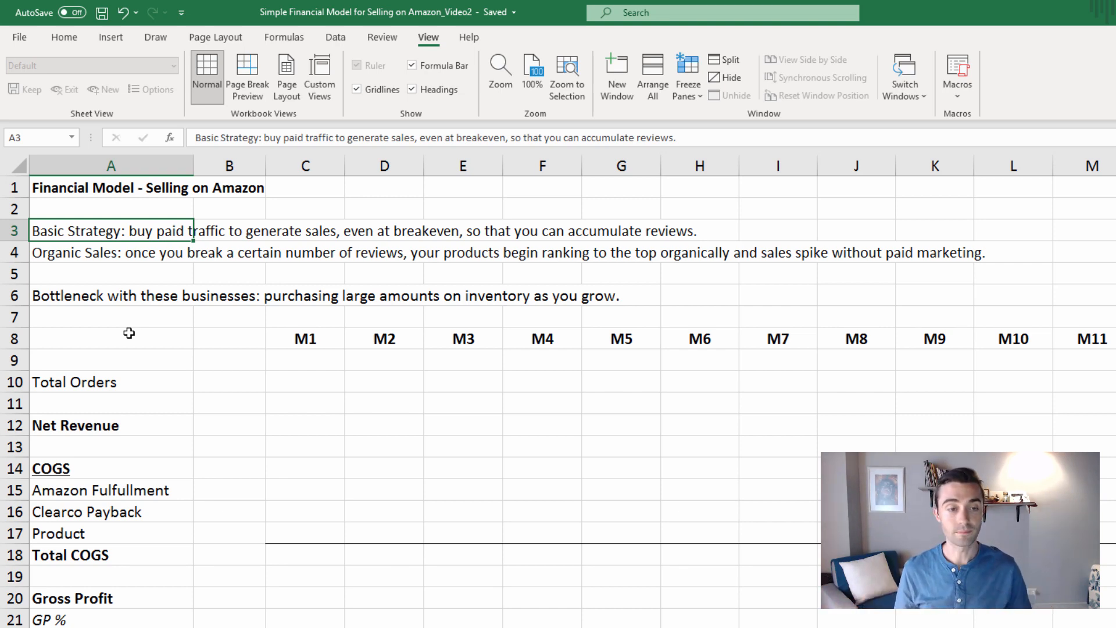
# Look through the Income Statement sheet, from the strategy notes and month headers down to the inventory rows
pyautogui.click(102, 297)
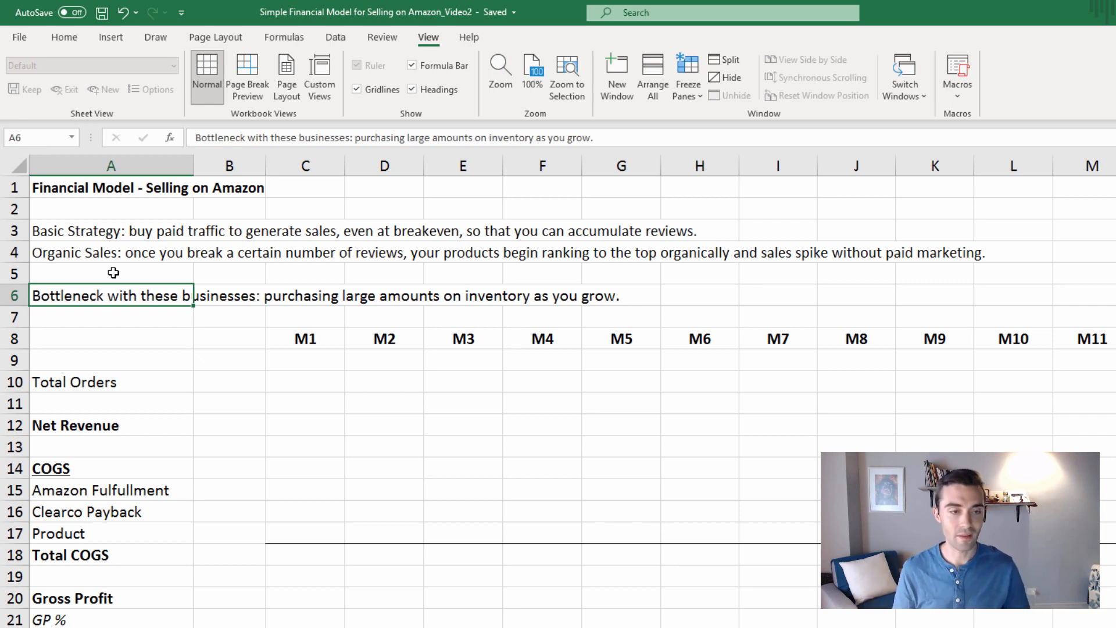
pyautogui.click(319, 341)
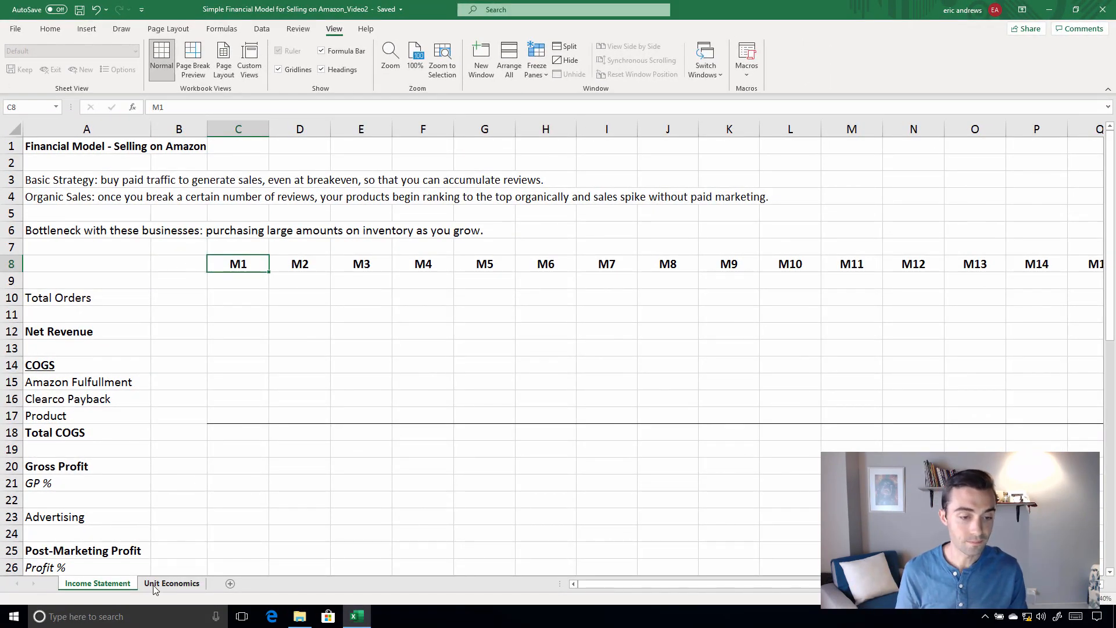
pyautogui.scroll(-3, 229, 441)
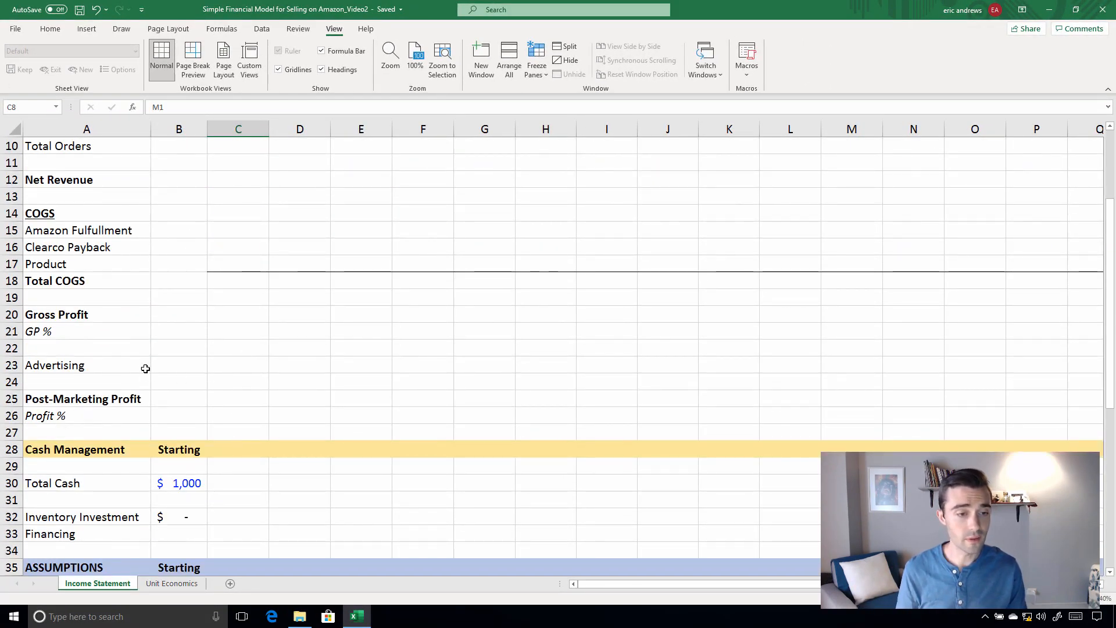
pyautogui.scroll(-14, 146, 369)
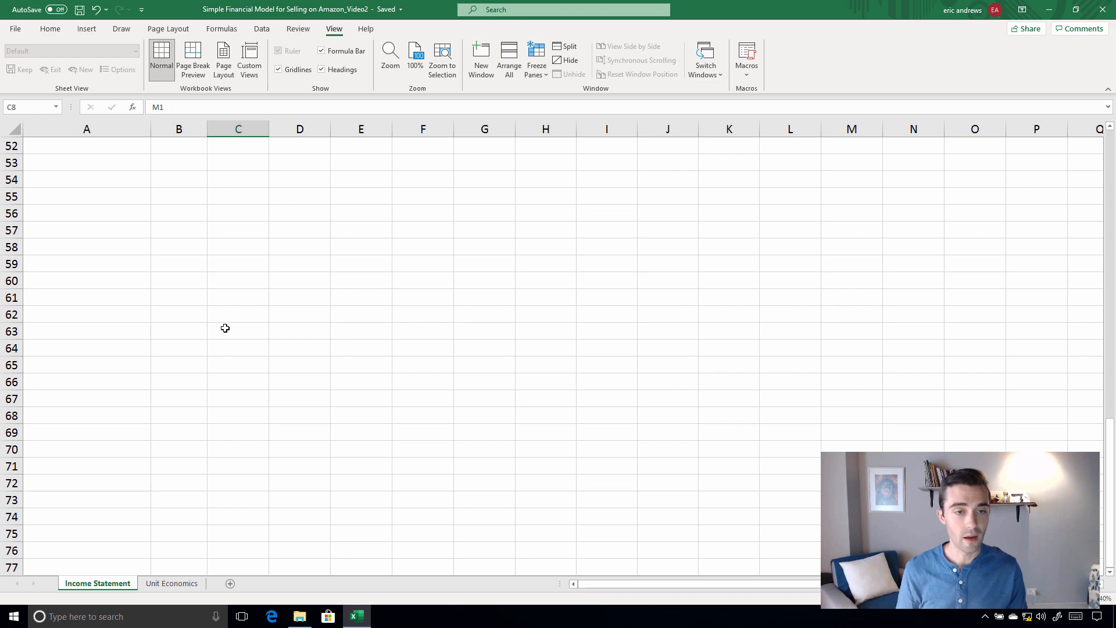
pyautogui.scroll(17, 225, 328)
pyautogui.scroll(-15, 225, 326)
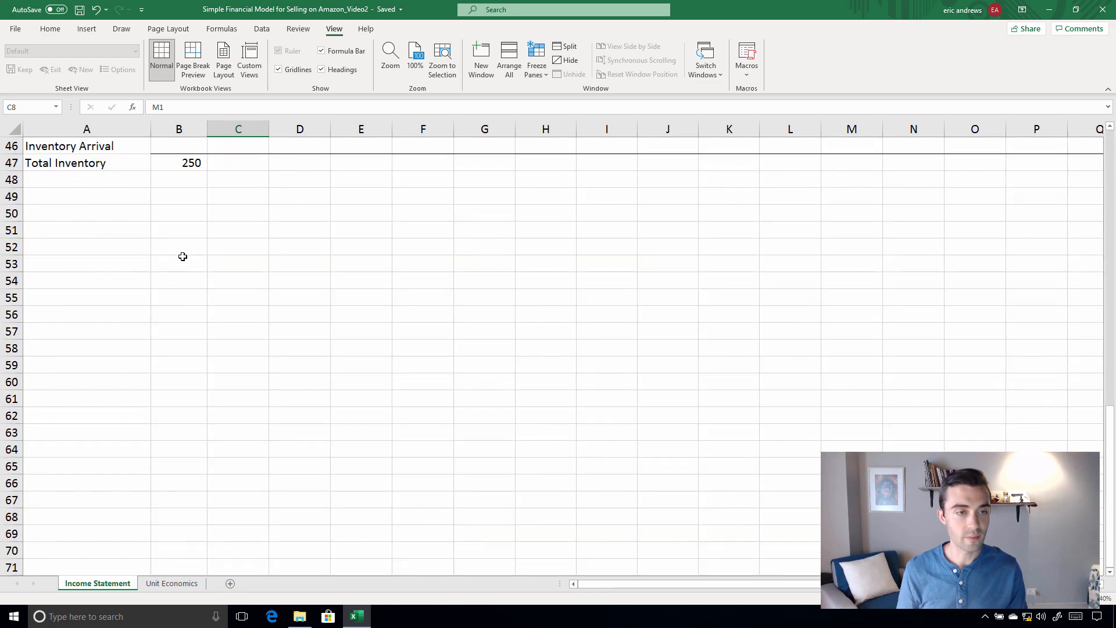
pyautogui.scroll(15, 183, 256)
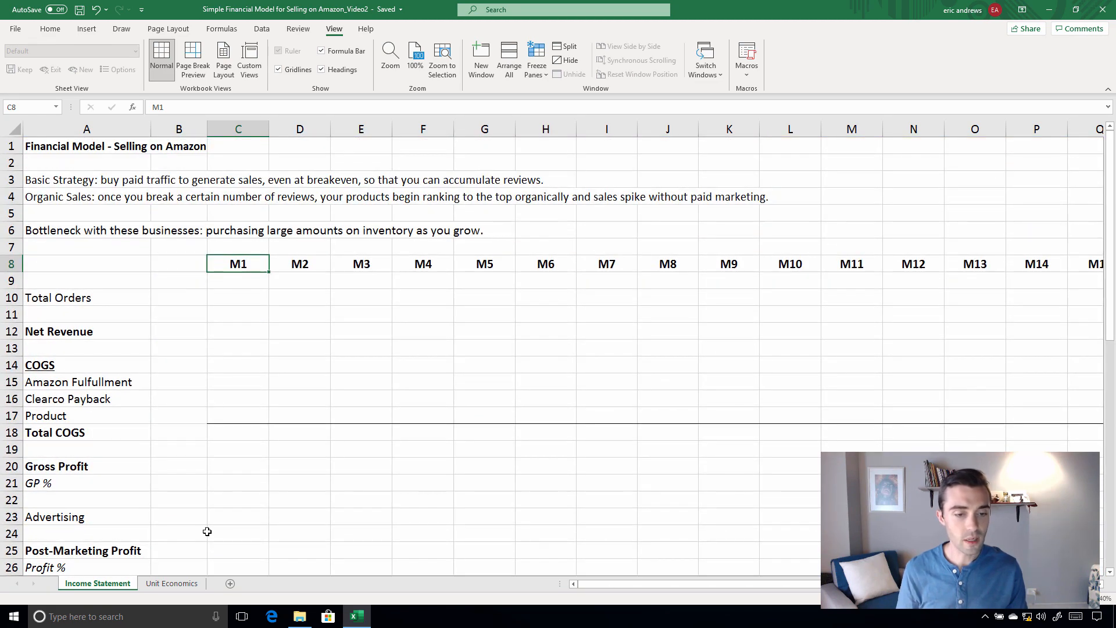
# On the Unit Economics sheet, enter a Price of 89 in the Breakdown column
pyautogui.click(171, 583)
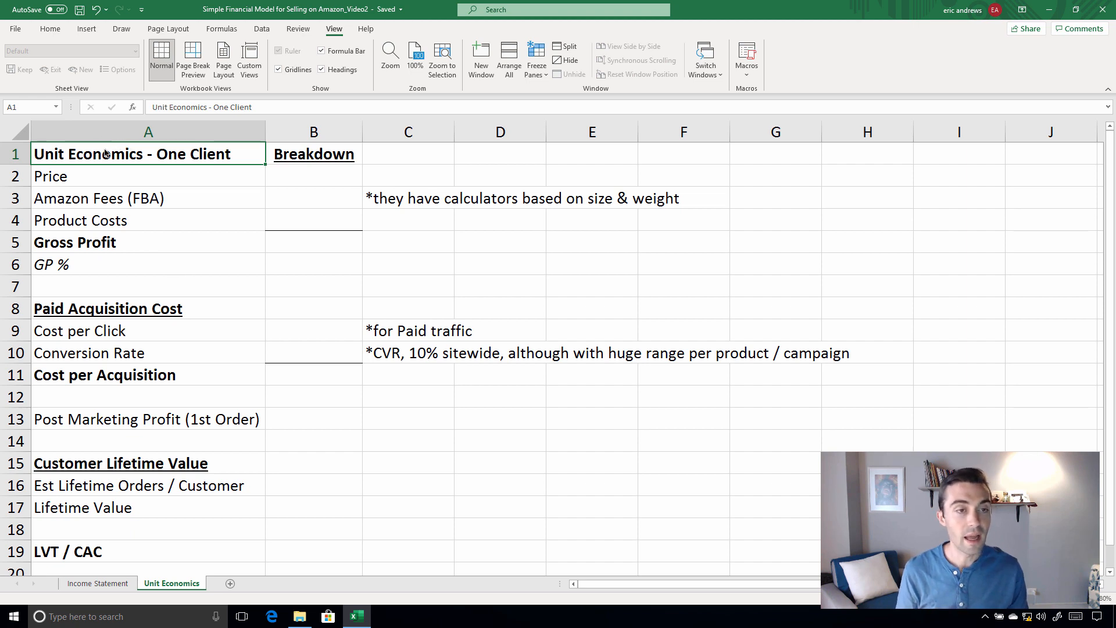
pyautogui.click(50, 29)
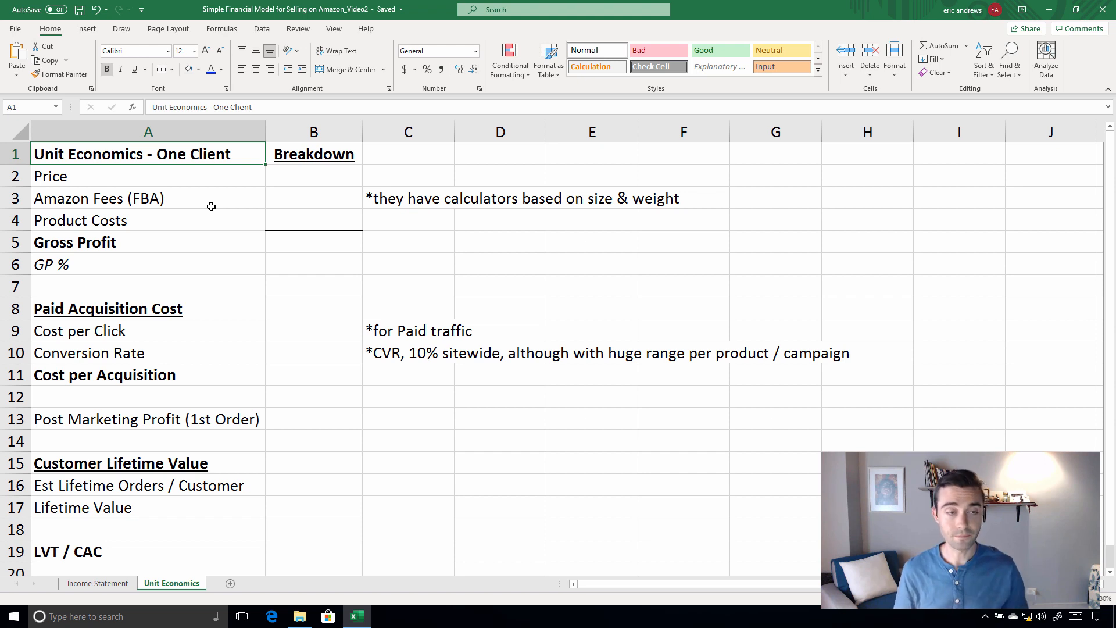
pyautogui.click(309, 172)
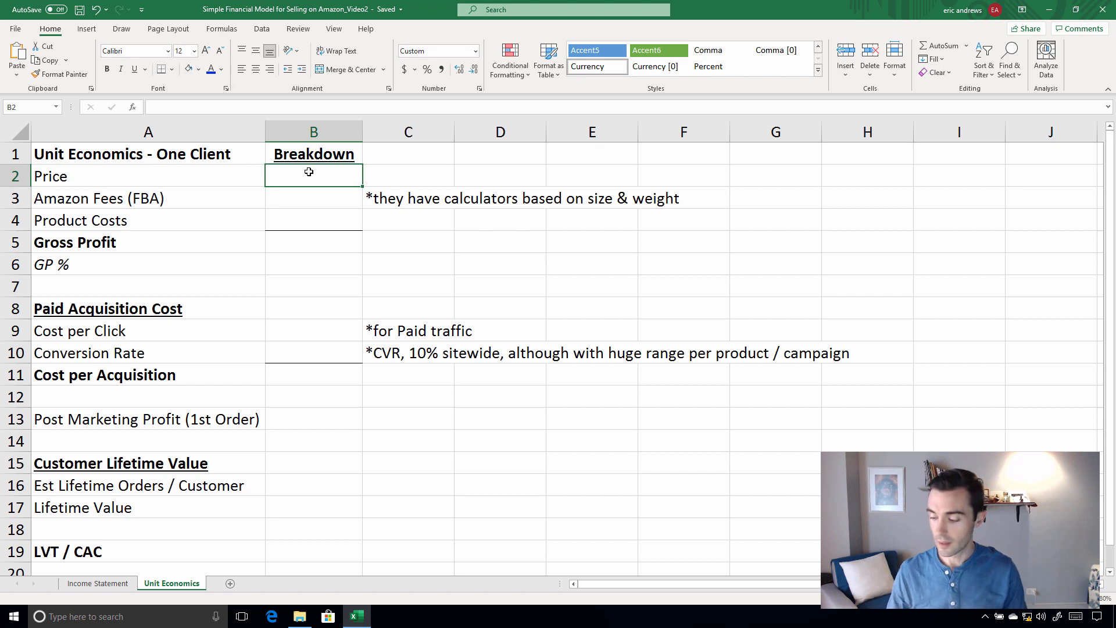
pyautogui.write('89')
pyautogui.press('Return')
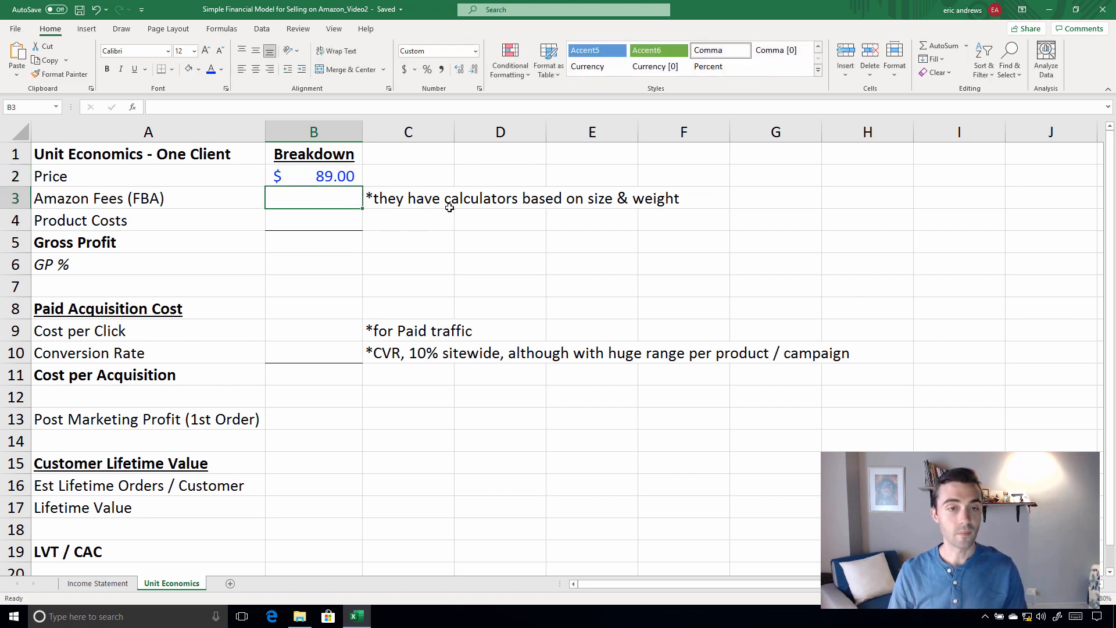
pyautogui.press('Up')
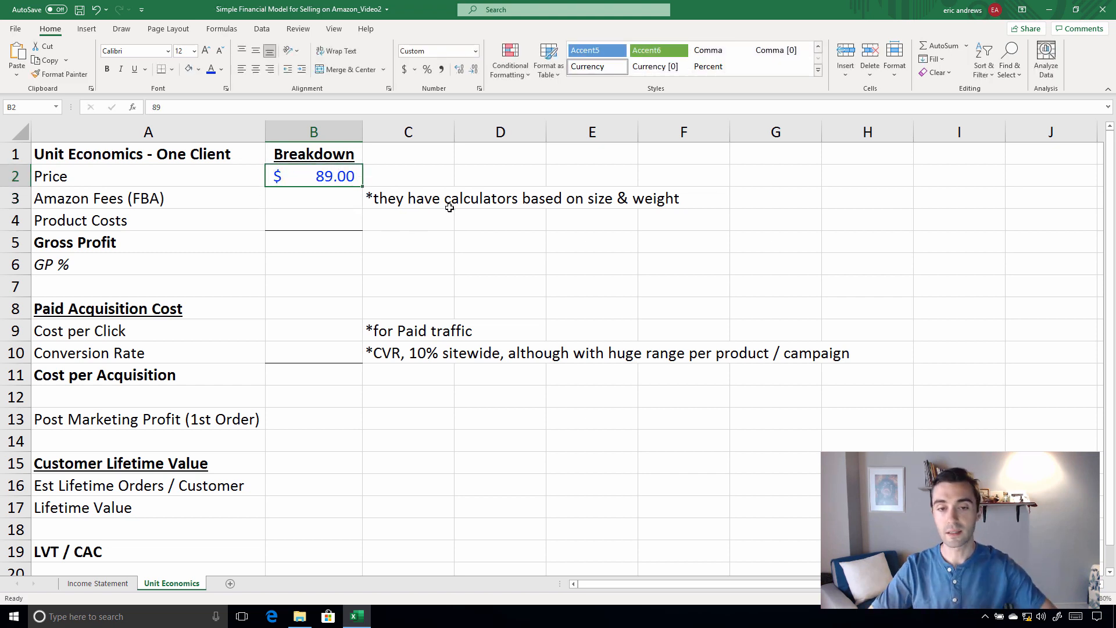
# Enter 20.56 as the Amazon Fees (FBA) value in cell B3
pyautogui.click(324, 198)
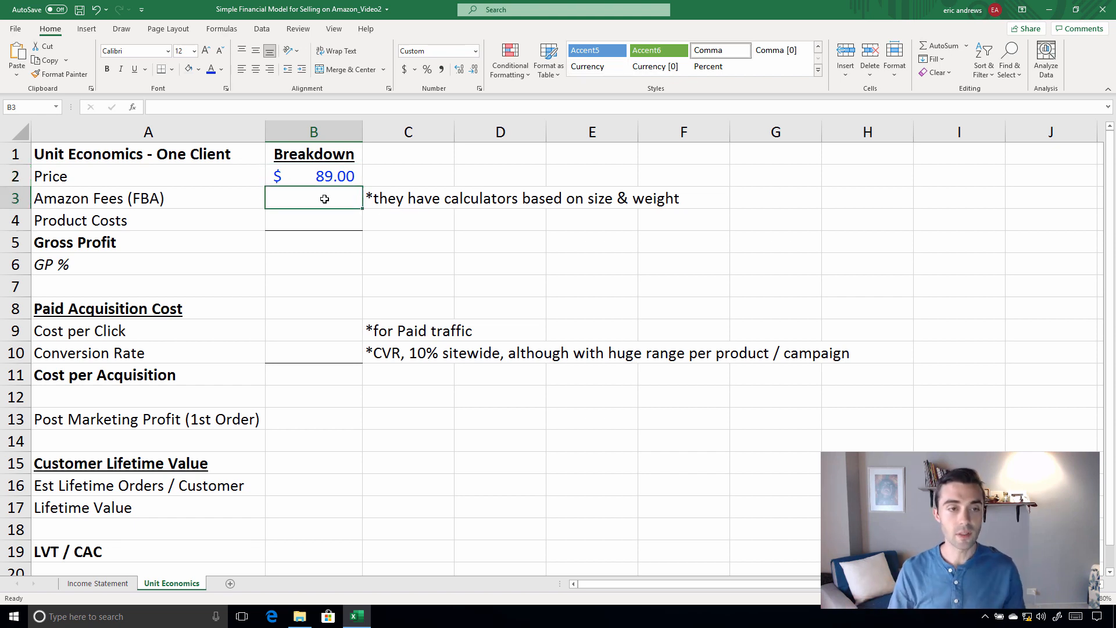
pyautogui.click(23, 198)
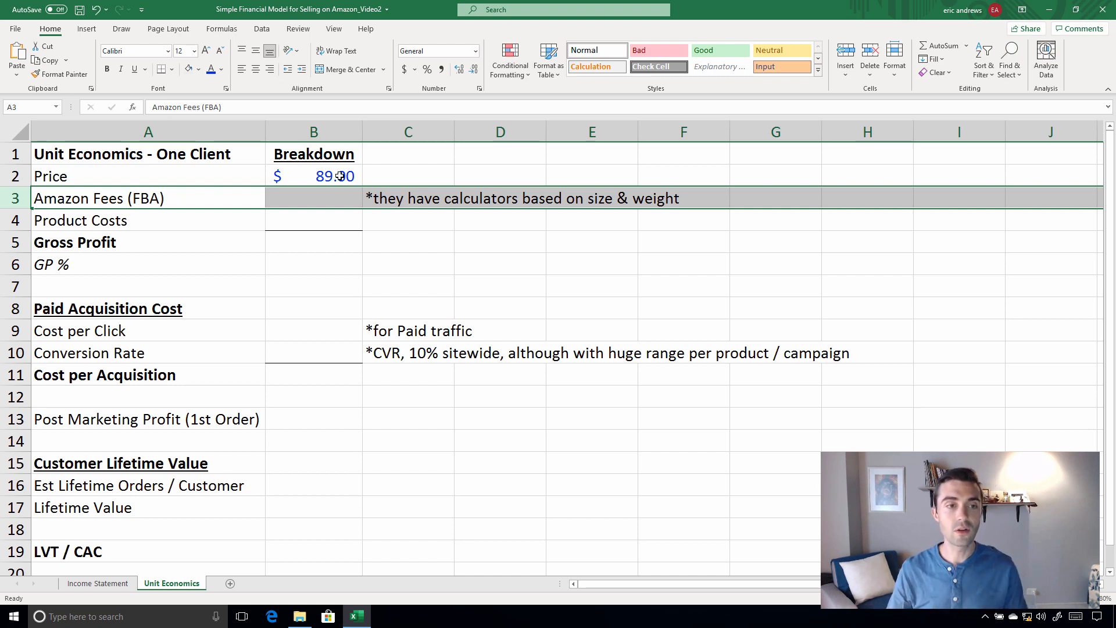
pyautogui.click(320, 204)
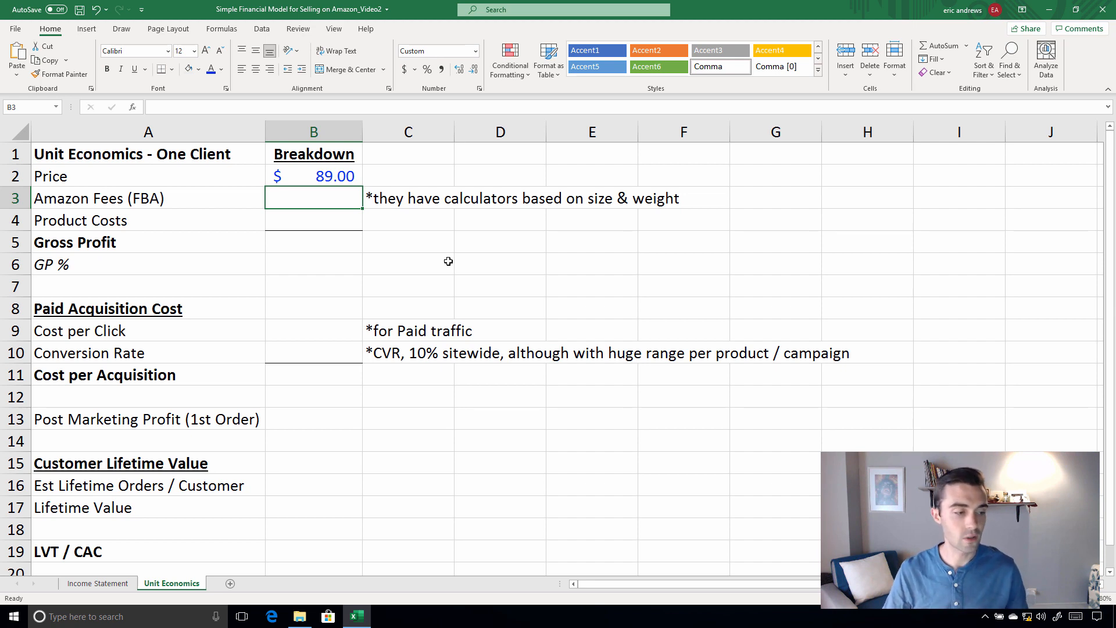
pyautogui.write('20.56')
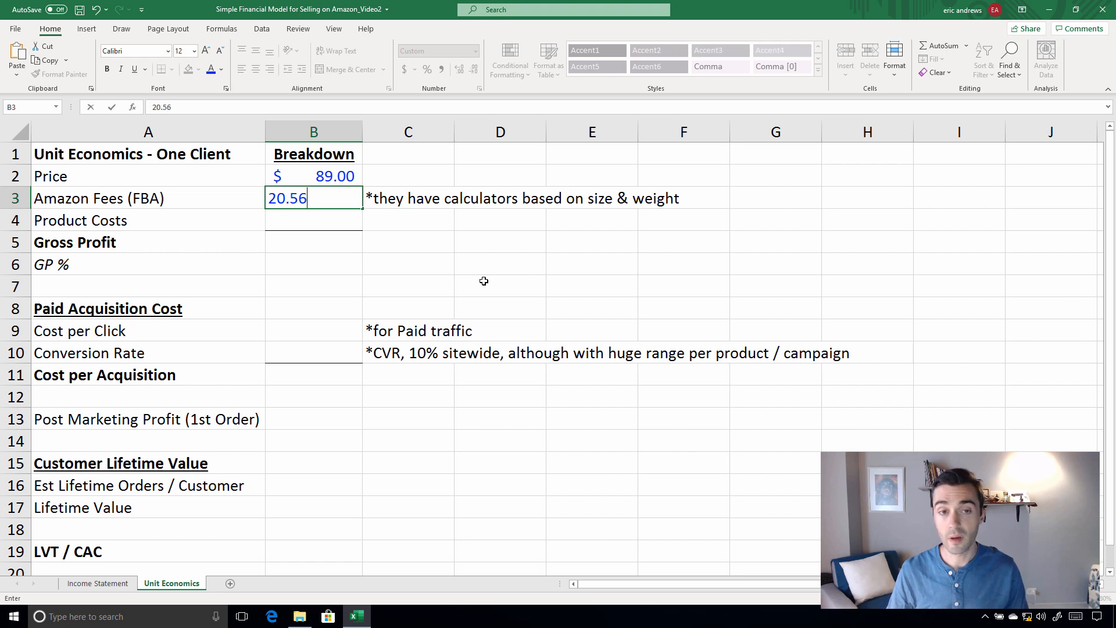
pyautogui.press('Return')
pyautogui.press('Up')
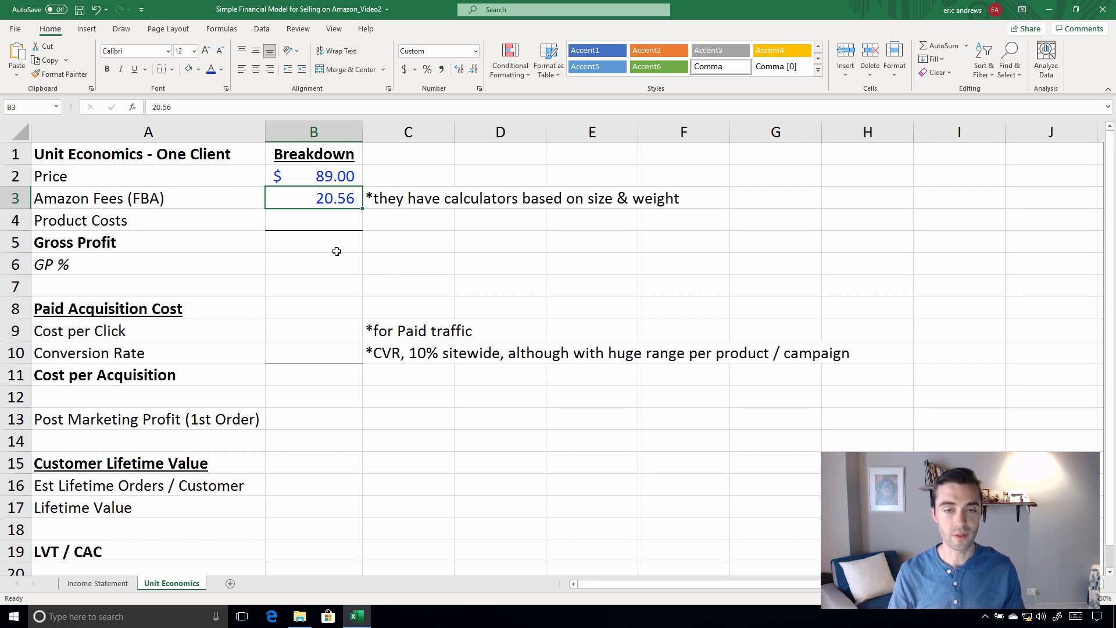
# Enter 25.30 as the Product Costs value in cell B4
pyautogui.click(325, 224)
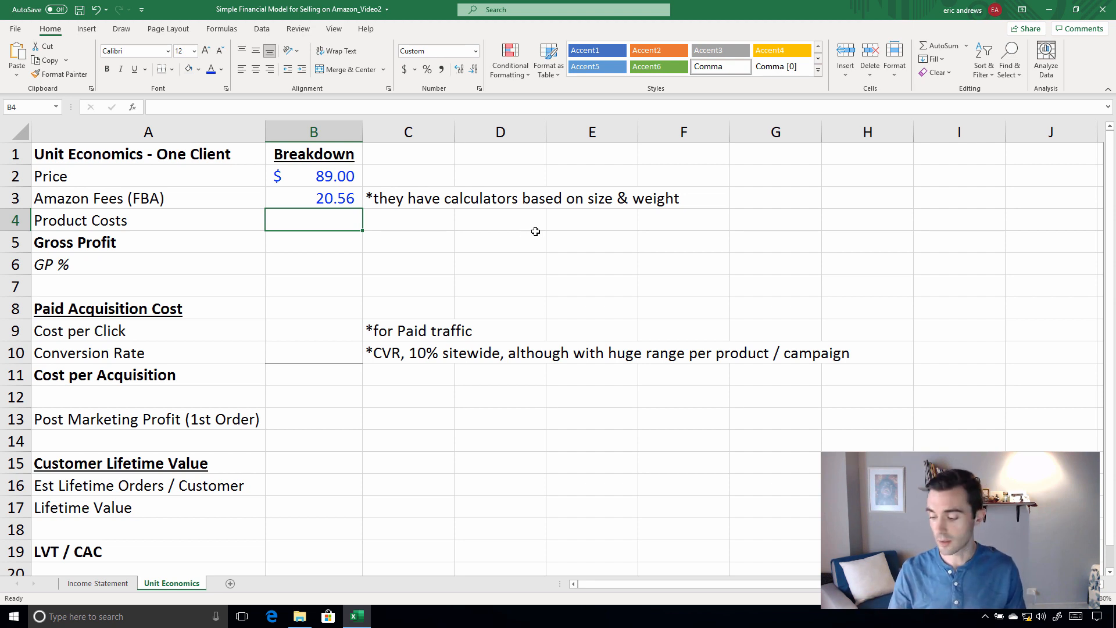
pyautogui.write('25')
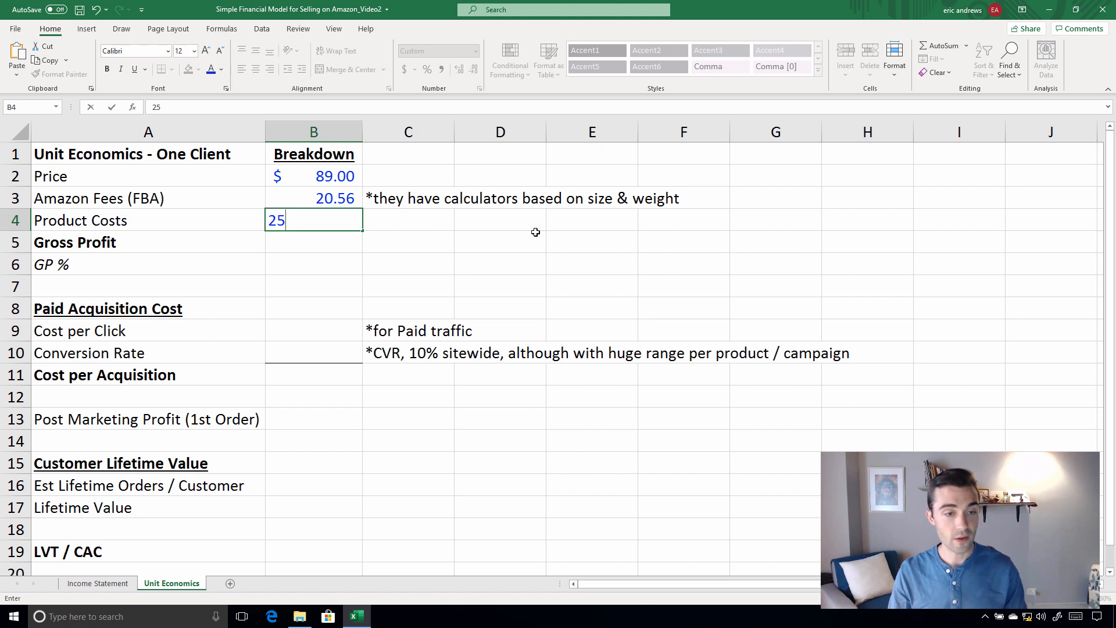
pyautogui.write('.30')
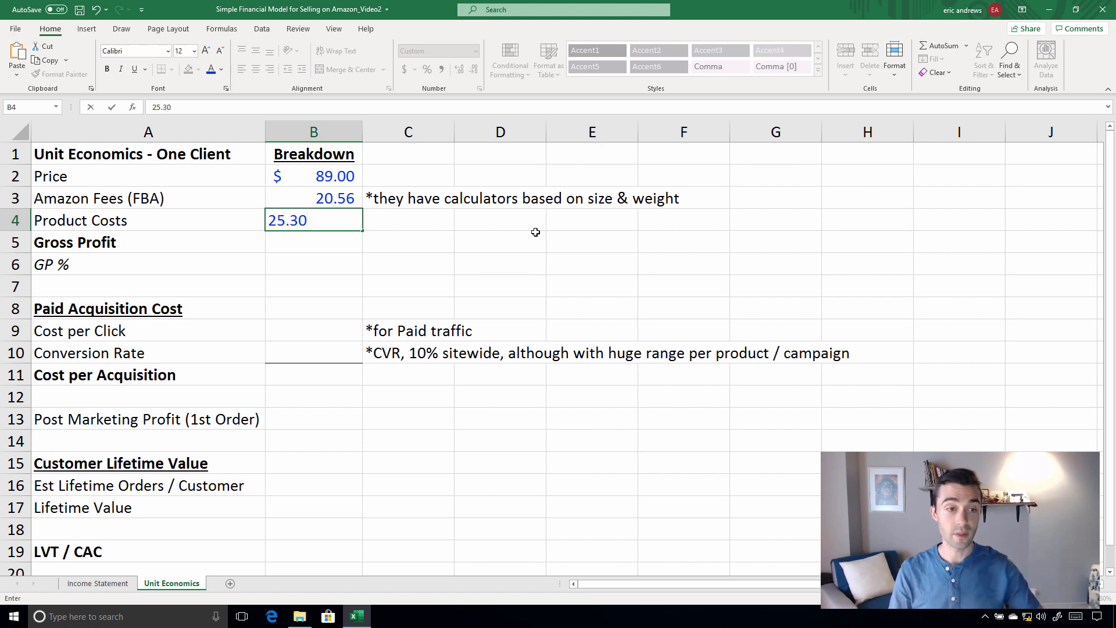
pyautogui.hotkey('ctrl', 'Return')
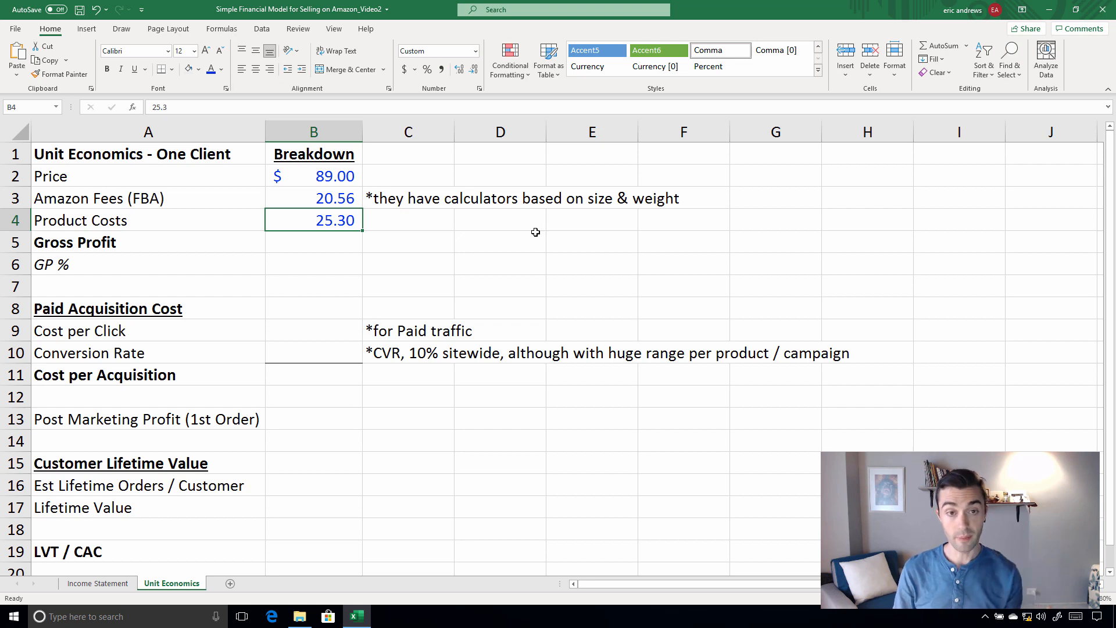
# Calculate Gross Profit in B5 as price minus Amazon fees and product costs with =B2-B3-B4
pyautogui.press('Down')
pyautogui.press('Up')
pyautogui.press('Down')
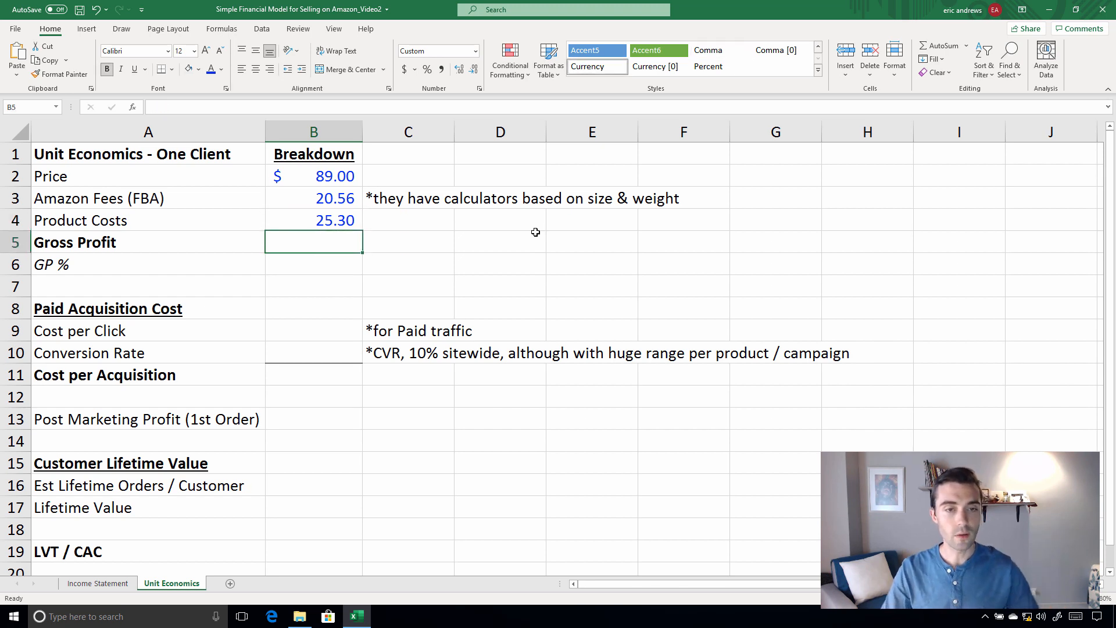
pyautogui.write('=')
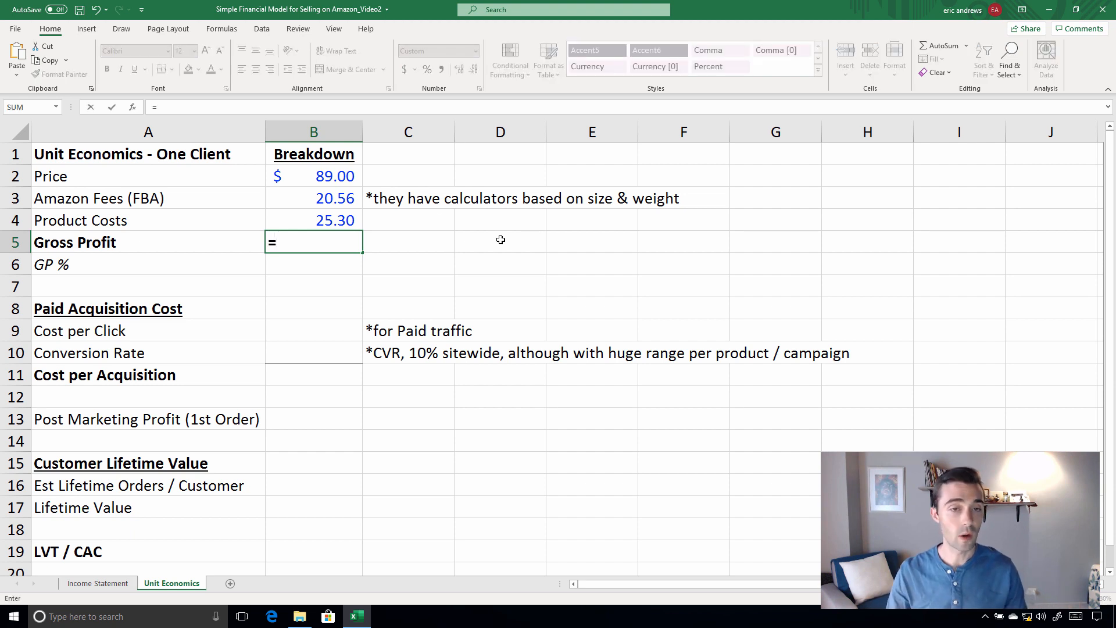
pyautogui.click(327, 175)
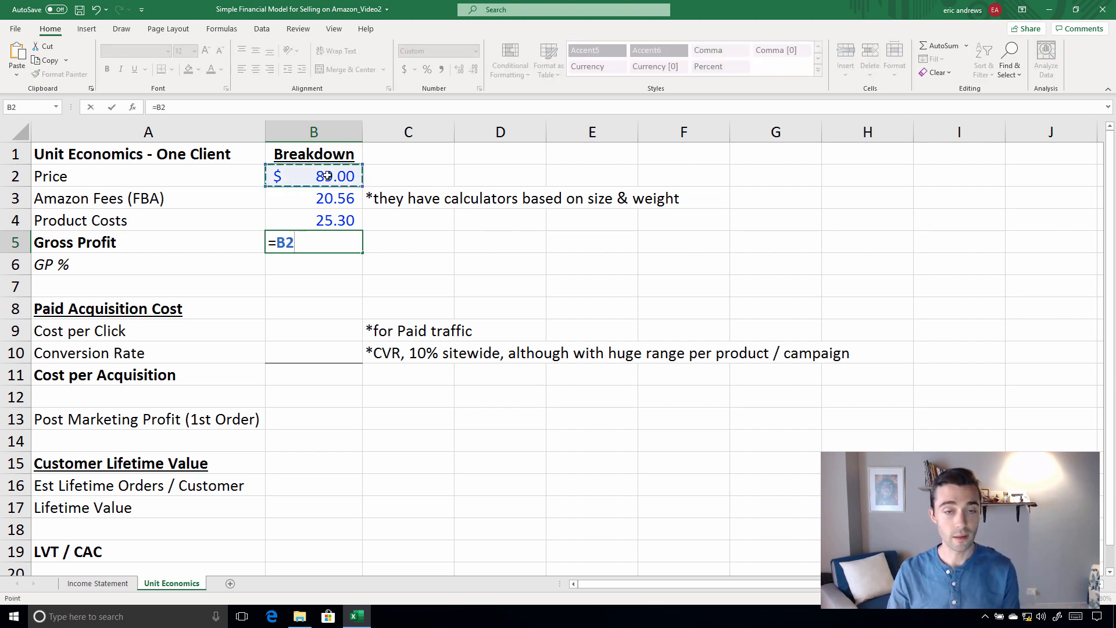
pyautogui.write('-')
pyautogui.press('Up')
pyautogui.press('Up')
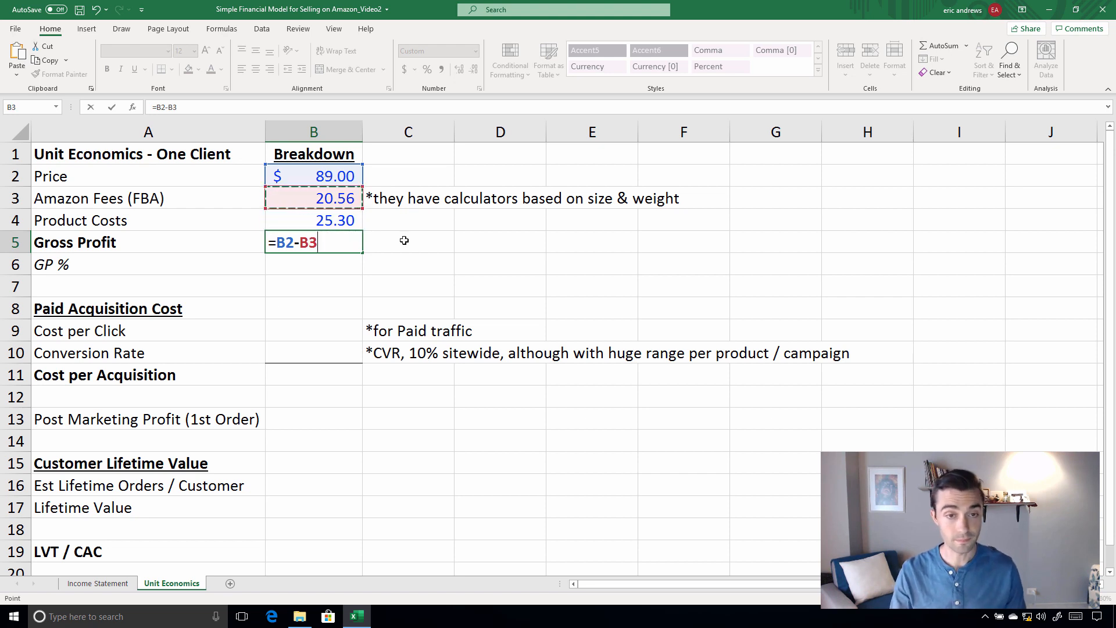
pyautogui.write('-')
pyautogui.press('Up')
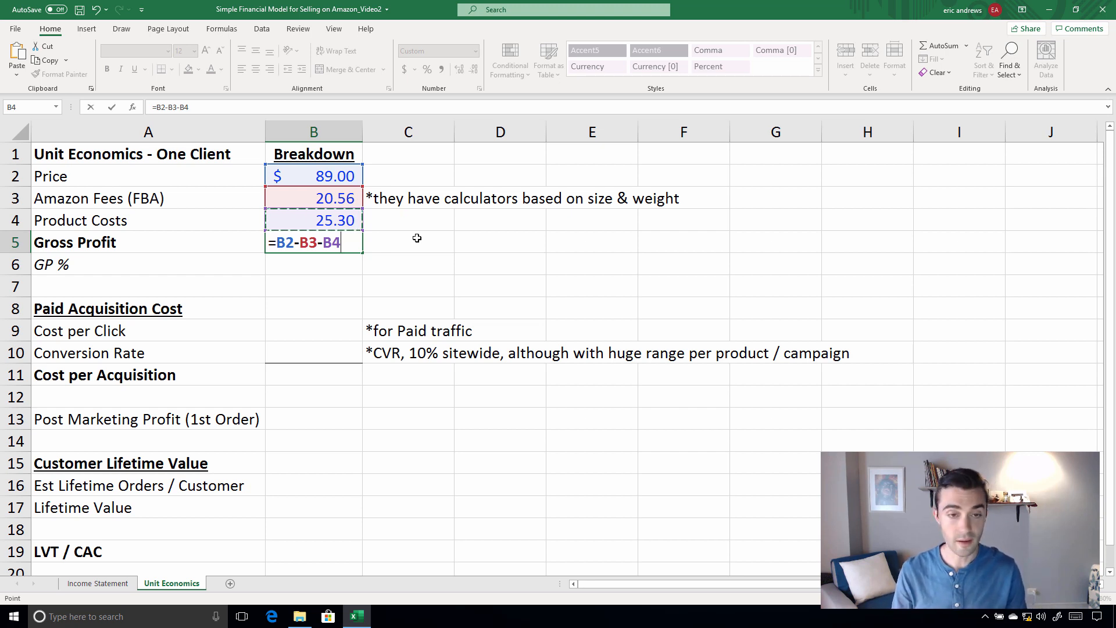
pyautogui.hotkey('ctrl', 'Return')
# Calculate GP % in B6 as gross profit divided by price with =B5/B2
pyautogui.press('Down')
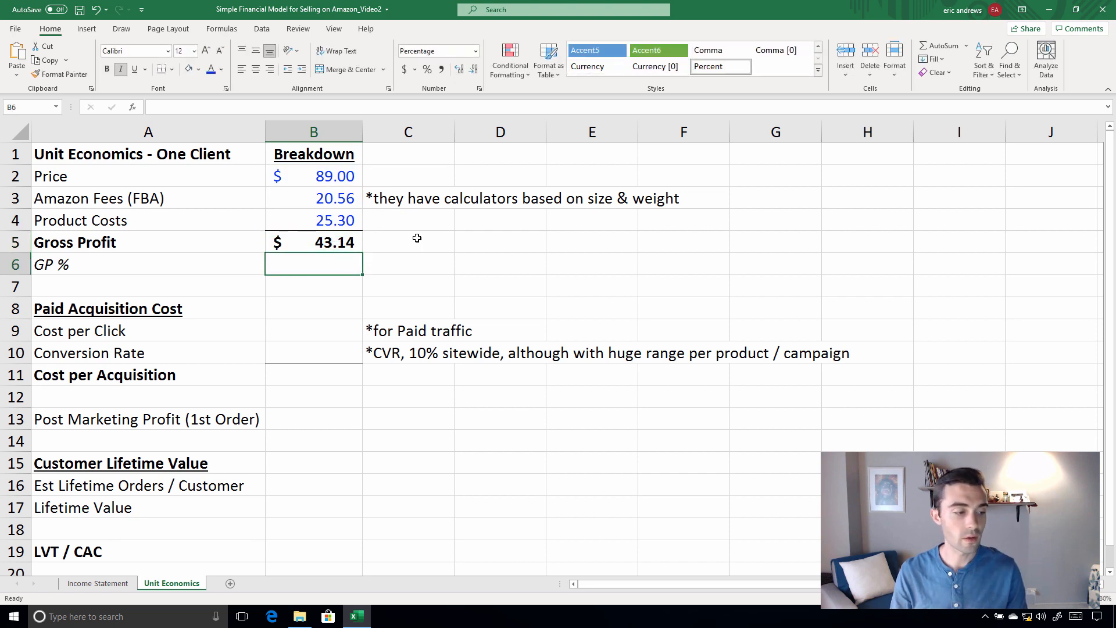
pyautogui.write('=')
pyautogui.click(318, 242)
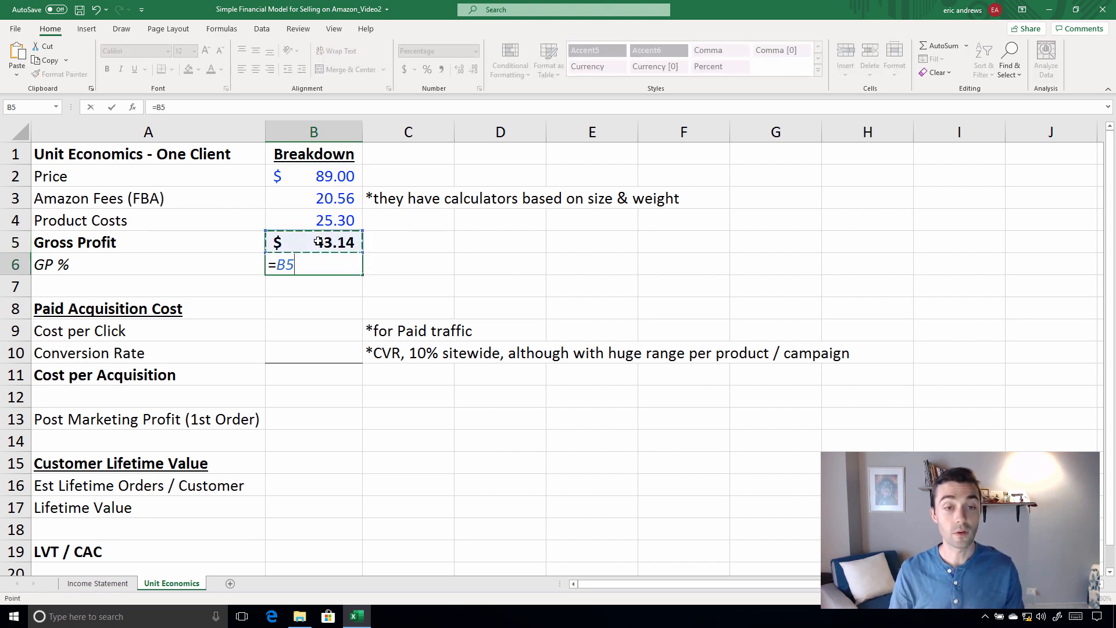
pyautogui.write('/')
pyautogui.click(320, 176)
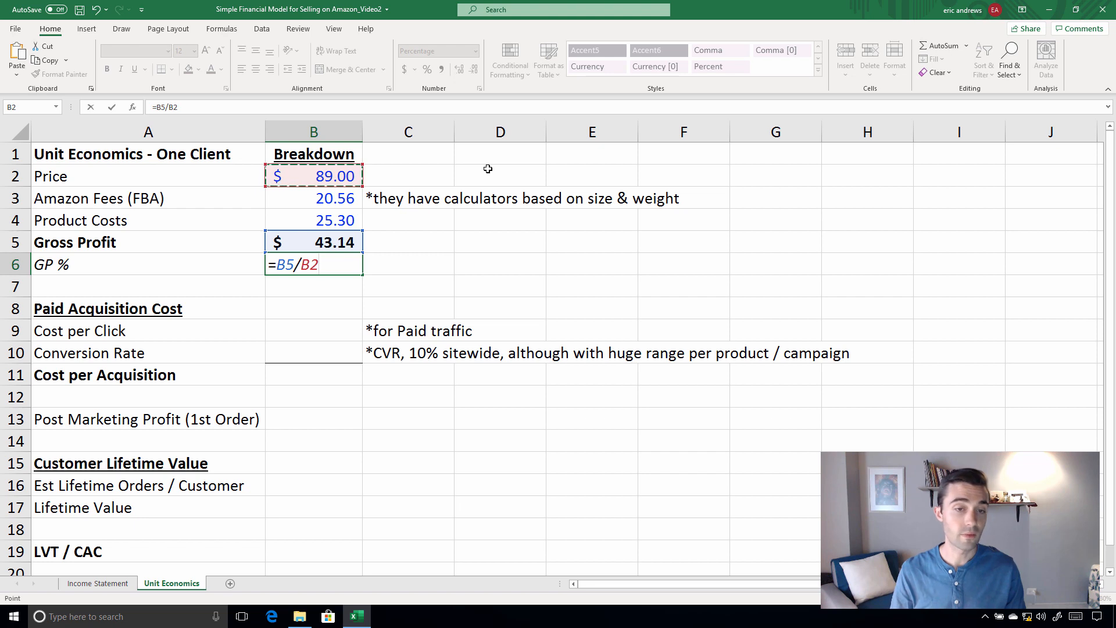
pyautogui.press('Return')
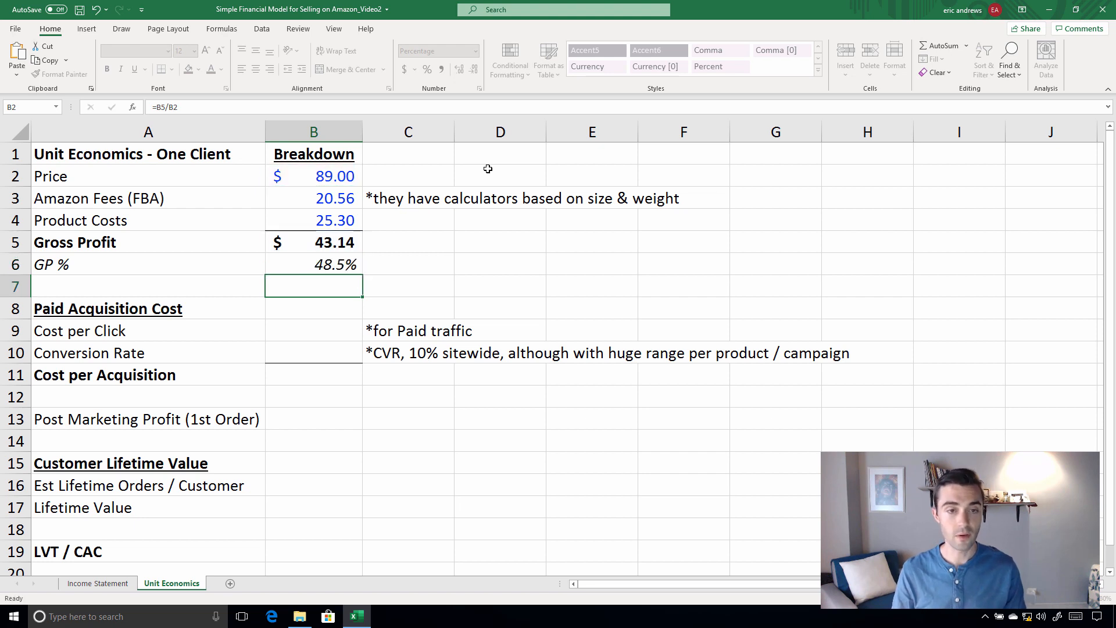
pyautogui.moveTo(65, 267); pyautogui.dragTo(306, 271)
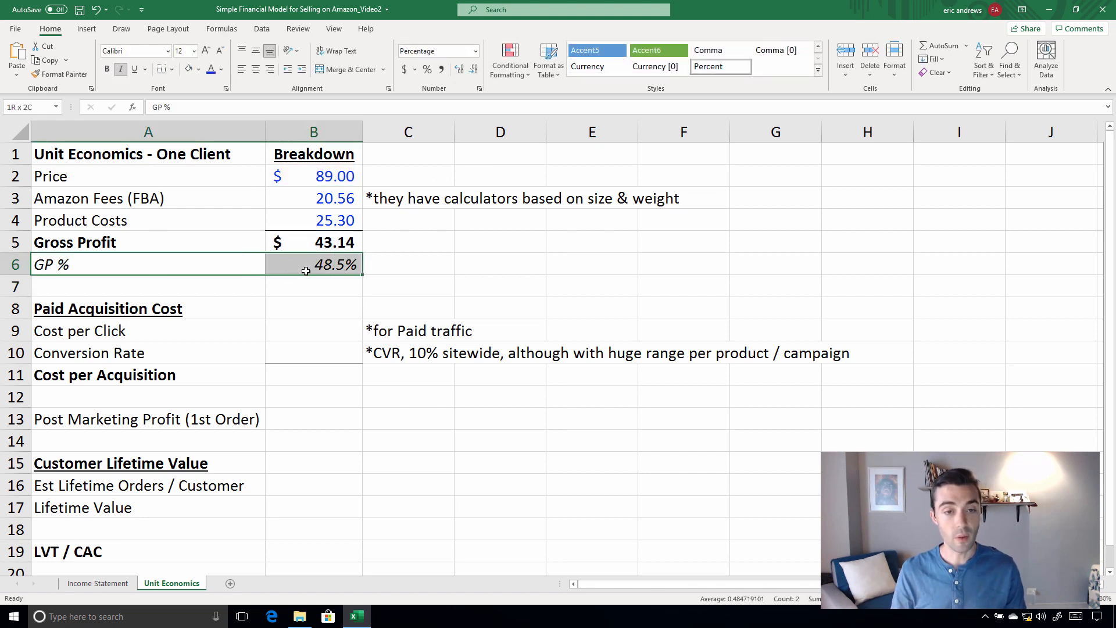
pyautogui.click(306, 271)
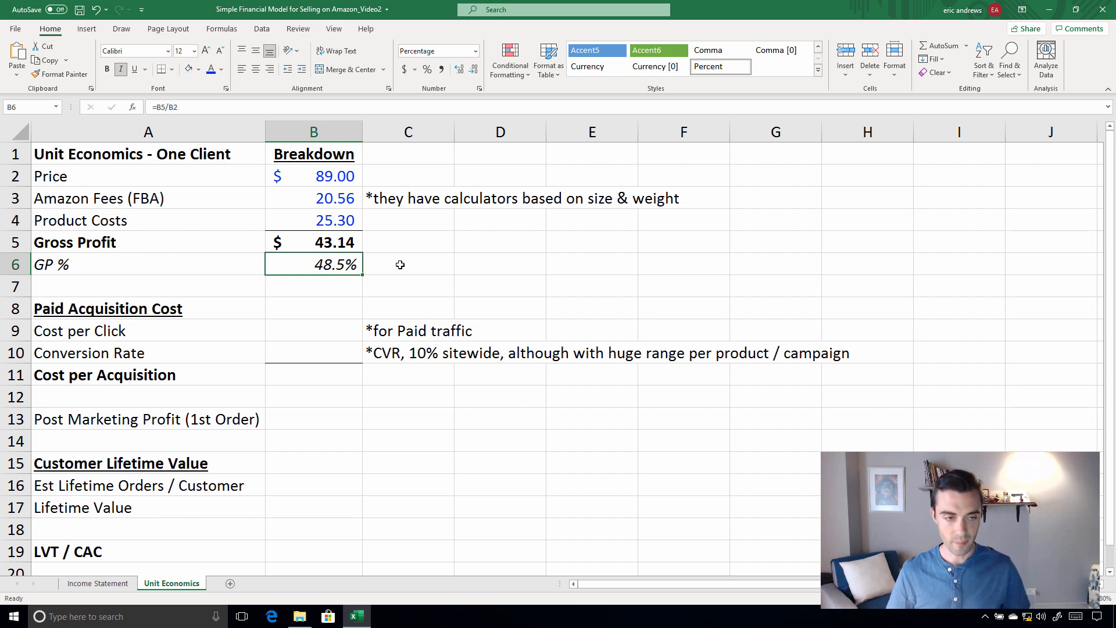
# Enter 3.1 as the Cost per Click value in cell B9
pyautogui.click(318, 329)
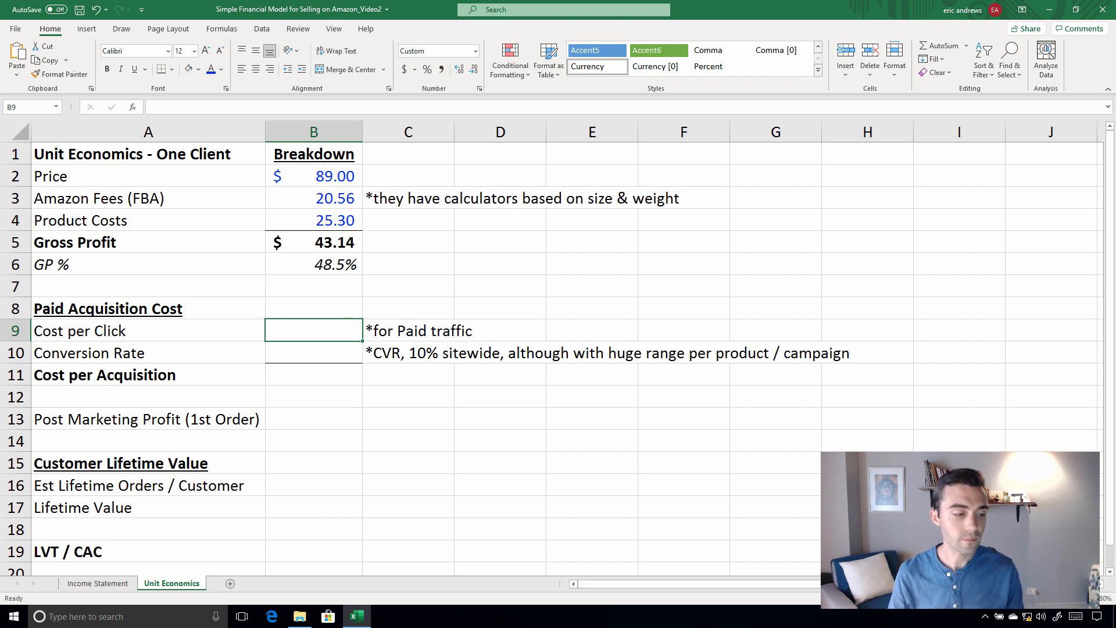
pyautogui.moveTo(156, 335); pyautogui.dragTo(407, 354)
pyautogui.moveTo(145, 374); pyautogui.dragTo(375, 372)
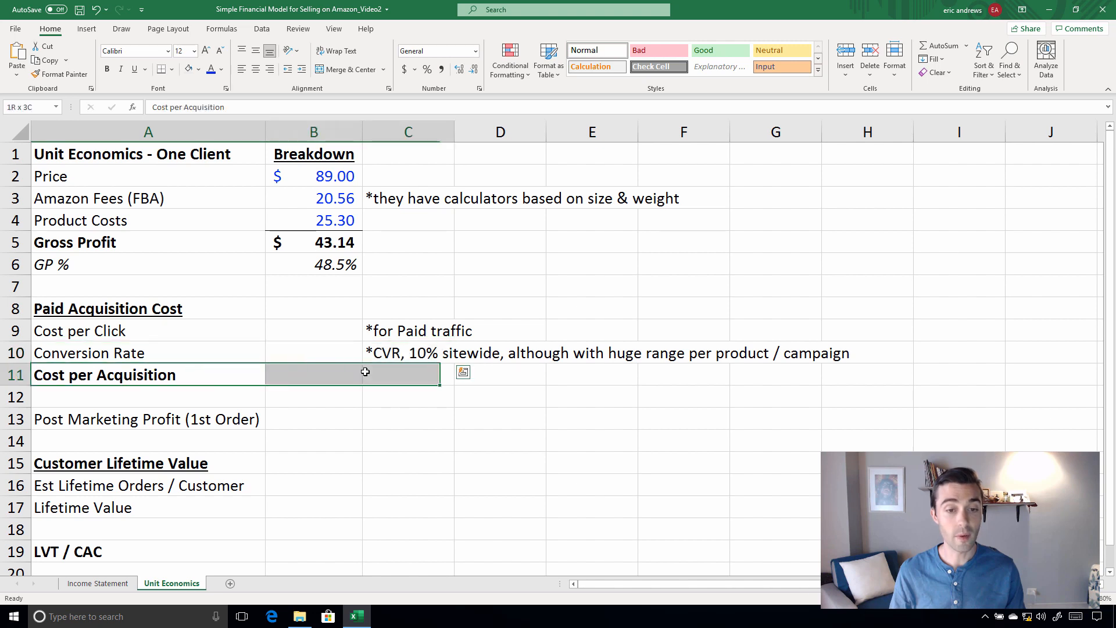
pyautogui.click(303, 374)
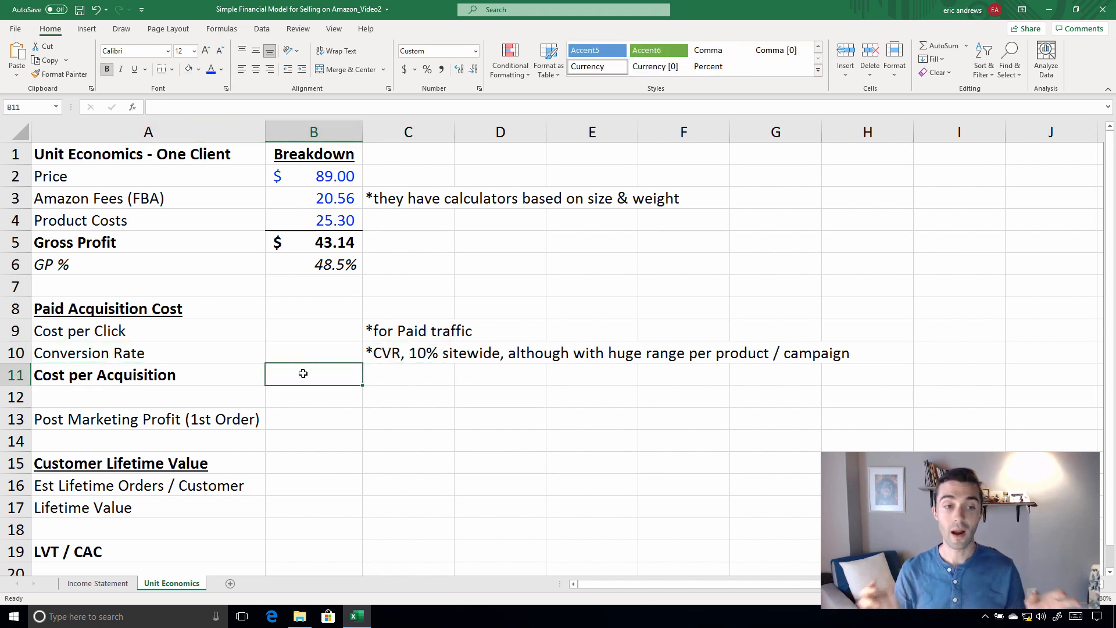
pyautogui.press('Up')
pyautogui.press('Up')
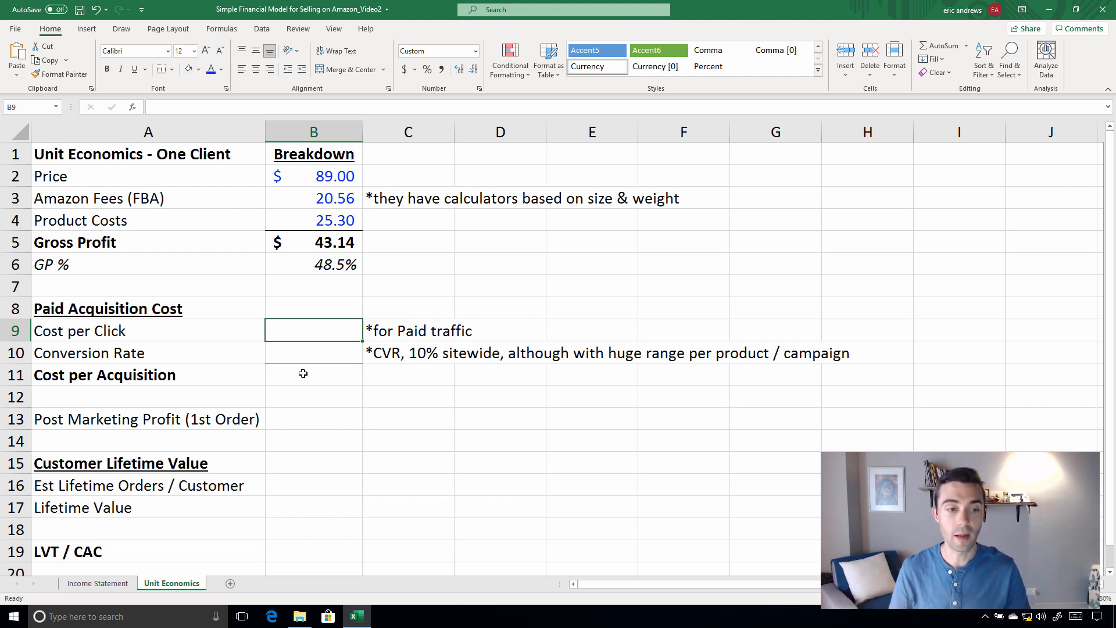
pyautogui.write('$3.1')
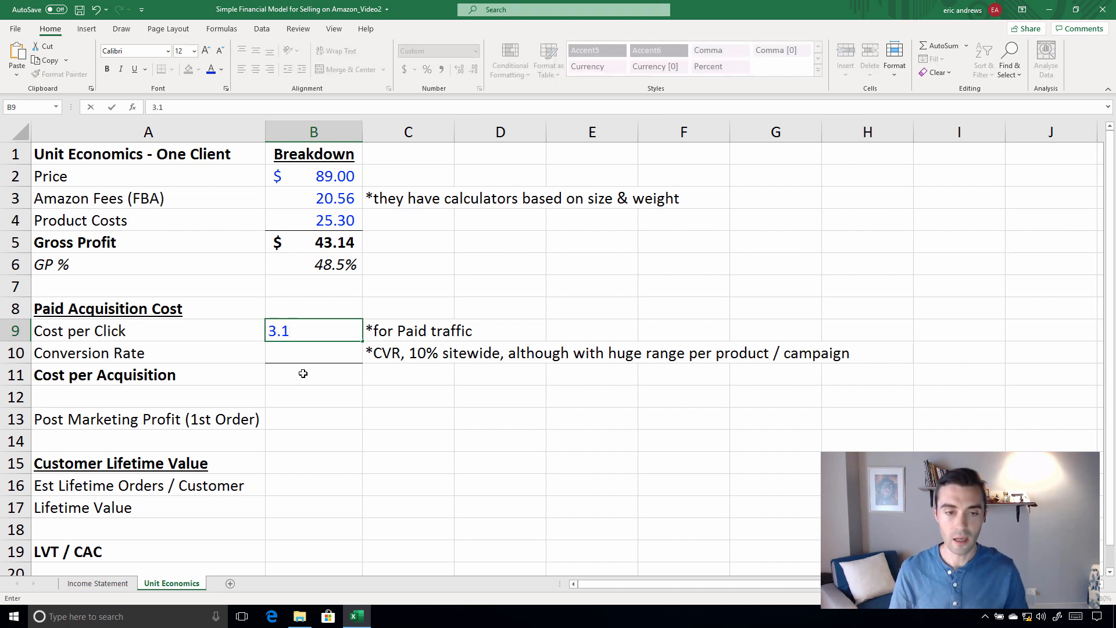
pyautogui.press('Return')
pyautogui.press('Up')
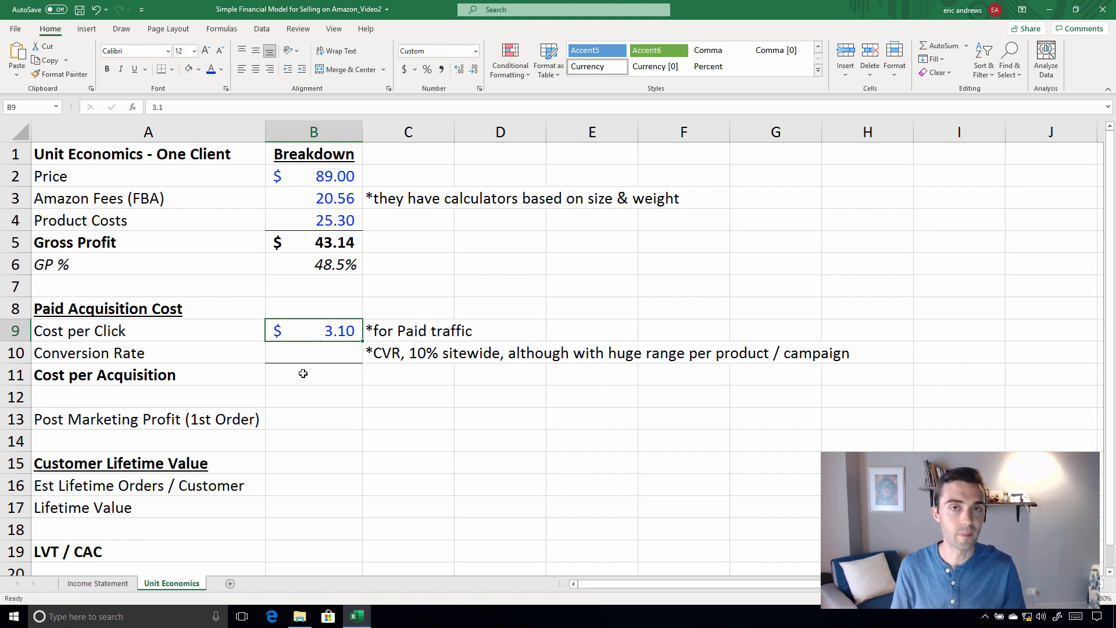
# Enter 7.5% as the Conversion Rate in cell B10
pyautogui.press('Return')
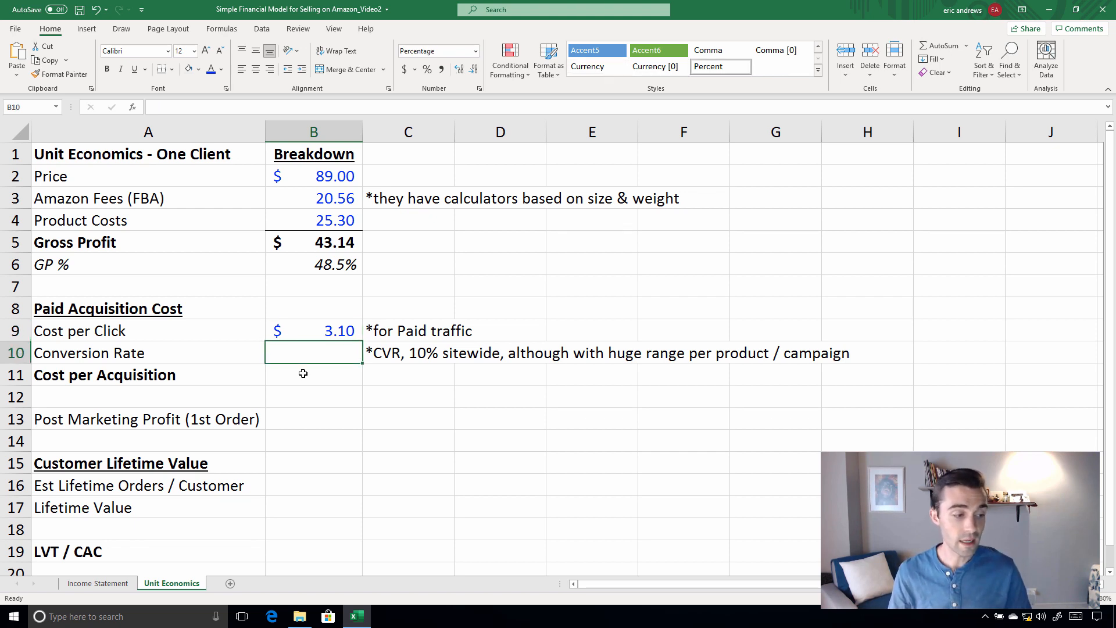
pyautogui.write('7.5')
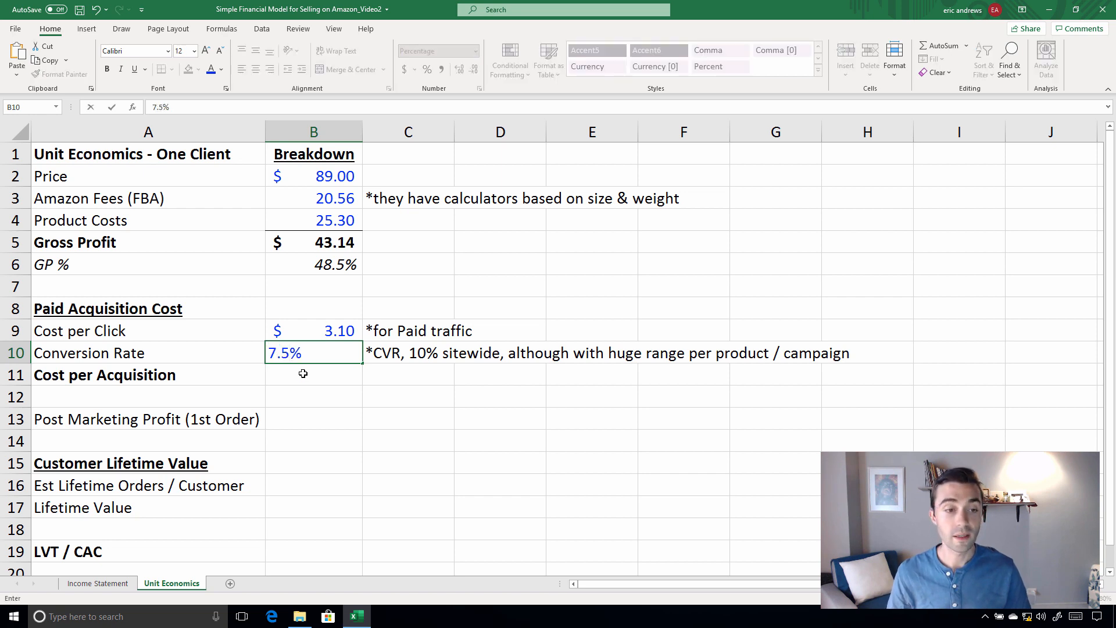
pyautogui.hotkey('ctrl', 'Return')
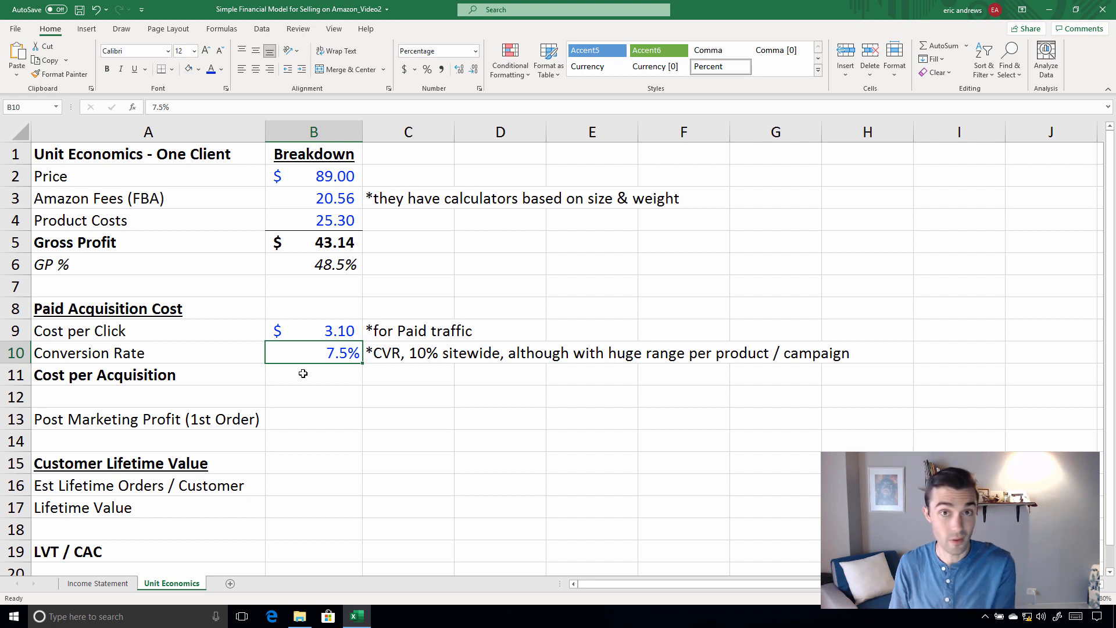
# Calculate Cost per Acquisition in B11 as cost per click divided by conversion rate with =B9/B10
pyautogui.click(302, 373)
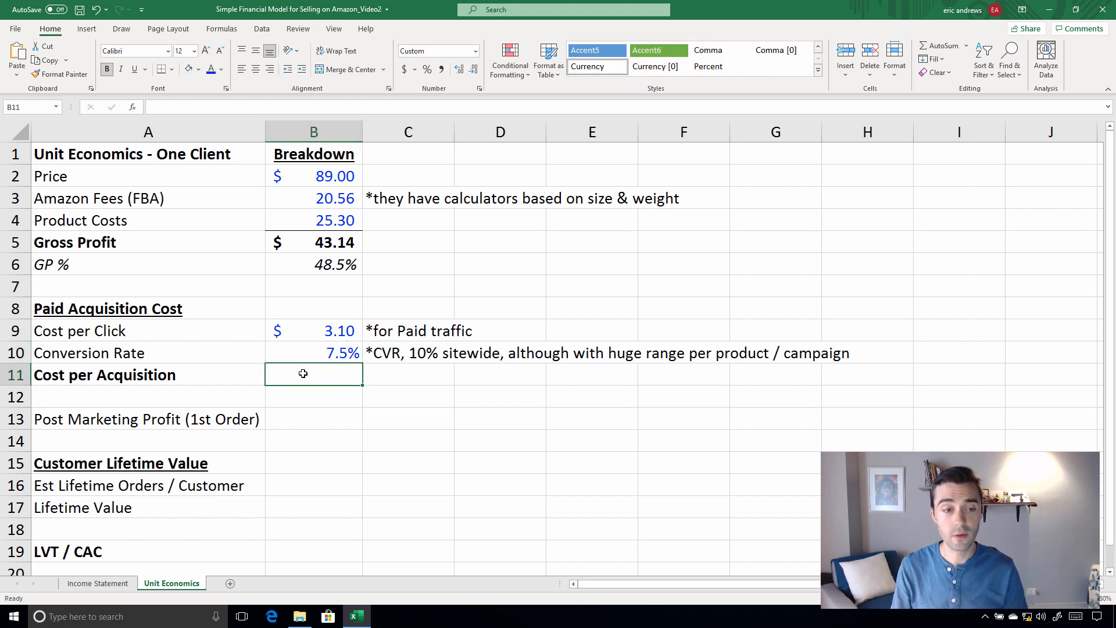
pyautogui.write('=')
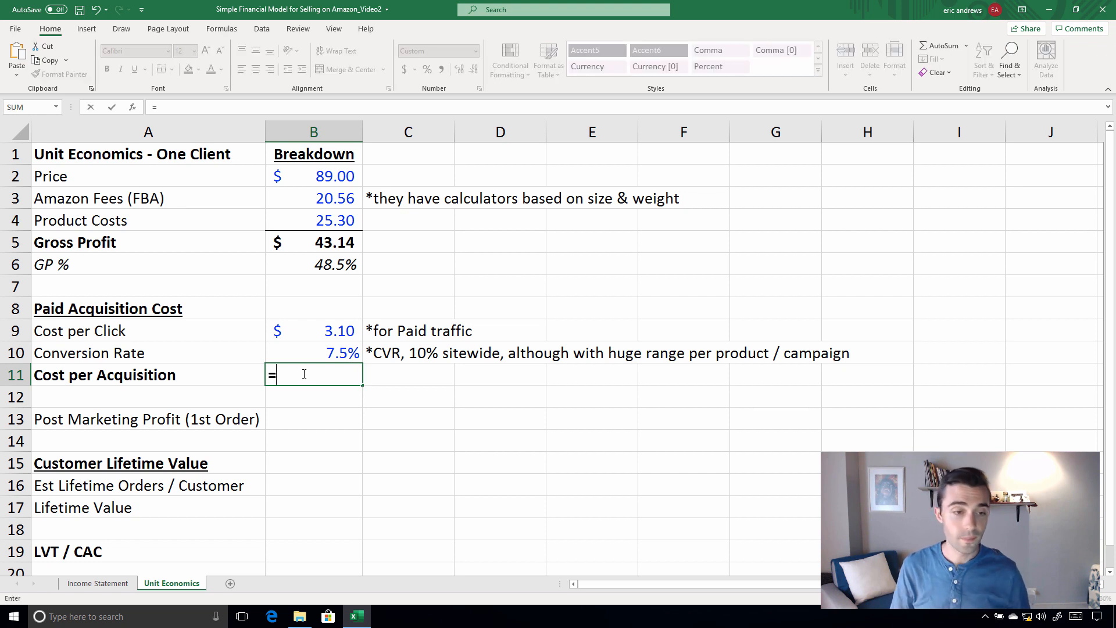
pyautogui.press('Up')
pyautogui.press('Up')
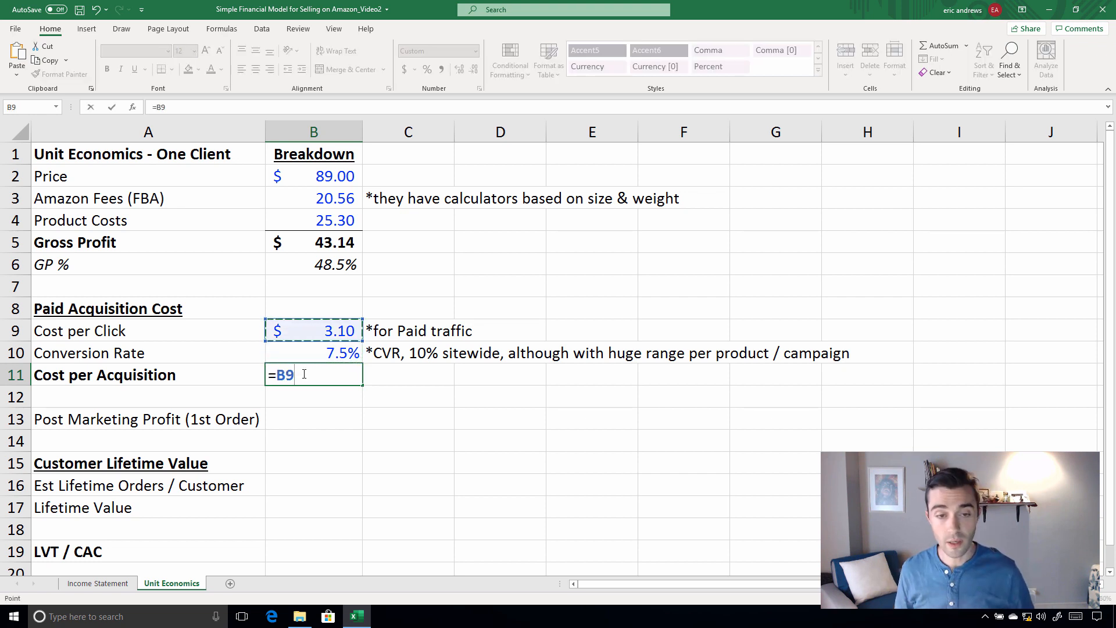
pyautogui.write('/')
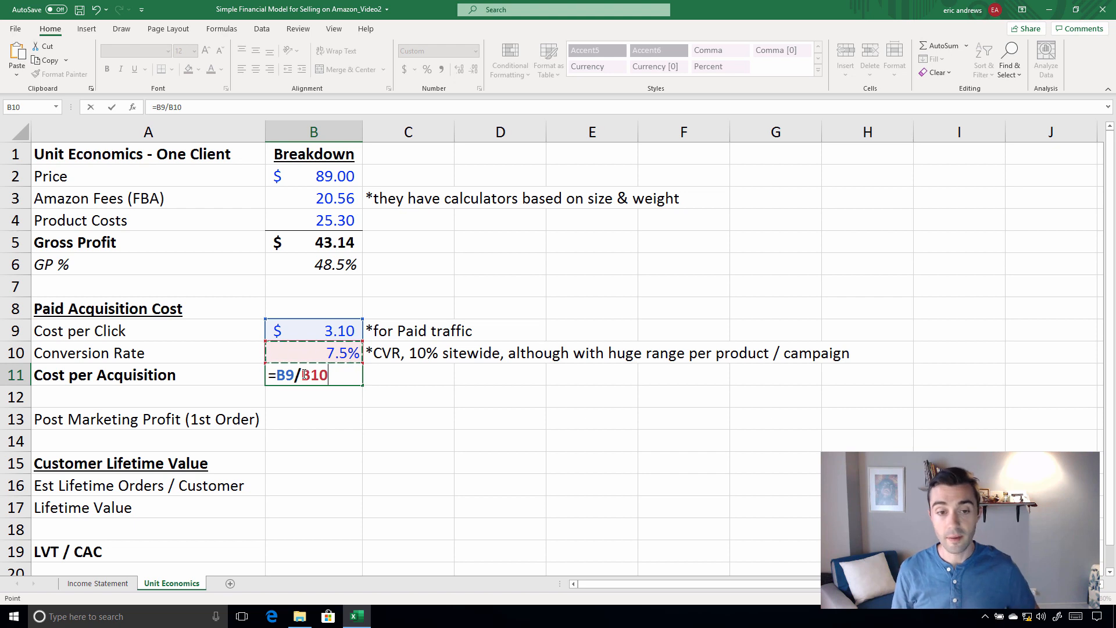
pyautogui.hotkey('ctrl', 'Return')
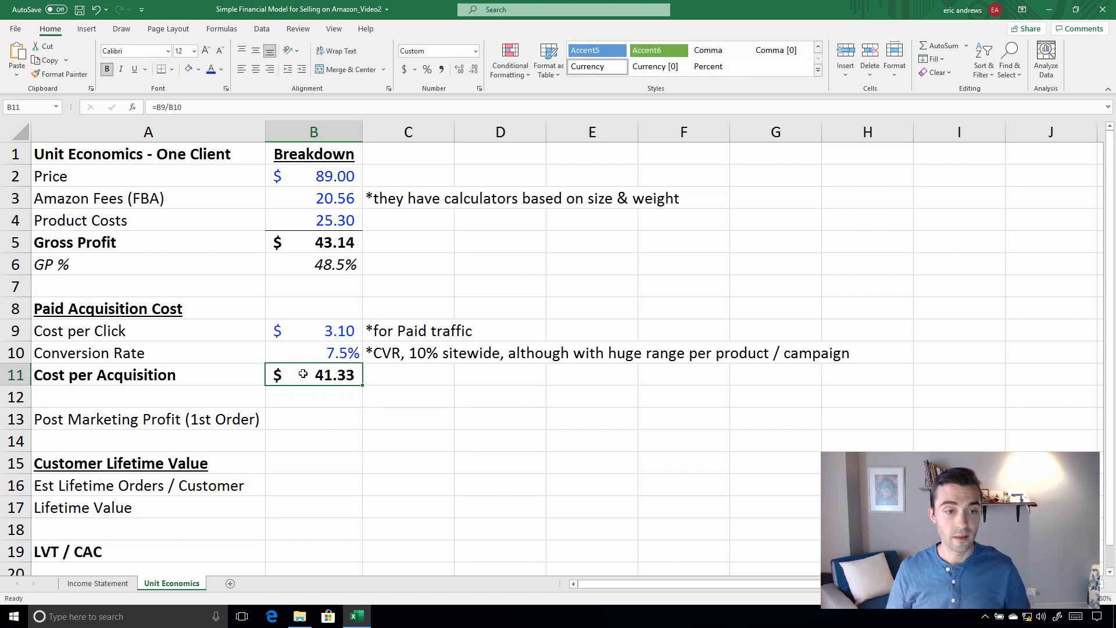
# Review how the cost per click in B9 and conversion rate in B10 feed the Cost per Acquisition in B11
pyautogui.moveTo(333, 336); pyautogui.dragTo(336, 349)
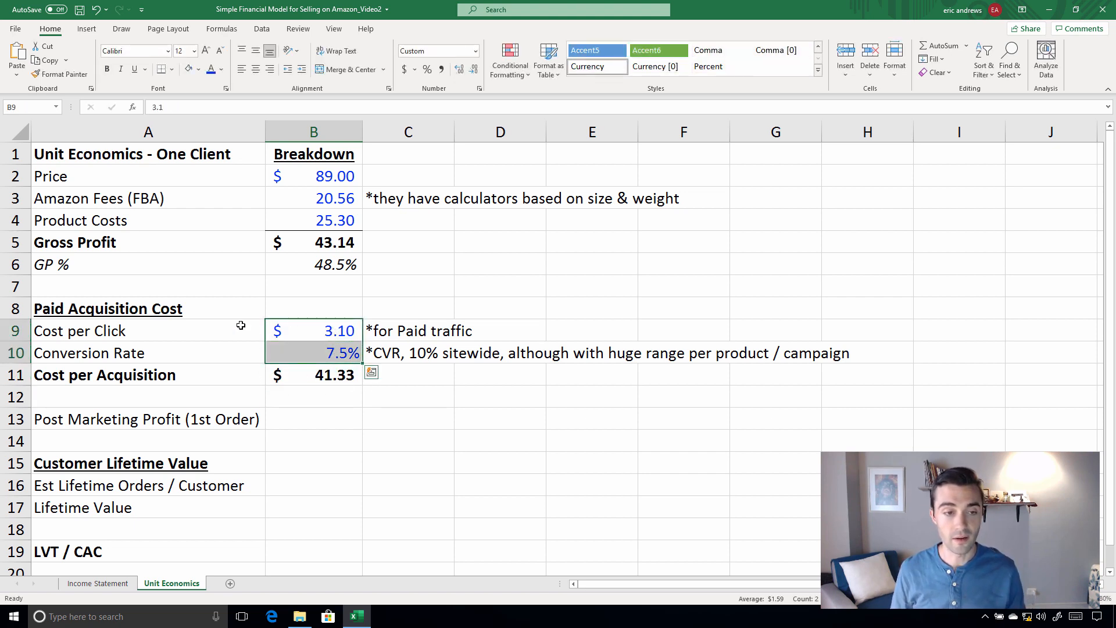
pyautogui.click(327, 332)
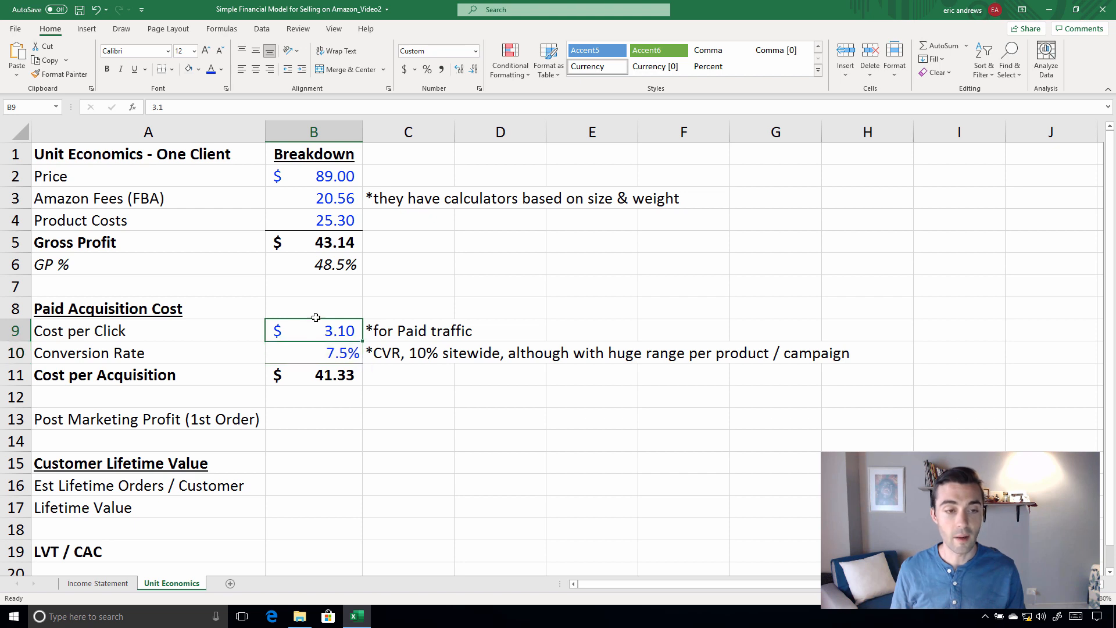
pyautogui.click(331, 353)
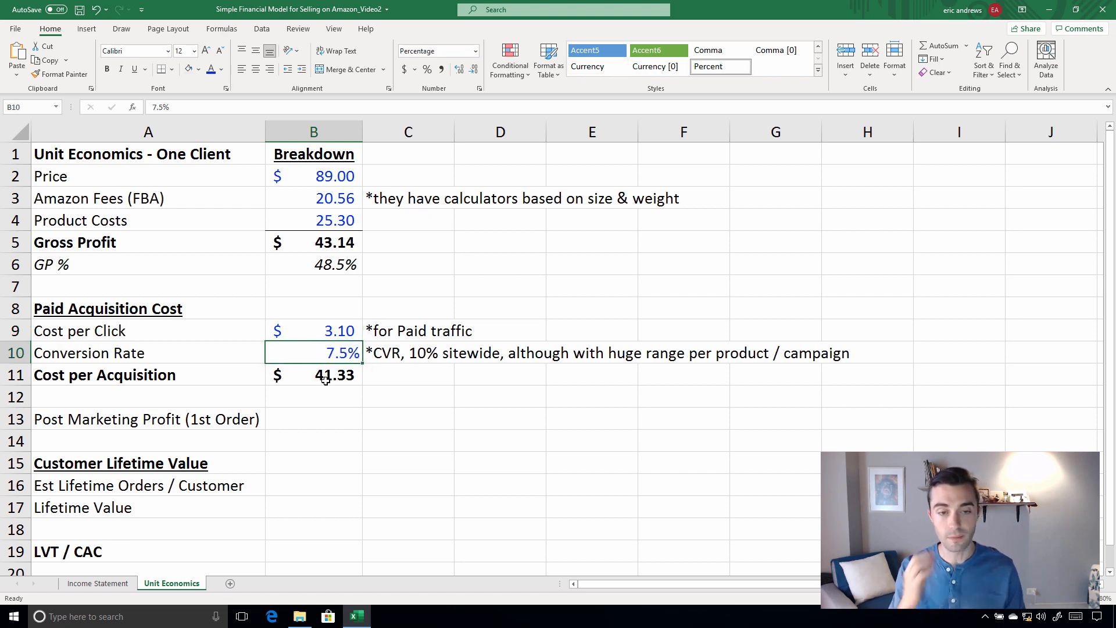
pyautogui.click(347, 366)
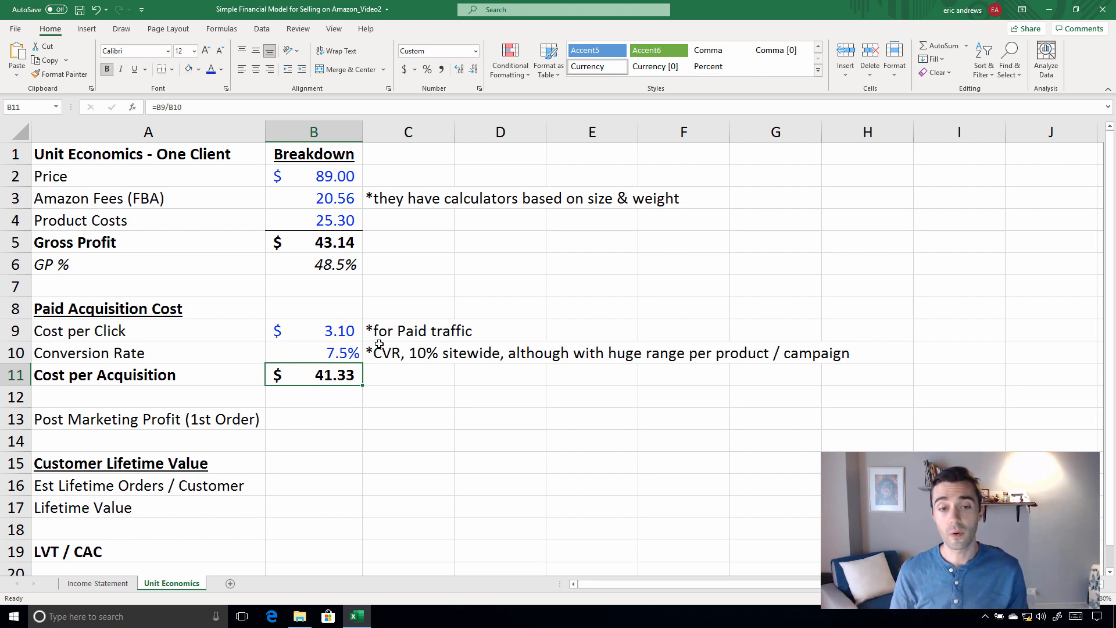
pyautogui.click(314, 333)
pyautogui.click(326, 350)
pyautogui.click(326, 379)
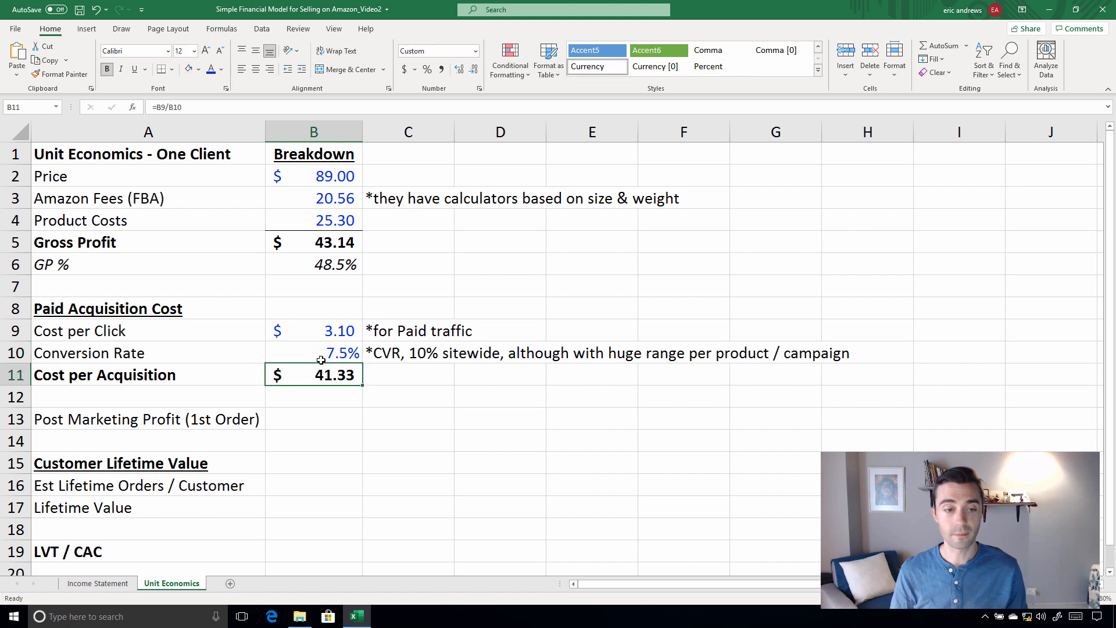
# Calculate Post Marketing Profit (1st Order) in B13 as gross profit minus cost per acquisition with =B5-B11
pyautogui.click(320, 414)
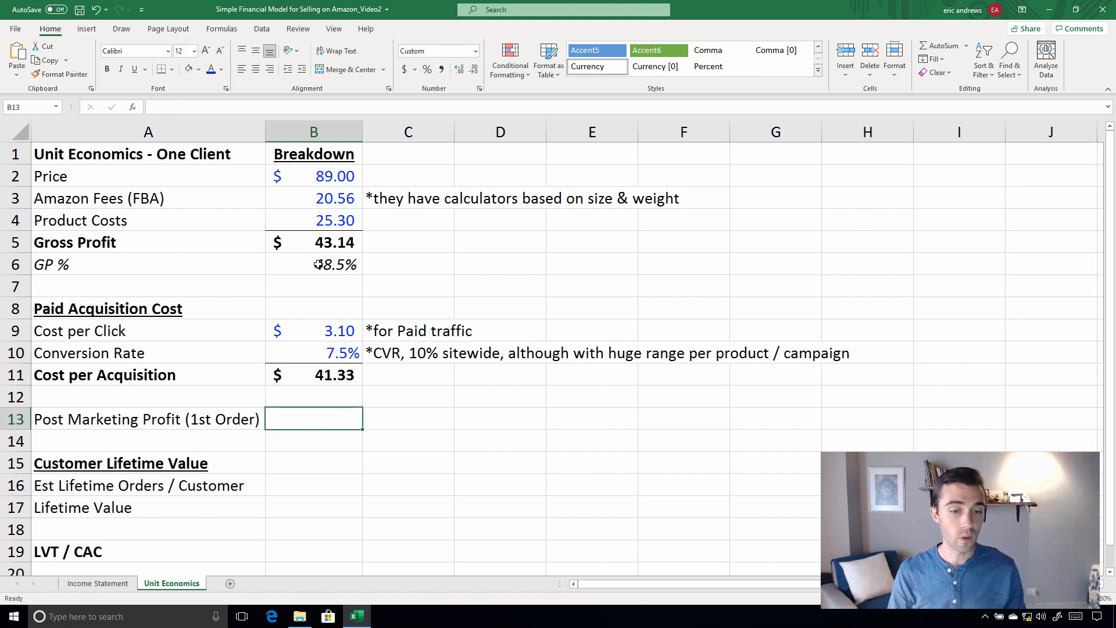
pyautogui.write('=')
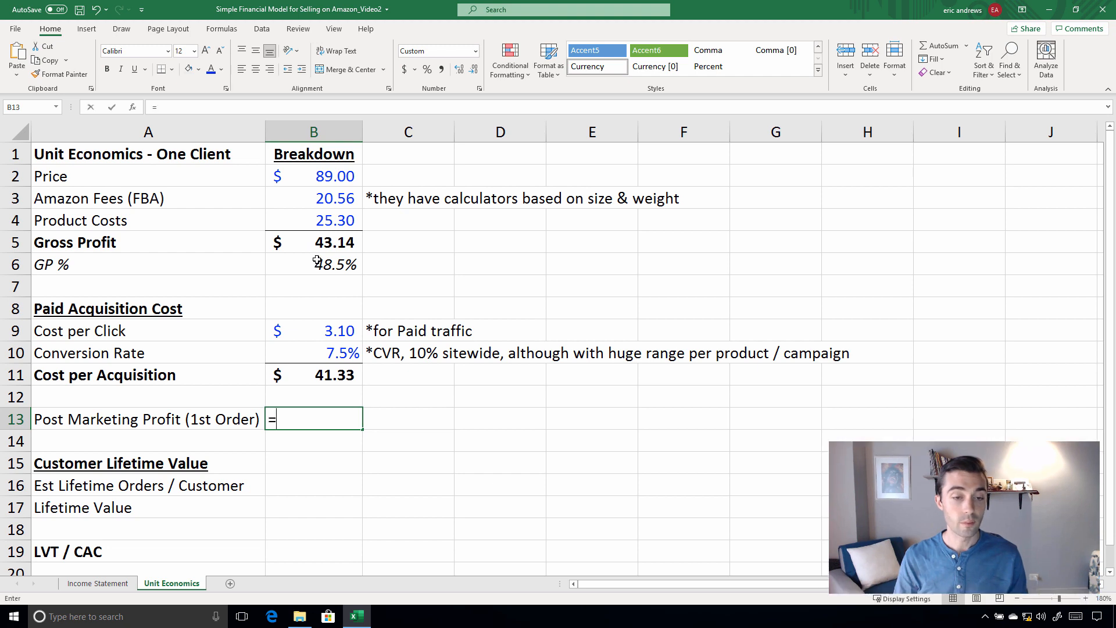
pyautogui.click(314, 235)
pyautogui.write('-')
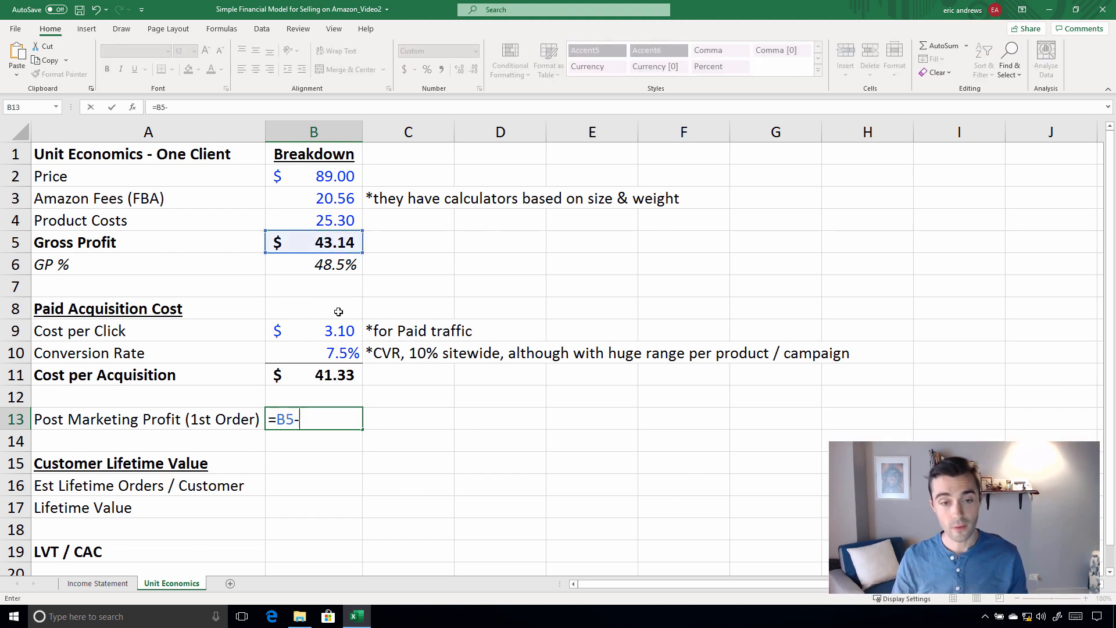
pyautogui.click(323, 373)
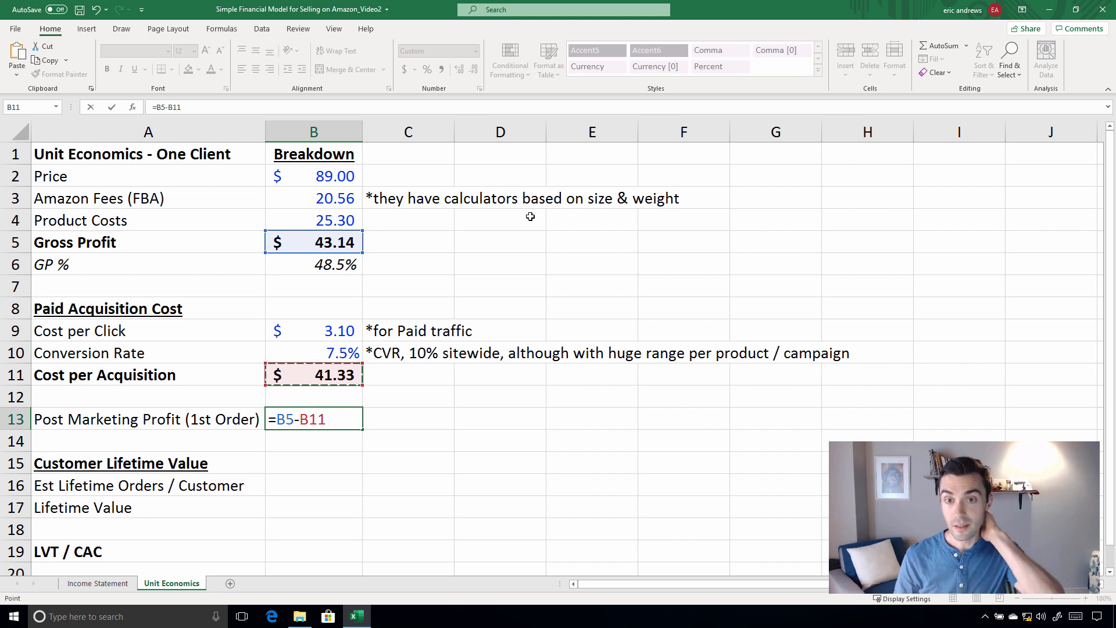
pyautogui.hotkey('ctrl', 'Return')
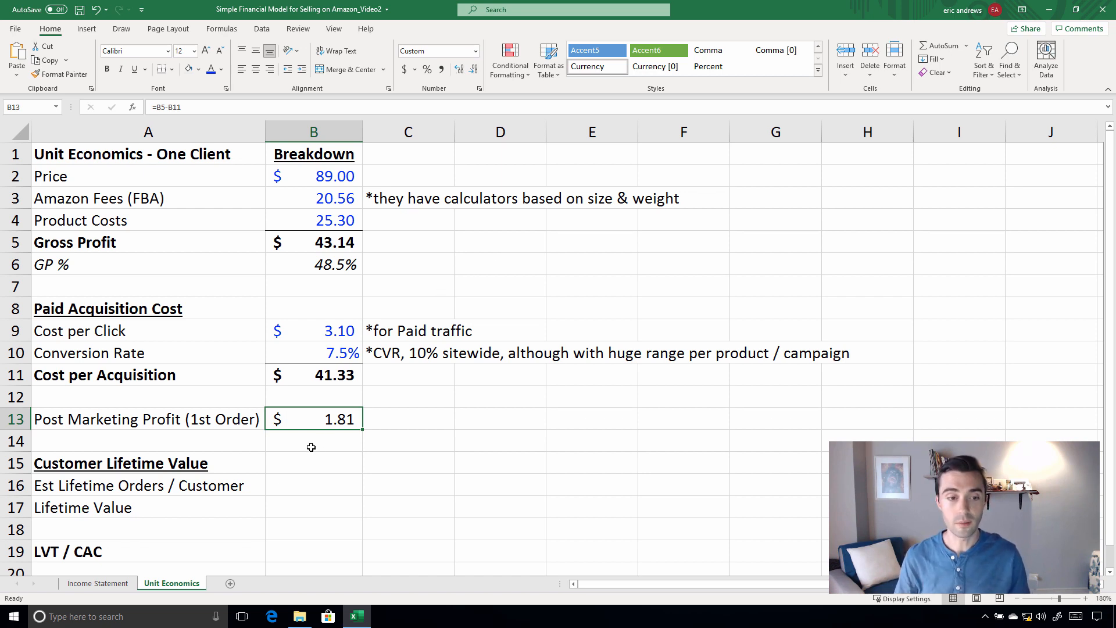
# Review the paid acquisition figures in B9:B11 and the price and Amazon fees in B2:B3
pyautogui.click(327, 478)
pyautogui.scroll(-3, 369, 431)
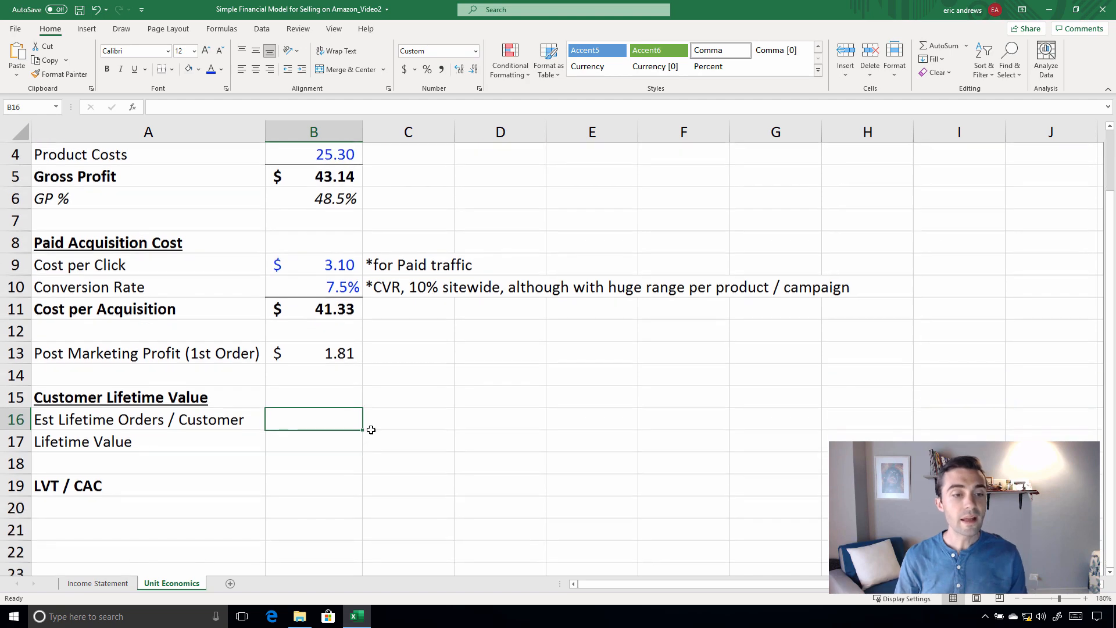
pyautogui.scroll(2, 253, 337)
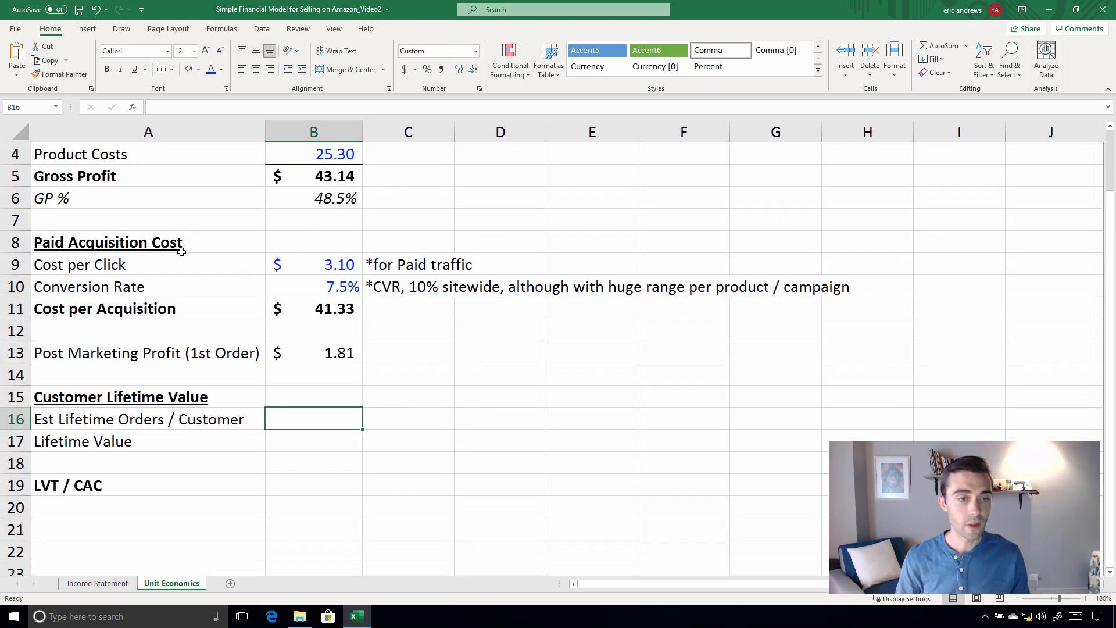
pyautogui.click(321, 265)
pyautogui.moveTo(318, 282); pyautogui.dragTo(314, 308)
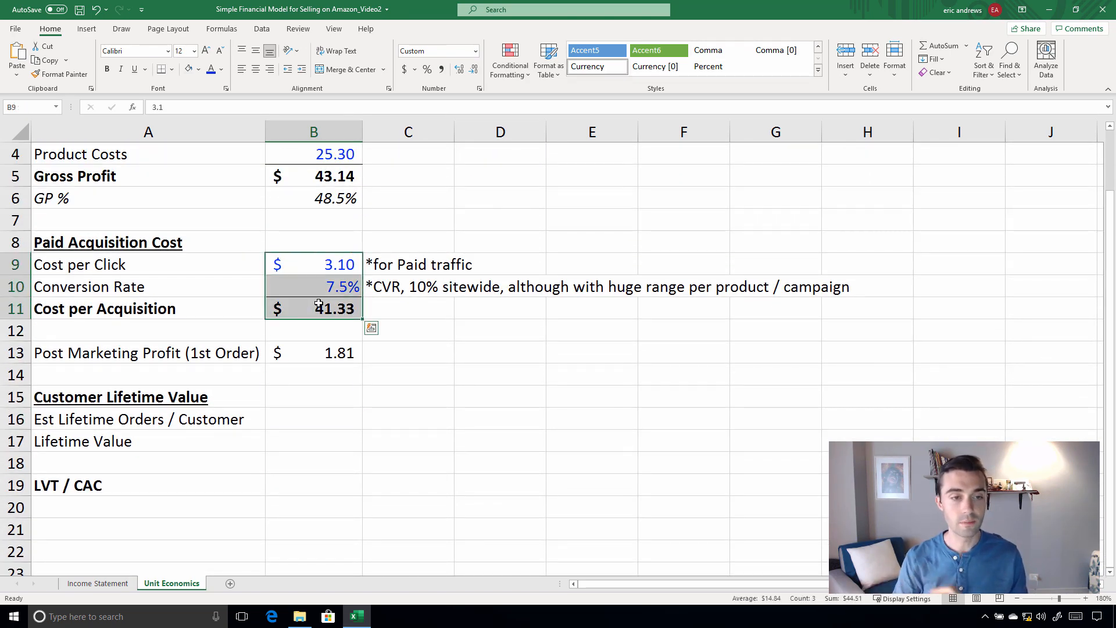
pyautogui.click(304, 411)
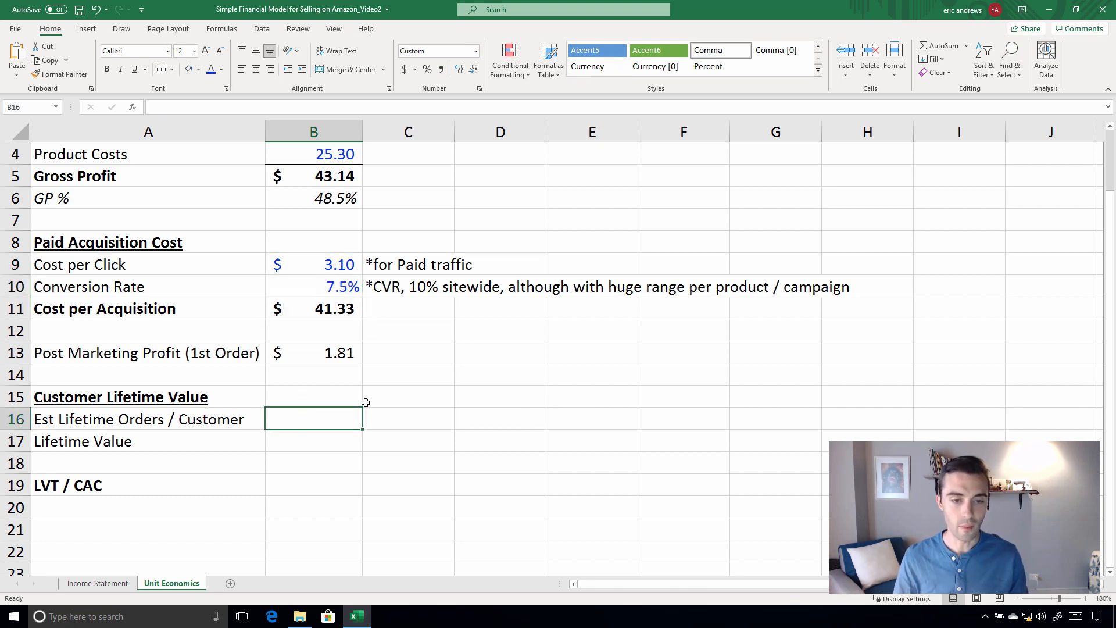
pyautogui.scroll(1, 372, 398)
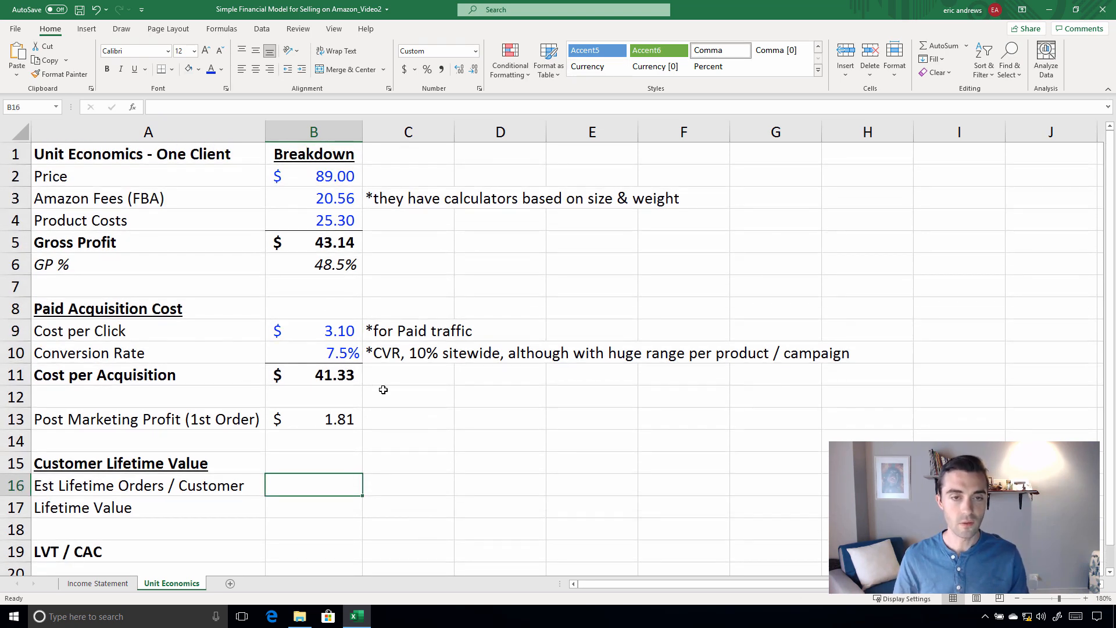
pyautogui.click(321, 197)
pyautogui.click(320, 176)
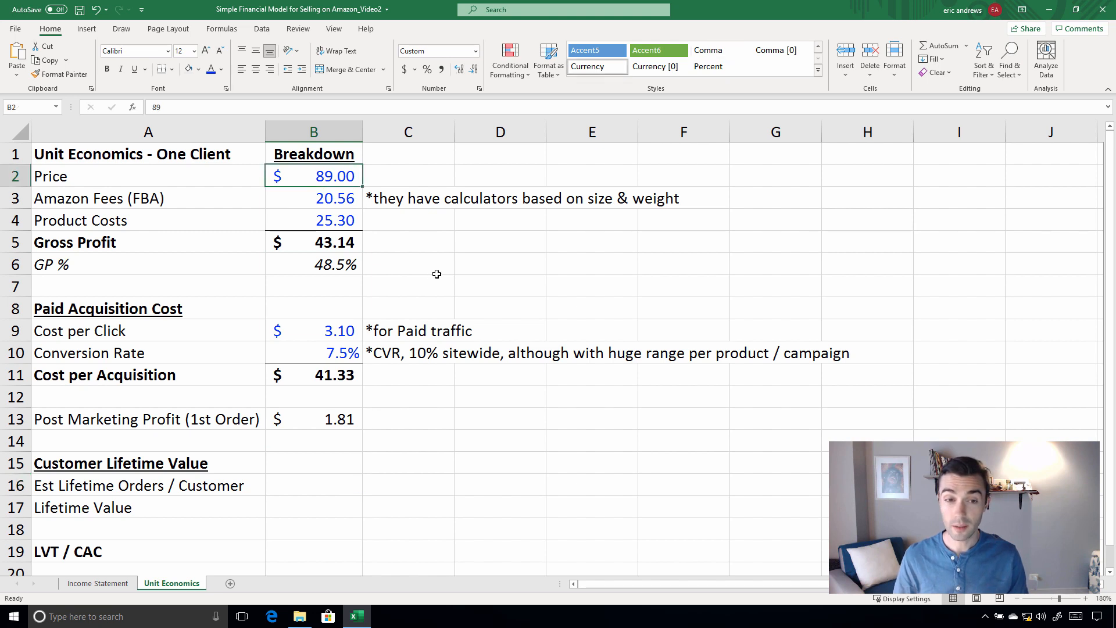
# Enter 2.2 as the Est Lifetime Orders / Customer value in cell B16
pyautogui.click(310, 480)
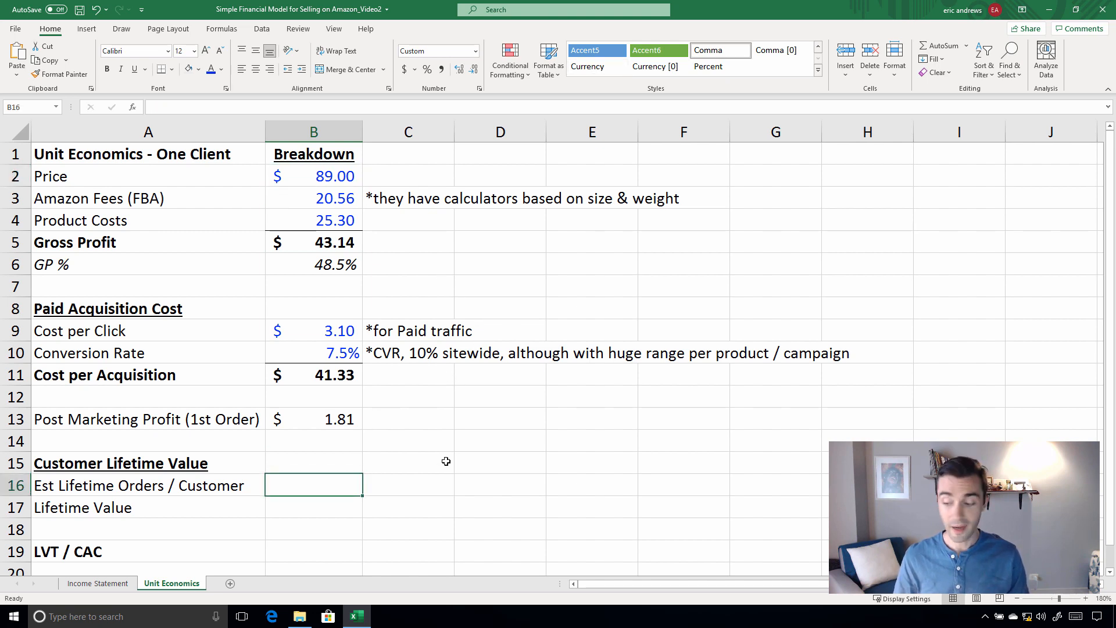
pyautogui.write('2.2')
pyautogui.press('Return')
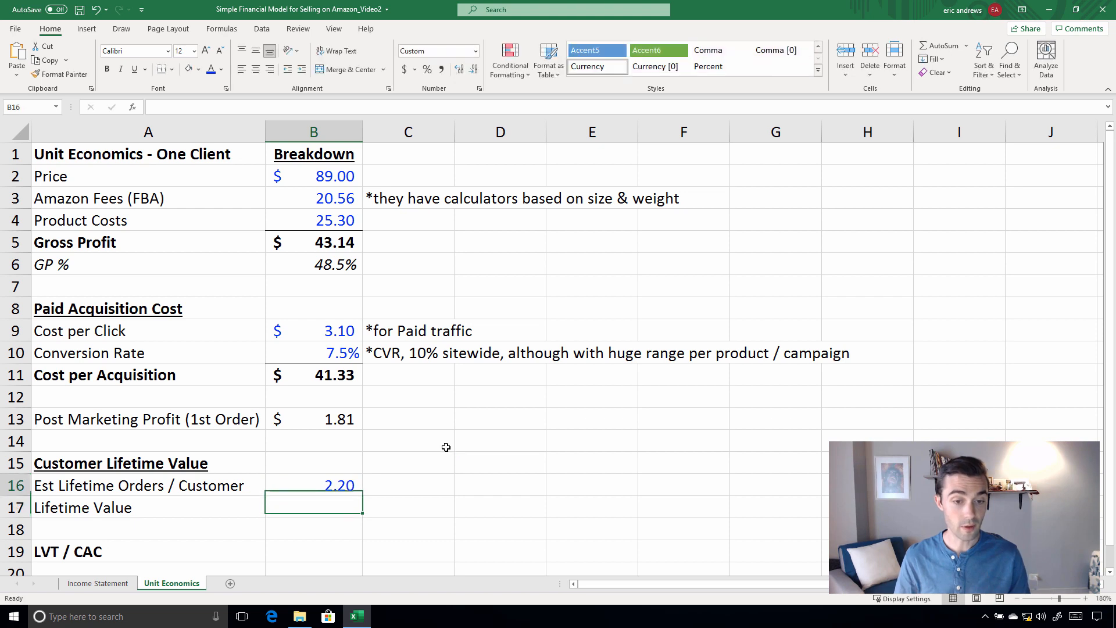
pyautogui.press('Up')
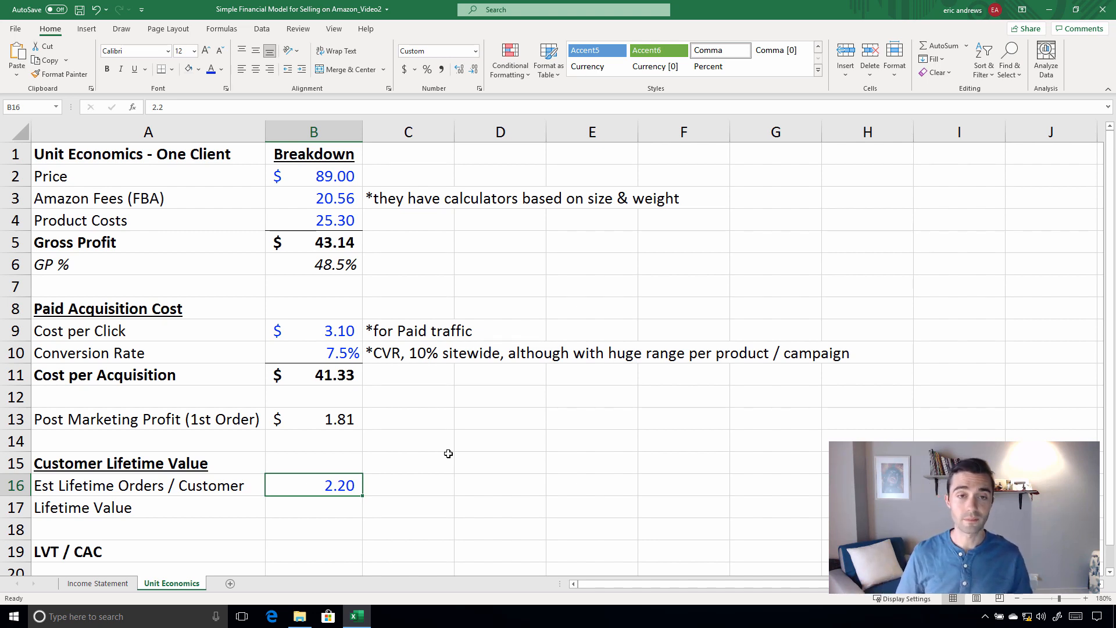
# Calculate the customer Lifetime Value in B17 as gross profit times estimated lifetime orders with =B5*B16
pyautogui.click(335, 503)
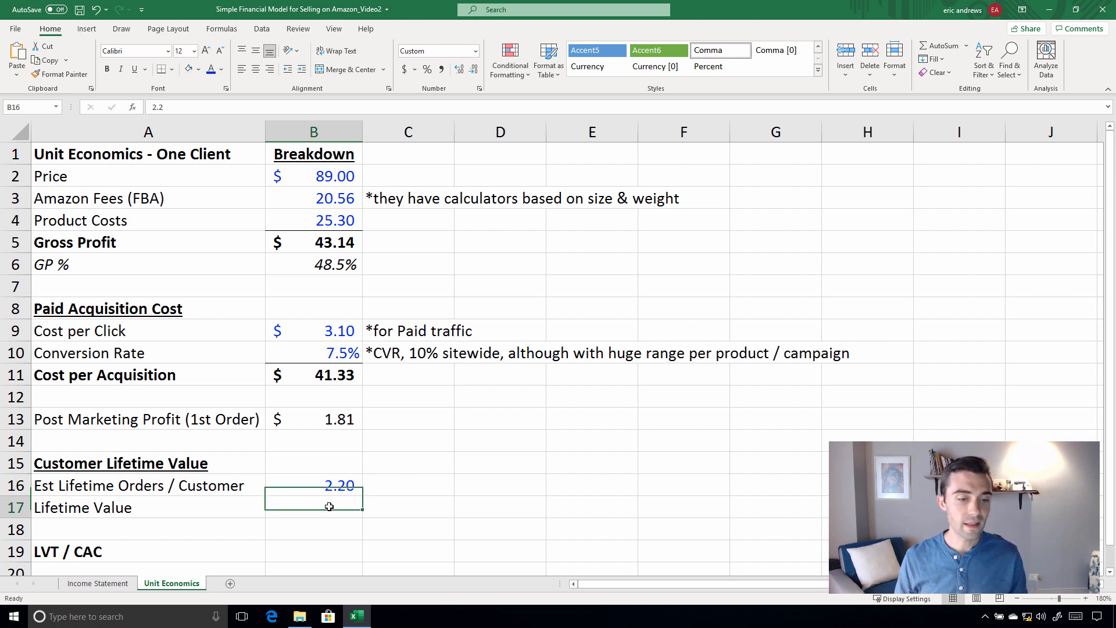
pyautogui.write('=')
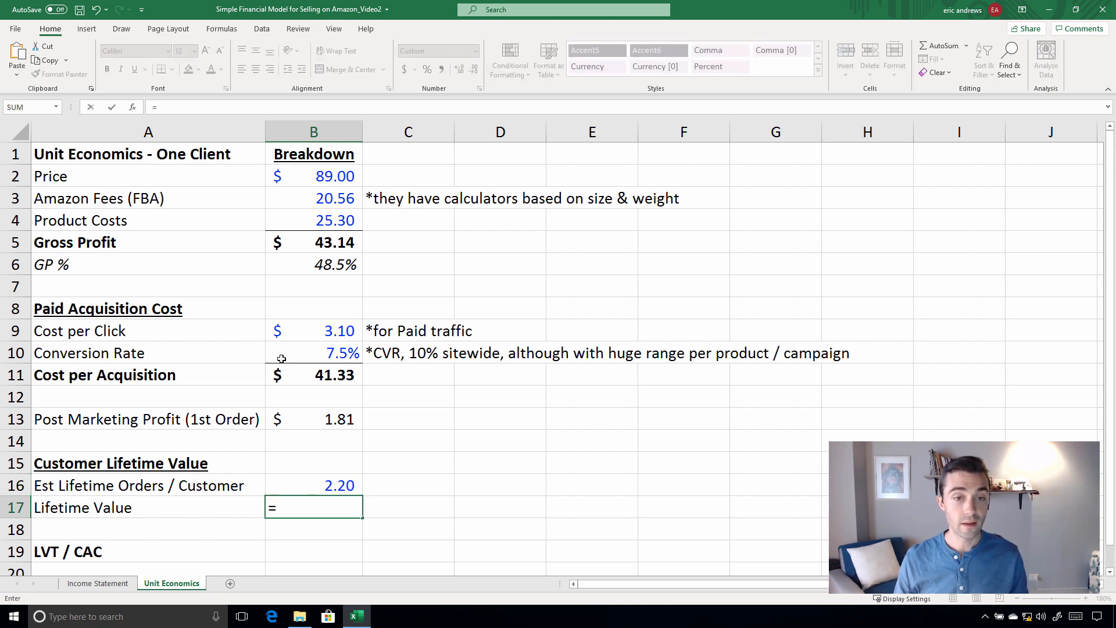
pyautogui.click(316, 245)
pyautogui.write('*')
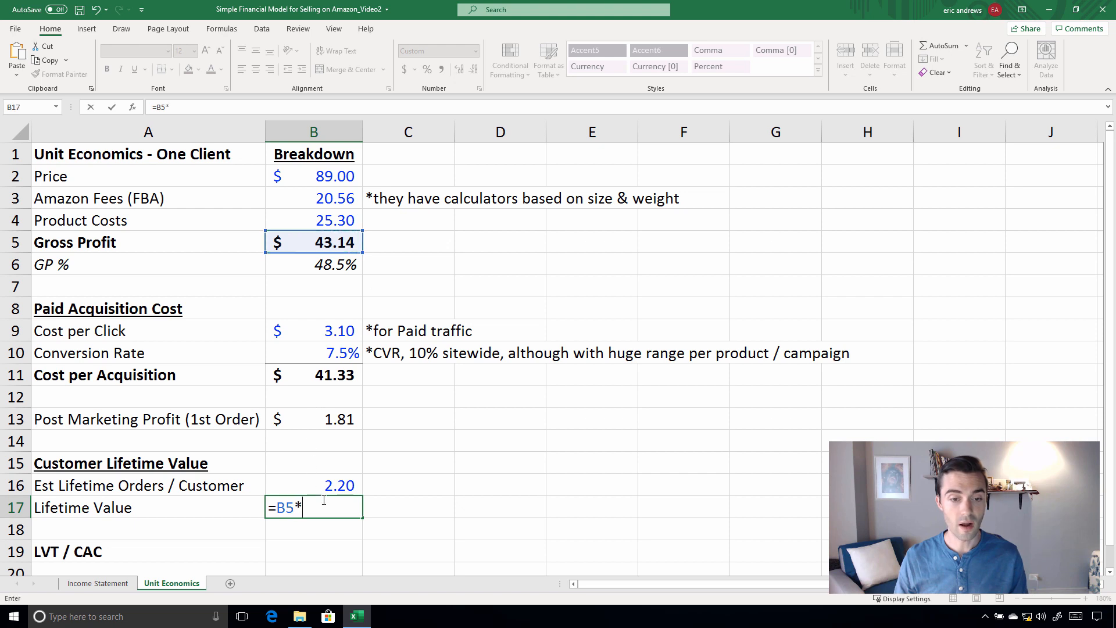
pyautogui.click(337, 483)
pyautogui.press('Return')
pyautogui.press('Up')
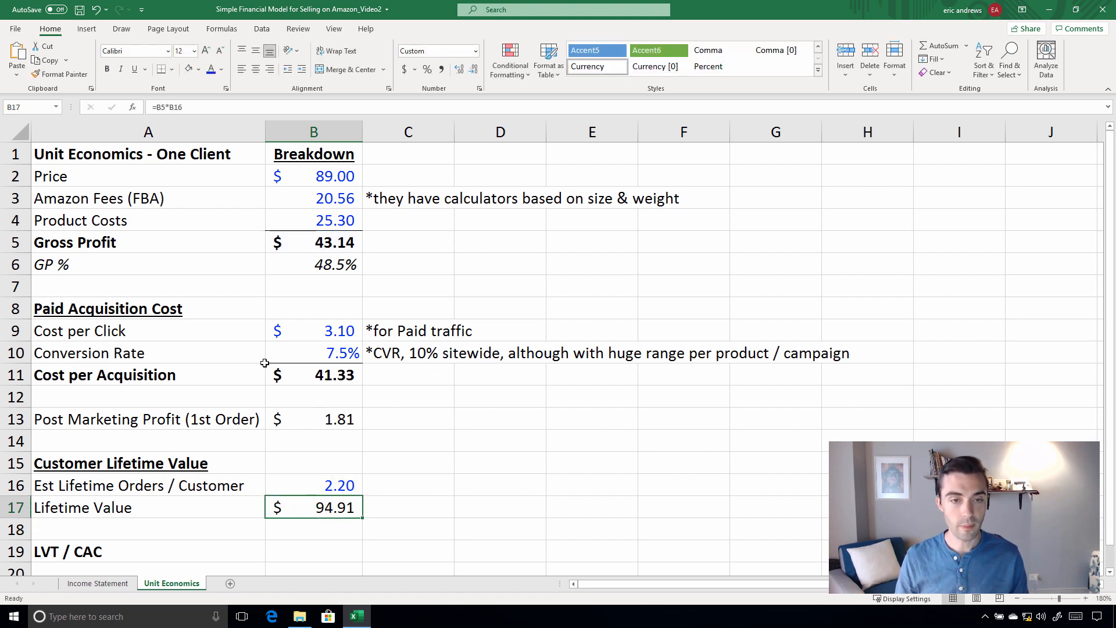
# Review the gross profit in B5, lifetime orders in B16, Lifetime Value in B17 and Cost per Acquisition in B11
pyautogui.click(323, 245)
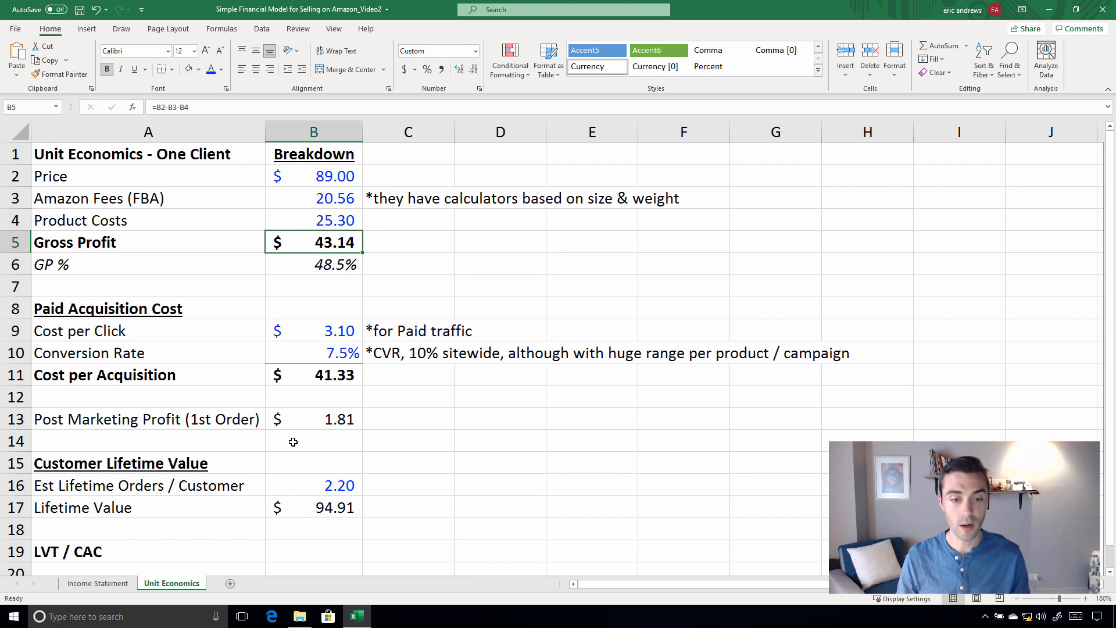
pyautogui.click(332, 478)
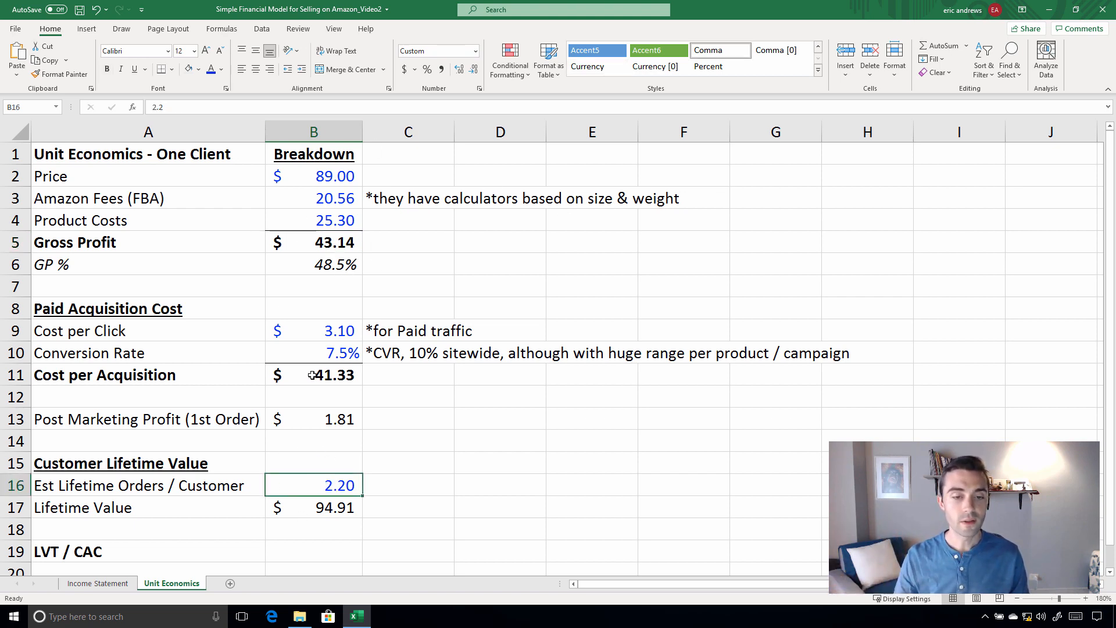
pyautogui.click(327, 508)
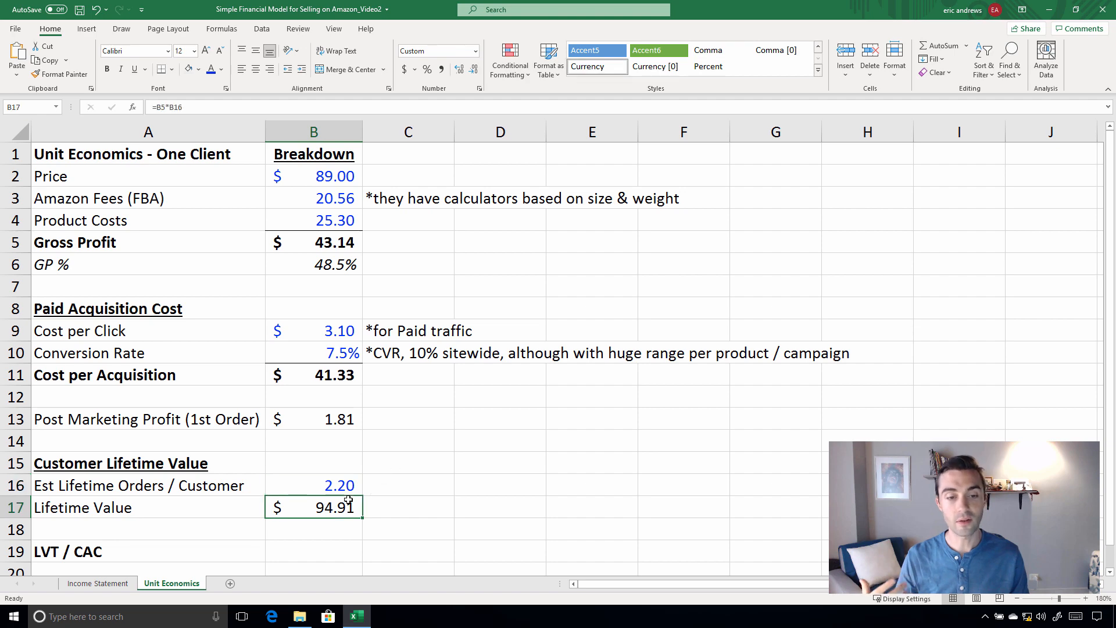
pyautogui.scroll(-1, 329, 486)
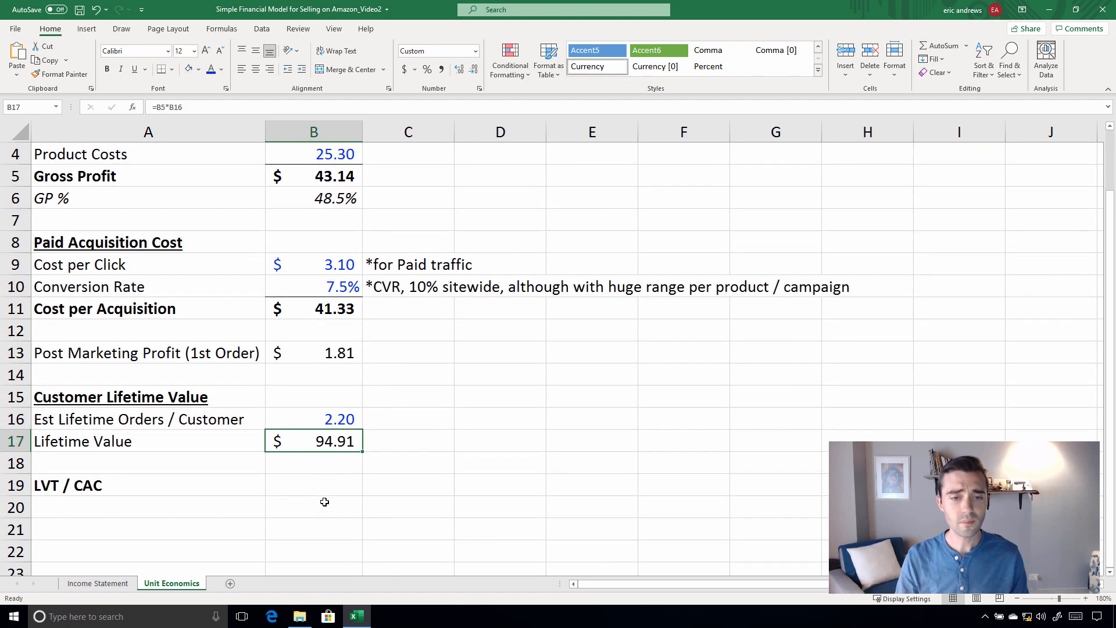
pyautogui.click(323, 310)
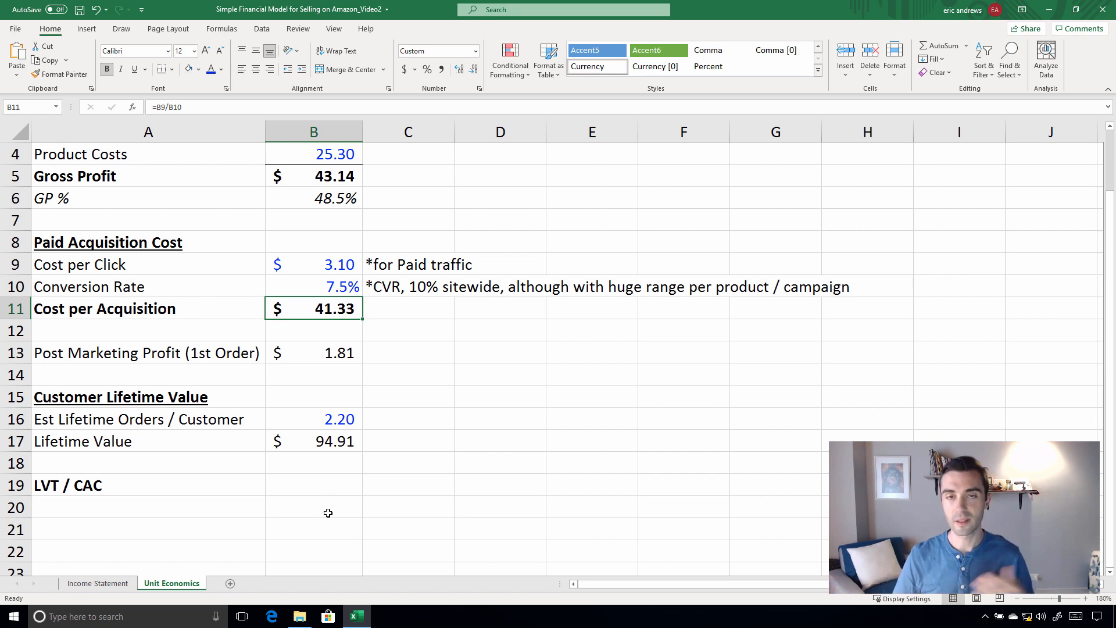
pyautogui.click(315, 486)
pyautogui.write('=')
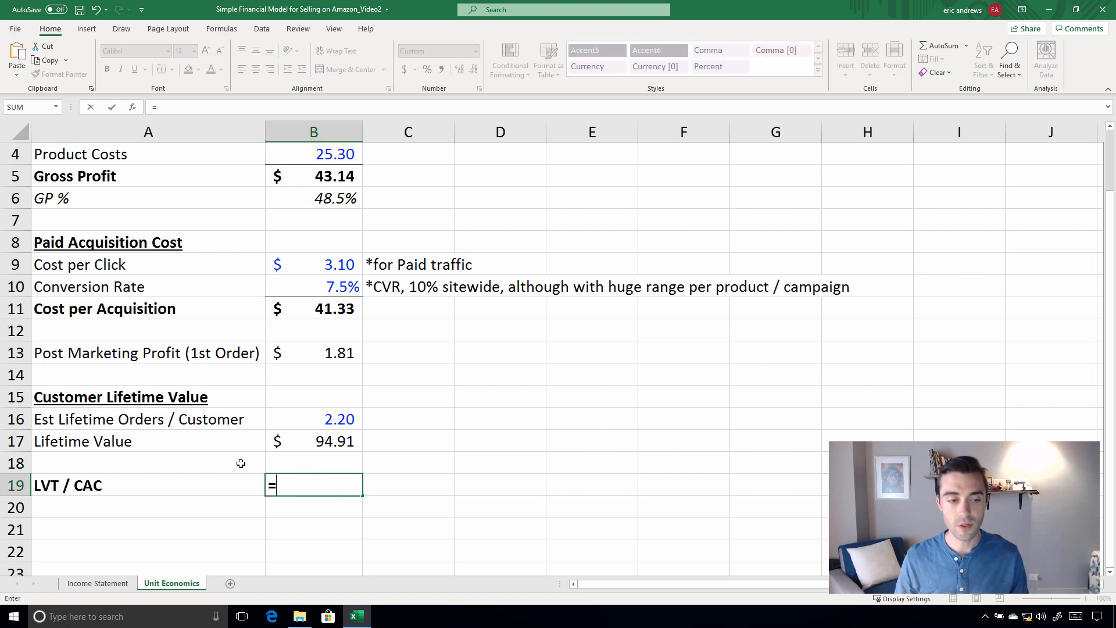
pyautogui.click(325, 440)
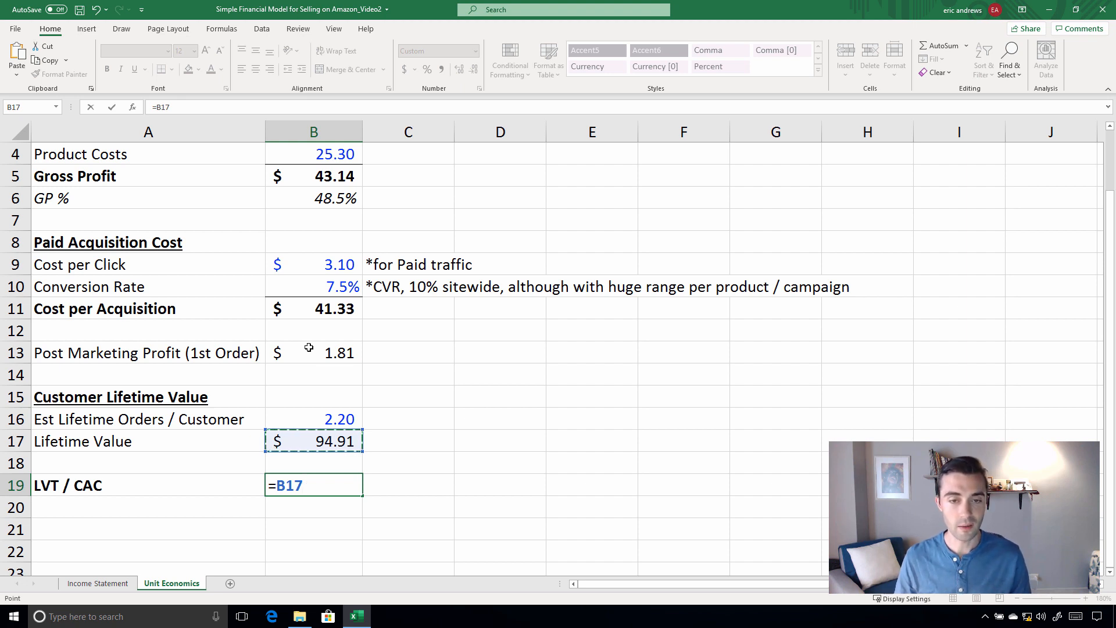
pyautogui.click(325, 314)
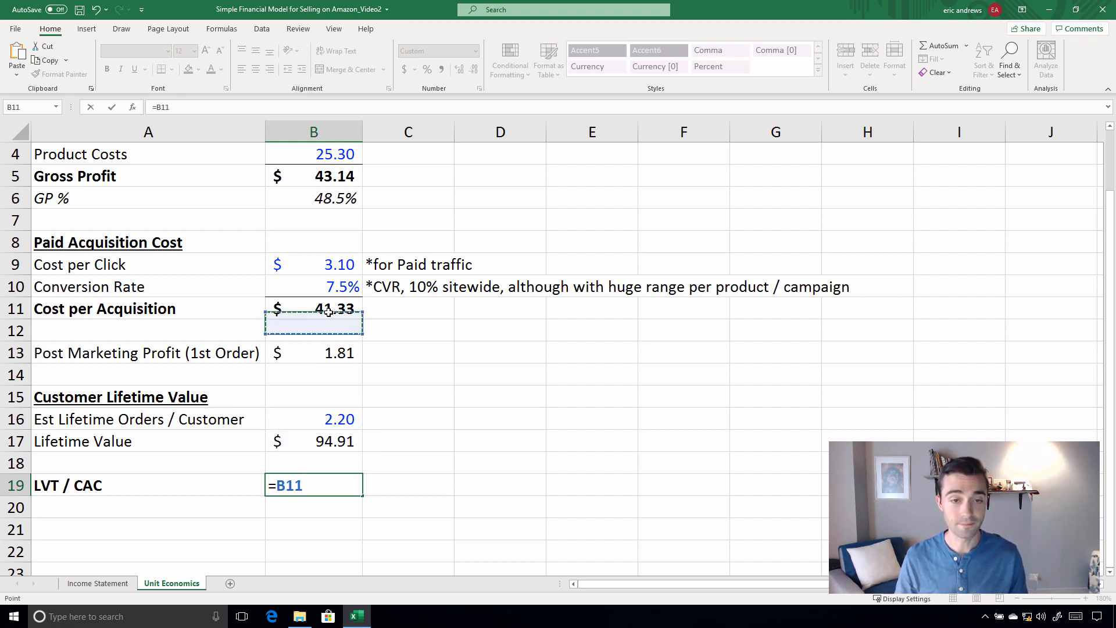
pyautogui.press('Return')
pyautogui.press('Up')
# Calculate the LVT / CAC ratio in B19 as lifetime value divided by cost per acquisition with =B17/B11
pyautogui.write('=')
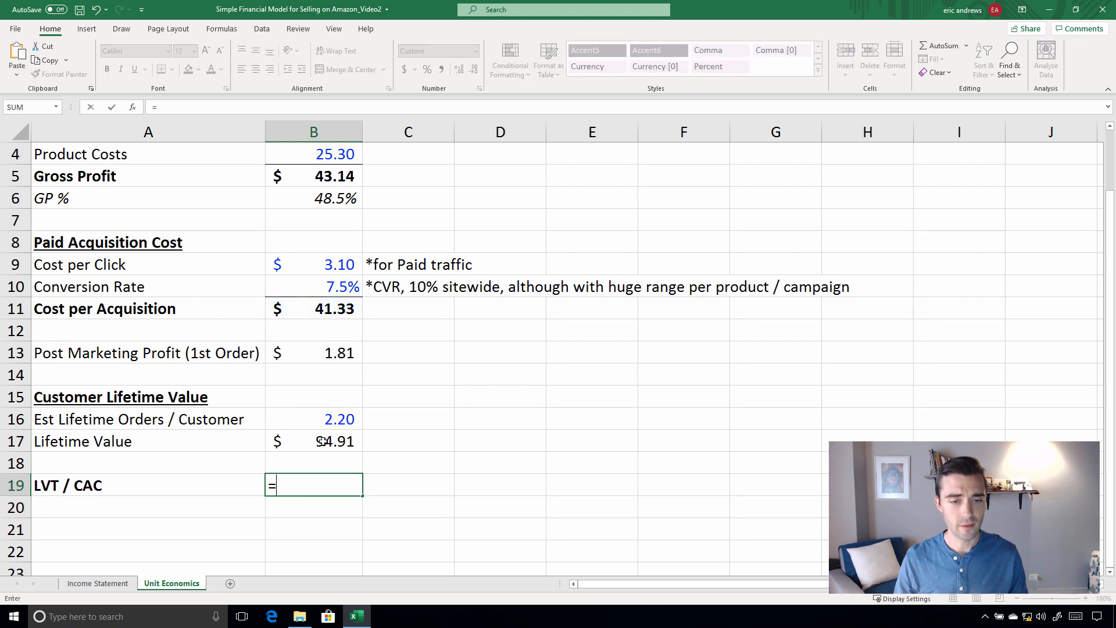
pyautogui.click(280, 442)
pyautogui.write('/')
pyautogui.click(356, 312)
pyautogui.press('Return')
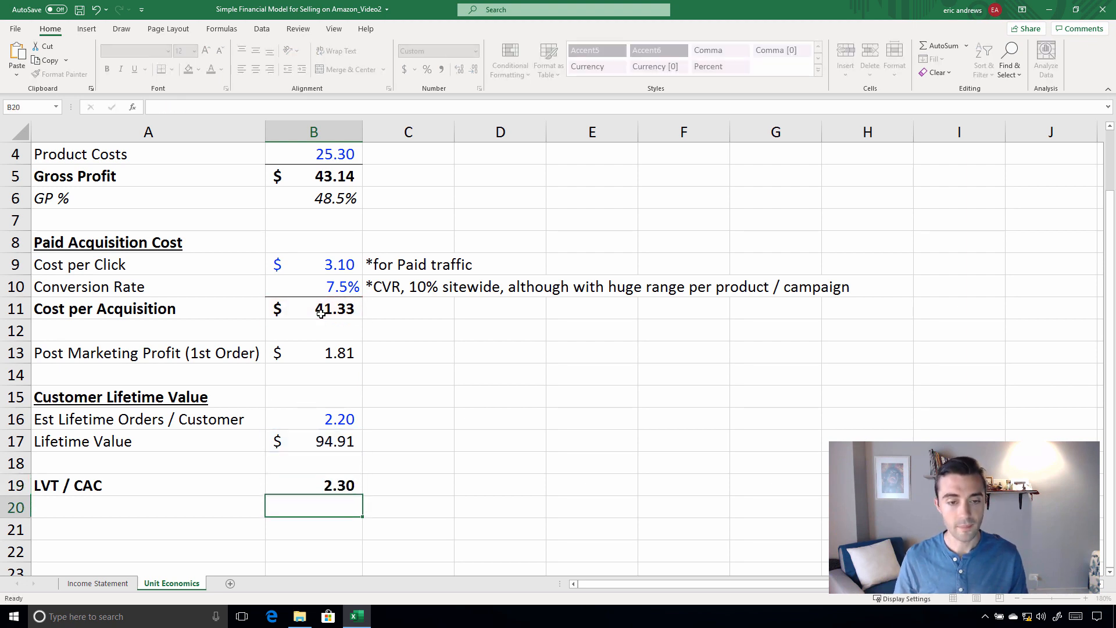
pyautogui.press('Up')
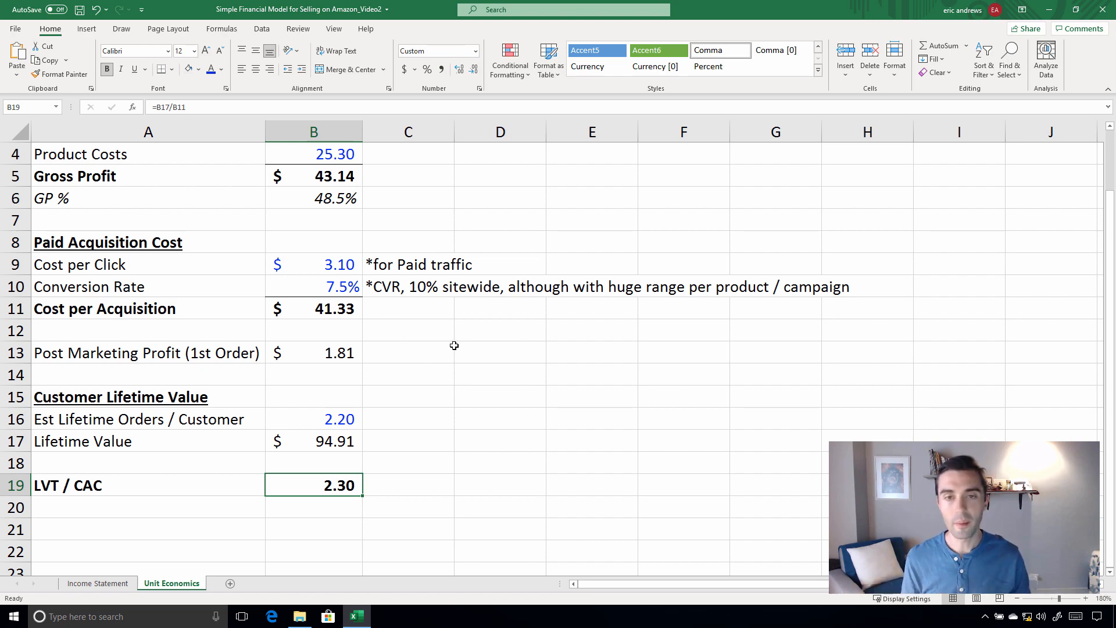
# Switch to the Income Statement sheet and hide rows 2 through 7 containing the strategy notes
pyautogui.scroll(1, 454, 346)
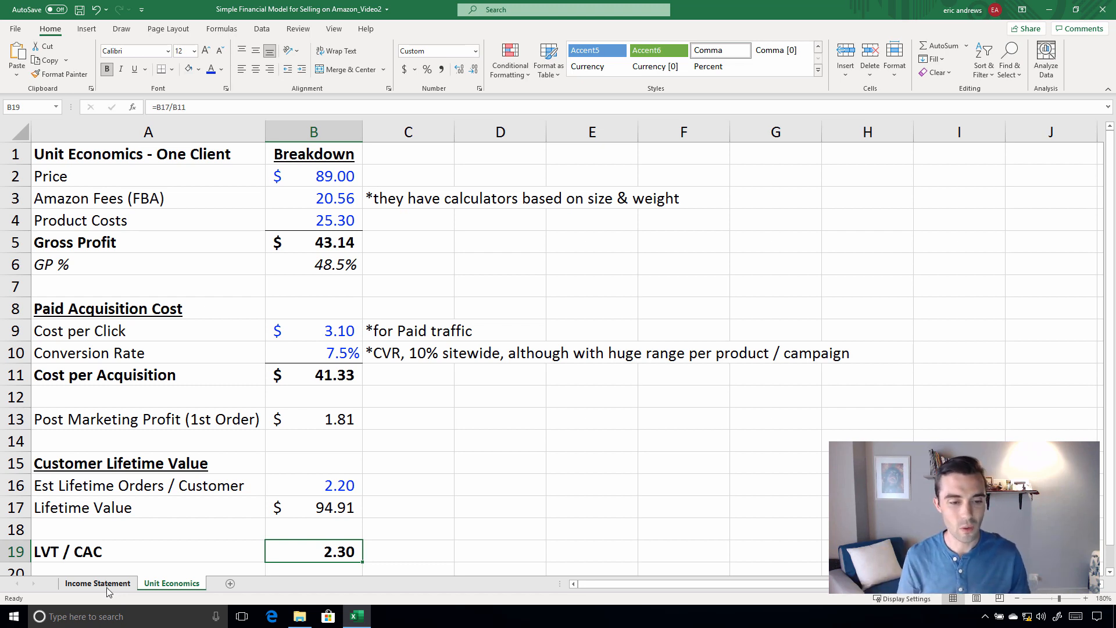
pyautogui.click(108, 584)
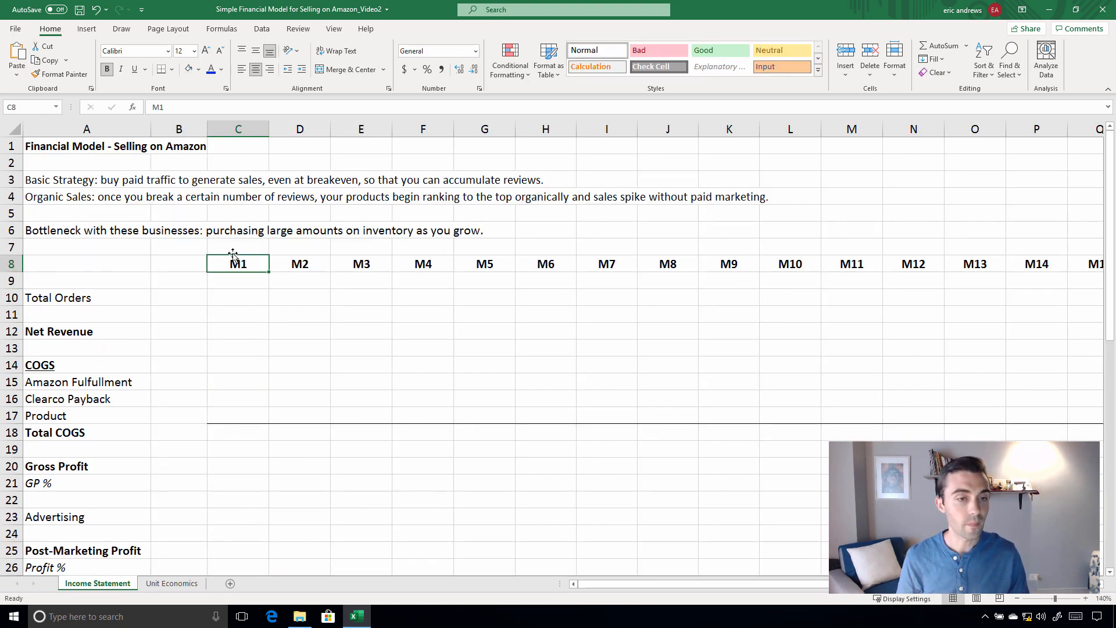
pyautogui.scroll(-1, 188, 247)
pyautogui.scroll(1, 188, 247)
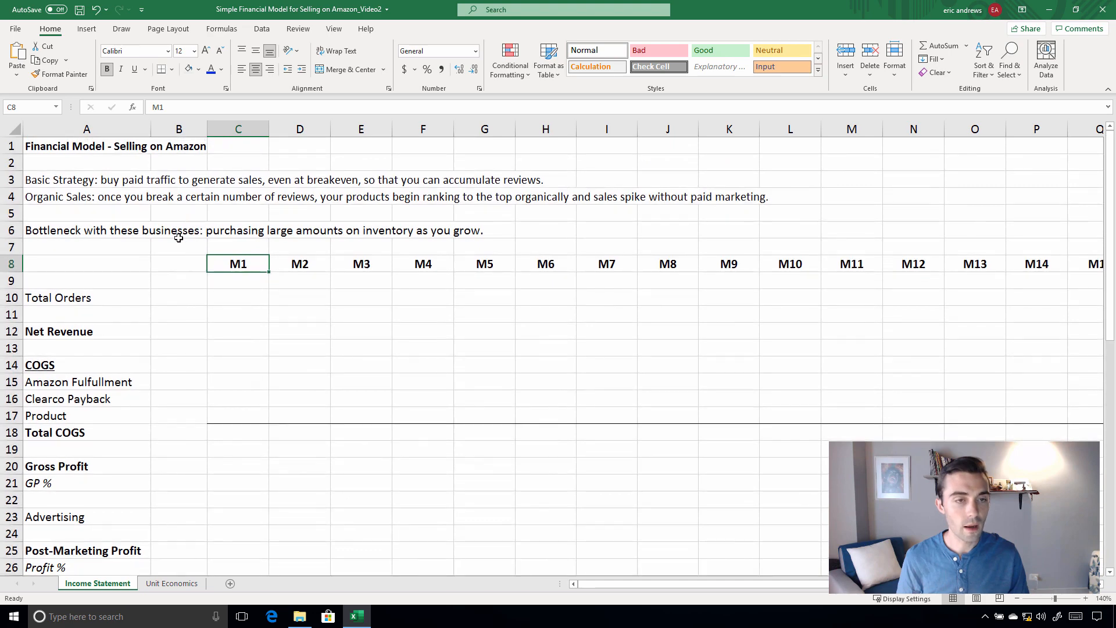
pyautogui.moveTo(16, 164); pyautogui.dragTo(17, 248)
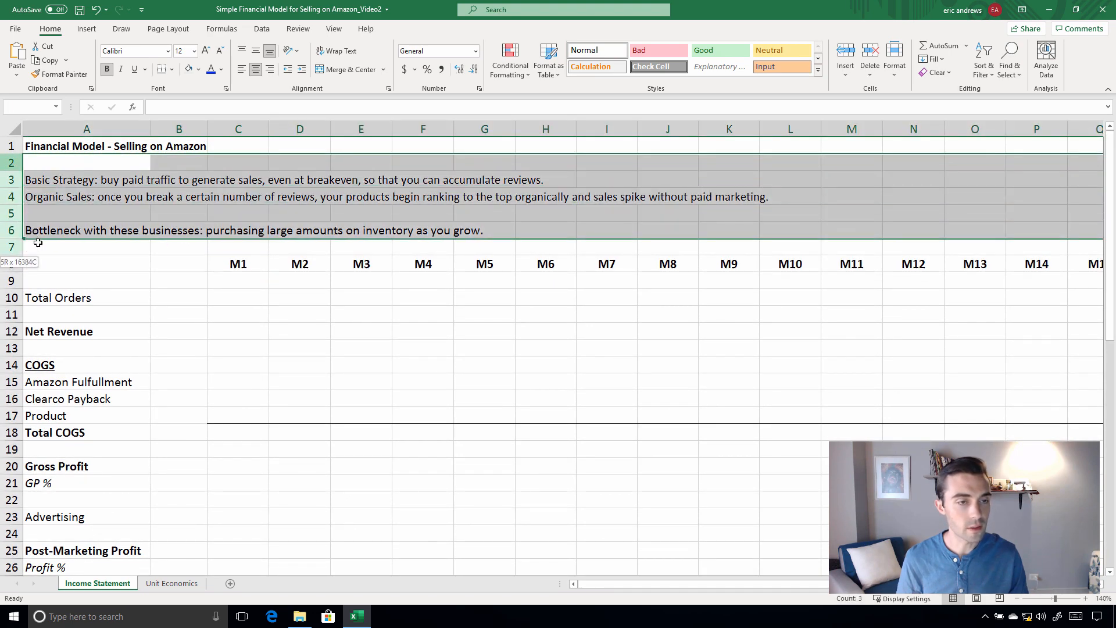
pyautogui.rightClick(37, 243)
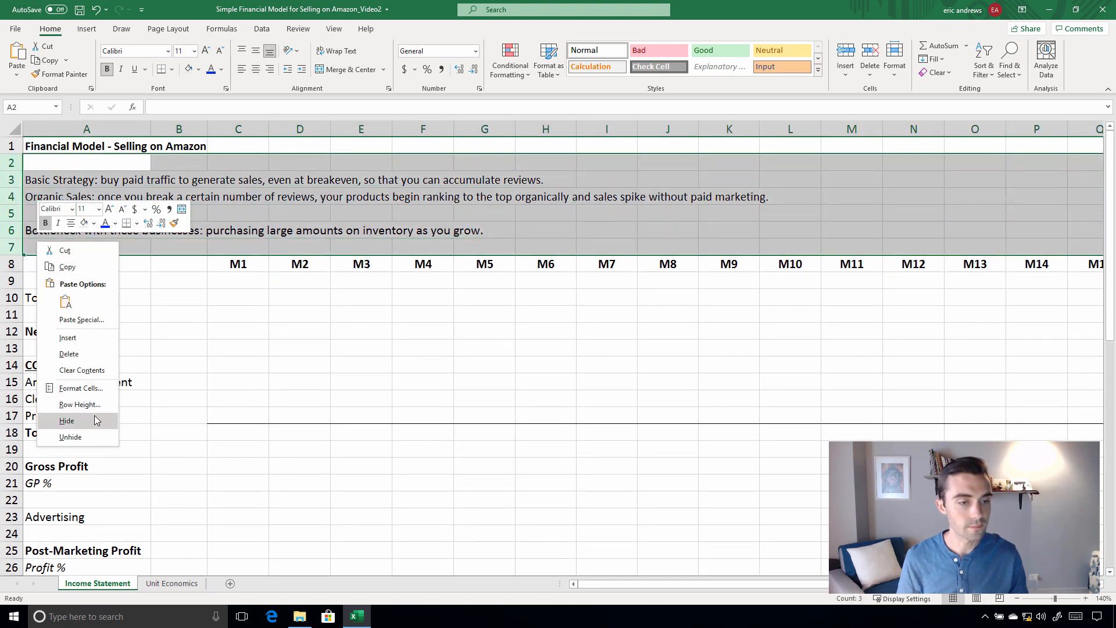
pyautogui.click(96, 421)
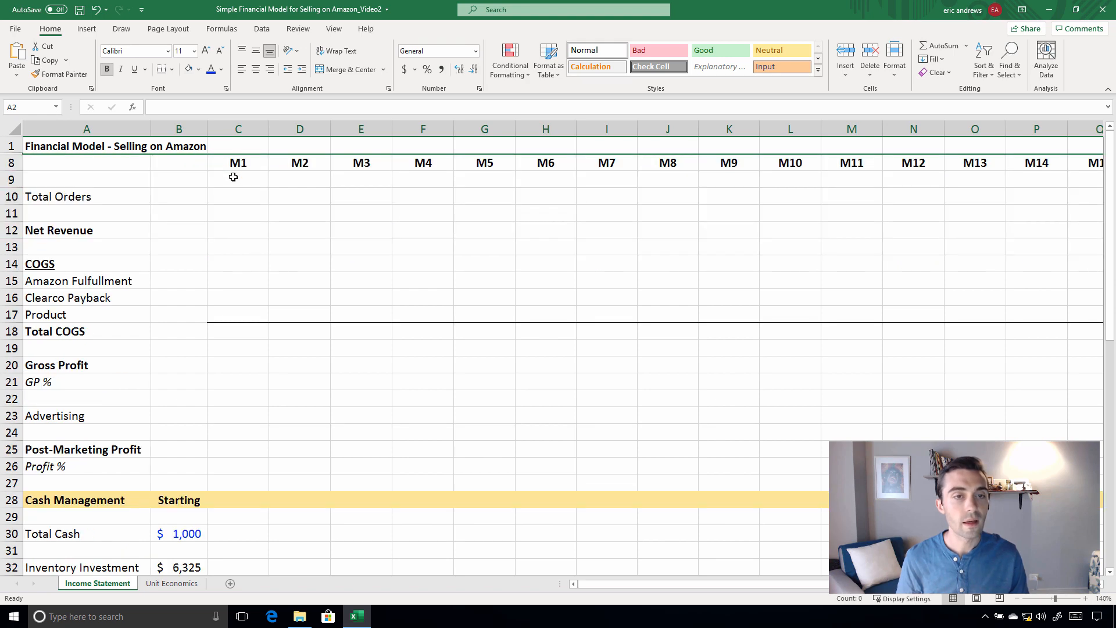
# Freeze panes at cell C9 so the month headers and the columns A and B stay visible
pyautogui.click(234, 177)
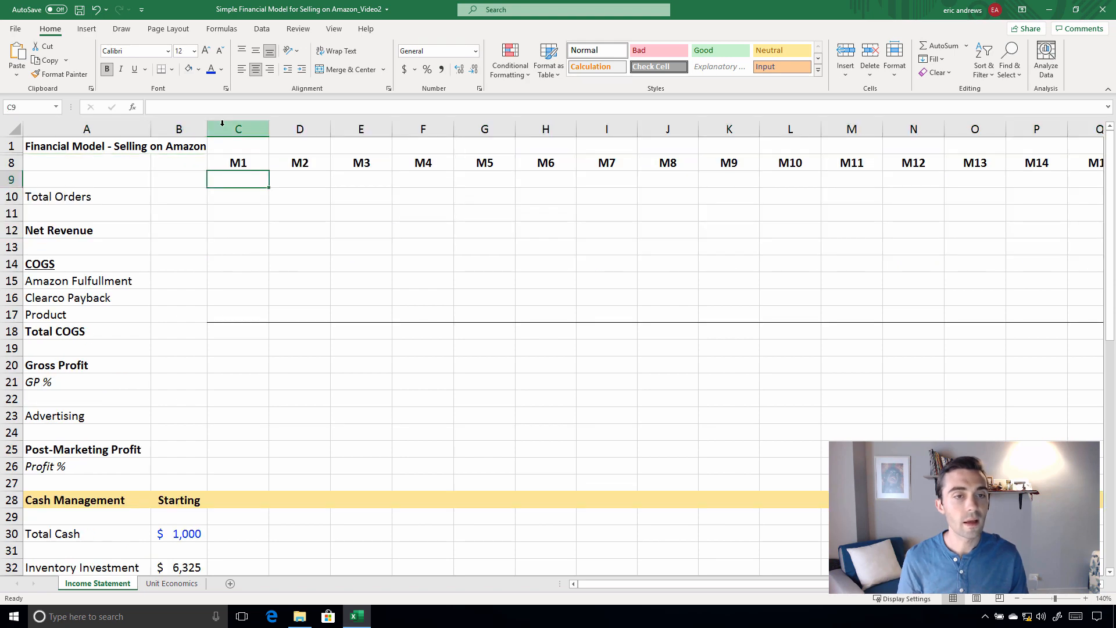
pyautogui.click(329, 30)
pyautogui.click(536, 65)
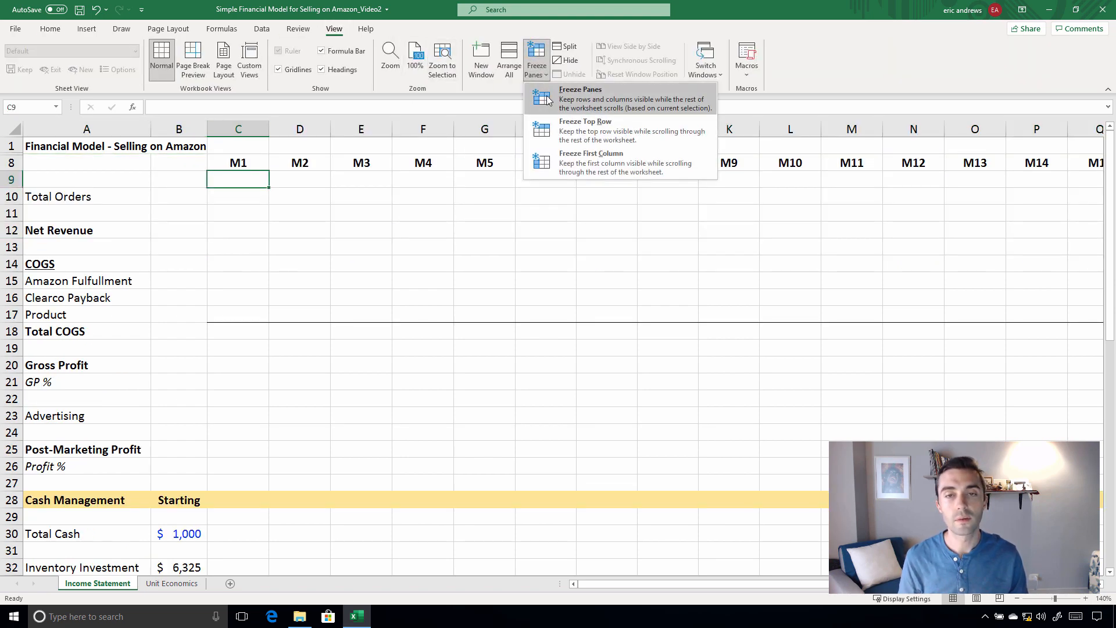
pyautogui.click(567, 94)
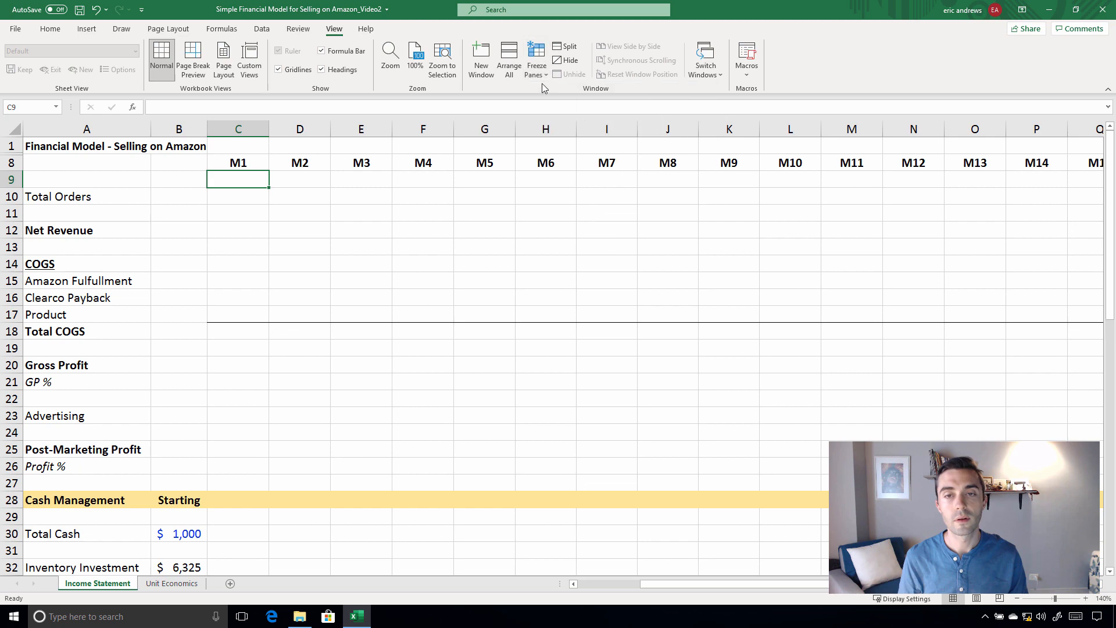
# Check the frozen month headers and row labels while looking over the Income Statement sections
pyautogui.click(305, 213)
pyautogui.scroll(-1, 365, 232)
pyautogui.scroll(1, 365, 232)
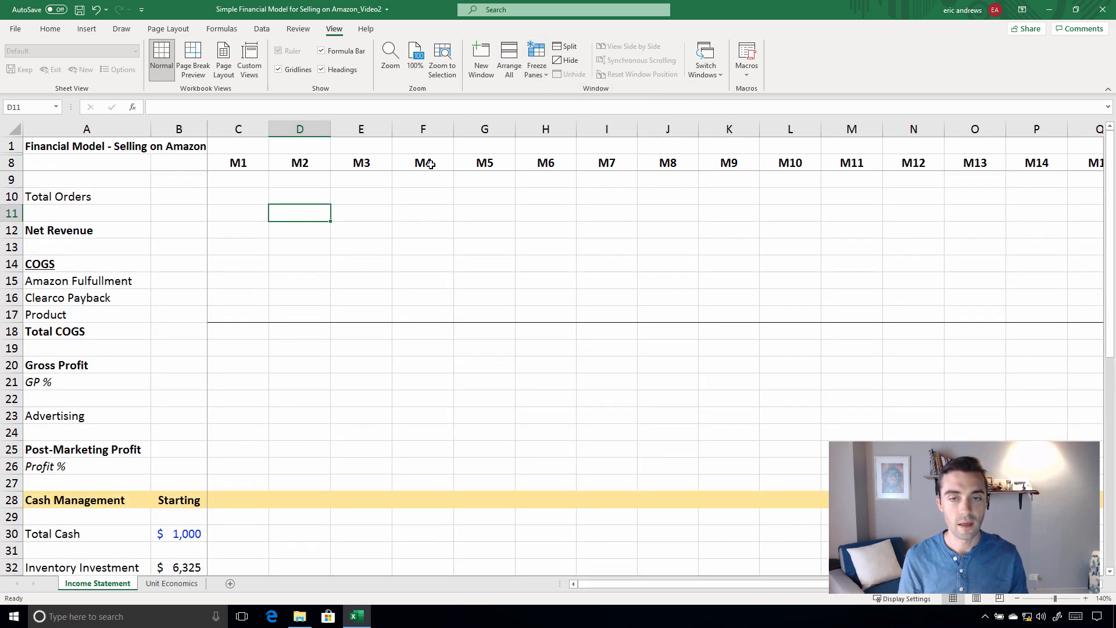
pyautogui.click(403, 168)
pyautogui.moveTo(586, 580); pyautogui.dragTo(349, 592)
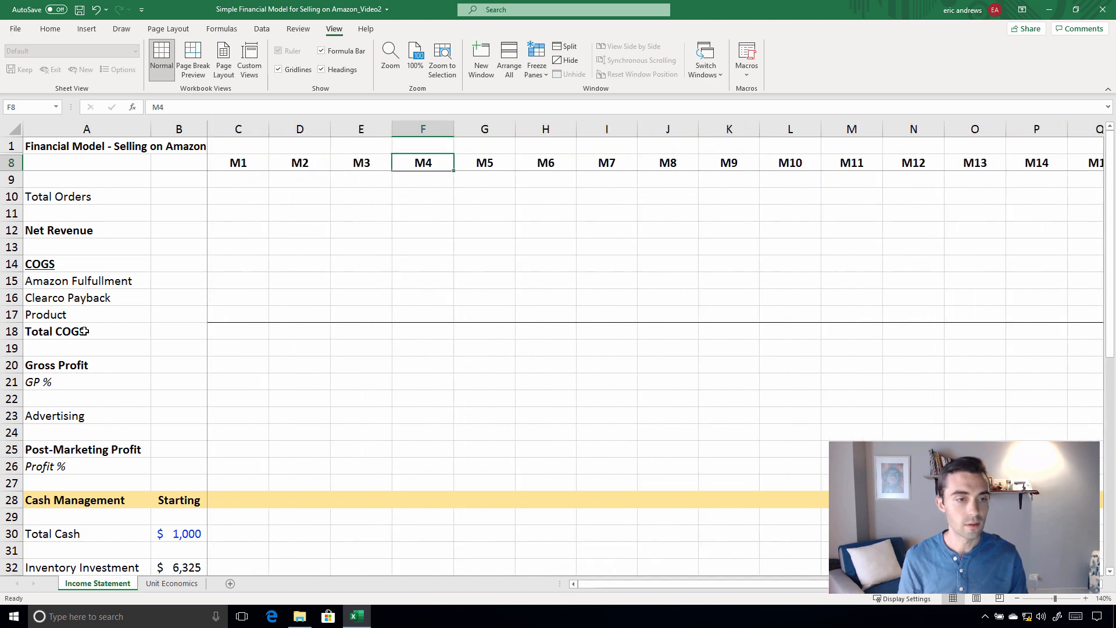
pyautogui.click(145, 330)
pyautogui.scroll(-3, 175, 224)
pyautogui.scroll(3, 186, 209)
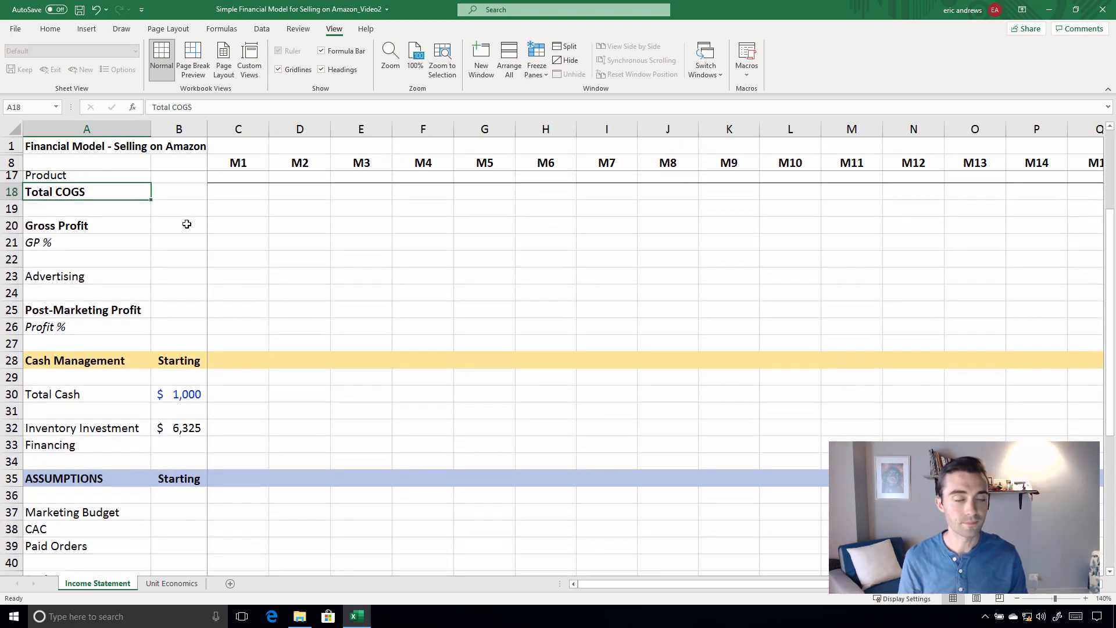
# Enter Marketing Budget assumptions of 1000 for M1 in C37 and 1500 for M2 in D37
pyautogui.click(250, 229)
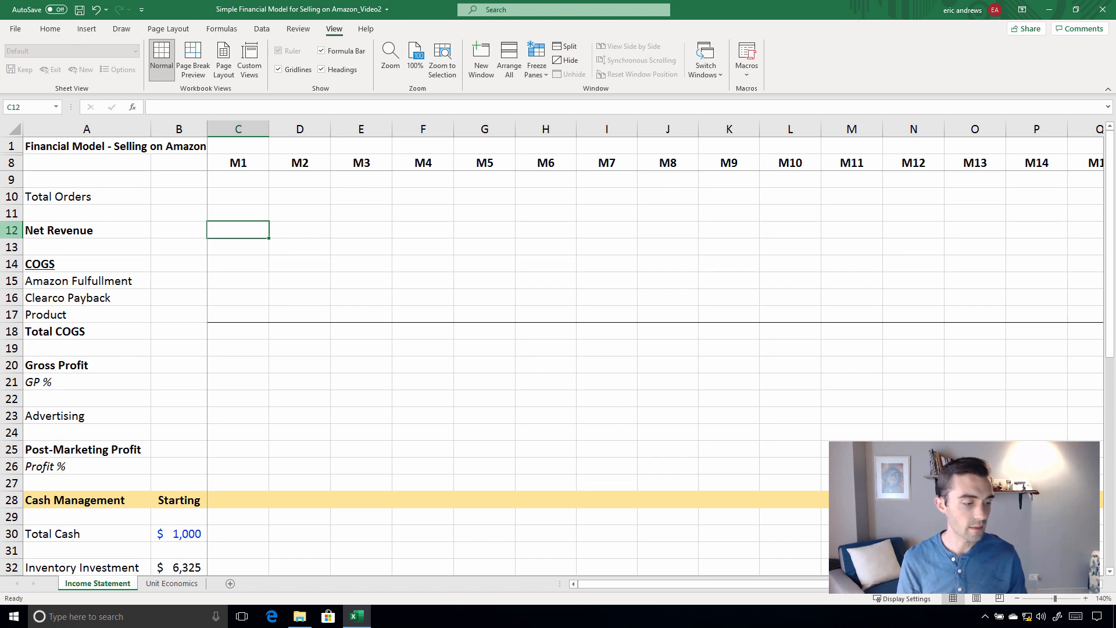
pyautogui.click(174, 352)
pyautogui.scroll(-5, 297, 315)
pyautogui.scroll(-3, 292, 314)
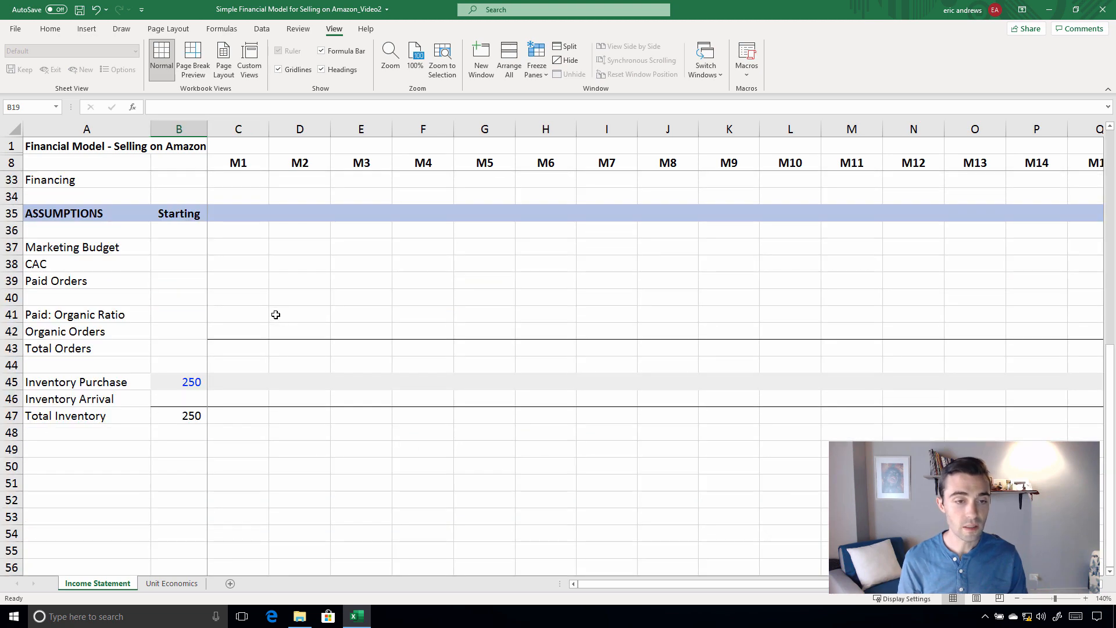
pyautogui.scroll(1, 259, 306)
pyautogui.click(62, 299)
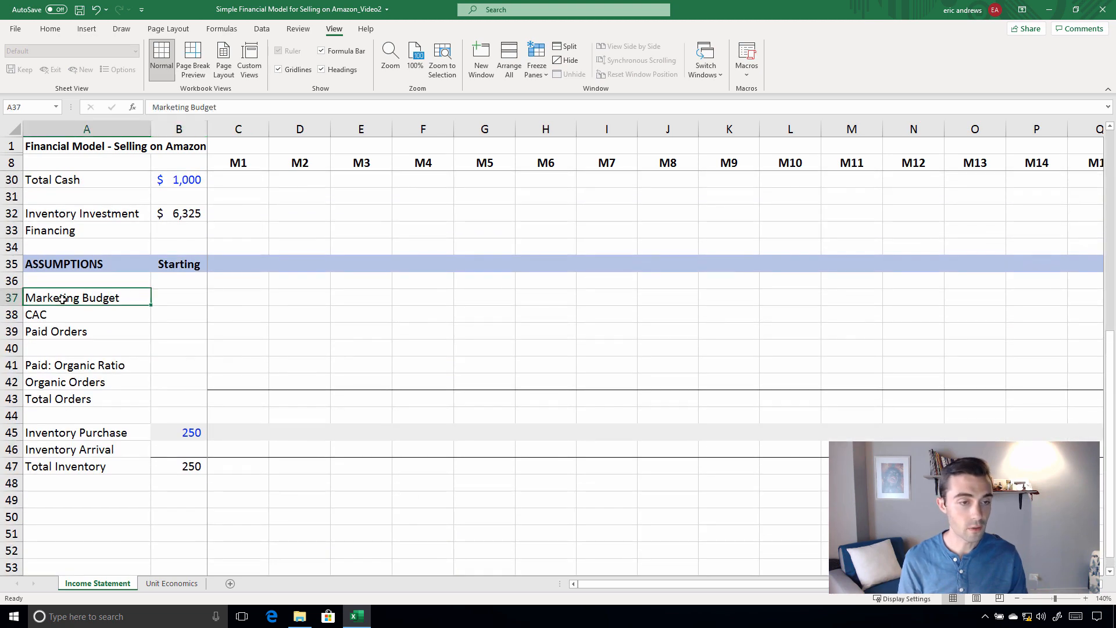
pyautogui.click(10, 298)
pyautogui.click(239, 298)
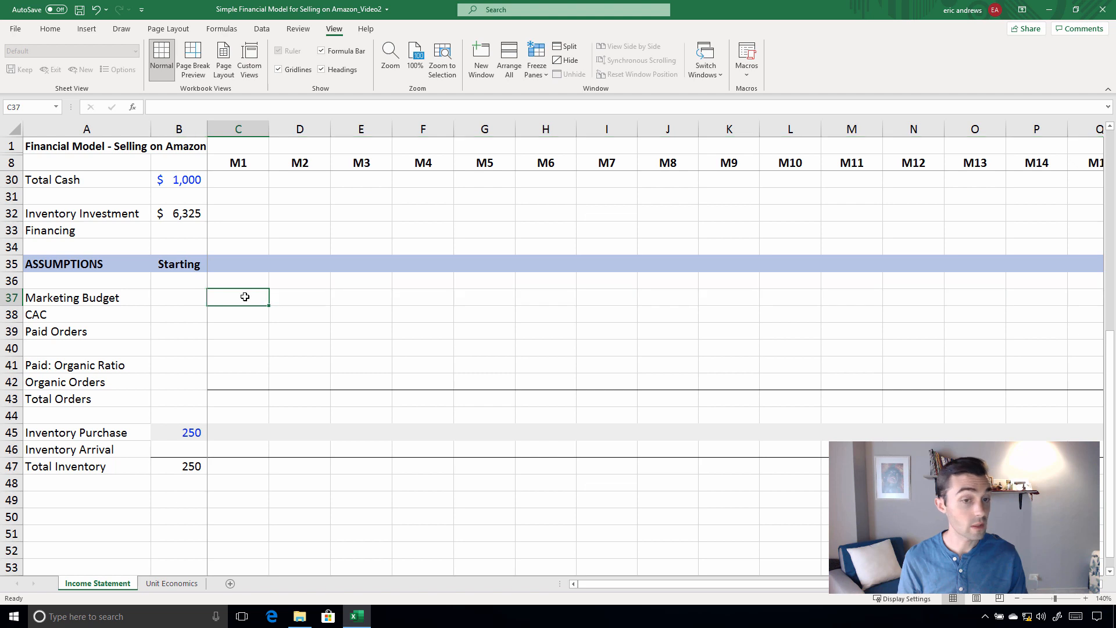
pyautogui.click(51, 31)
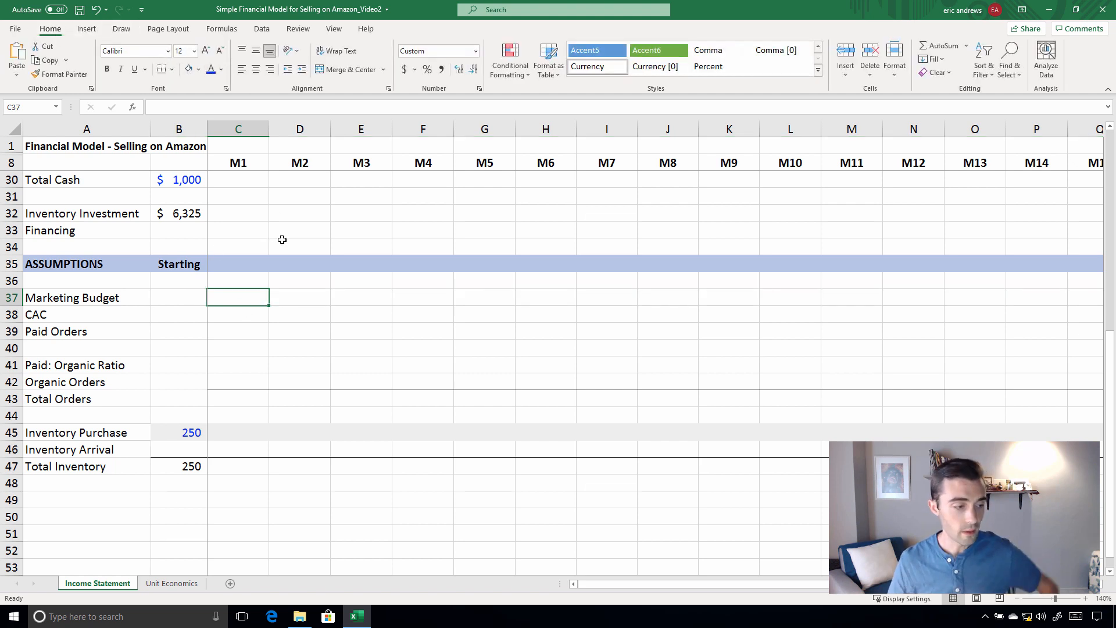
pyautogui.write('1000')
pyautogui.hotkey('ctrl', 'Return')
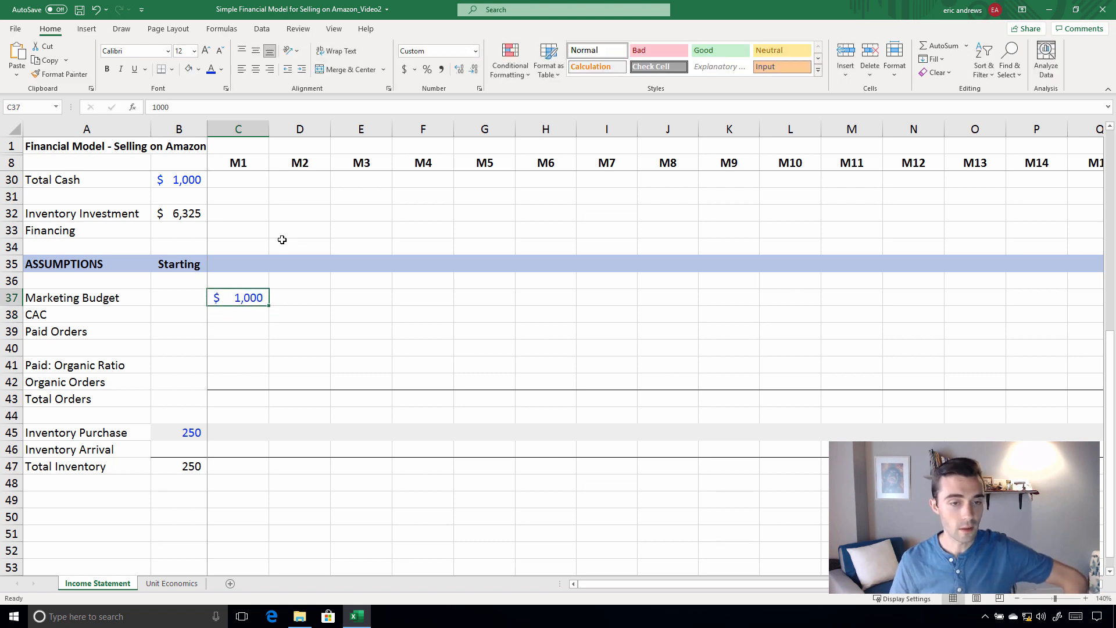
pyautogui.press('Right')
pyautogui.write('1500')
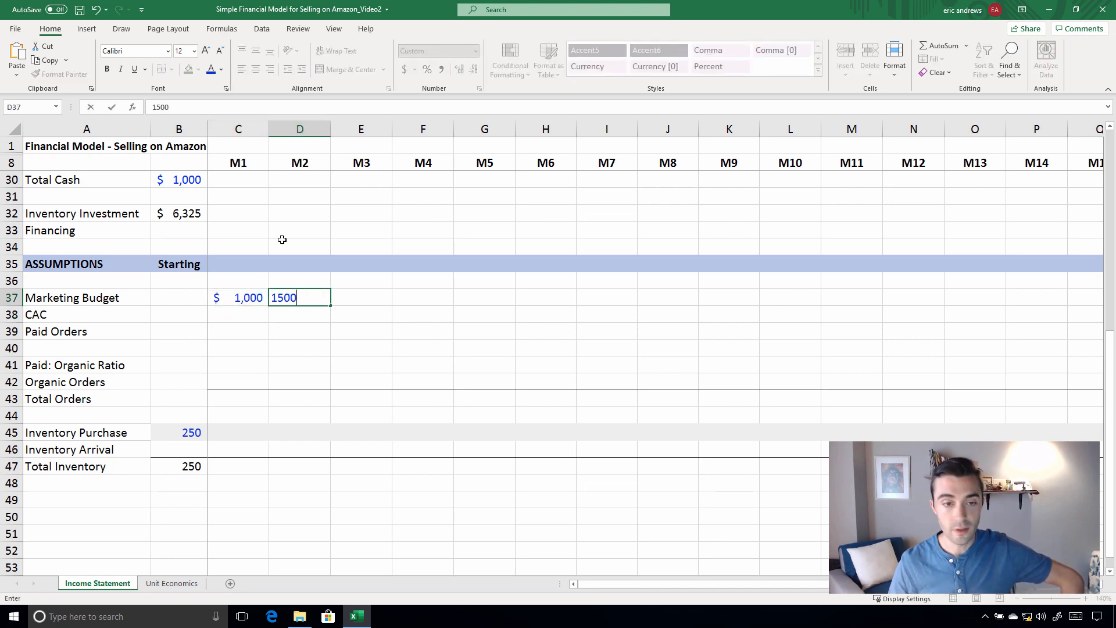
pyautogui.hotkey('ctrl', 'Return')
# Enter the M3 marketing budget in E37 as the M2 budget plus 1000, using =D37+1000
pyautogui.press('Right')
pyautogui.write('=')
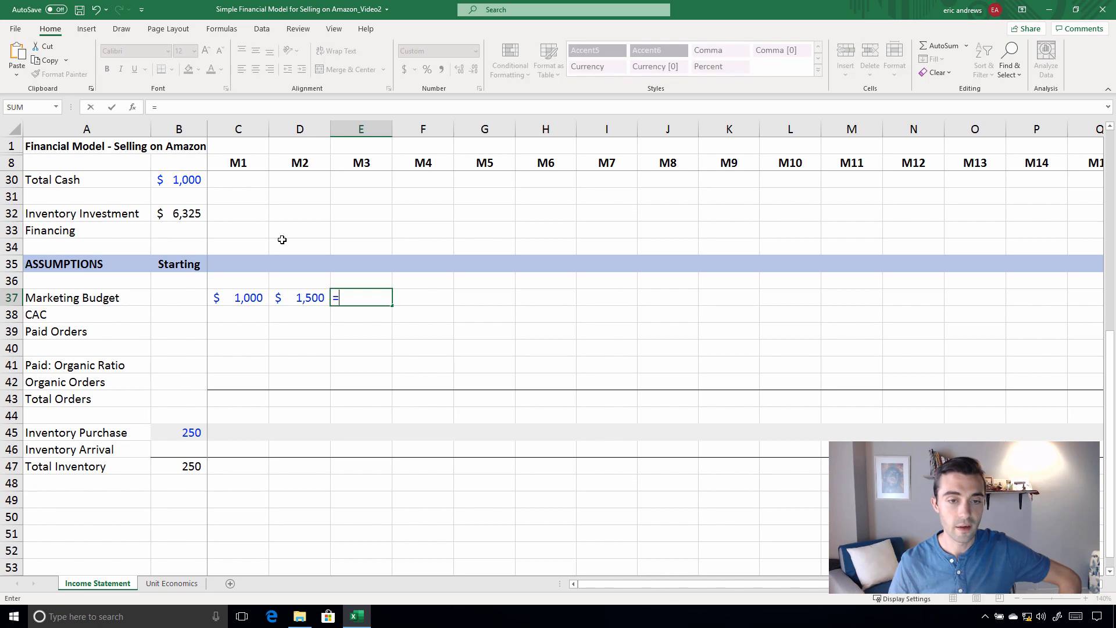
pyautogui.press('Left')
pyautogui.write('+20')
pyautogui.press('BackSpace')
pyautogui.press('BackSpace')
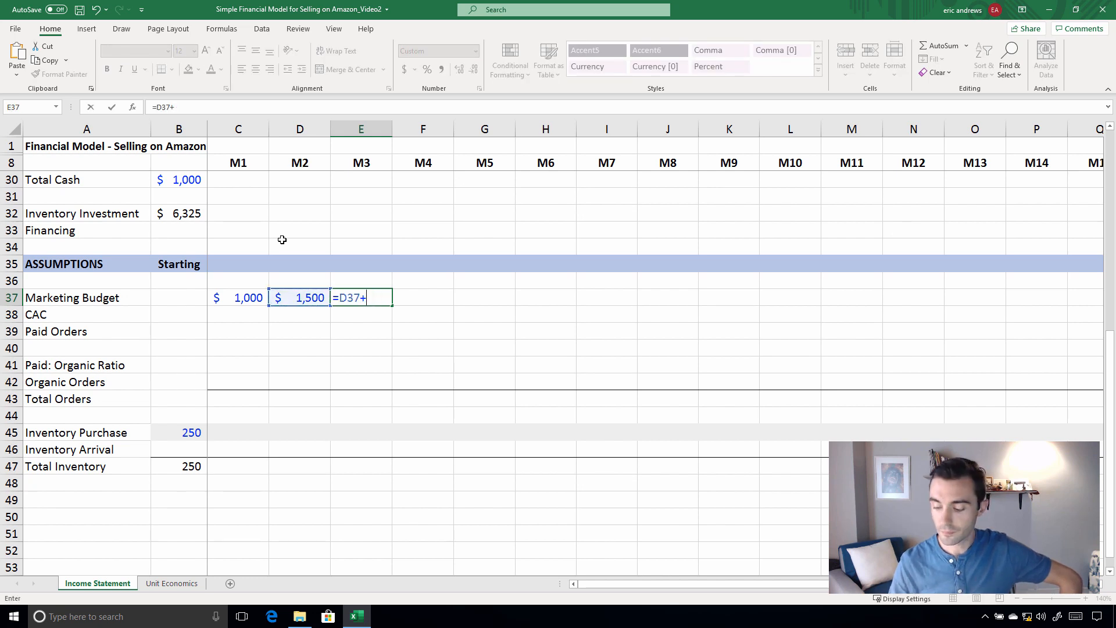
pyautogui.write('1000')
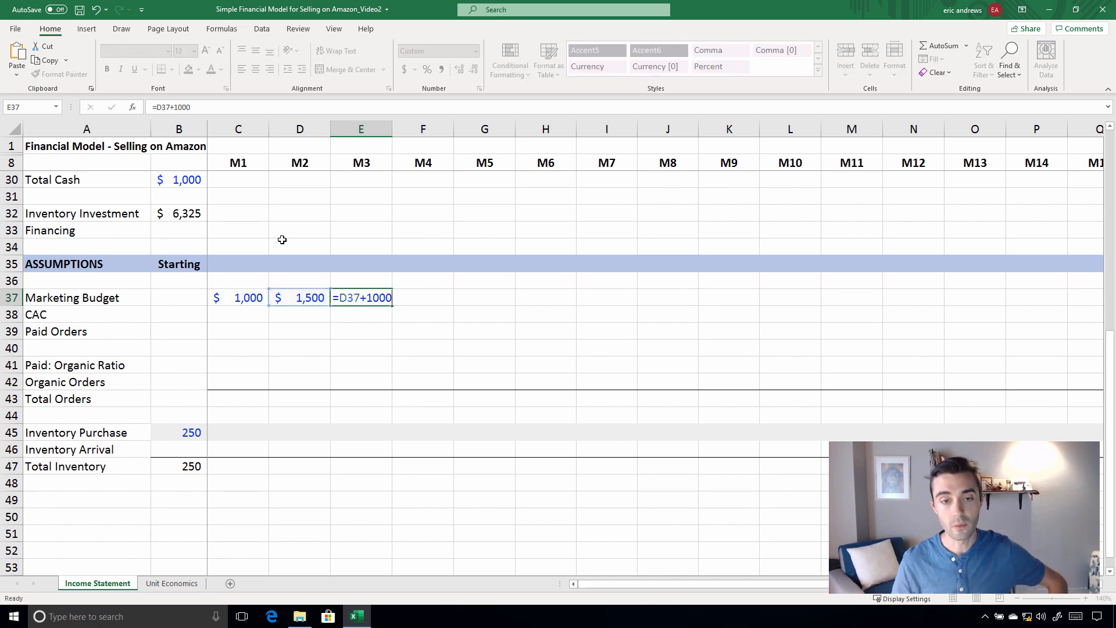
pyautogui.press('Return')
# Copy the E37 marketing budget formula across row 37 through M16 in column R
pyautogui.press('Up')
pyautogui.press('Up')
pyautogui.hotkey('ctrl', 'c')
pyautogui.press('Down')
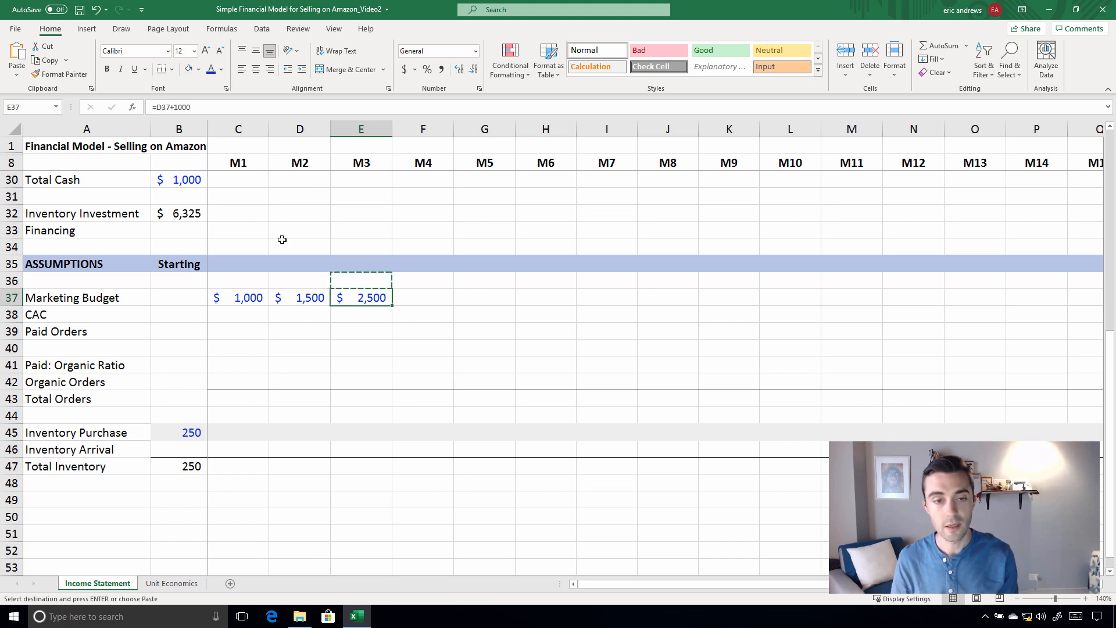
pyautogui.hotkey('ctrl', 'c')
pyautogui.hotkey('shift', 'Right')
pyautogui.hotkey('shift', 'Right')
pyautogui.hotkey('shift', 'Right')
pyautogui.hotkey('shift', 'Right')
pyautogui.hotkey('shift', 'Right')
pyautogui.hotkey('shift', 'Right')
pyautogui.hotkey('shift', 'Right')
pyautogui.hotkey('shift', 'Right')
pyautogui.hotkey('shift', 'Right')
pyautogui.hotkey('shift', 'Right')
pyautogui.hotkey('shift', 'Right')
pyautogui.hotkey('shift', 'Right')
pyautogui.hotkey('shift', 'Right')
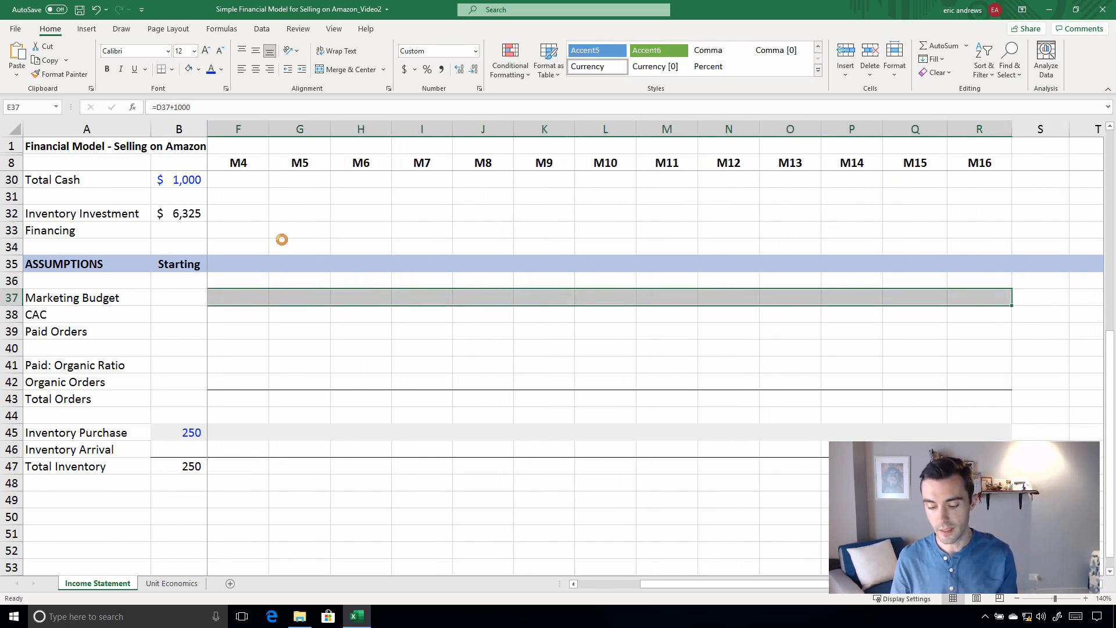
pyautogui.hotkey('ctrl', 'v')
pyautogui.hscroll(-1, 282, 240)
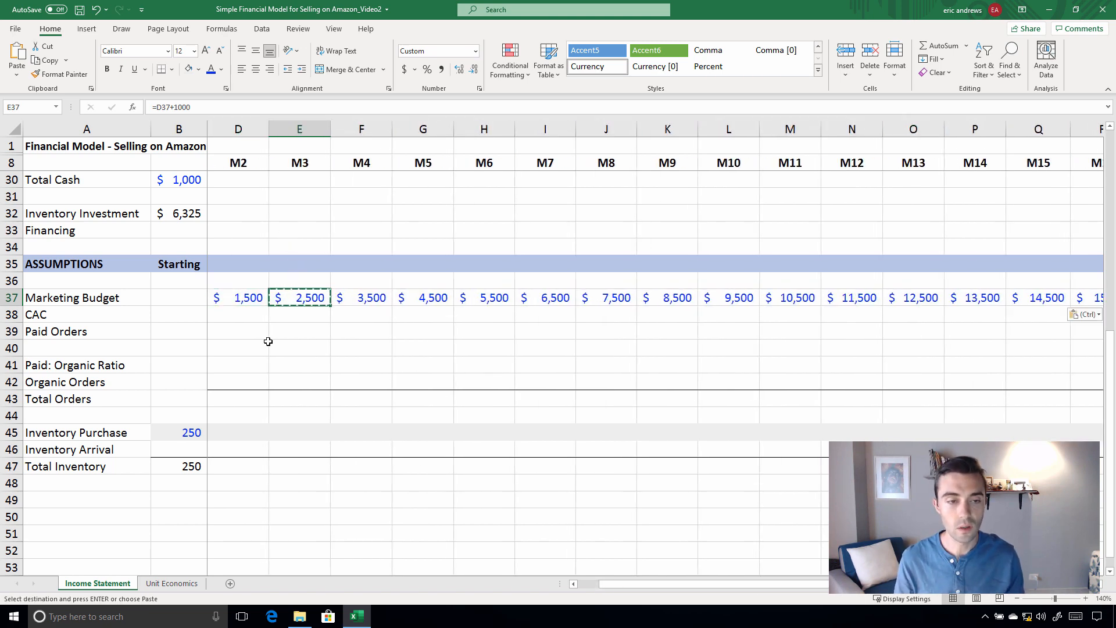
# Link the M2 CAC in D38 to the Cost per Acquisition in B11 of the Unit Economics sheet as an absolute reference
pyautogui.click(192, 319)
pyautogui.click(238, 314)
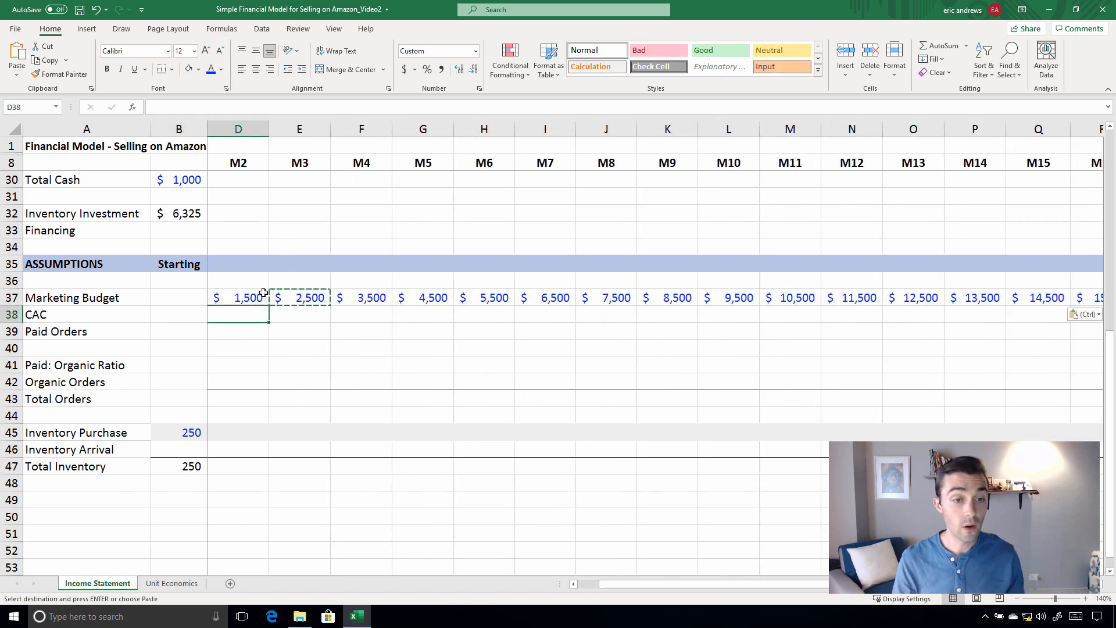
pyautogui.write('=')
pyautogui.click(172, 583)
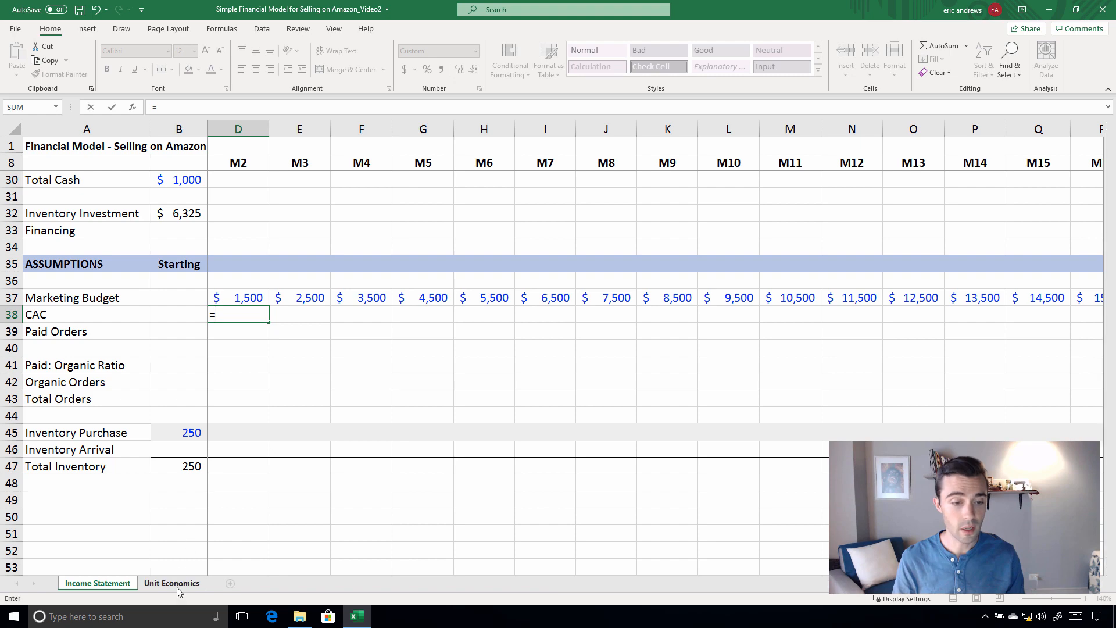
pyautogui.click(322, 377)
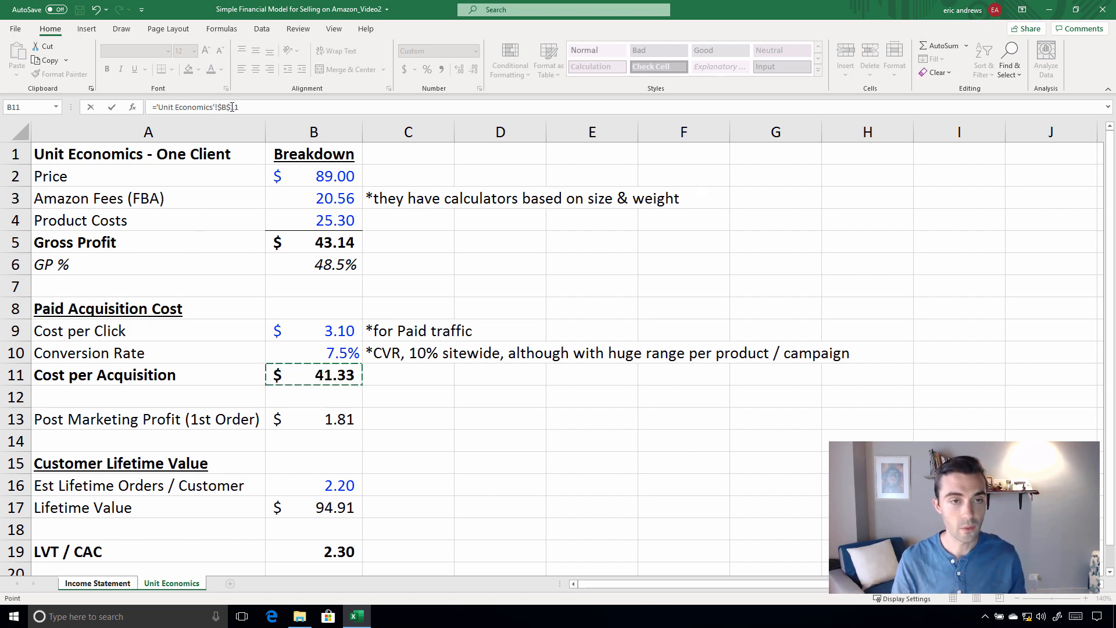
pyautogui.press('Return')
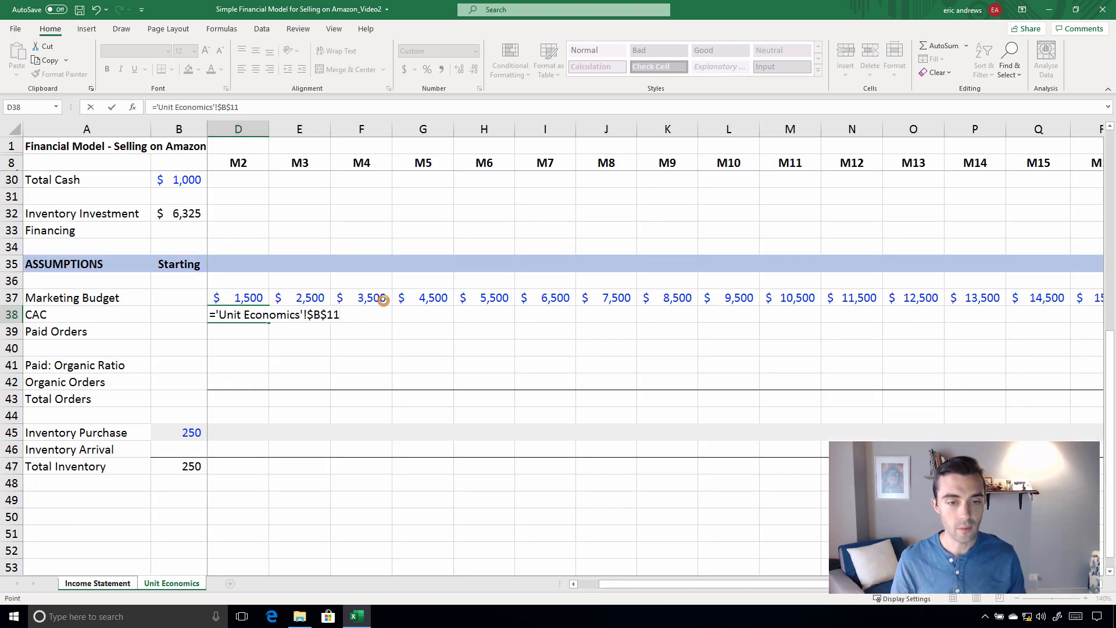
pyautogui.press('Up')
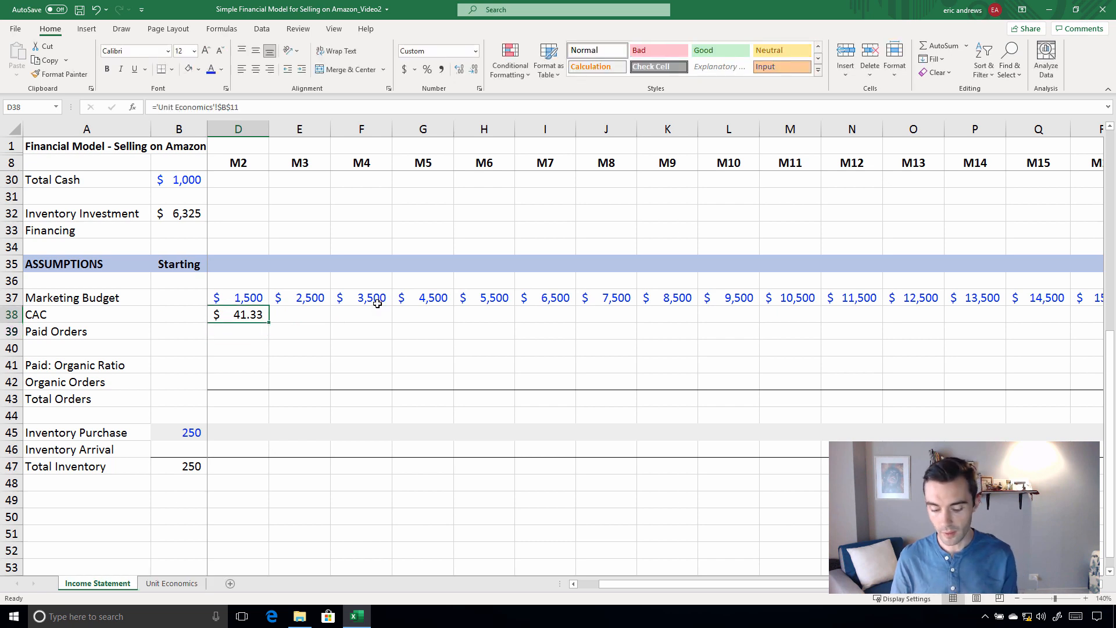
# Copy the CAC link from D38 to M3 in E38
pyautogui.hotkey('ctrl', 'c')
pyautogui.press('Right')
pyautogui.hotkey('ctrl', 'v')
pyautogui.press('Left')
pyautogui.press('Down')
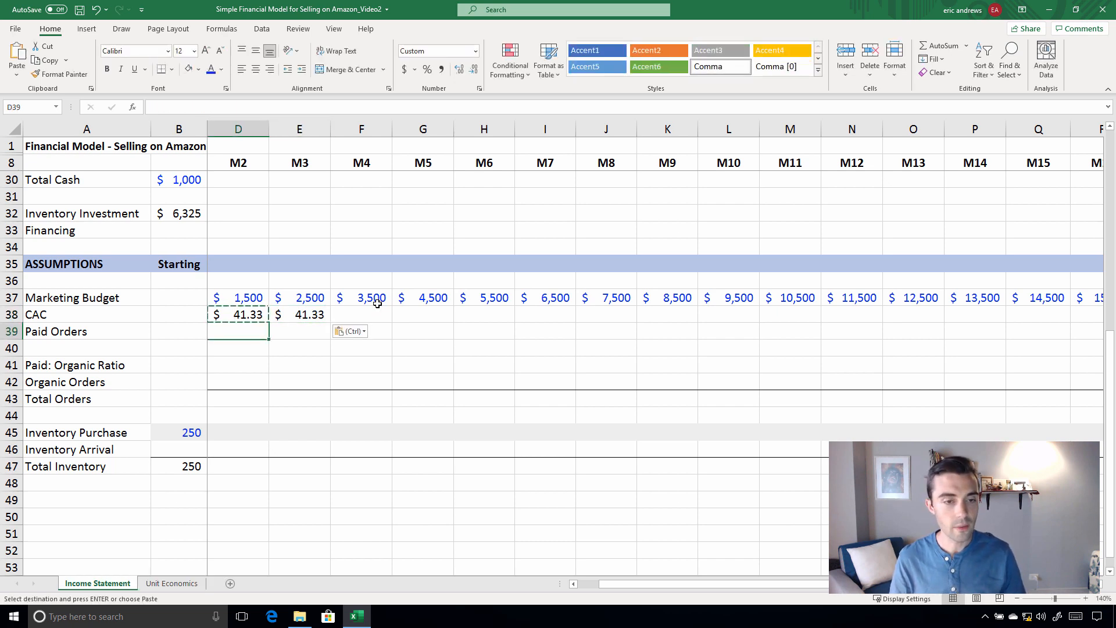
pyautogui.press('Escape')
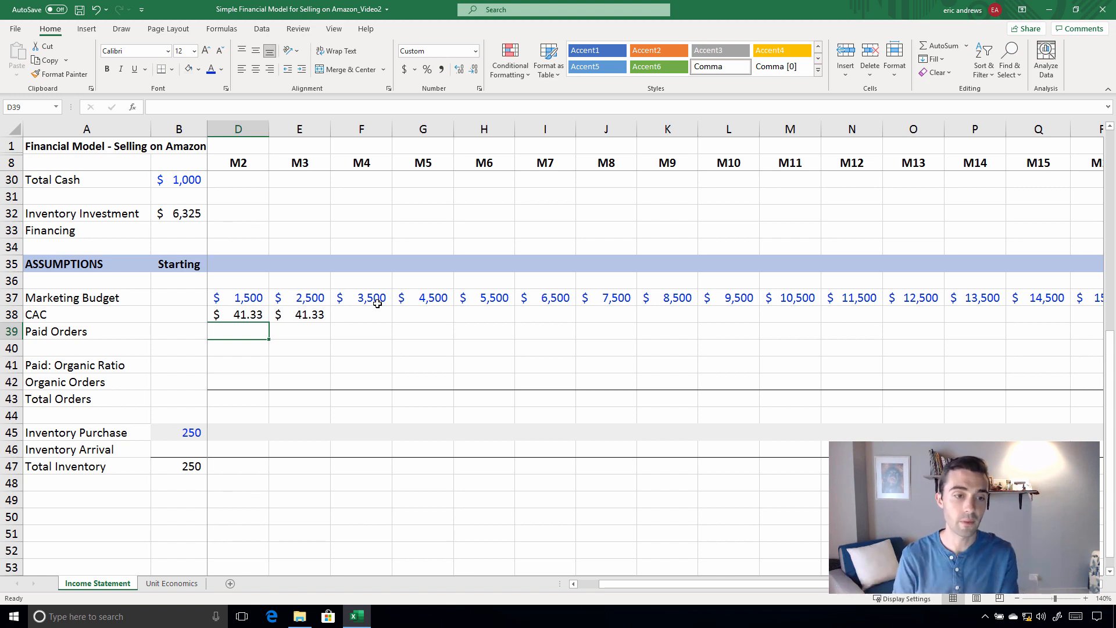
# Calculate M2 Paid Orders in D39 as marketing budget divided by CAC, rounded to whole orders with =ROUND(D37/D38,0)
pyautogui.write('=')
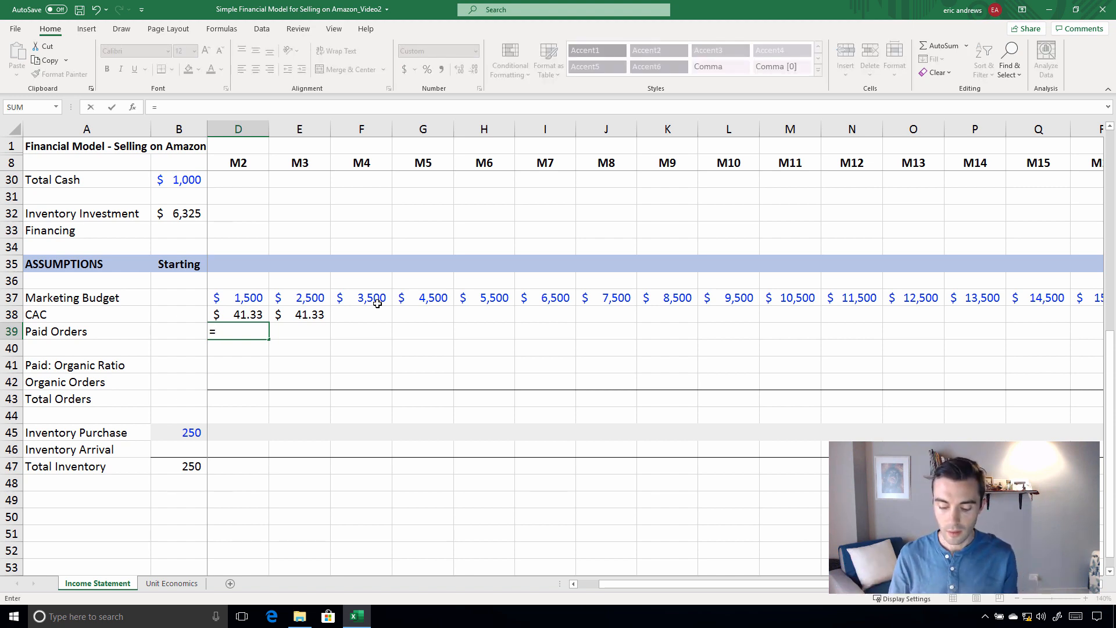
pyautogui.write('ROUND(')
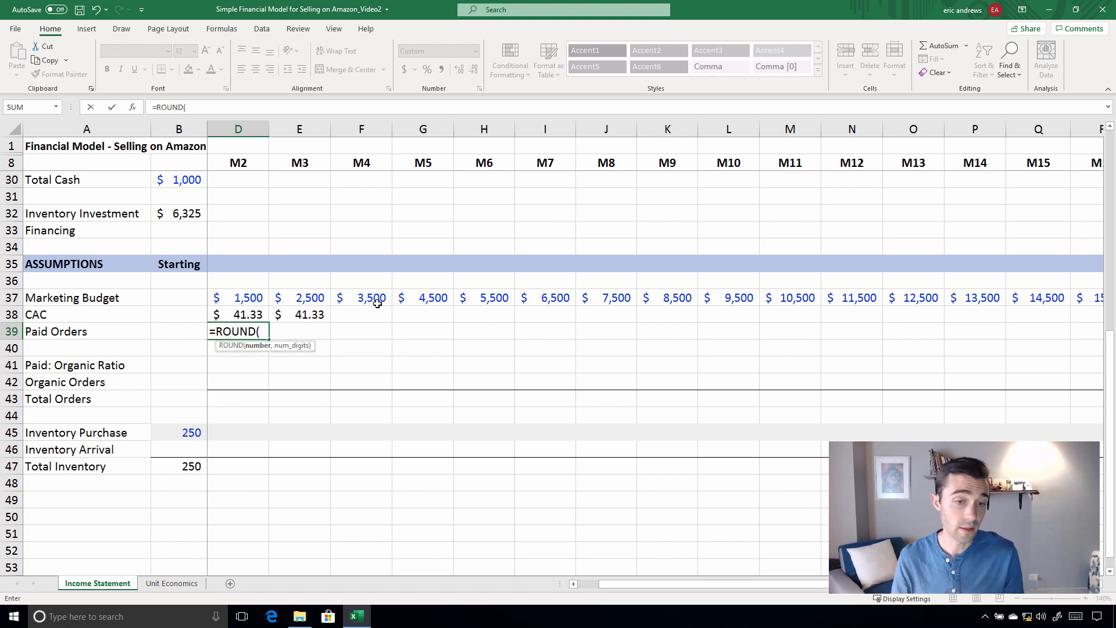
pyautogui.press('Up')
pyautogui.press('Up')
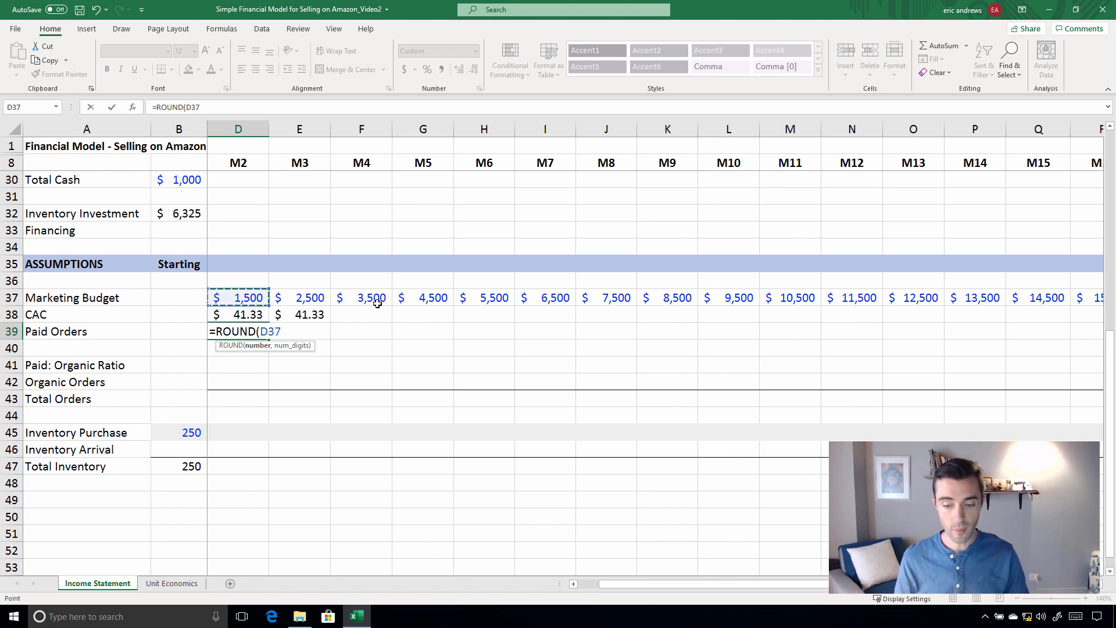
pyautogui.write(',')
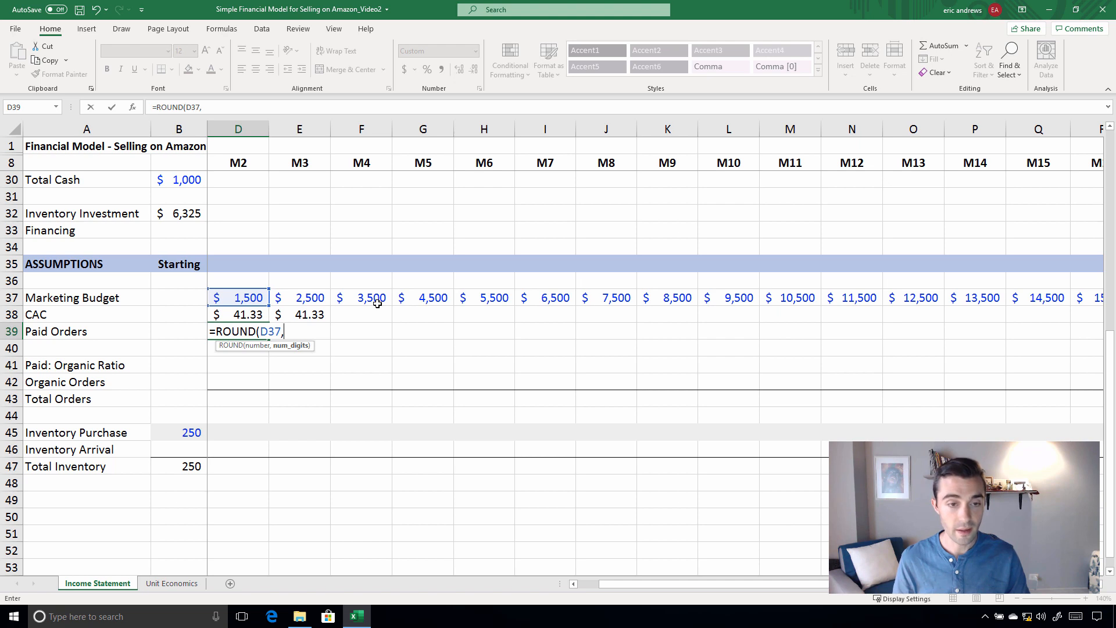
pyautogui.press('BackSpace')
pyautogui.write('/')
pyautogui.press('Up')
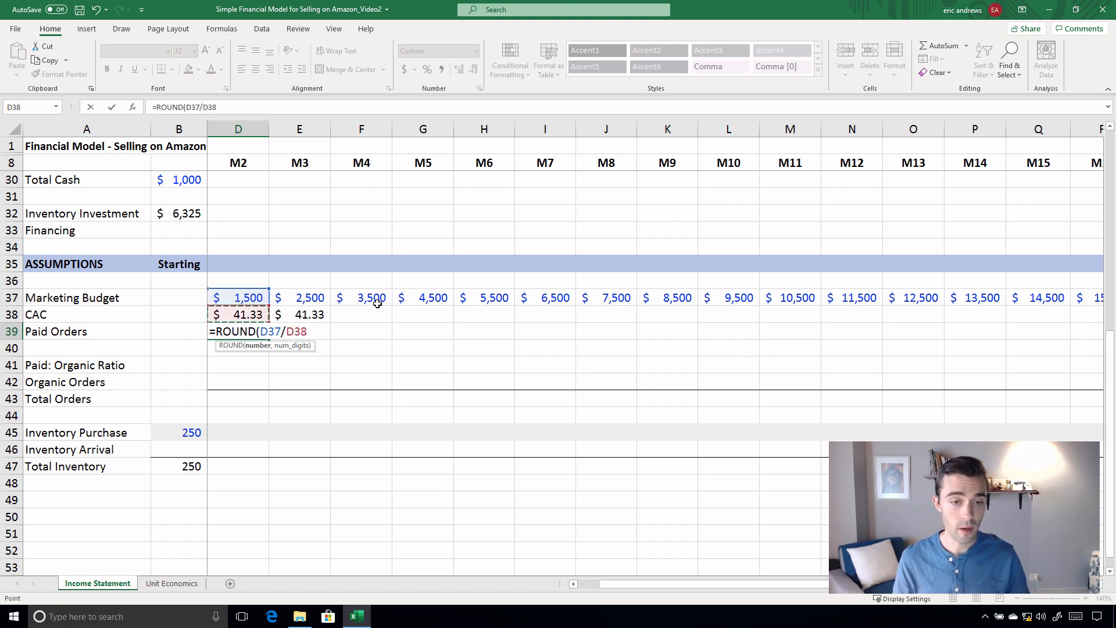
pyautogui.write(',0')
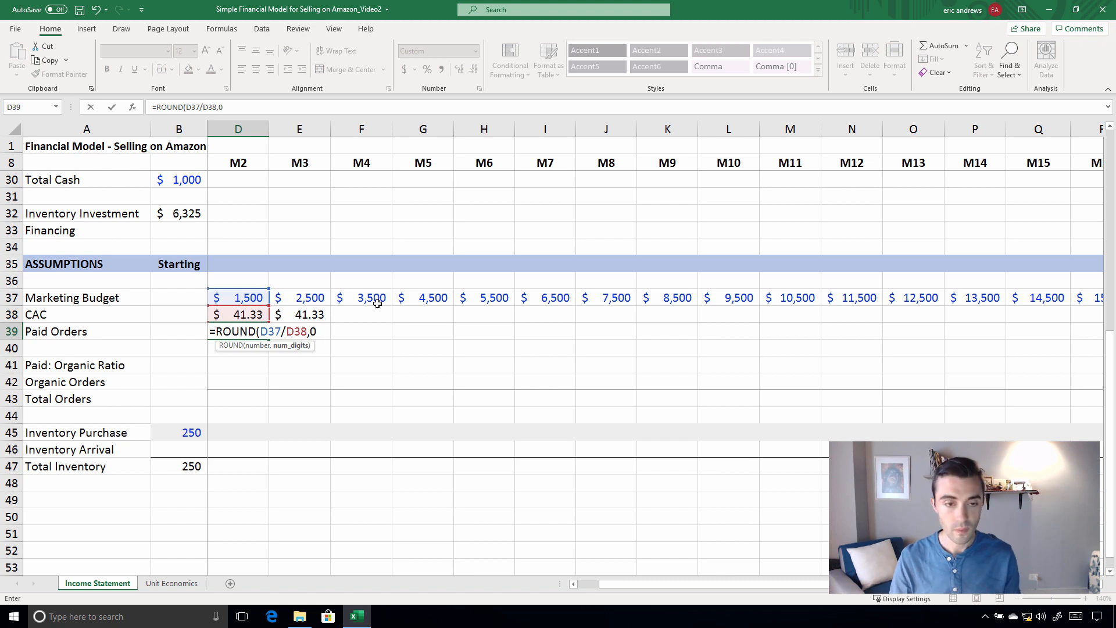
pyautogui.write(')')
pyautogui.press('Return')
# Check the M2 marketing budget and CAC cells that feed the Paid Orders formula
pyautogui.press('Up')
pyautogui.press('Left')
pyautogui.press('Left')
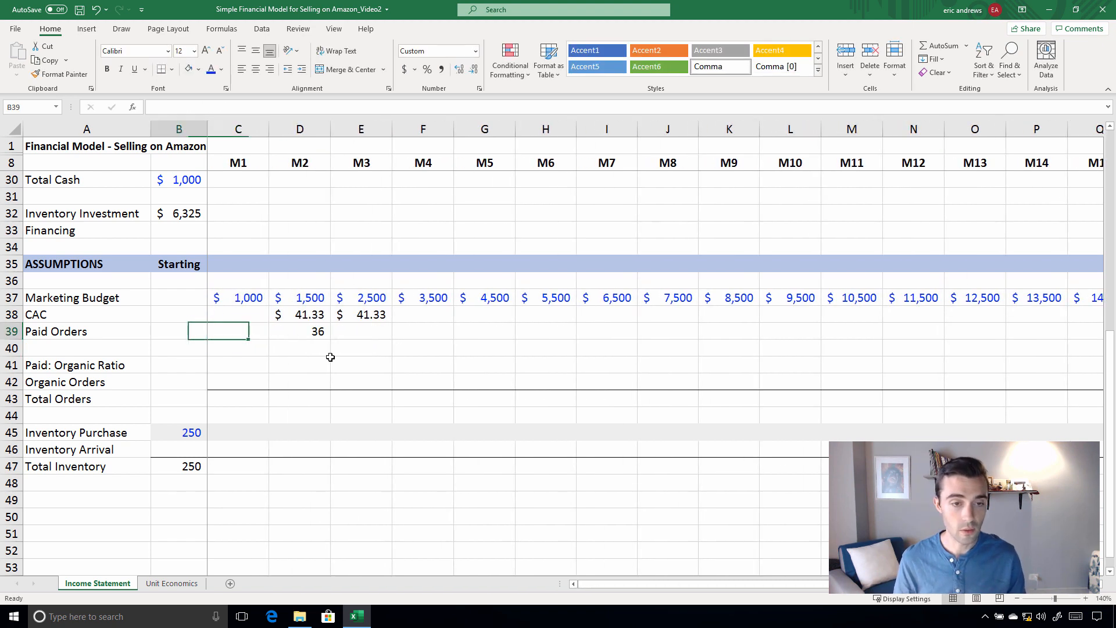
pyautogui.press('Right')
pyautogui.press('Right')
pyautogui.press('Up')
pyautogui.press('Up')
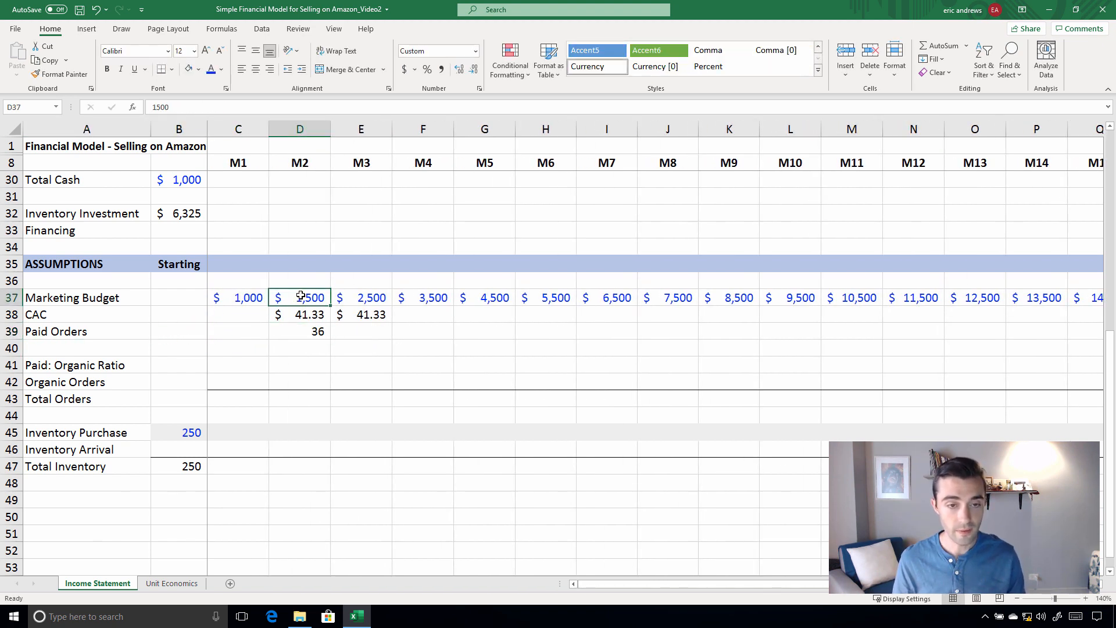
pyautogui.click(290, 314)
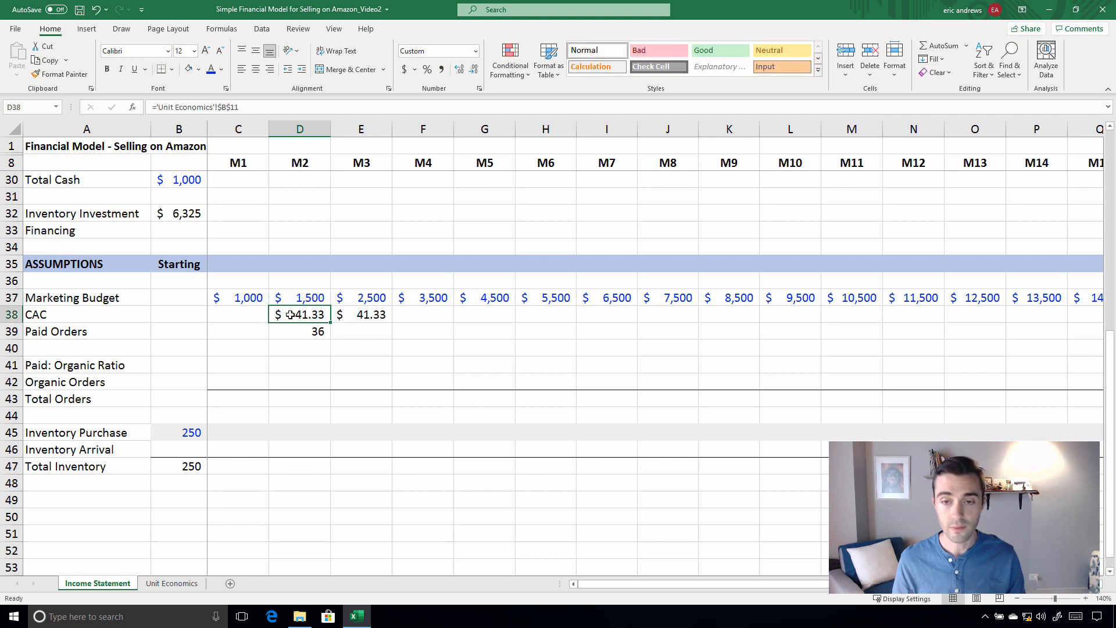
# Copy the M2 CAC and Paid Orders formulas in D38:D39 back to M1 in column C
pyautogui.click(303, 330)
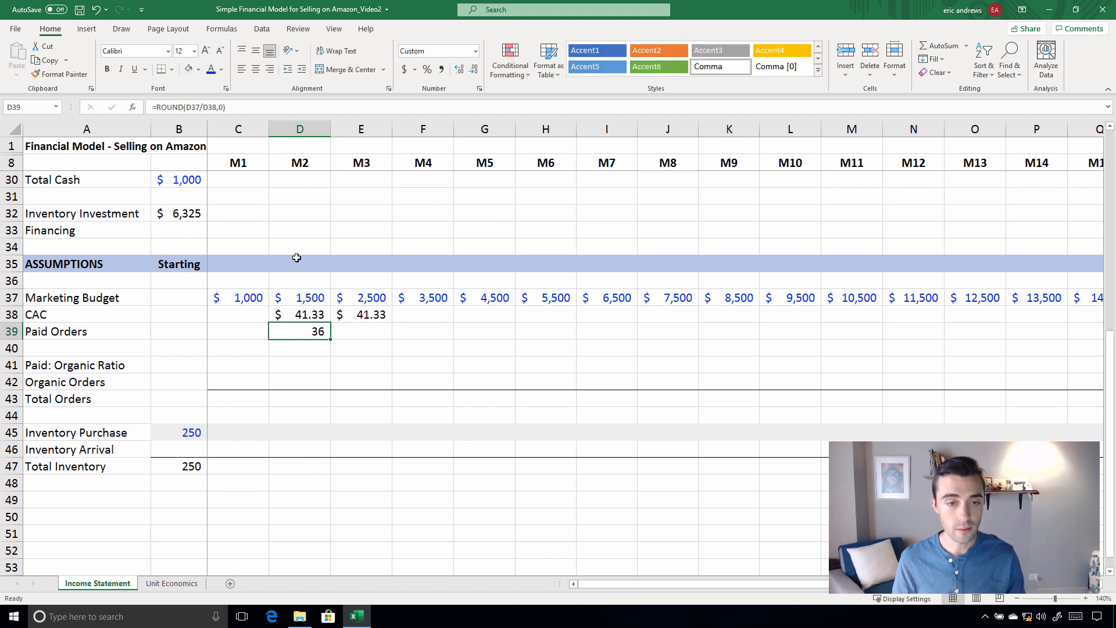
pyautogui.hotkey('shift', 'Up')
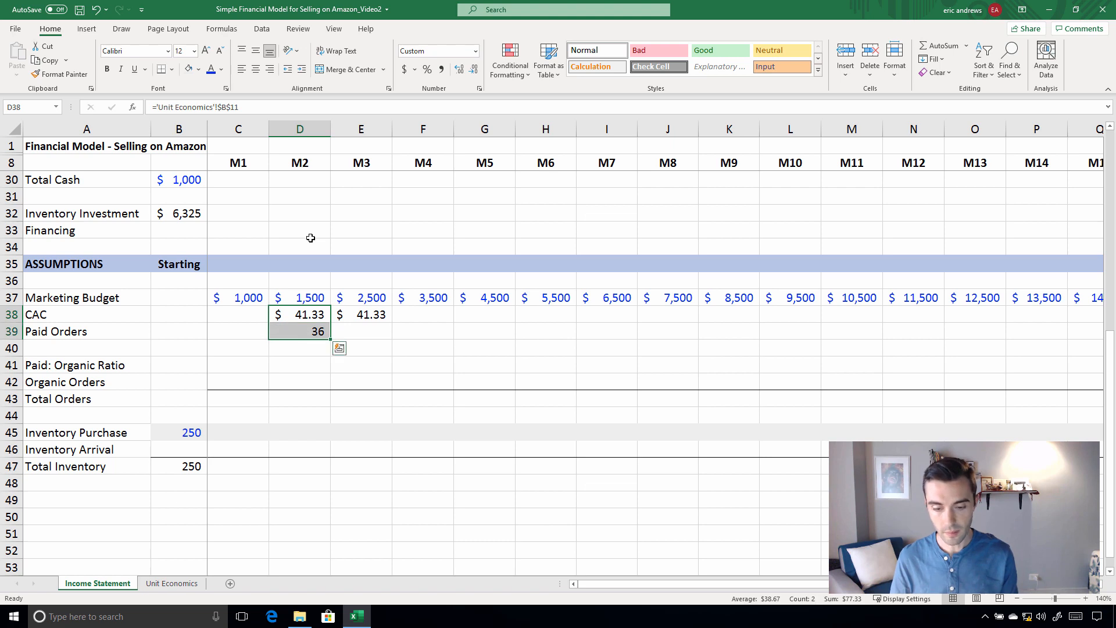
pyautogui.hotkey('ctrl', 'c')
pyautogui.press('Left')
pyautogui.hotkey('ctrl', 'v')
# Copy the M2 CAC and Paid Orders formulas in D38:D39 to M3, M4 and M5
pyautogui.press('Right')
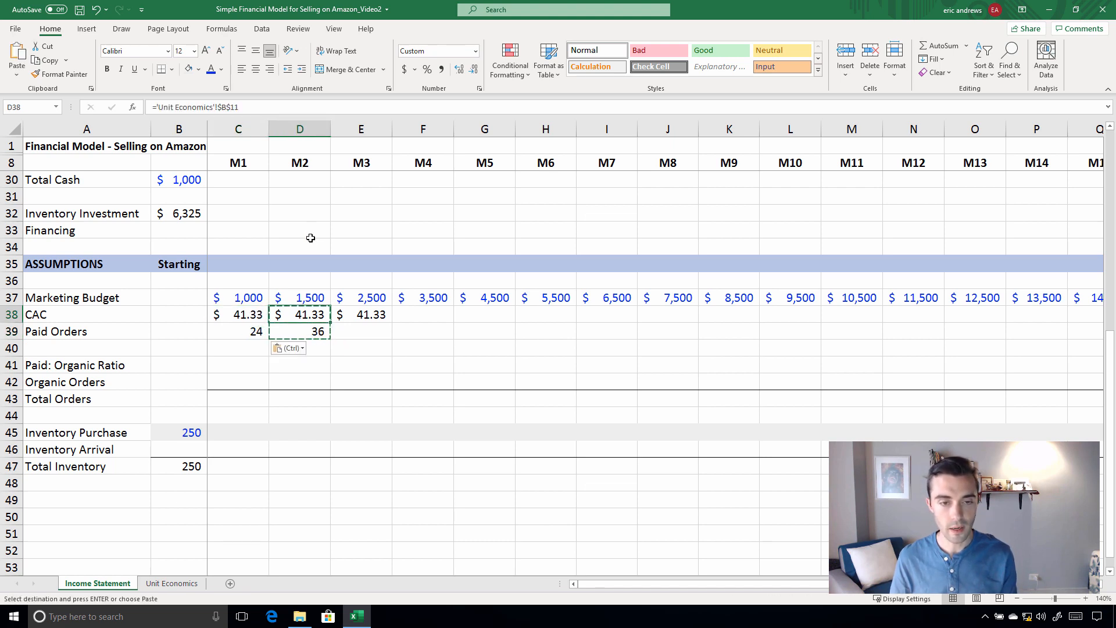
pyautogui.hotkey('shift', 'Down')
pyautogui.hotkey('ctrl', 'c')
pyautogui.press('Right')
pyautogui.hotkey('ctrl', 'v')
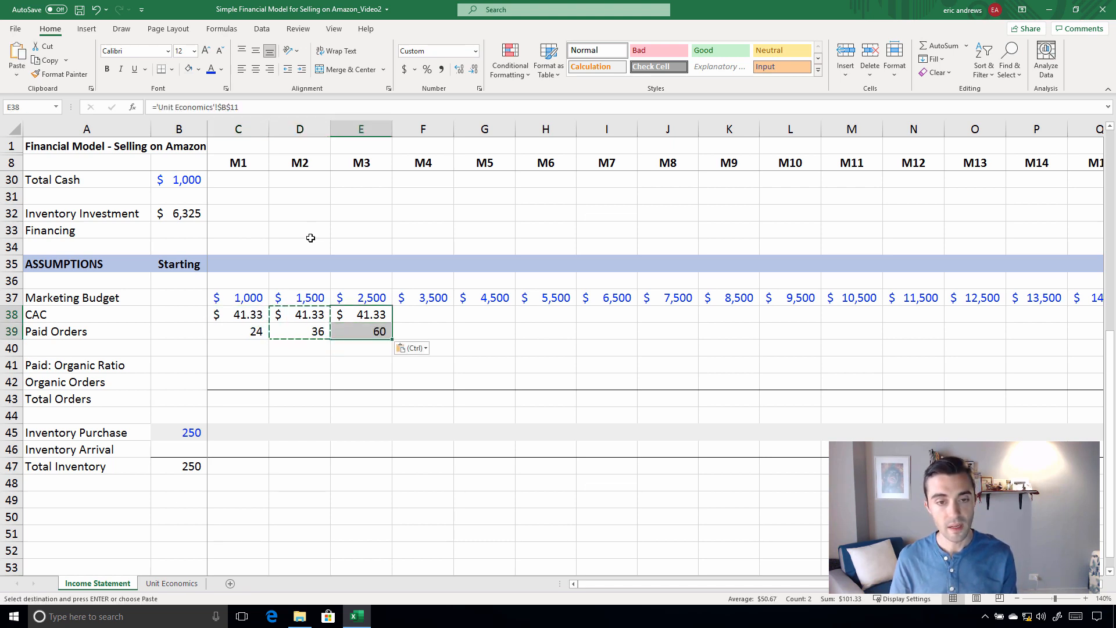
pyautogui.press('Right')
pyautogui.hotkey('ctrl', 'v')
pyautogui.press('Right')
pyautogui.hotkey('ctrl', 'v')
pyautogui.press('Escape')
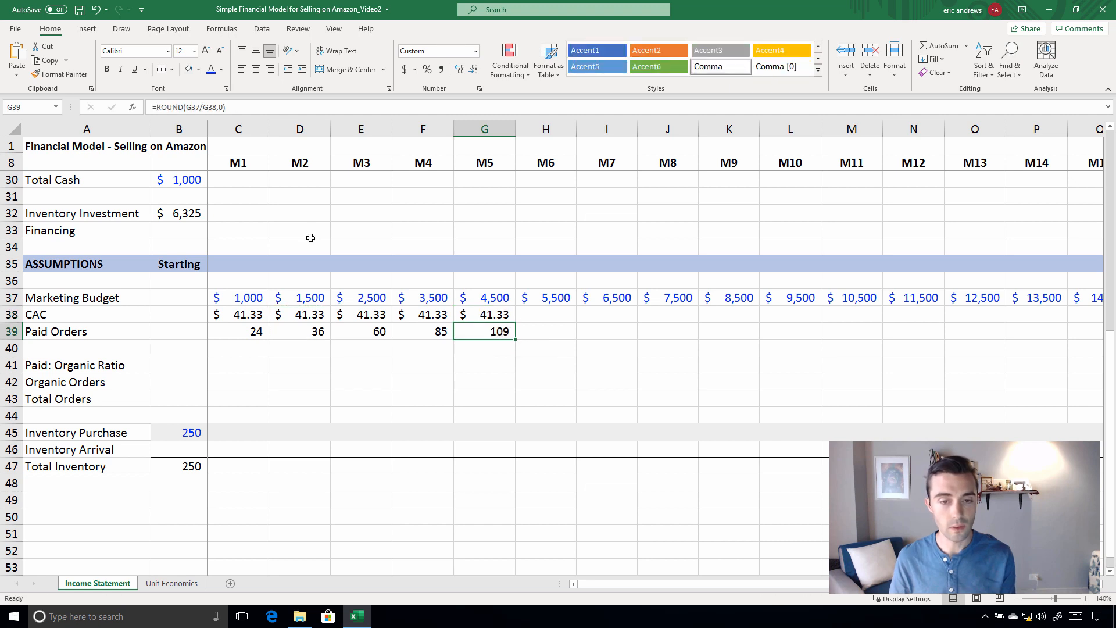
pyautogui.hotkey('shift', 'Up')
pyautogui.press('Down')
pyautogui.moveTo(238, 315); pyautogui.dragTo(482, 314)
pyautogui.moveTo(11, 365); pyautogui.dragTo(12, 399)
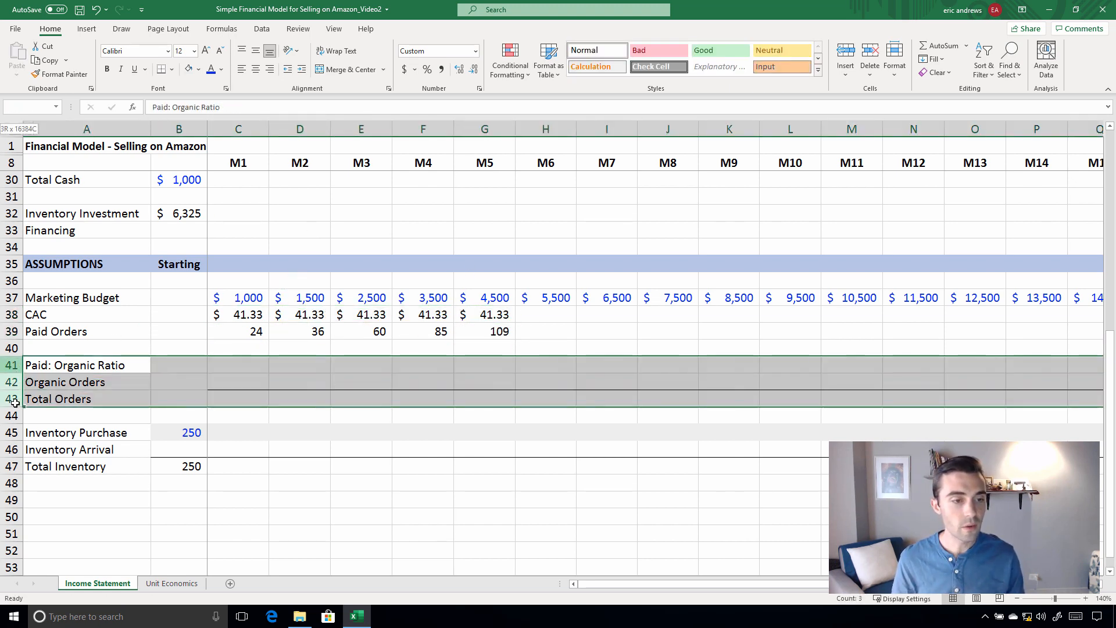
# Set the Paid: Organic Ratio in row 41 to 10% for M1 and M2 and 20% for M3
pyautogui.click(235, 364)
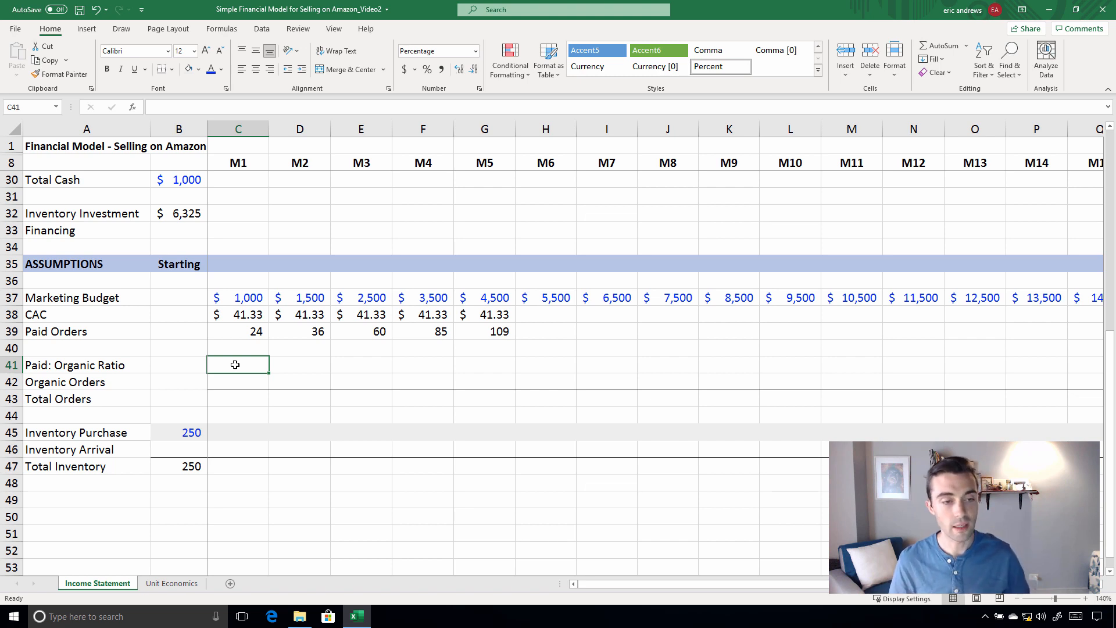
pyautogui.write('10')
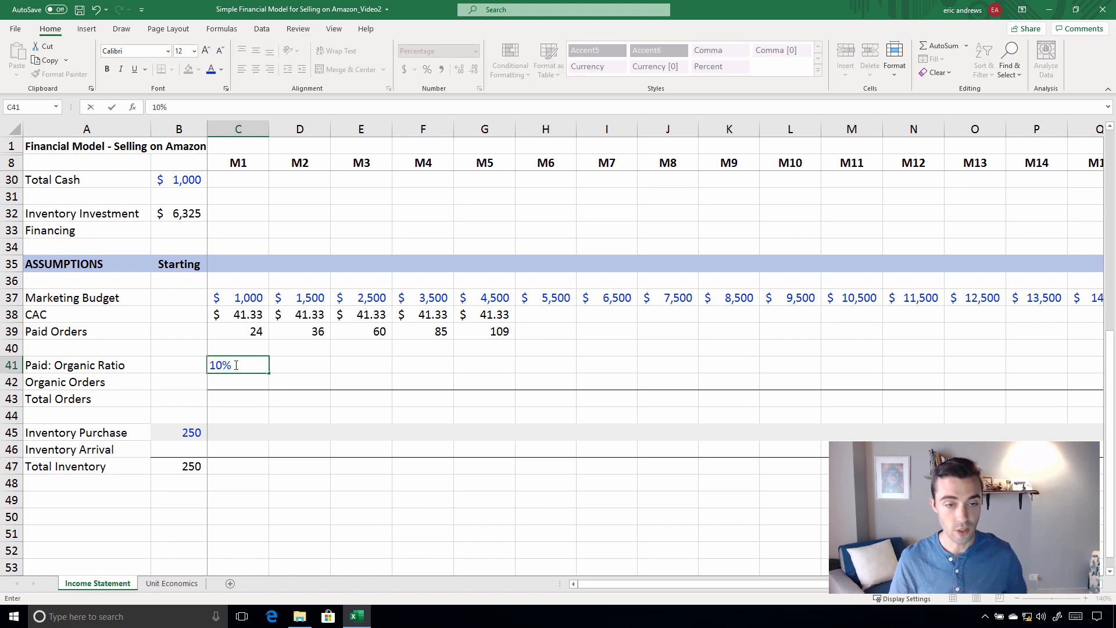
pyautogui.hotkey('ctrl', 'Return')
pyautogui.hotkey('ctrl', 'c')
pyautogui.press('Right')
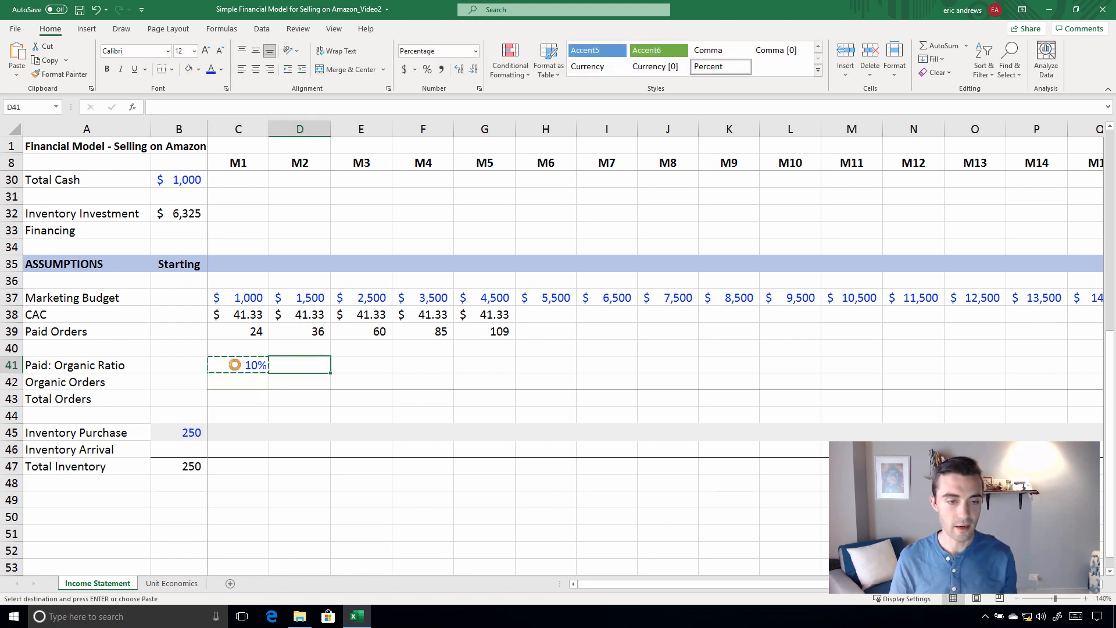
pyautogui.hotkey('ctrl', 'v')
pyautogui.press('Right')
pyautogui.press('F2')
pyautogui.write('20')
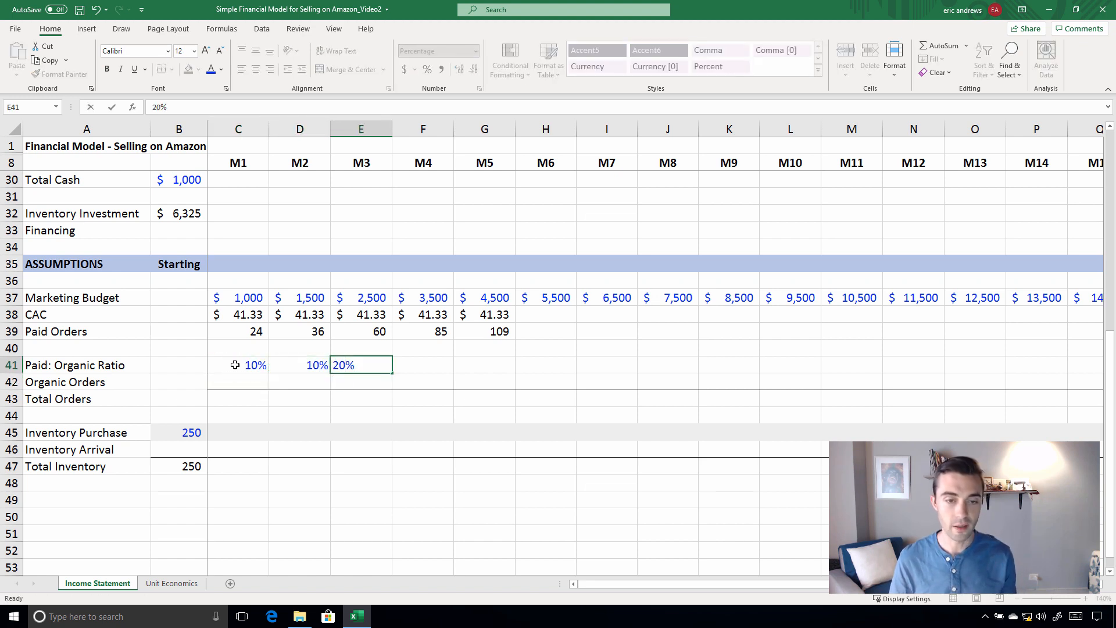
pyautogui.hotkey('ctrl', 'Return')
# Enter a fixed Paid: Organic Ratio of 30% for M4 in F41
pyautogui.press('Right')
pyautogui.write('30')
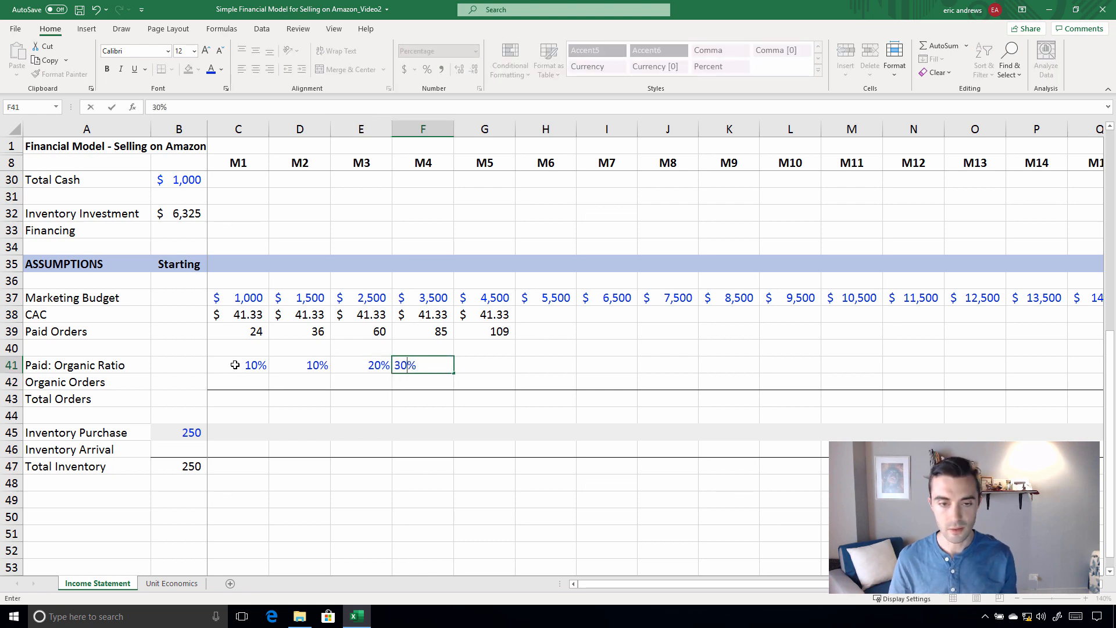
pyautogui.hotkey('ctrl', 'Return')
# Replace the M4 Paid: Organic Ratio in F41 with the formula =E41+.1 and copy it to M5 in G41
pyautogui.write('=')
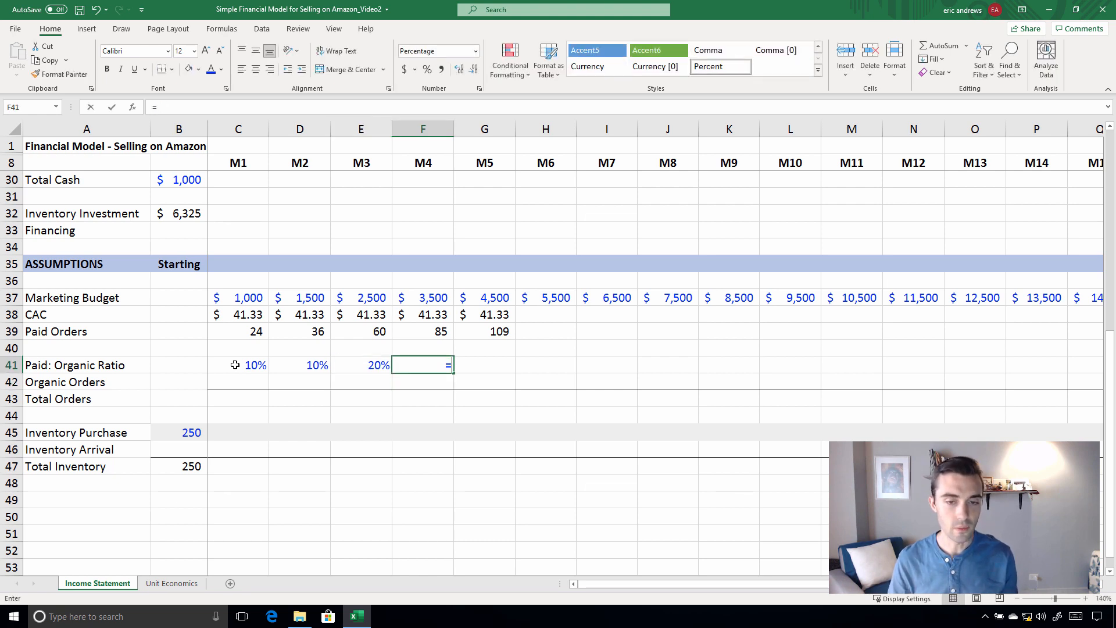
pyautogui.press('Left')
pyautogui.write('+')
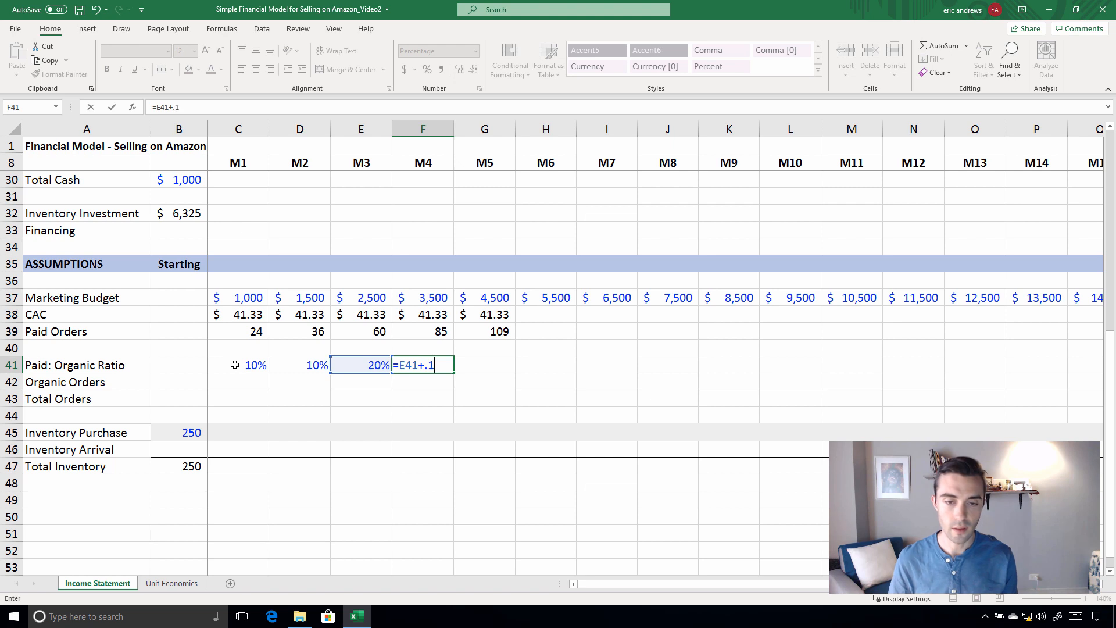
pyautogui.write('.1')
pyautogui.hotkey('ctrl', 'Return')
pyautogui.hotkey('ctrl', 'c')
pyautogui.press('Right')
pyautogui.hotkey('ctrl', 'v')
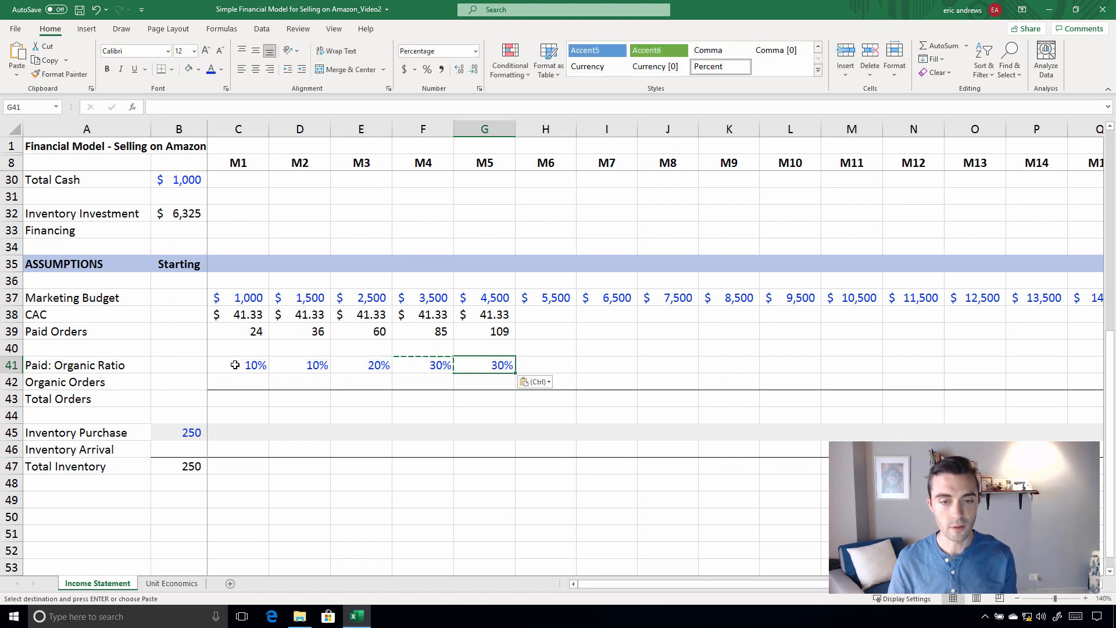
pyautogui.press('Escape')
# Calculate M1 Organic Orders in C42 with the formula =ROUND(C39*C41,0)
pyautogui.press('Left')
pyautogui.press('Left')
pyautogui.press('Left')
pyautogui.press('Down')
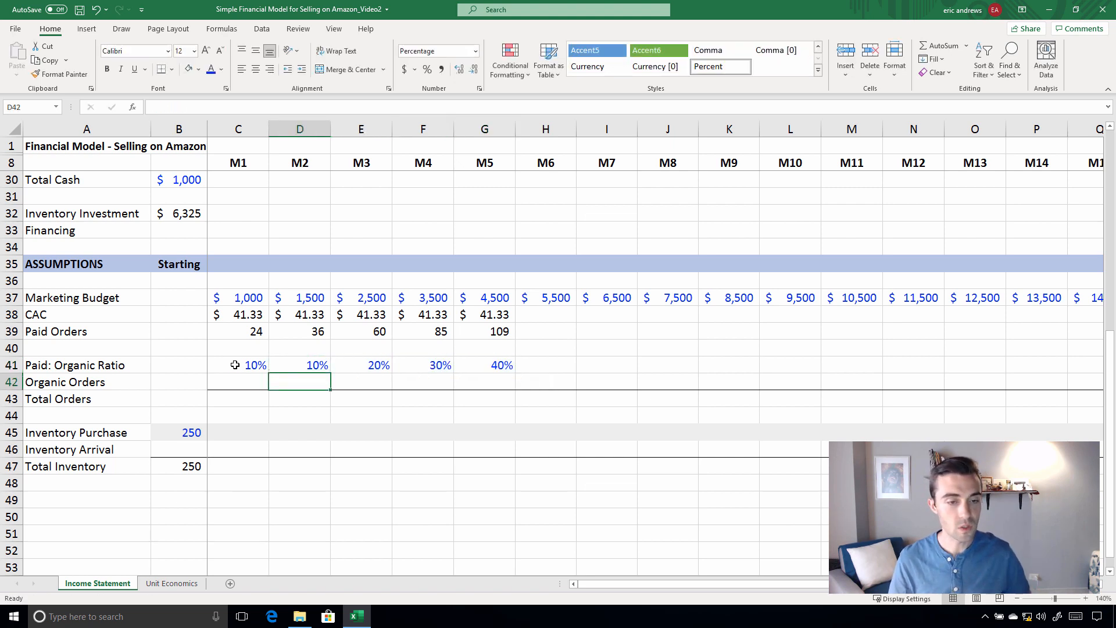
pyautogui.press('Left')
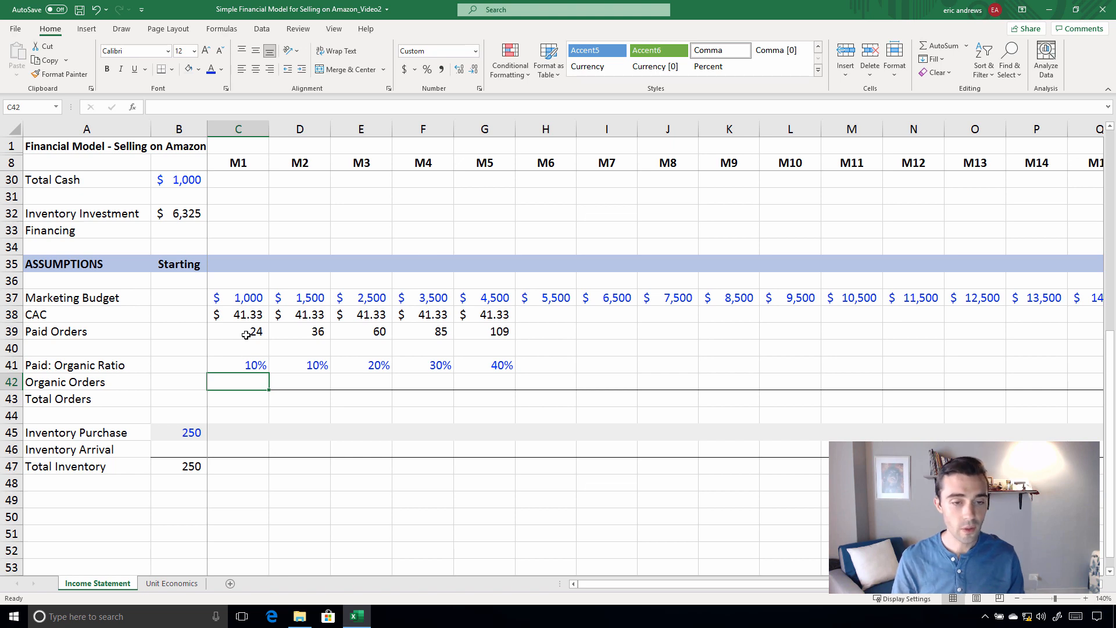
pyautogui.write('=ROUND(')
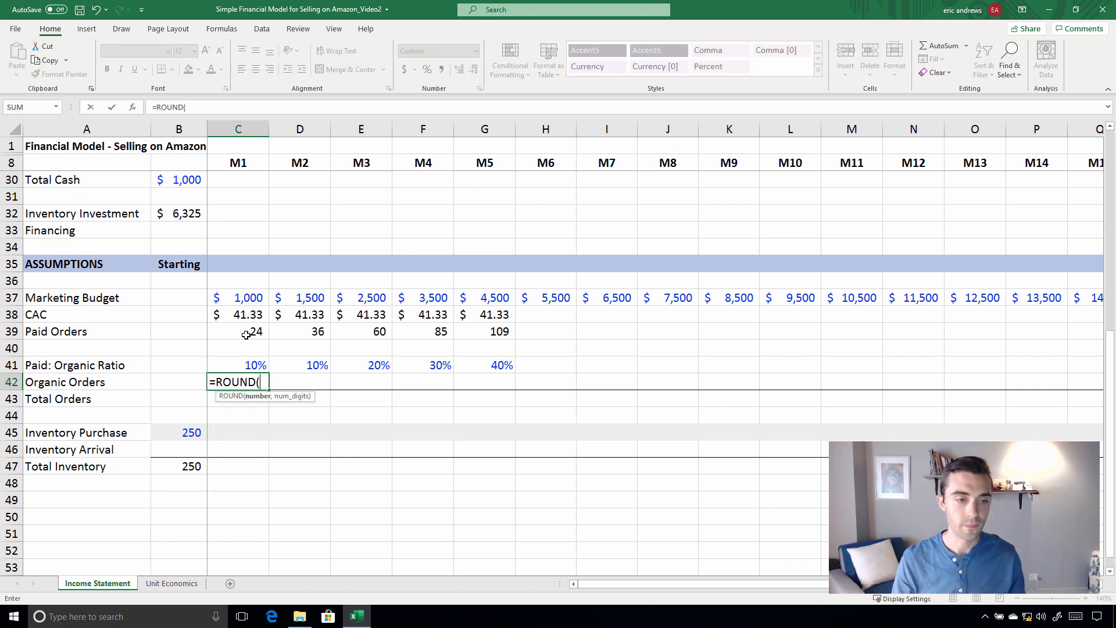
pyautogui.click(247, 334)
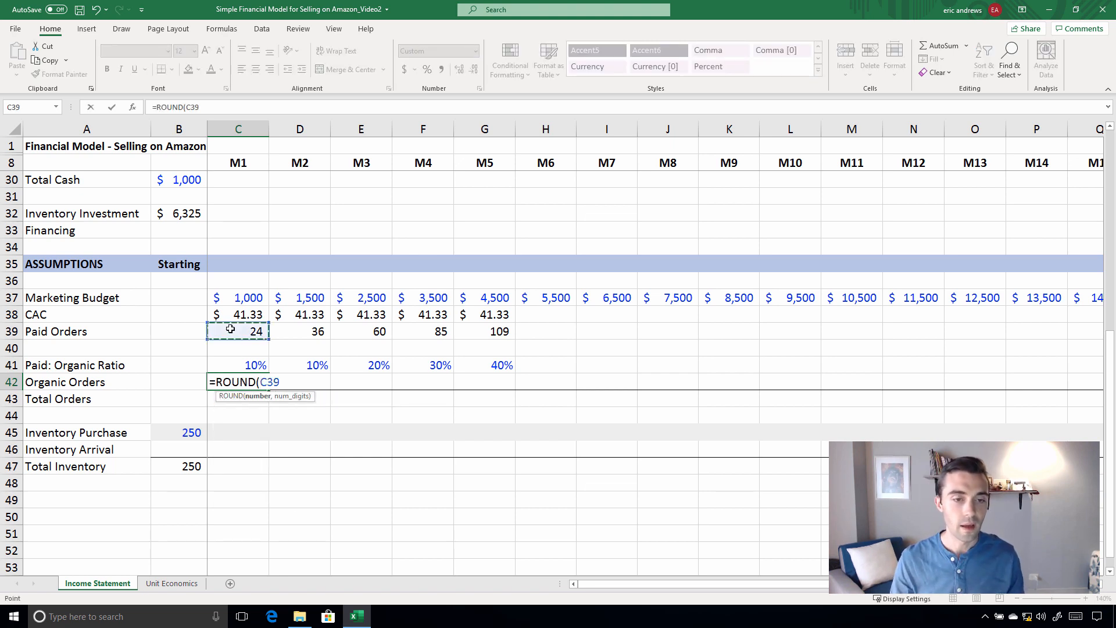
pyautogui.write('*')
pyautogui.click(244, 364)
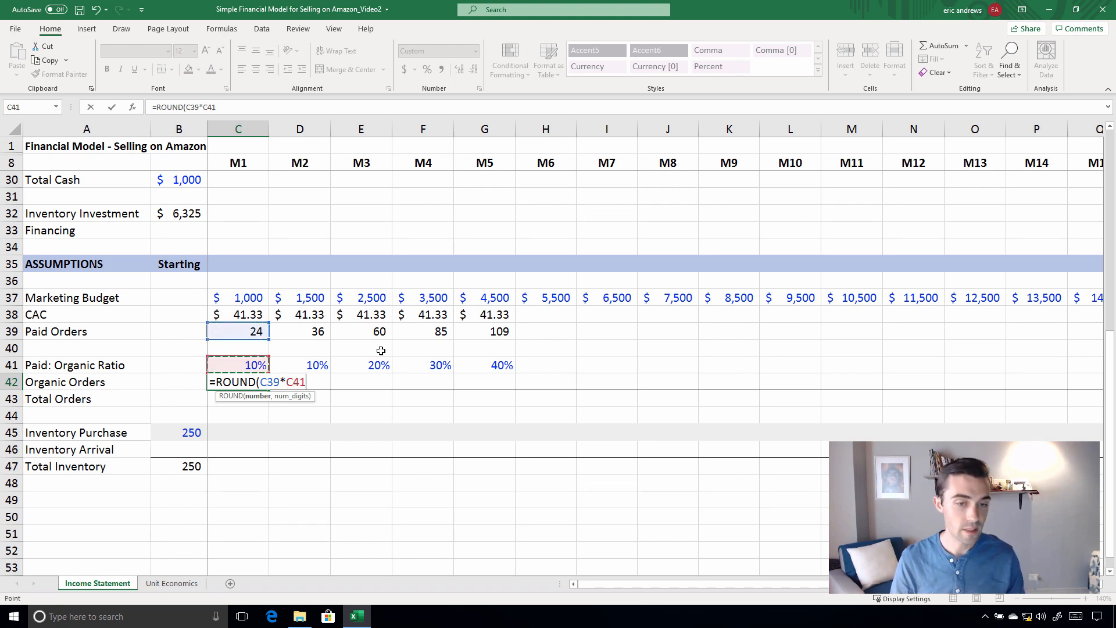
pyautogui.write(', 0)')
pyautogui.hotkey('ctrl', 'Return')
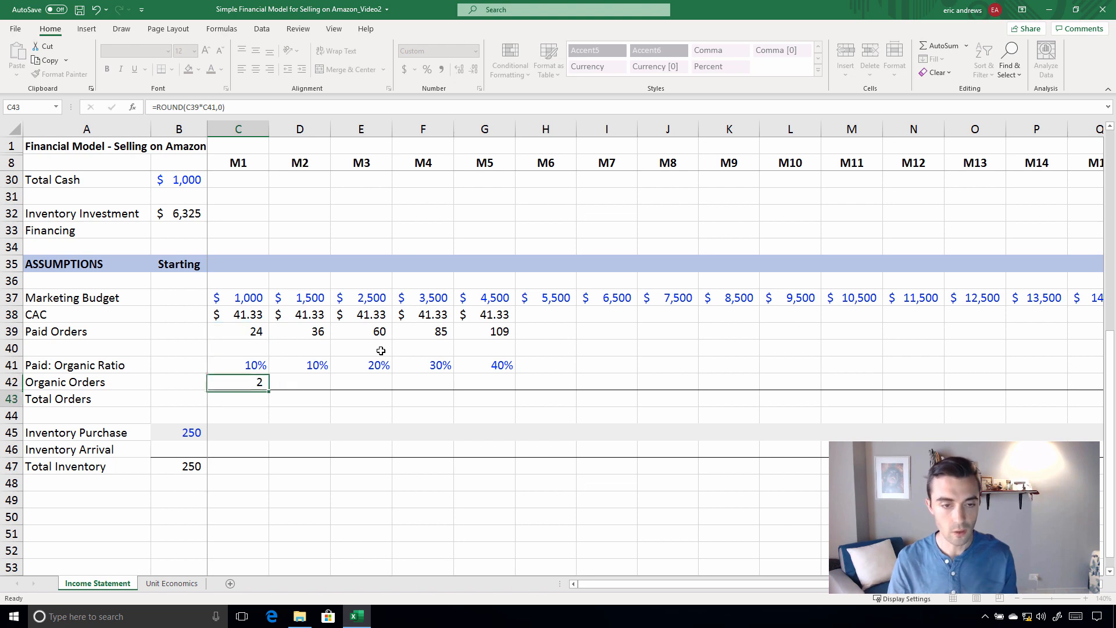
# Copy the M1 Organic Orders formula in C42 to M2 through M5
pyautogui.hotkey('ctrl', 'c')
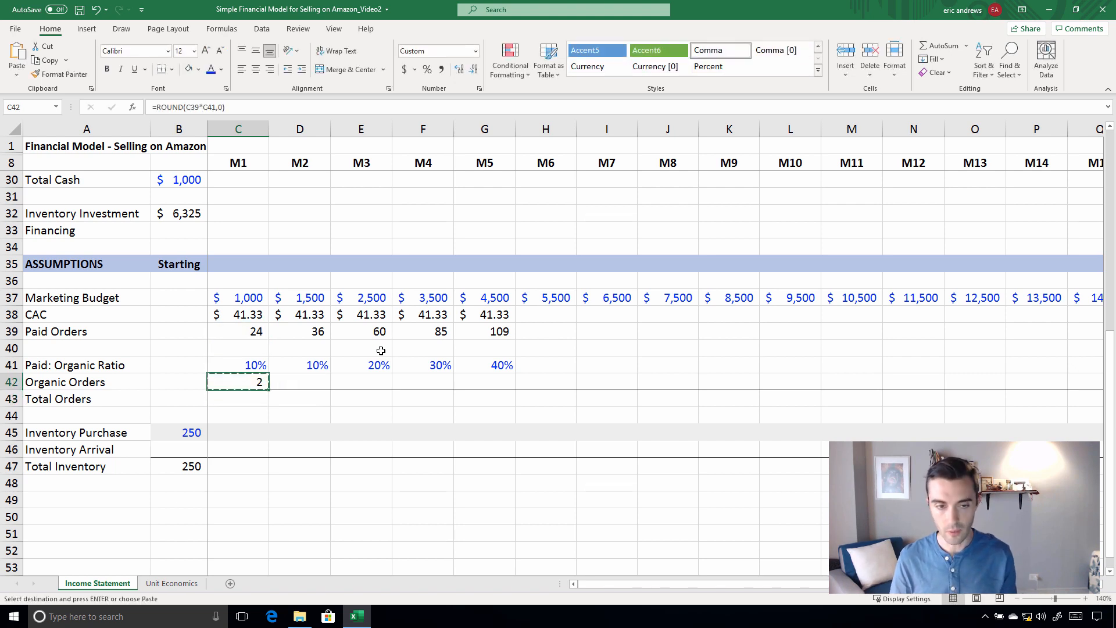
pyautogui.press('Right')
pyautogui.hotkey('ctrl', 'v')
pyautogui.press('Right')
pyautogui.hotkey('ctrl', 'v')
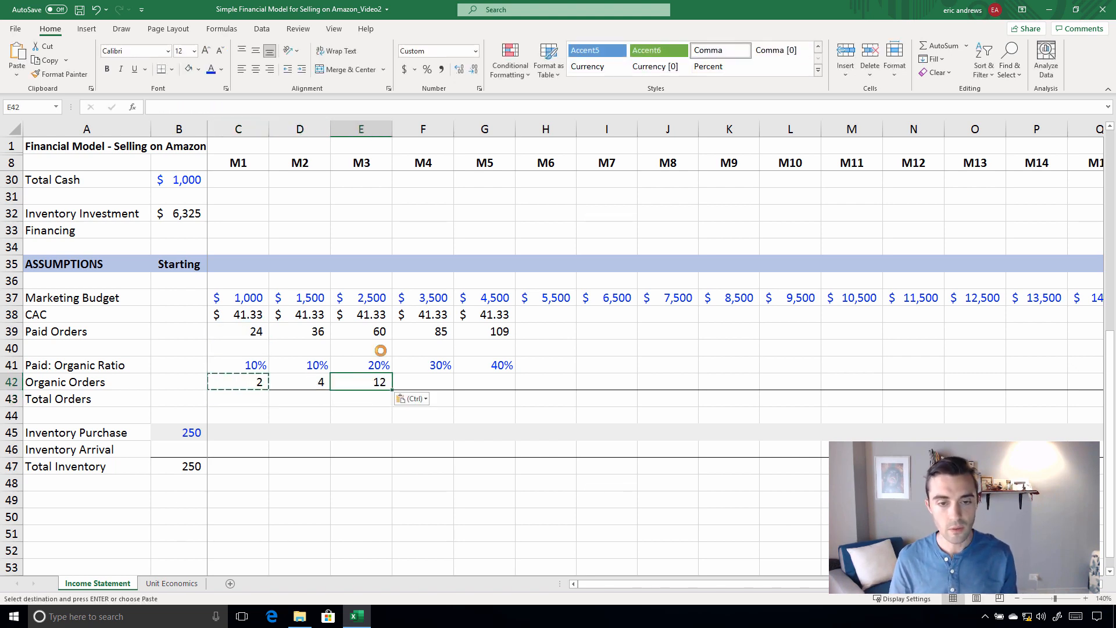
pyautogui.press('Right')
pyautogui.hotkey('ctrl', 'v')
pyautogui.press('Right')
pyautogui.hotkey('ctrl', 'v')
pyautogui.press('Escape')
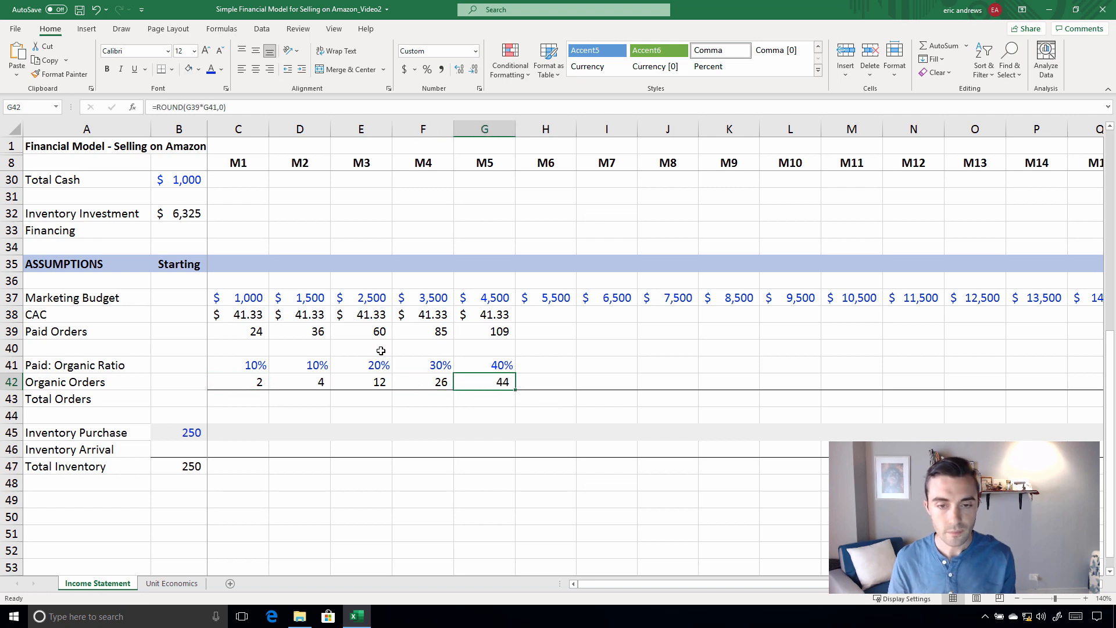
# Test a 100% Paid: Organic Ratio for M1 in C41 and compare the M1 Paid Orders with Organic Orders
pyautogui.press('Left')
pyautogui.press('Left')
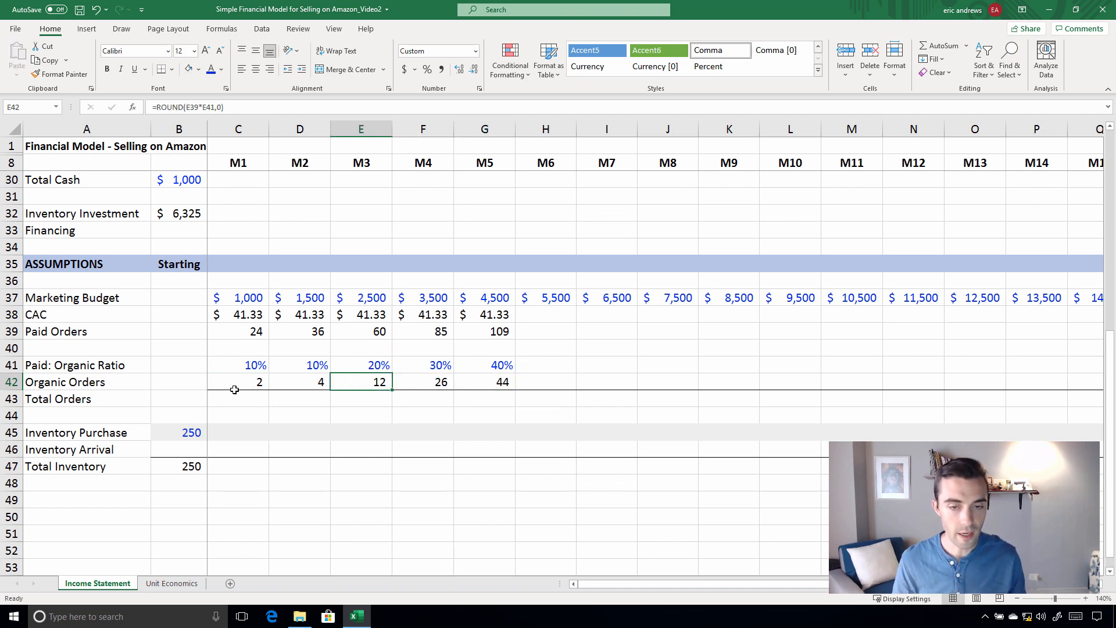
pyautogui.click(244, 371)
pyautogui.write('100')
pyautogui.press('Return')
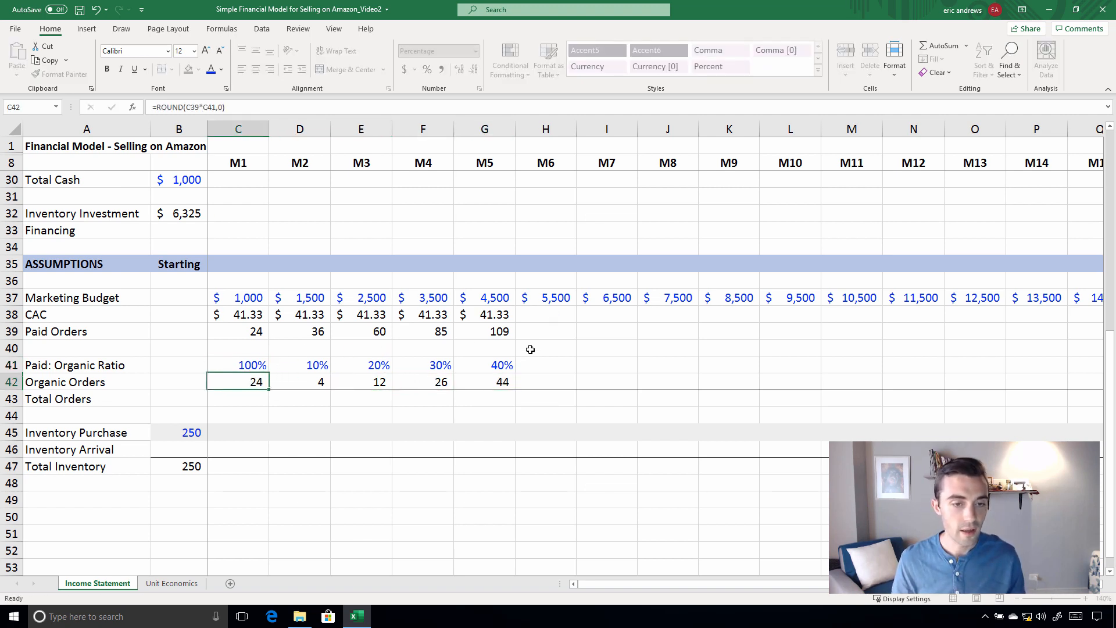
pyautogui.press('Up')
pyautogui.click(251, 332)
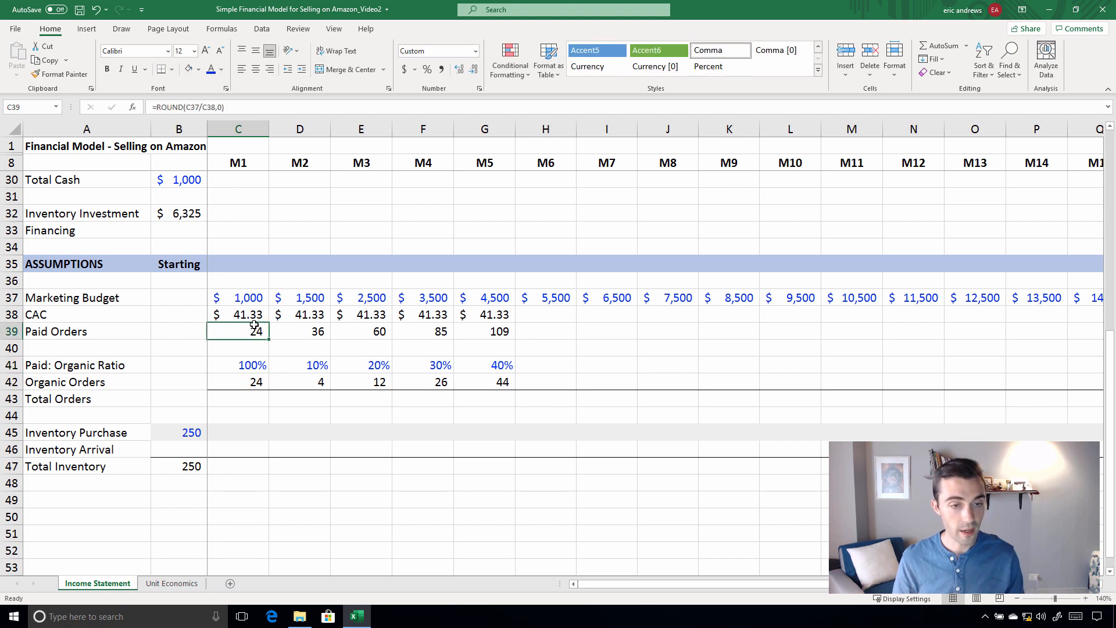
pyautogui.click(257, 381)
# Set the M1 Paid: Organic Ratio in C41 back to 10%
pyautogui.click(248, 362)
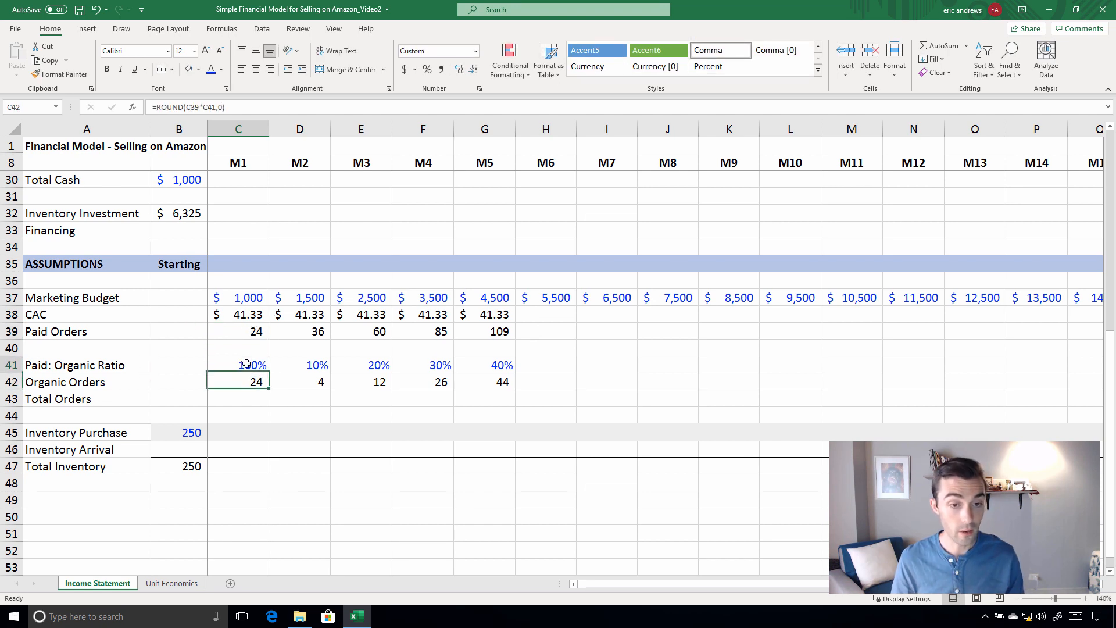
pyautogui.write('10')
pyautogui.press('Return')
pyautogui.press('Up')
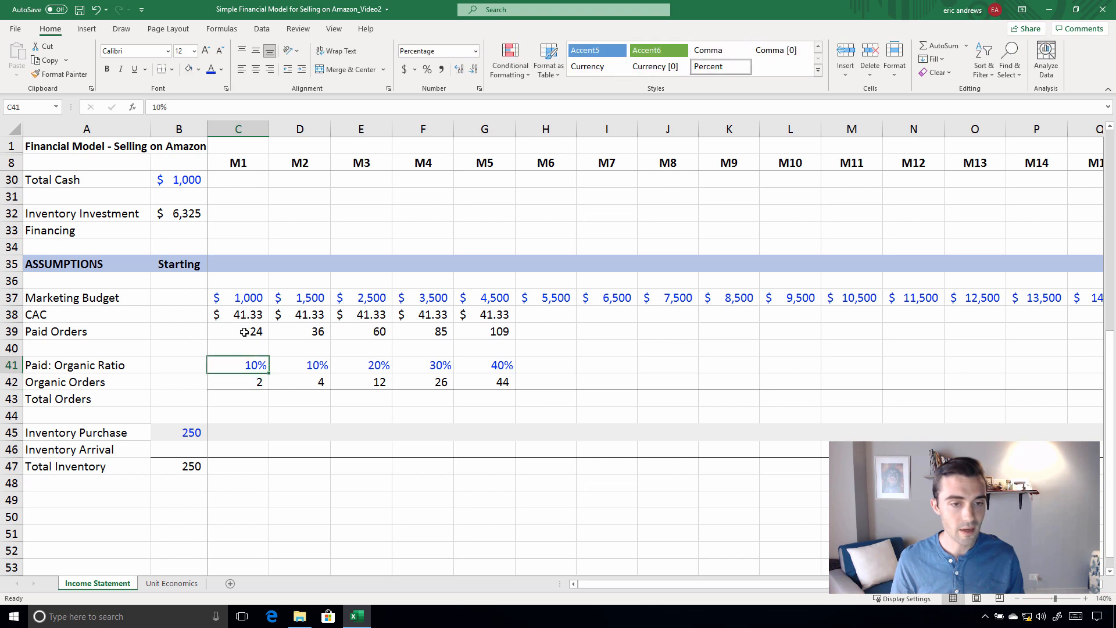
# Examine the Organic Orders cells in row 42 across M1 to M5
pyautogui.click(245, 381)
pyautogui.press('Left')
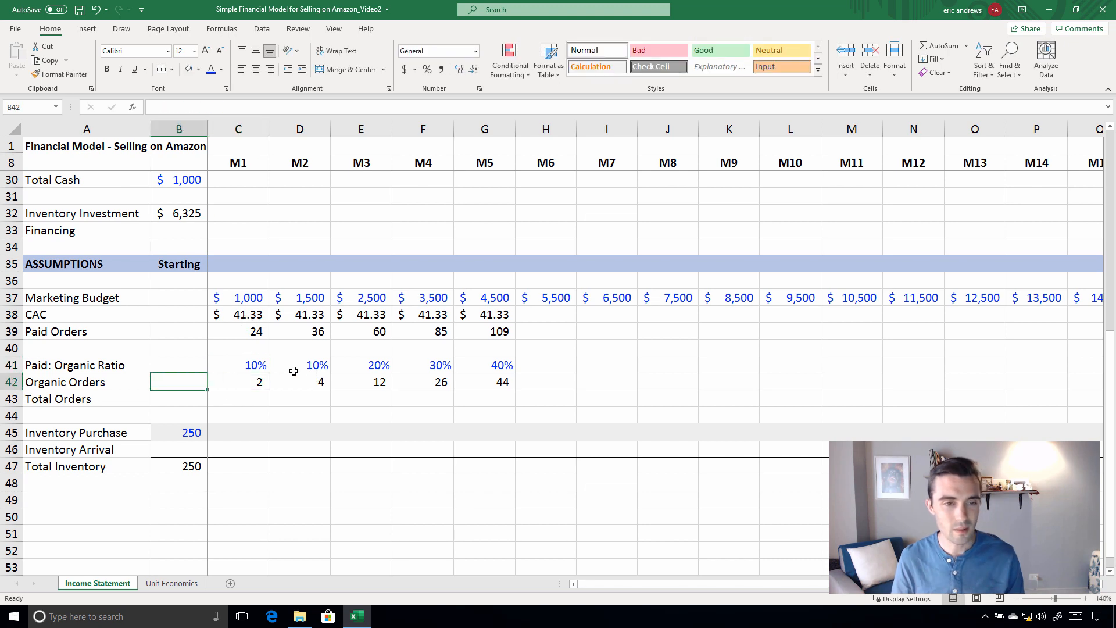
pyautogui.click(245, 382)
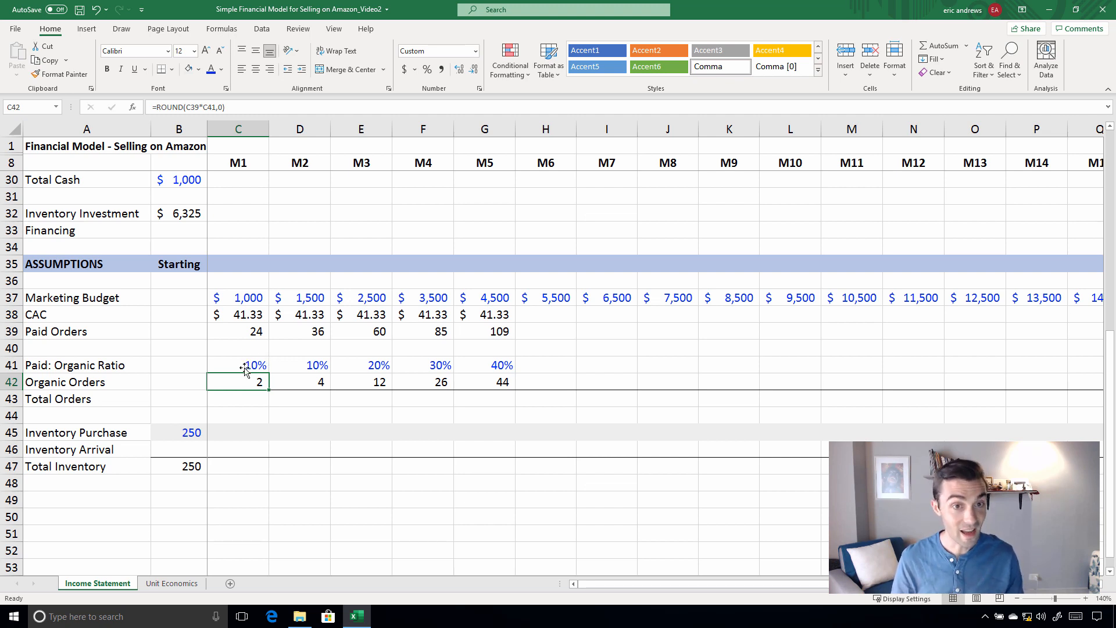
pyautogui.click(308, 385)
pyautogui.click(436, 383)
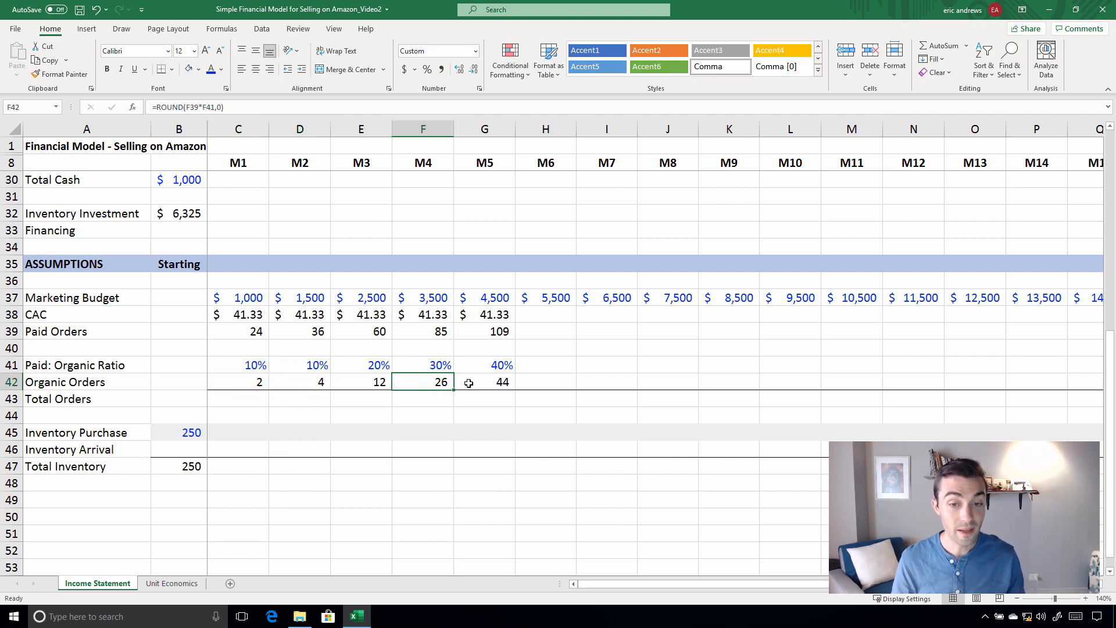
pyautogui.click(469, 382)
pyautogui.click(367, 383)
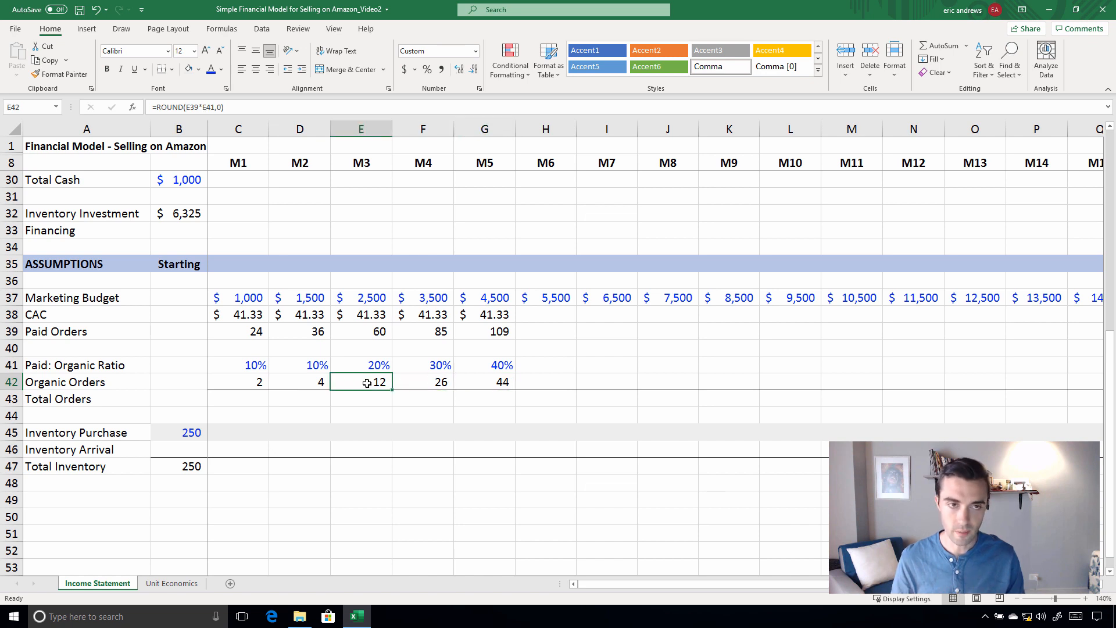
# Calculate M1 Total Orders in C43 as Paid Orders plus Organic Orders with the formula =C39+C42
pyautogui.click(239, 401)
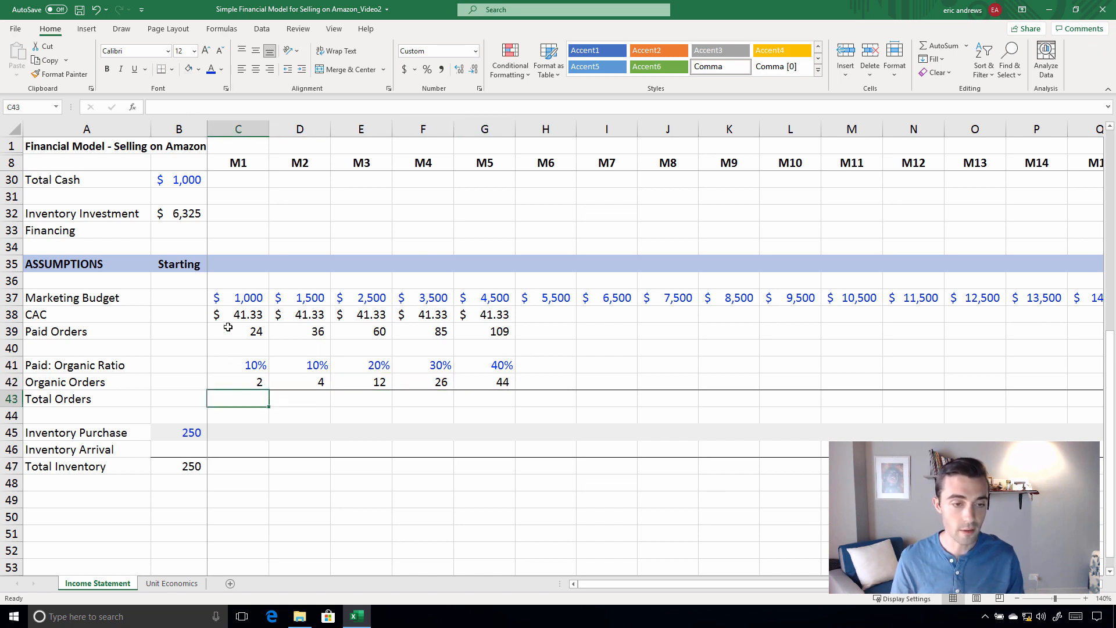
pyautogui.write('=')
pyautogui.click(237, 332)
pyautogui.write('+')
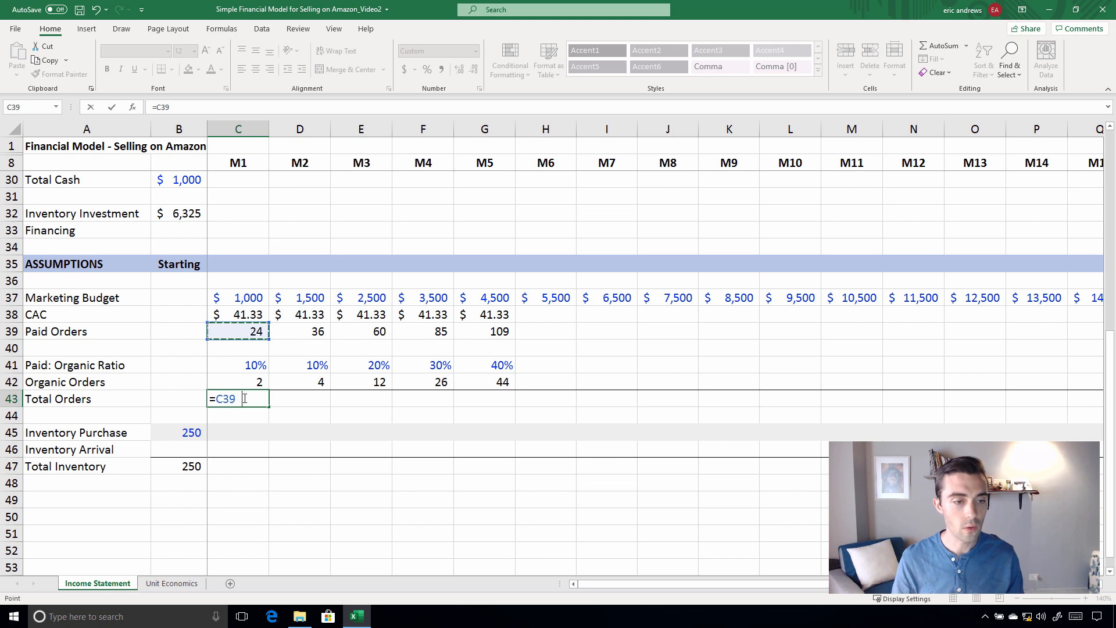
pyautogui.click(237, 381)
pyautogui.press('Return')
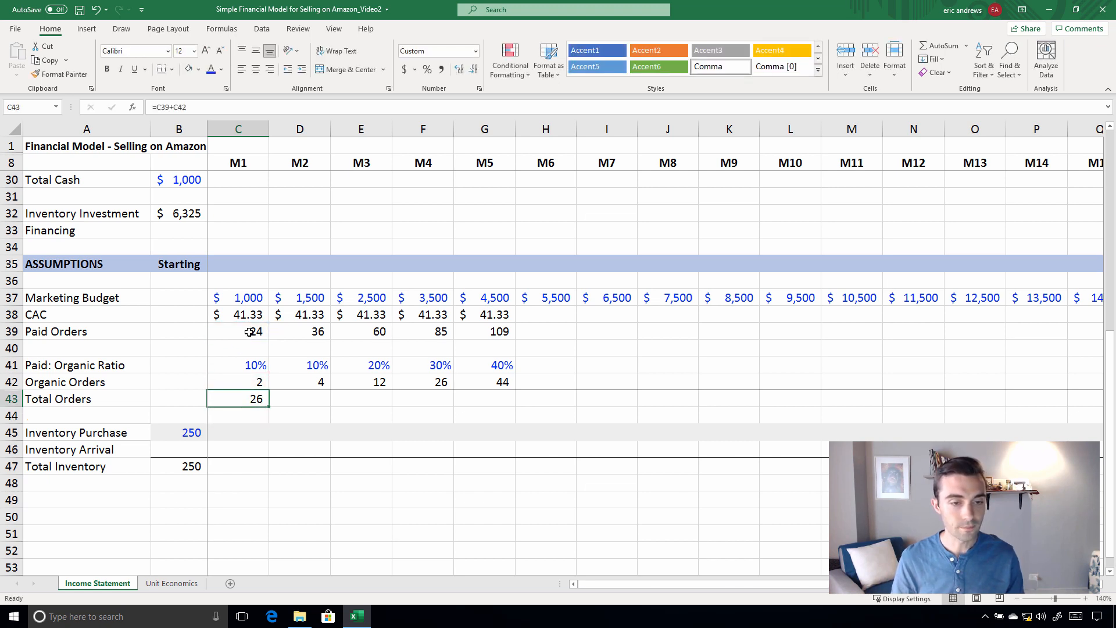
pyautogui.click(250, 332)
pyautogui.click(255, 383)
pyautogui.press('Down')
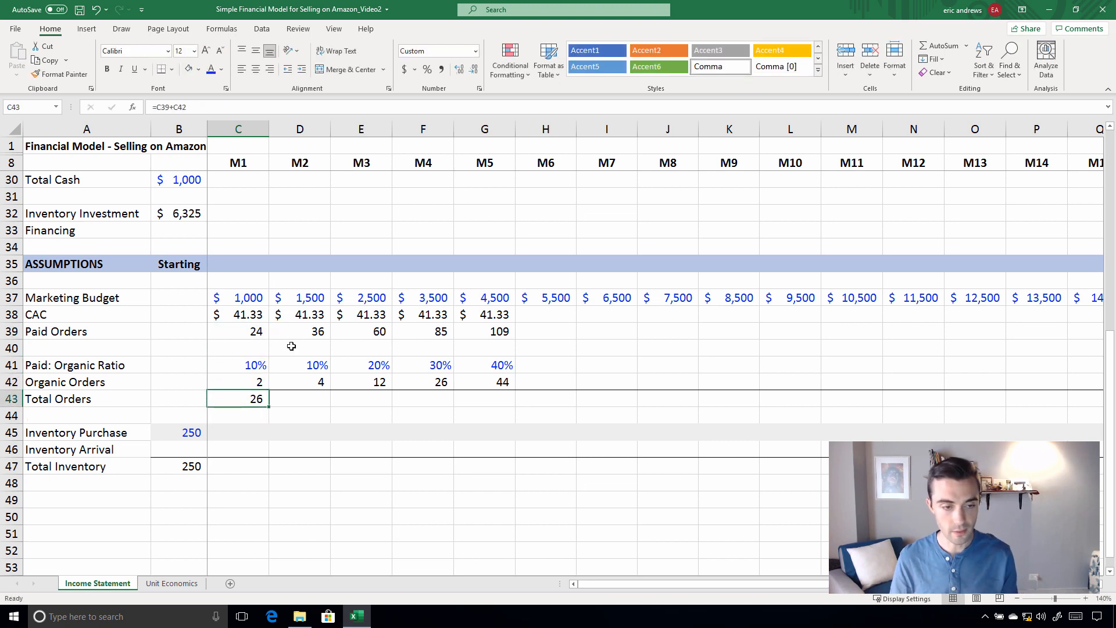
# Copy the M1 Total Orders formula in C43 across to M5 in G43
pyautogui.hotkey('ctrl', 'c')
pyautogui.hotkey('shift', 'Right')
pyautogui.hotkey('shift', 'Right')
pyautogui.hotkey('shift', 'Right')
pyautogui.hotkey('shift', 'Right')
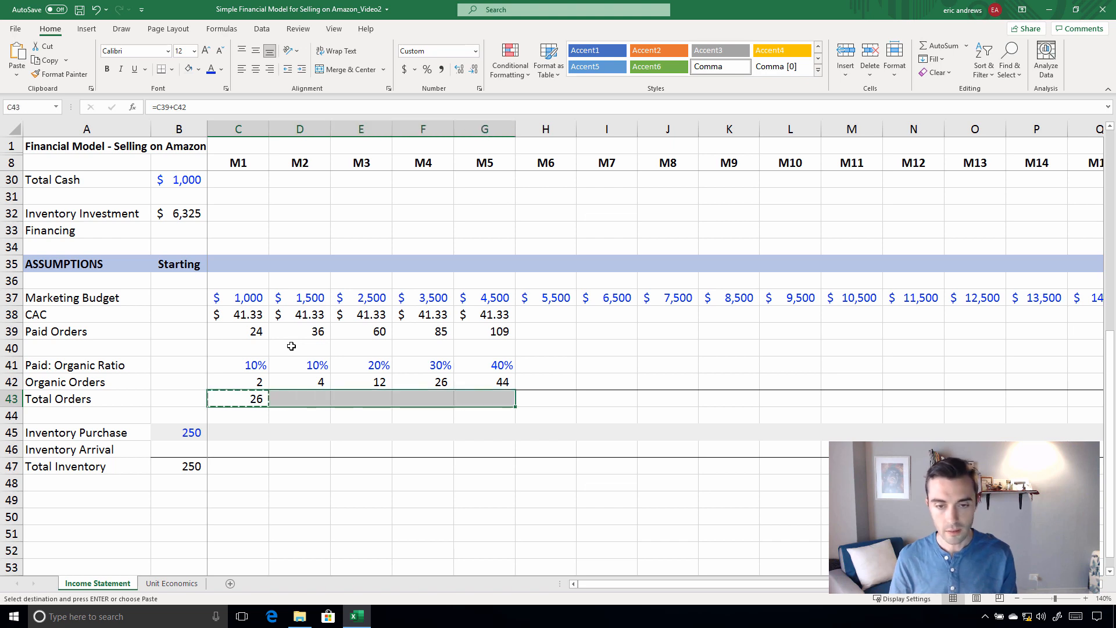
pyautogui.hotkey('ctrl', 'v')
# Inspect the Paid: Organic Ratio formulas for M4 and M5 in F41 and G41 without changing them
pyautogui.press('Up')
pyautogui.press('Up')
pyautogui.press('Right')
pyautogui.press('Right')
pyautogui.press('Right')
pyautogui.press('Up')
pyautogui.press('Up')
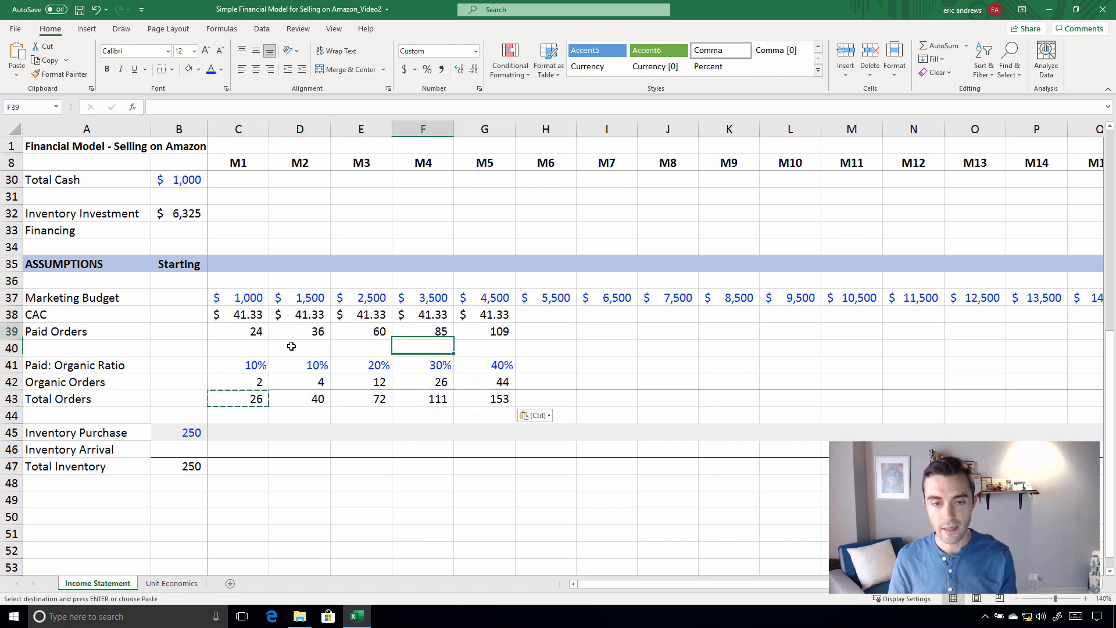
pyautogui.press('Down')
pyautogui.press('Down')
pyautogui.press('F2')
pyautogui.press('Escape')
pyautogui.press('Right')
pyautogui.press('F2')
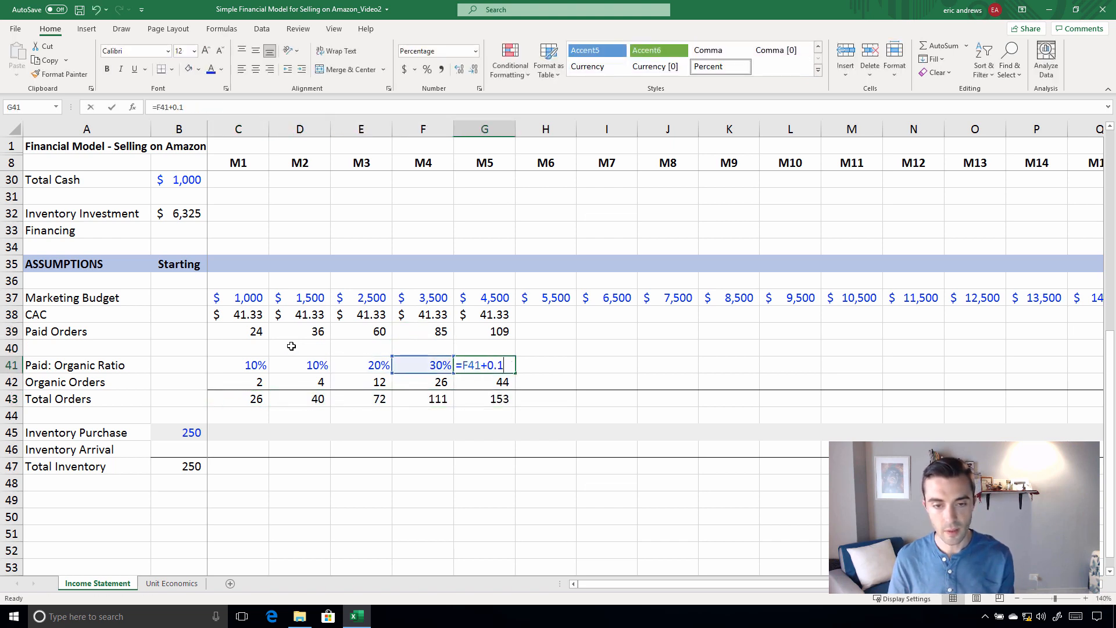
pyautogui.press('Escape')
# Review the M5 assumptions in G38:G43 and the Paid Orders for M1 through M5
pyautogui.press('Up')
pyautogui.press('Up')
pyautogui.press('Up')
pyautogui.hotkey('shift', 'Down')
pyautogui.hotkey('shift', 'Down')
pyautogui.hotkey('shift', 'Down')
pyautogui.hotkey('shift', 'Down')
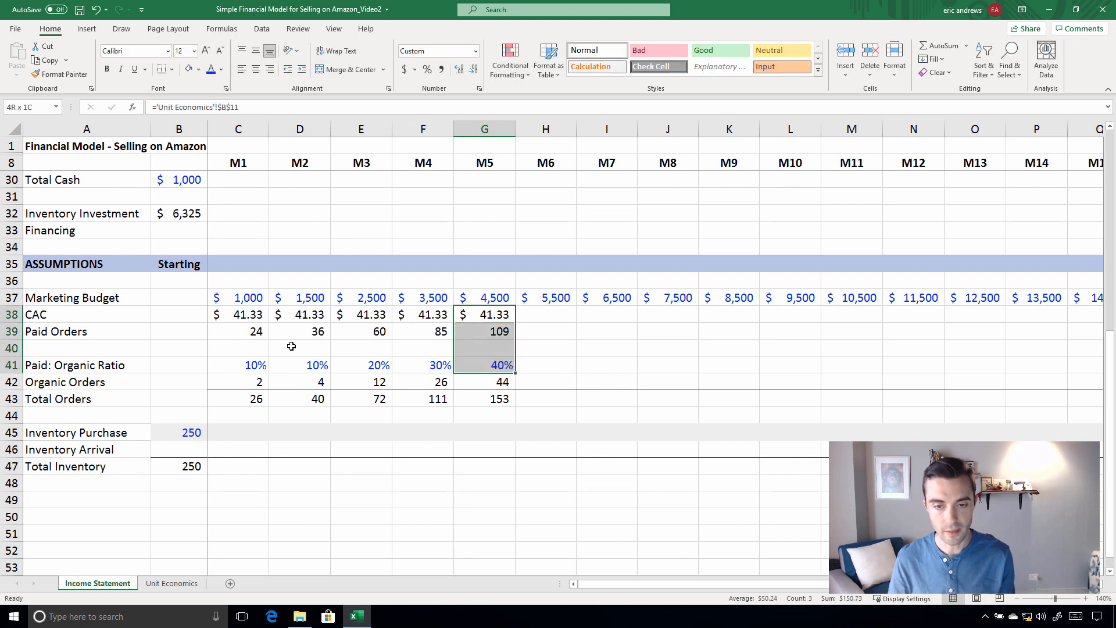
pyautogui.hotkey('shift', 'Down')
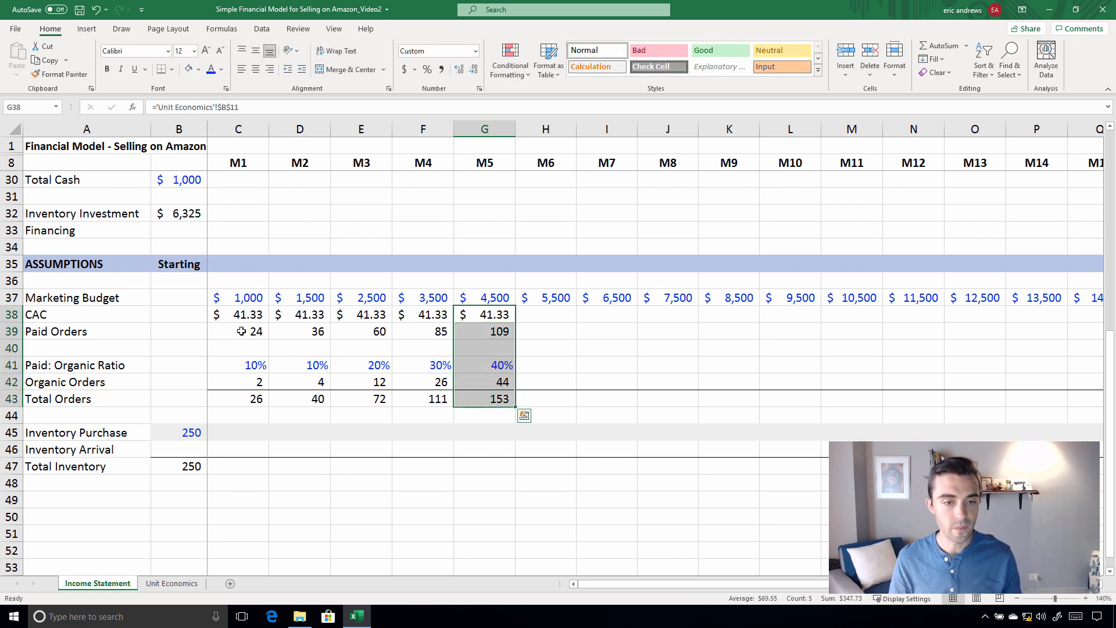
pyautogui.moveTo(241, 331); pyautogui.dragTo(494, 334)
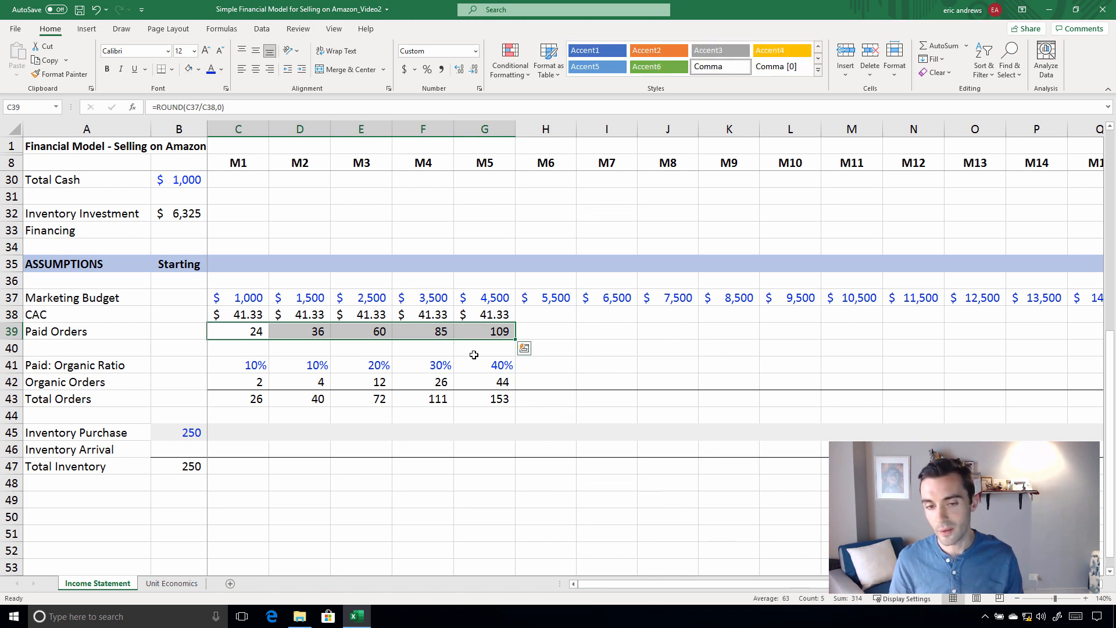
# Copy the M5 assumption formulas in G38:G43 to M6 through M16 in columns H to R
pyautogui.moveTo(481, 317); pyautogui.dragTo(493, 399)
pyautogui.hotkey('ctrl', 'c')
pyautogui.hotkey('shift', 'Right')
pyautogui.hotkey('shift', 'Right')
pyautogui.hotkey('shift', 'Right')
pyautogui.hotkey('shift', 'Right')
pyautogui.hotkey('shift', 'Right')
pyautogui.hotkey('shift', 'Right')
pyautogui.hotkey('shift', 'Right')
pyautogui.hotkey('shift', 'Right')
pyautogui.hotkey('shift', 'Right')
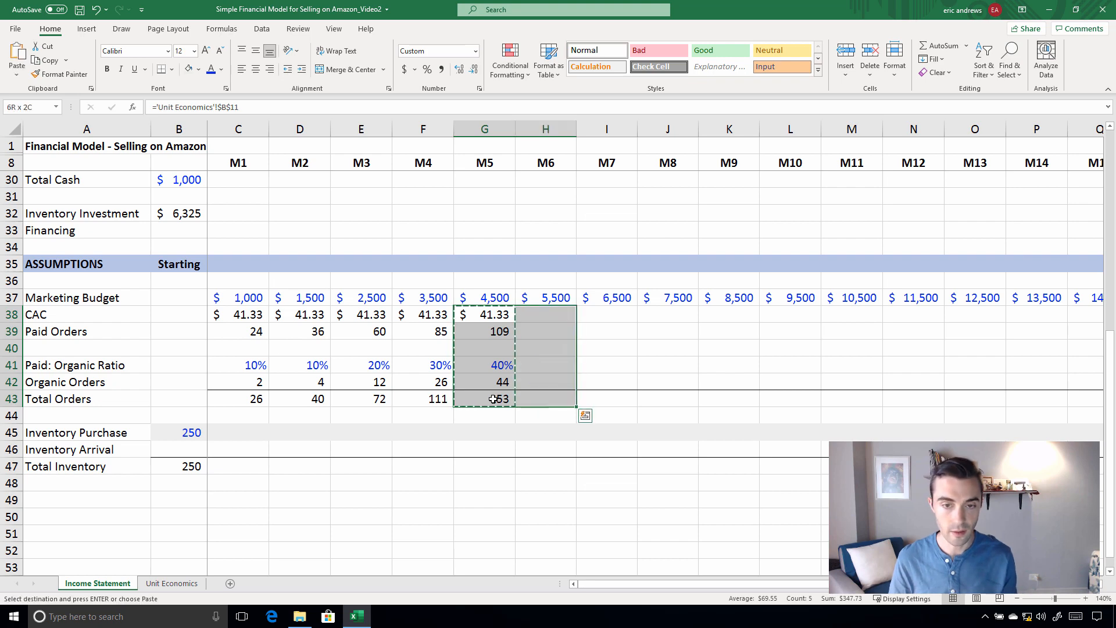
pyautogui.hotkey('shift', 'Right')
pyautogui.hotkey('shift', 'Right')
pyautogui.hotkey('shift', 'Right')
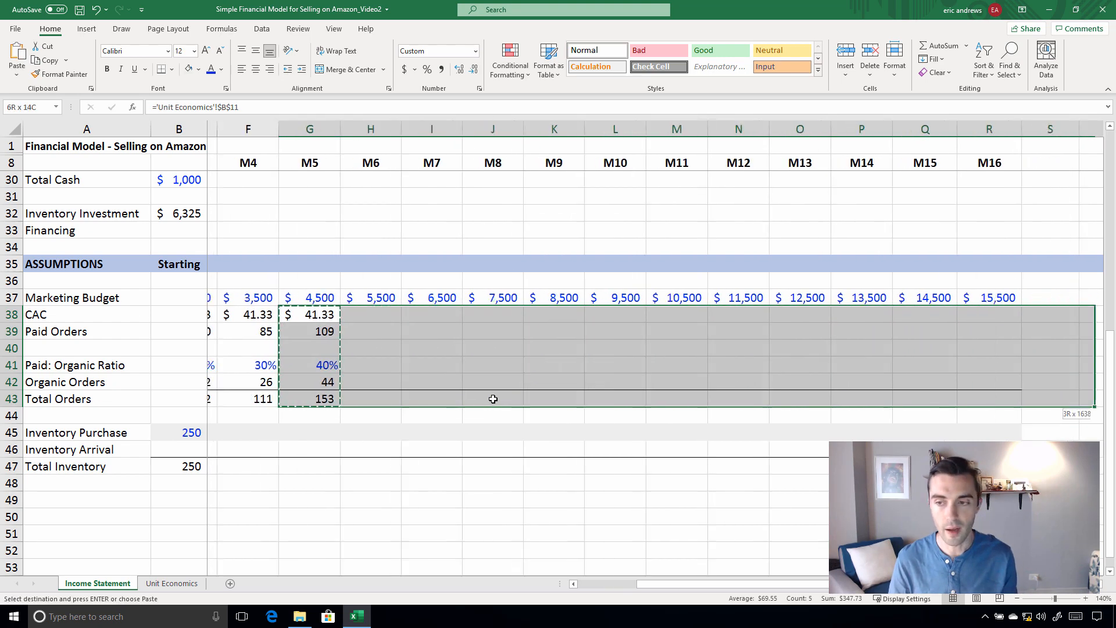
pyautogui.hotkey('shift', 'Left')
pyautogui.hotkey('ctrl', 'v')
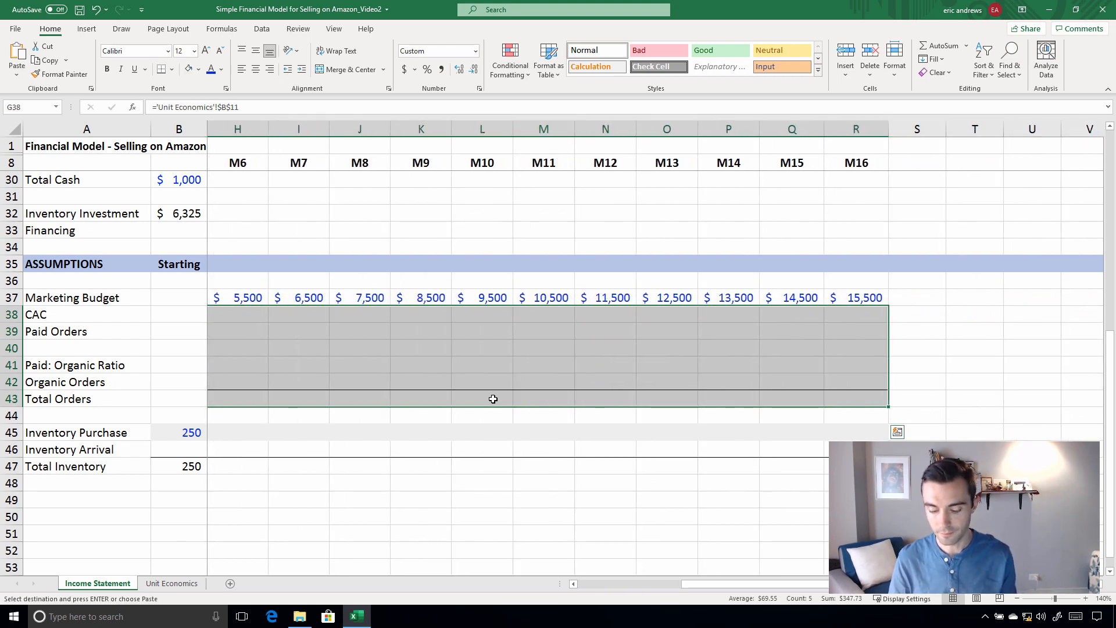
pyautogui.press('Escape')
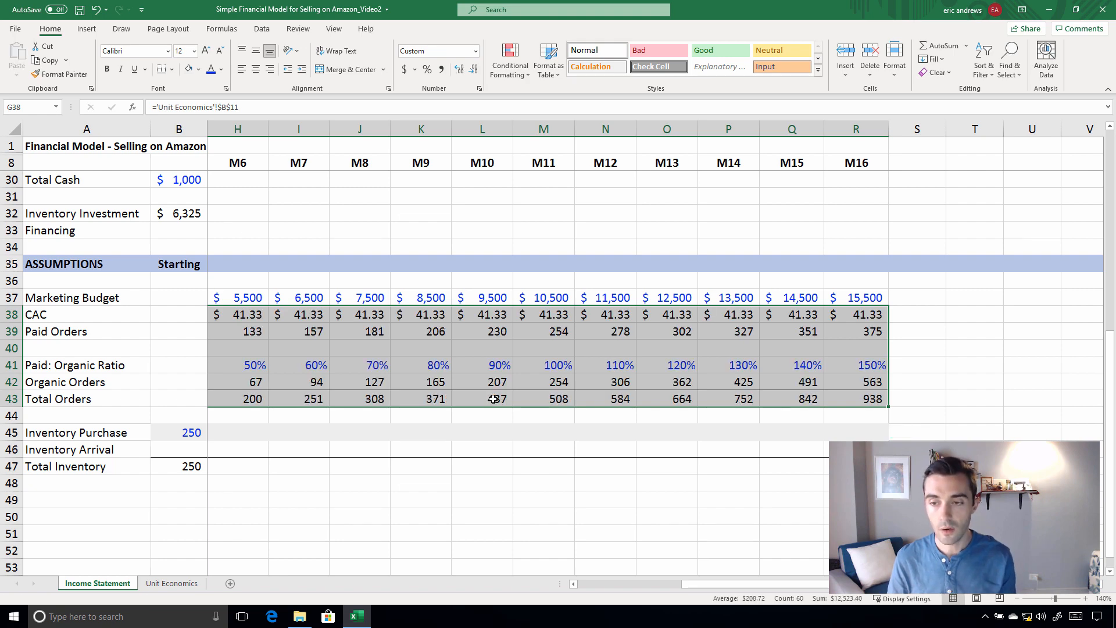
# Check the Paid: Organic Ratio formulas for M11 through M14 in row 41 and save the workbook
pyautogui.click(556, 368)
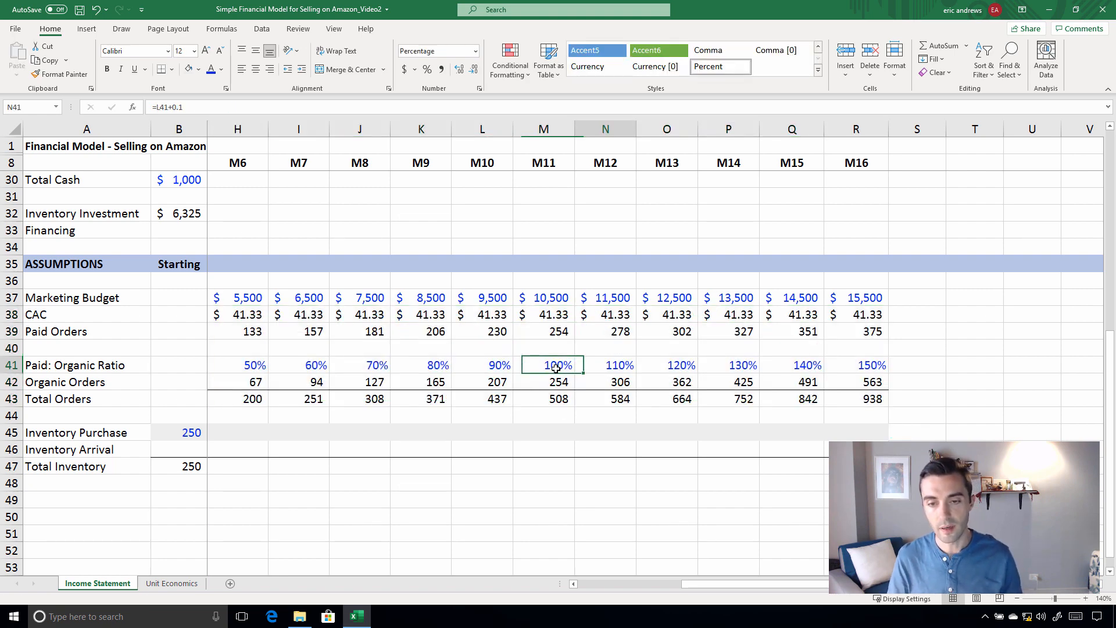
pyautogui.press('Right')
pyautogui.press('Right')
pyautogui.press('Right')
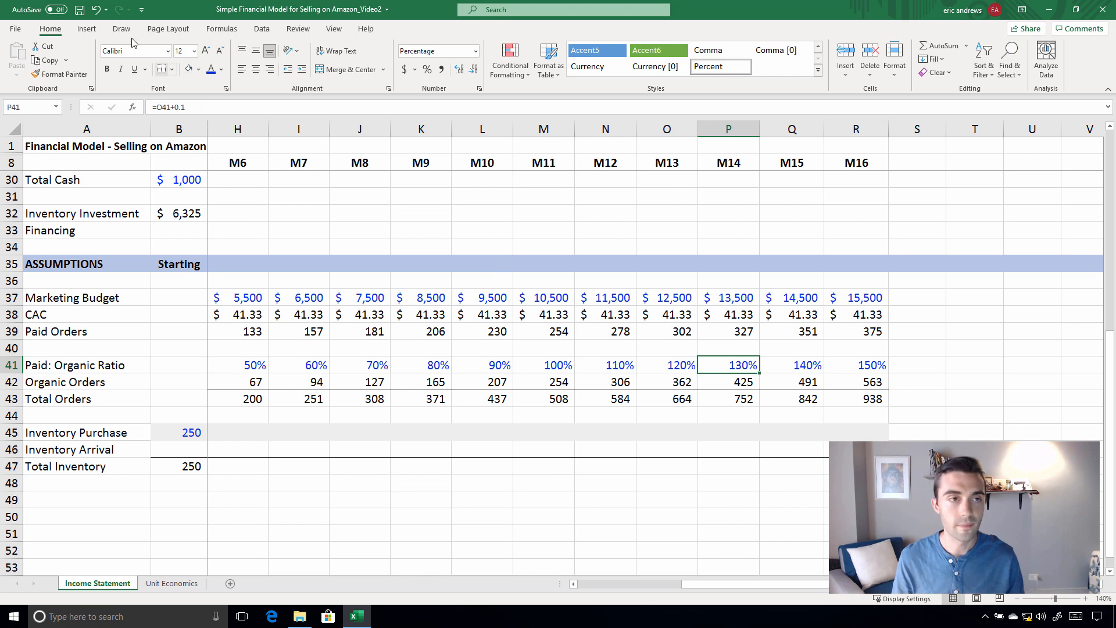
pyautogui.click(80, 10)
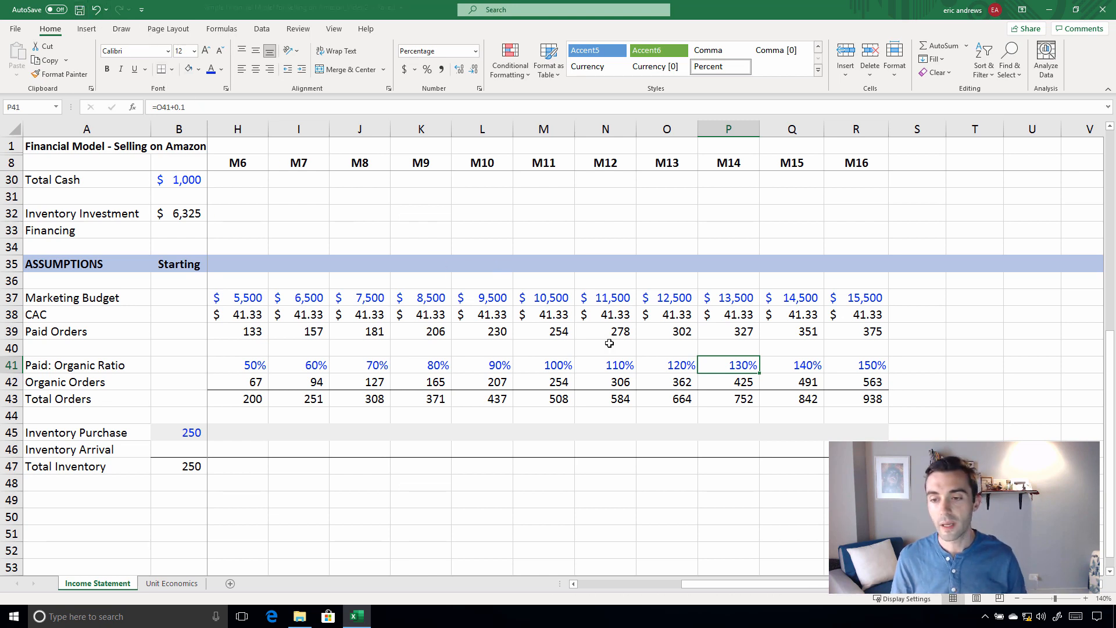
# Review the M16 Paid: Organic Ratio, Organic Orders and Total Orders in R41:R43, and the Total Orders row back to M1
pyautogui.press('Right')
pyautogui.press('Right')
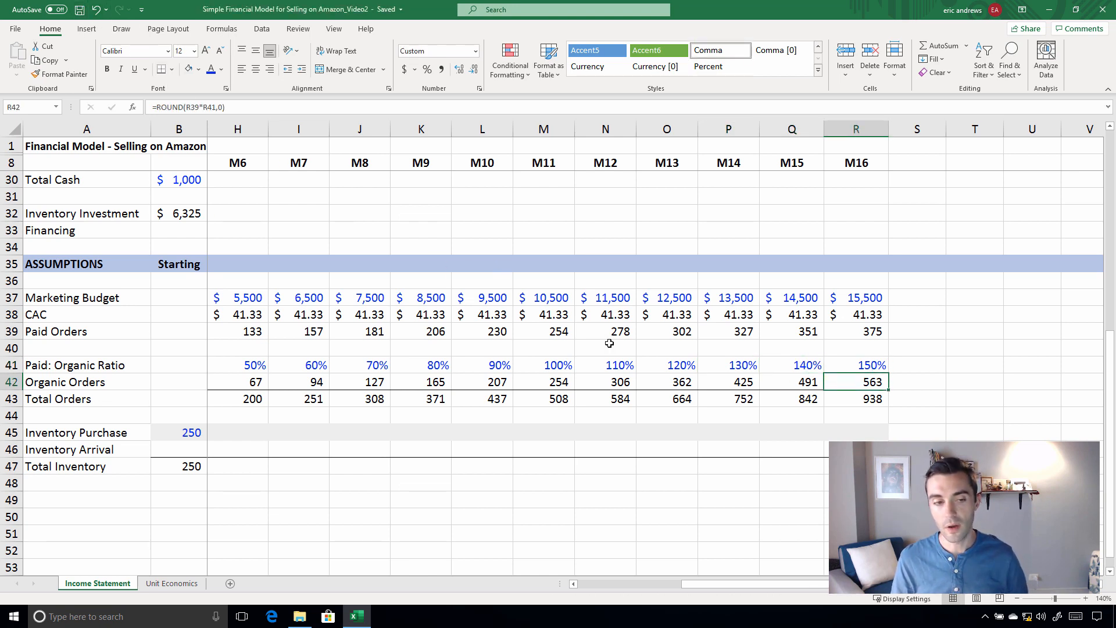
pyautogui.press('Down')
pyautogui.press('Down')
pyautogui.press('Up')
pyautogui.press('Up')
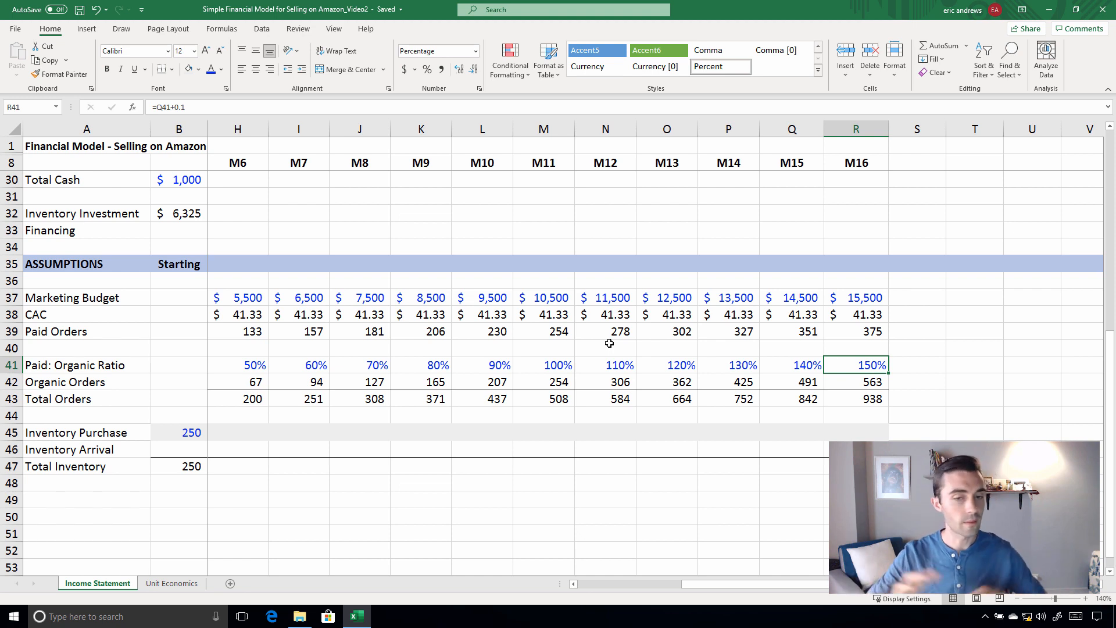
pyautogui.click(871, 395)
pyautogui.press('Left')
pyautogui.press('Left')
pyautogui.press('Left')
pyautogui.press('Left')
pyautogui.press('Left')
pyautogui.press('Left')
pyautogui.press('Left')
pyautogui.press('Left')
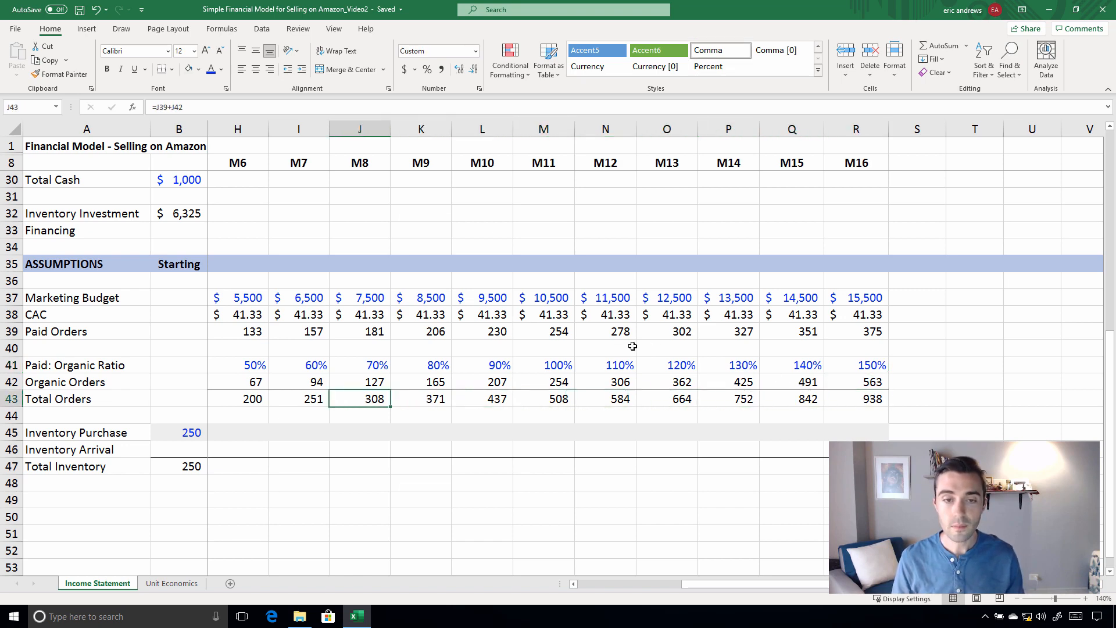
pyautogui.press('Left')
pyautogui.press('Left')
pyautogui.press('Left')
pyautogui.press('Left')
pyautogui.press('Left')
pyautogui.press('Left')
pyautogui.press('Left')
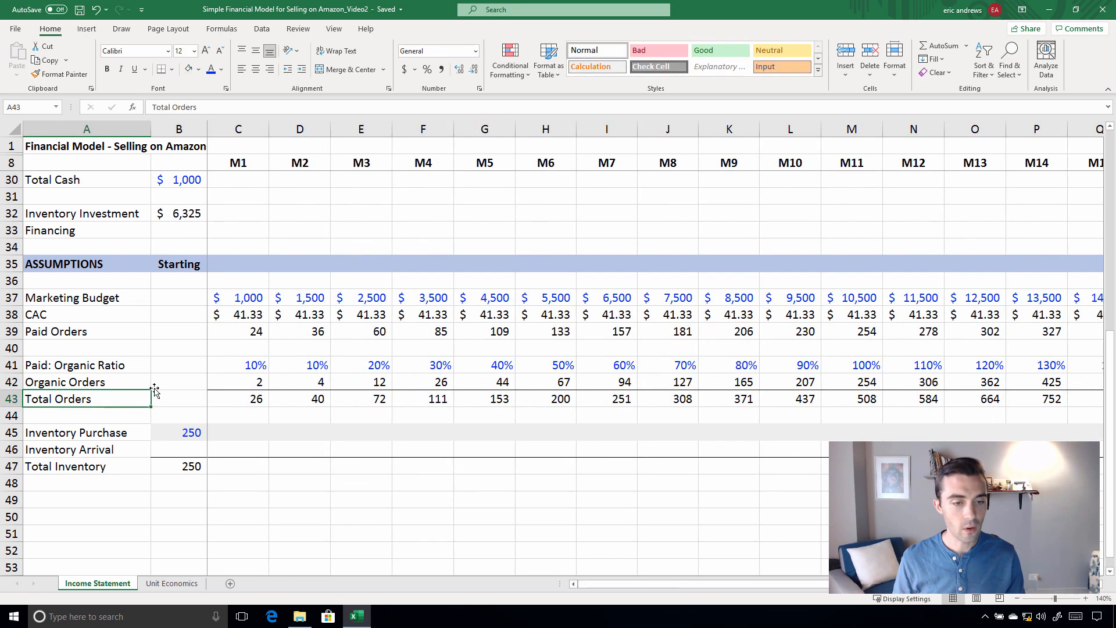
pyautogui.scroll(4, 224, 392)
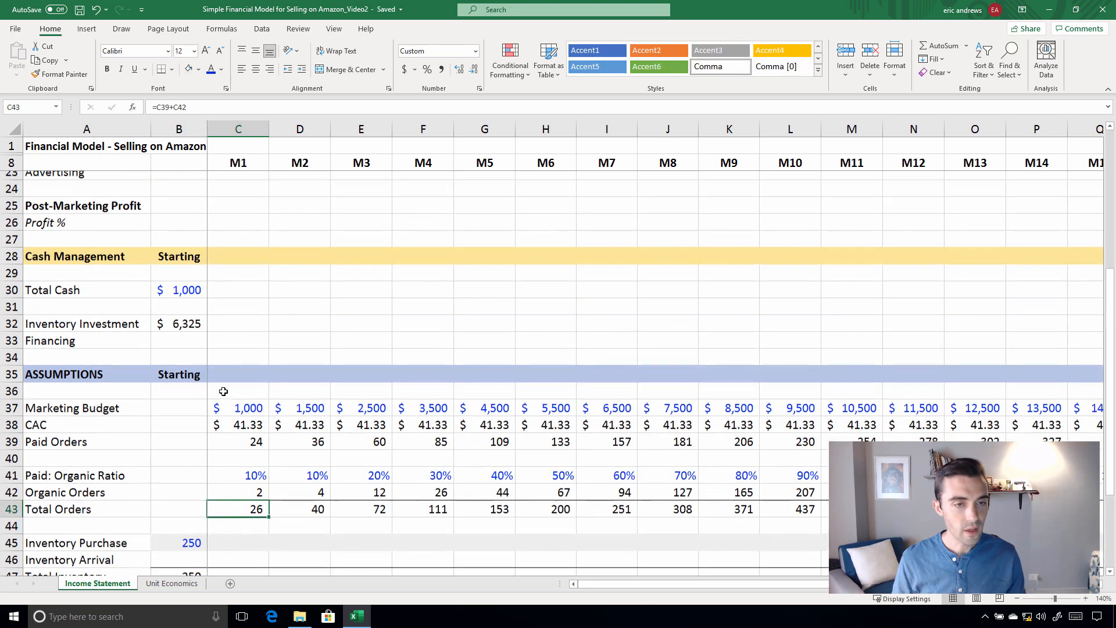
pyautogui.scroll(-3, 227, 385)
pyautogui.scroll(-3, 227, 381)
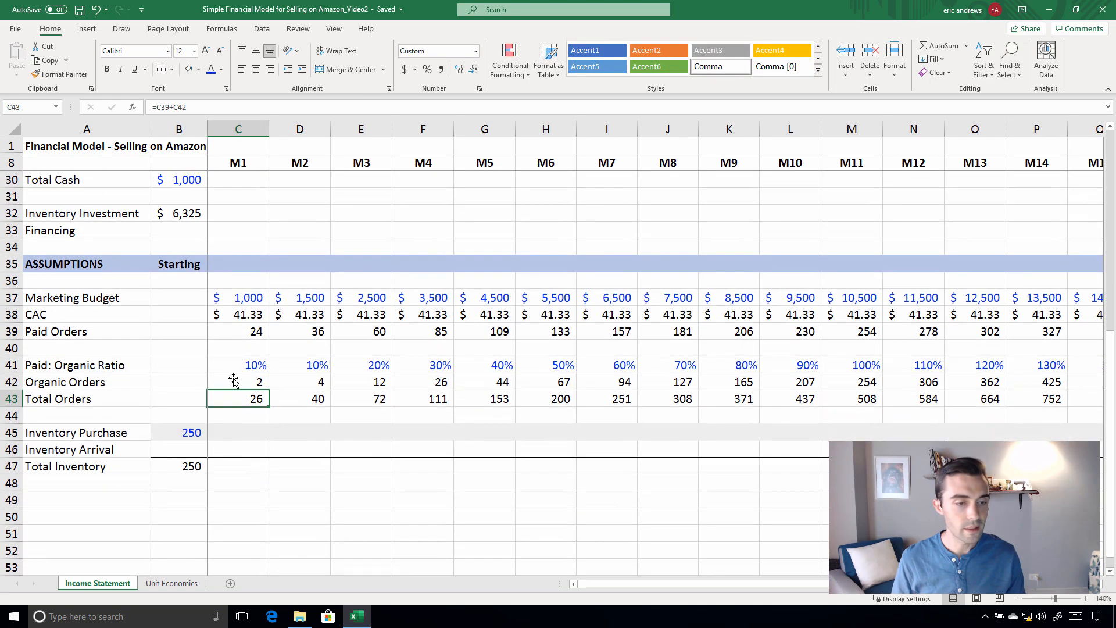
# Inspect the starting Inventory Purchase in B45 and the Inventory Investment formula in B32 without changing them
pyautogui.click(224, 433)
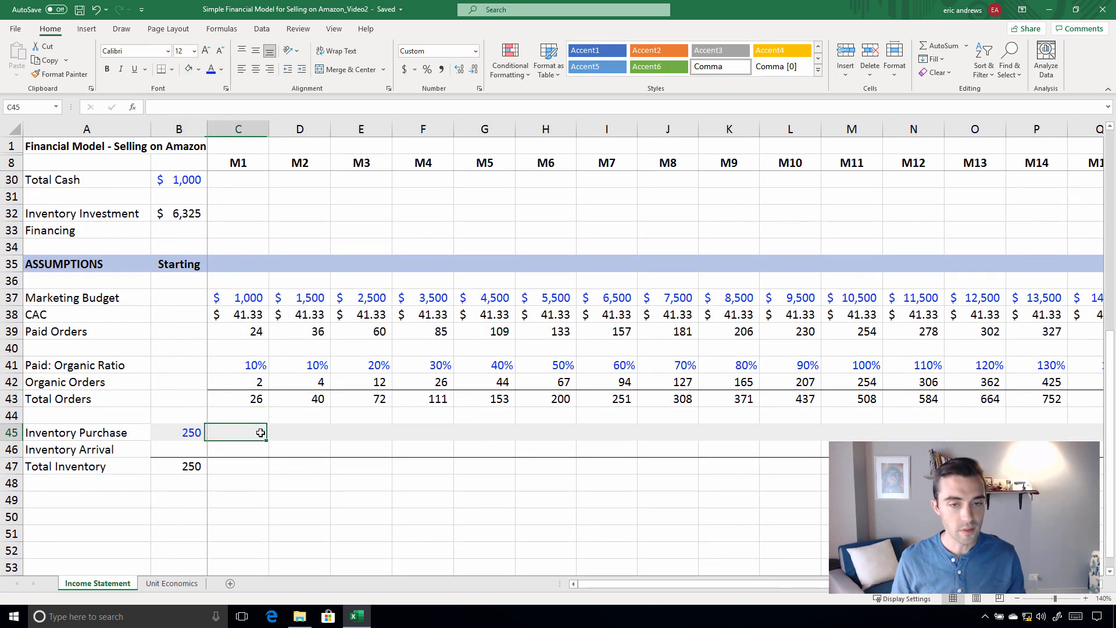
pyautogui.click(175, 431)
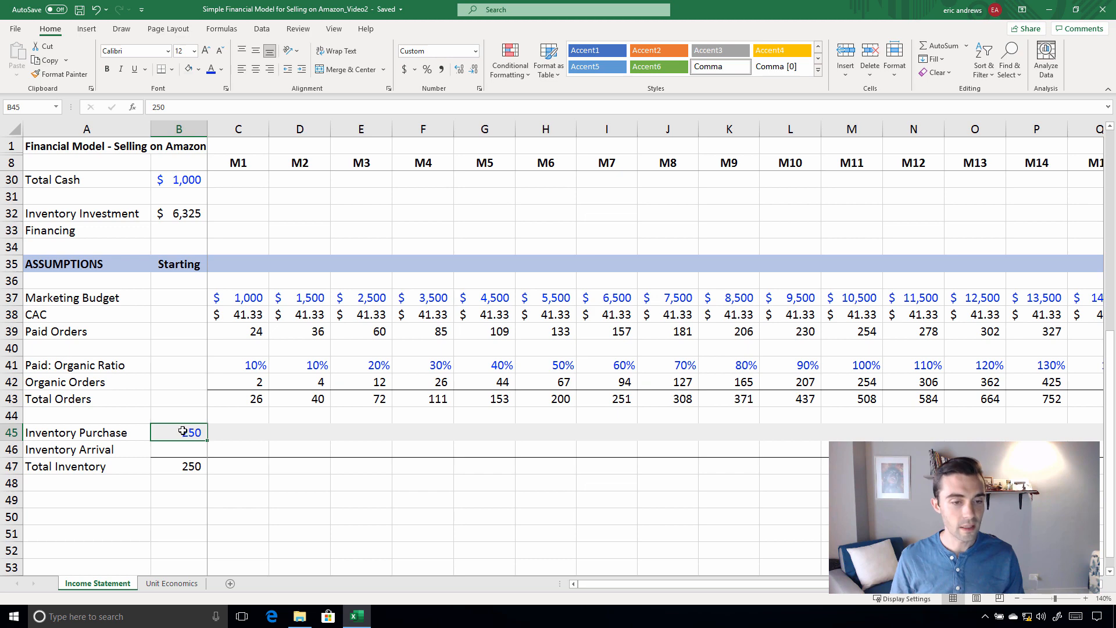
pyautogui.scroll(1, 255, 410)
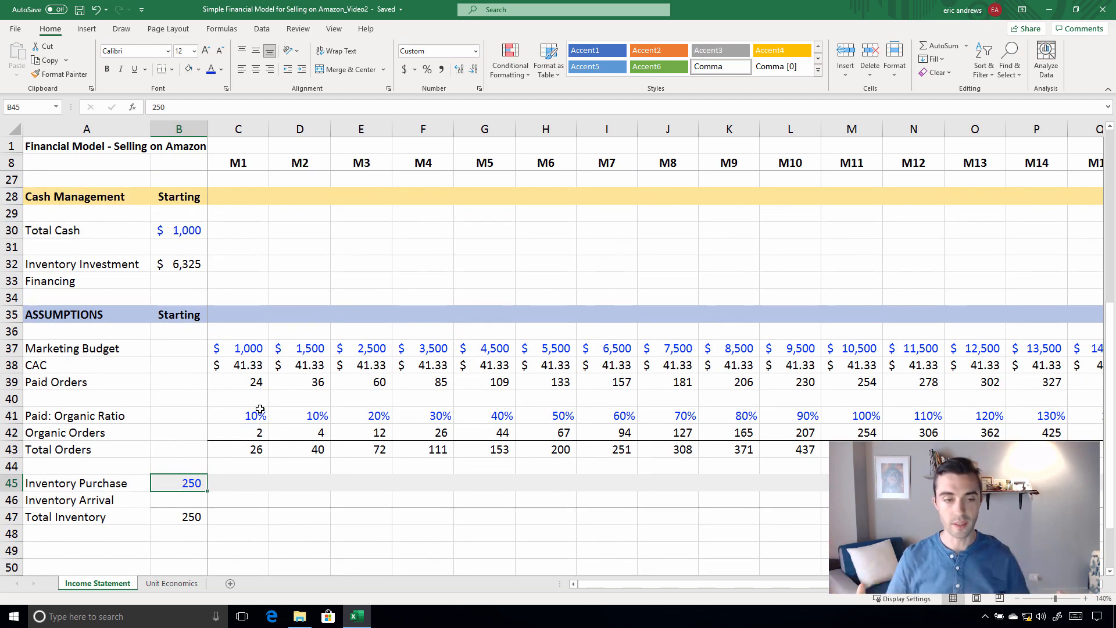
pyautogui.click(177, 271)
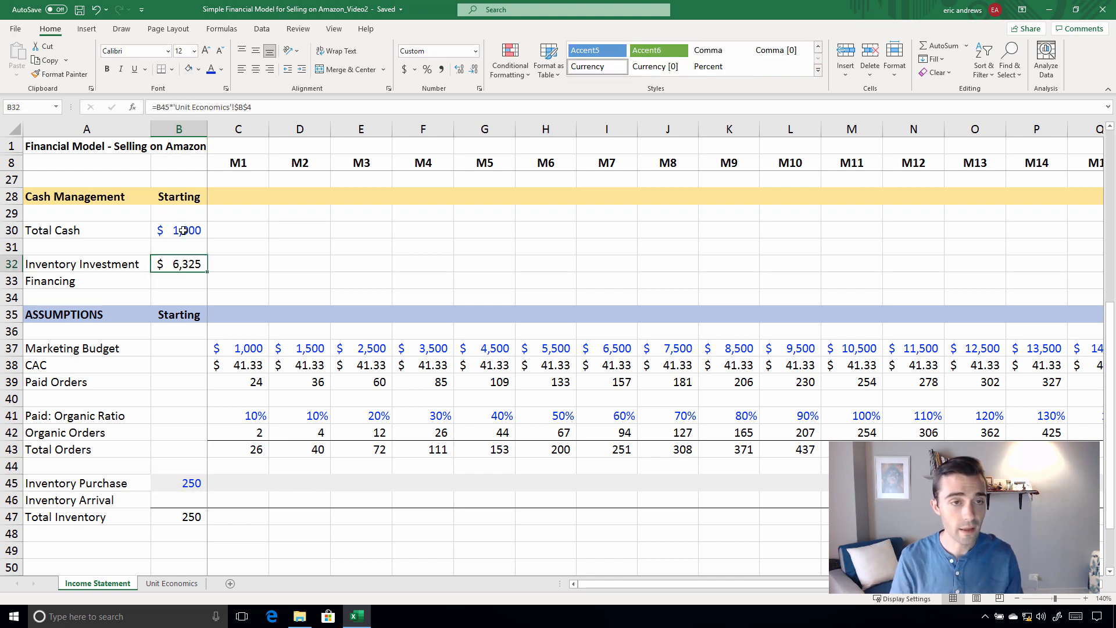
pyautogui.click(287, 113)
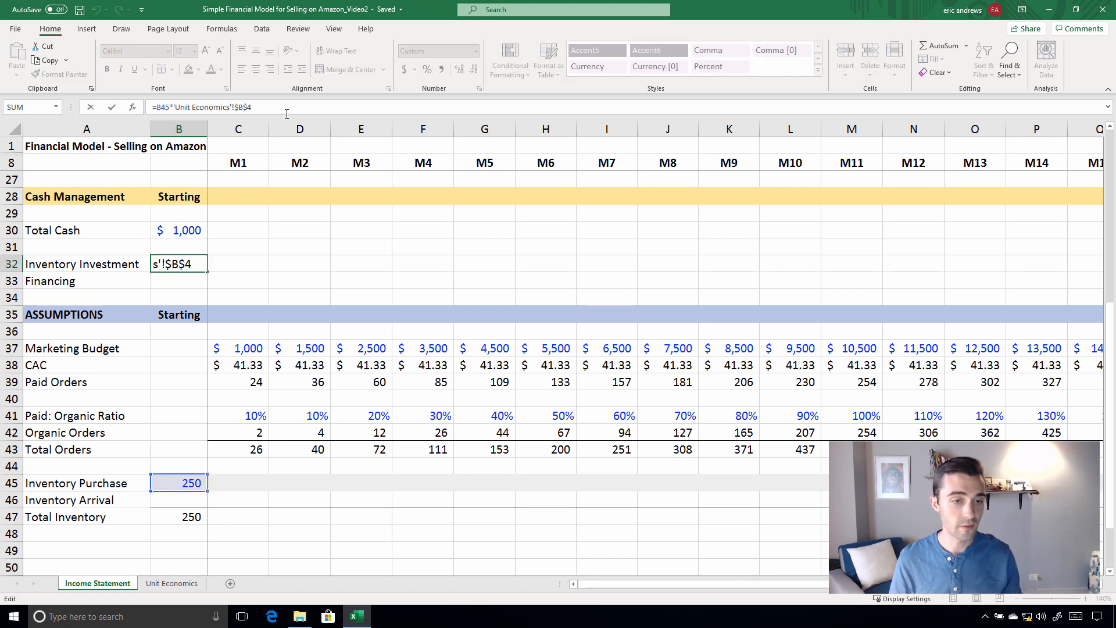
pyautogui.press('Return')
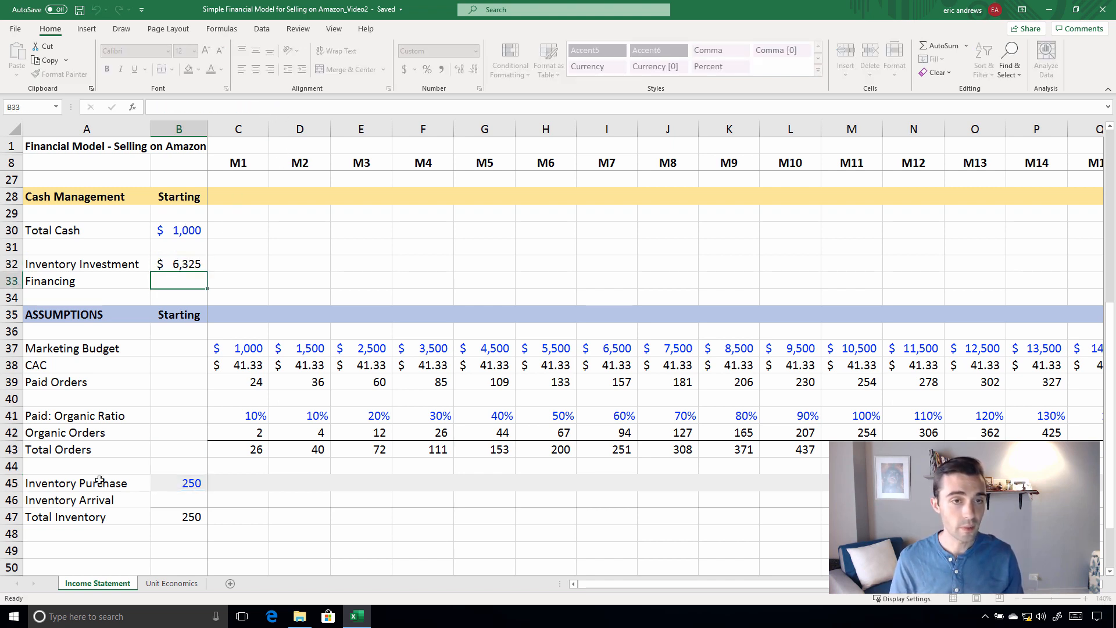
# Check the Product Costs in row 4 of the Unit Economics sheet and return to Inventory Investment on the Income Statement sheet
pyautogui.hotkey('ctrl', 'pagedown')
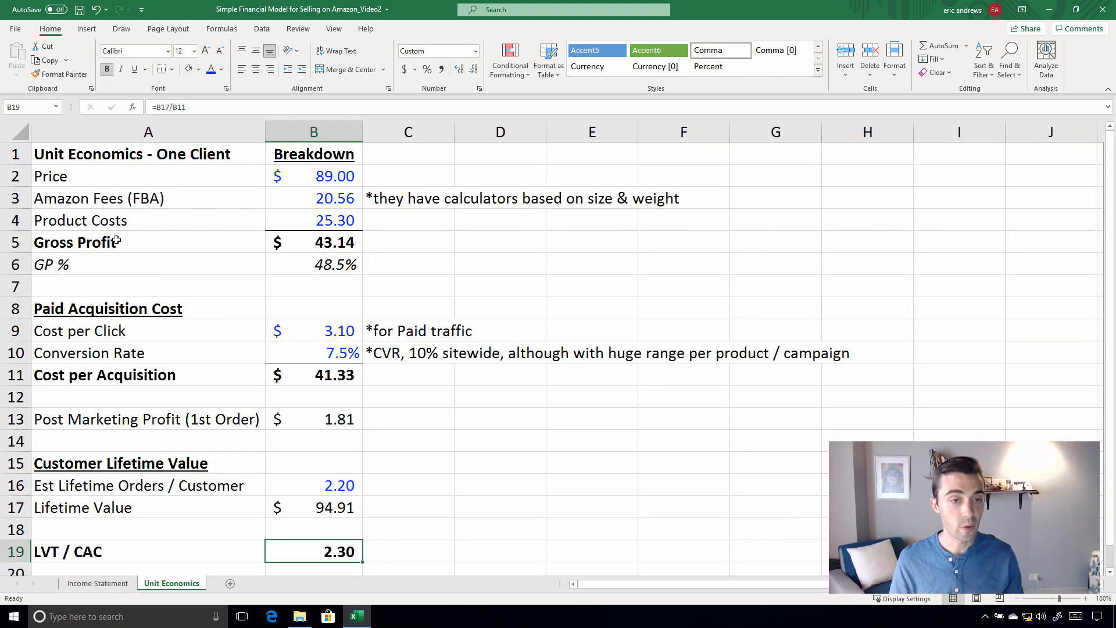
pyautogui.click(109, 220)
pyautogui.moveTo(291, 220); pyautogui.dragTo(175, 219)
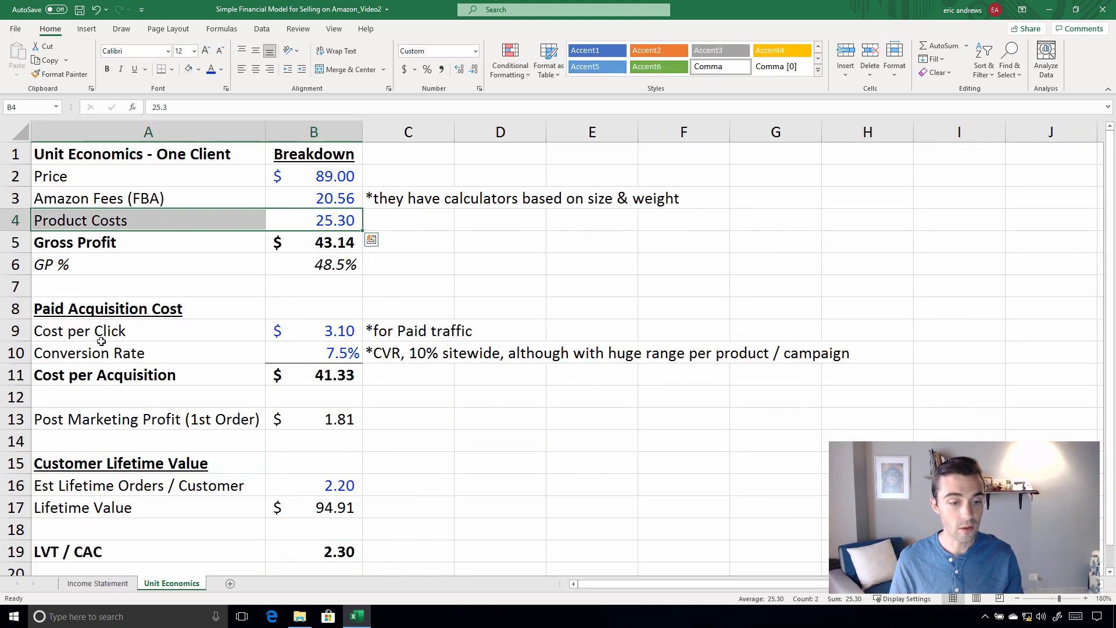
pyautogui.click(98, 583)
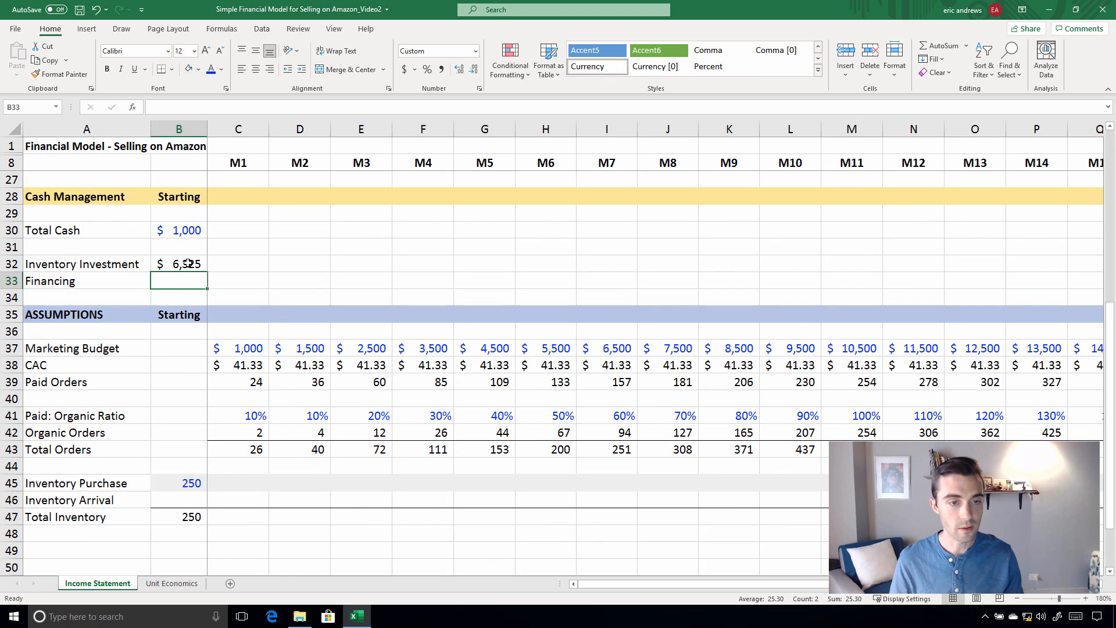
pyautogui.press('Up')
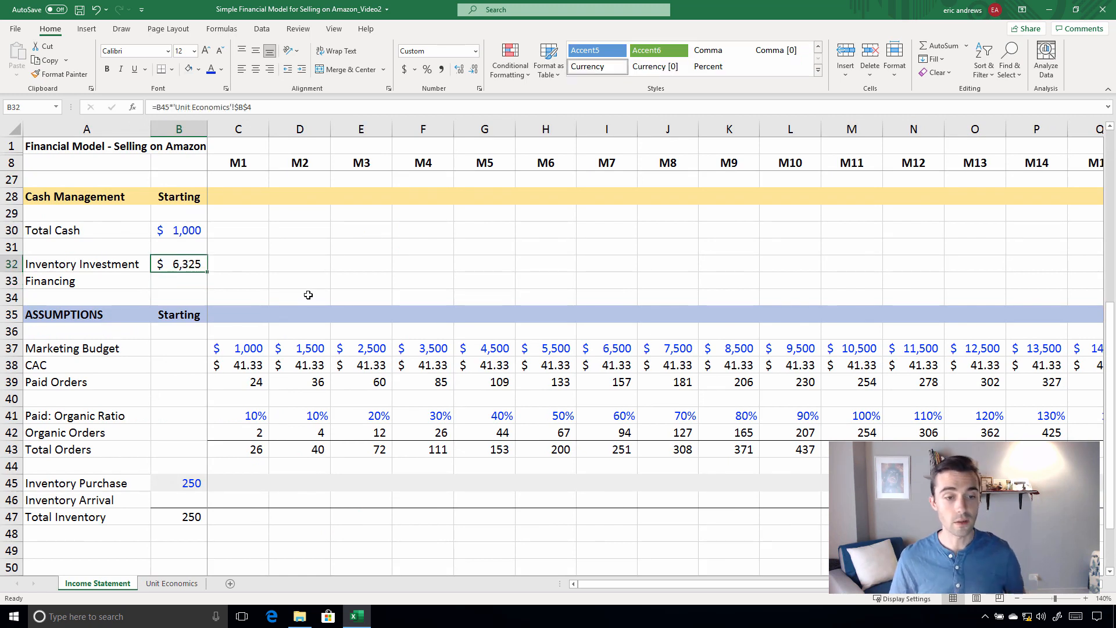
# Review the starting Total Cash, Inventory Investment, Inventory Purchase and Total Inventory in column B
pyautogui.press('Up')
pyautogui.press('Up')
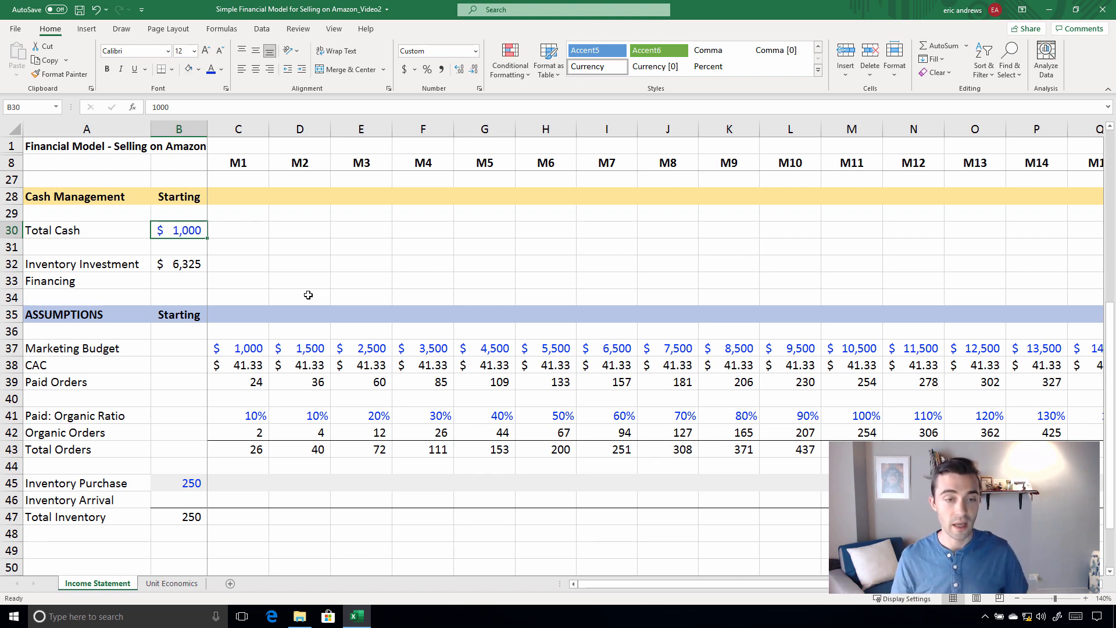
pyautogui.press('Down')
pyautogui.press('Down')
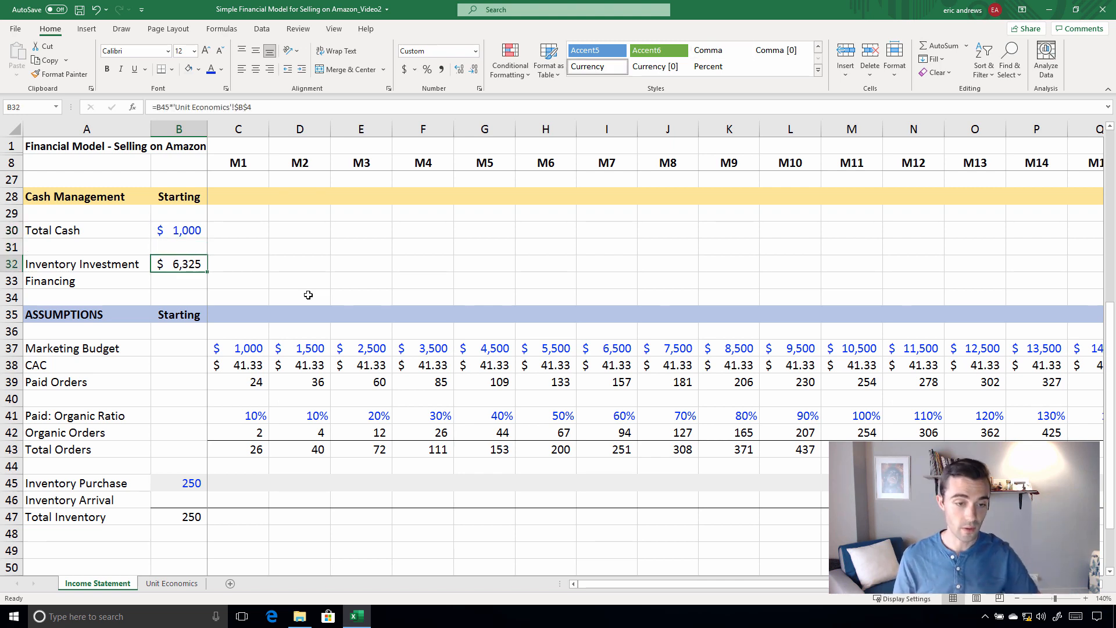
pyautogui.press('Down')
pyautogui.press('Down')
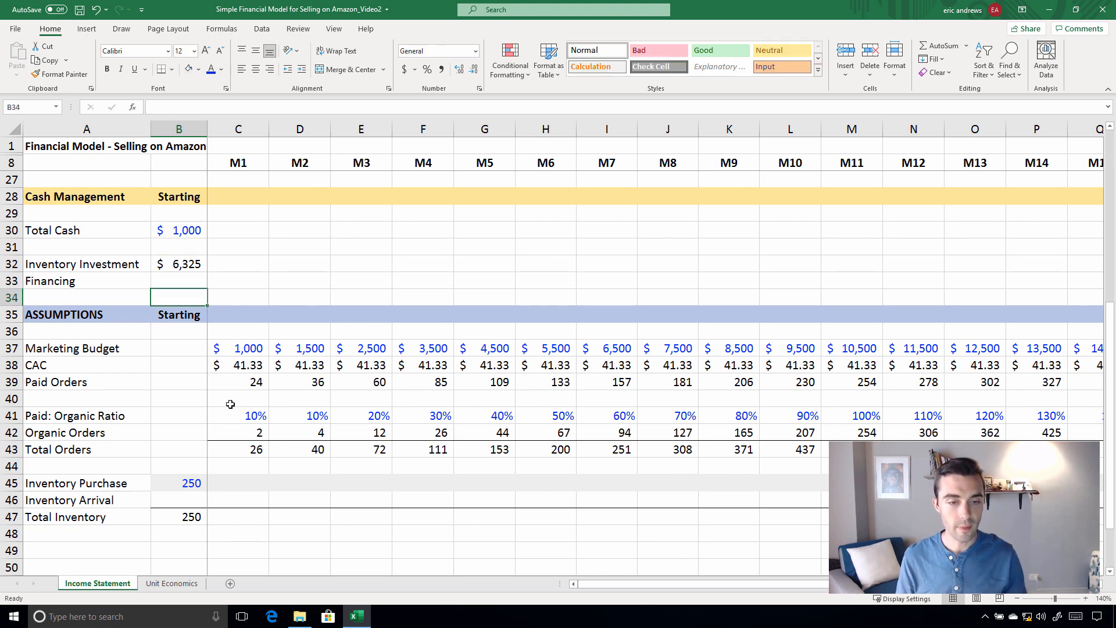
pyautogui.scroll(-1, 230, 404)
pyautogui.click(191, 432)
pyautogui.click(182, 465)
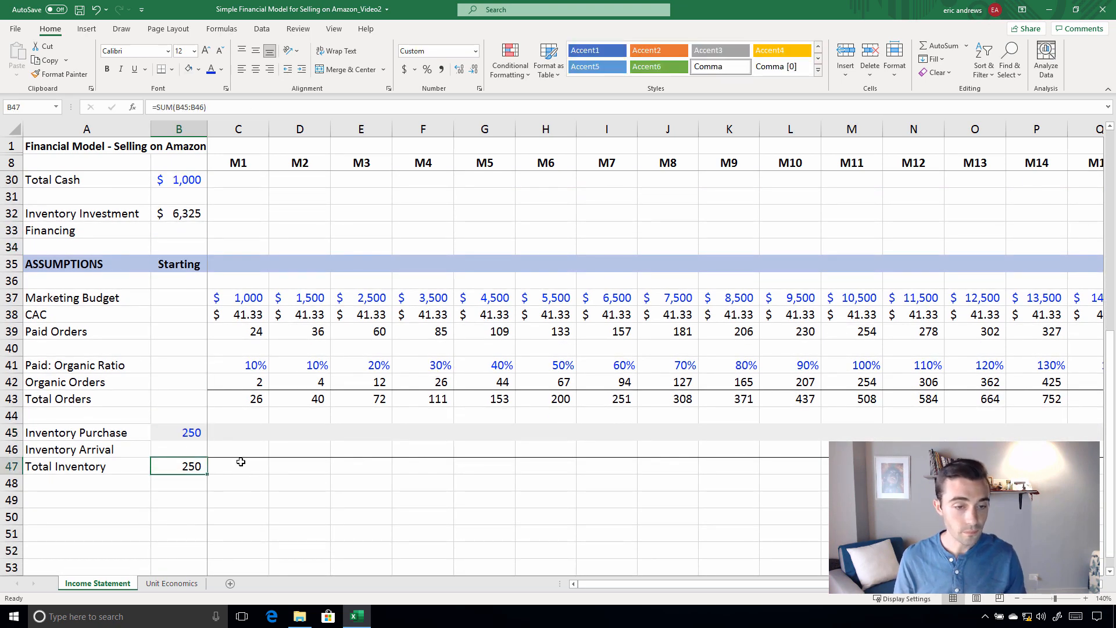
pyautogui.click(239, 461)
pyautogui.click(188, 433)
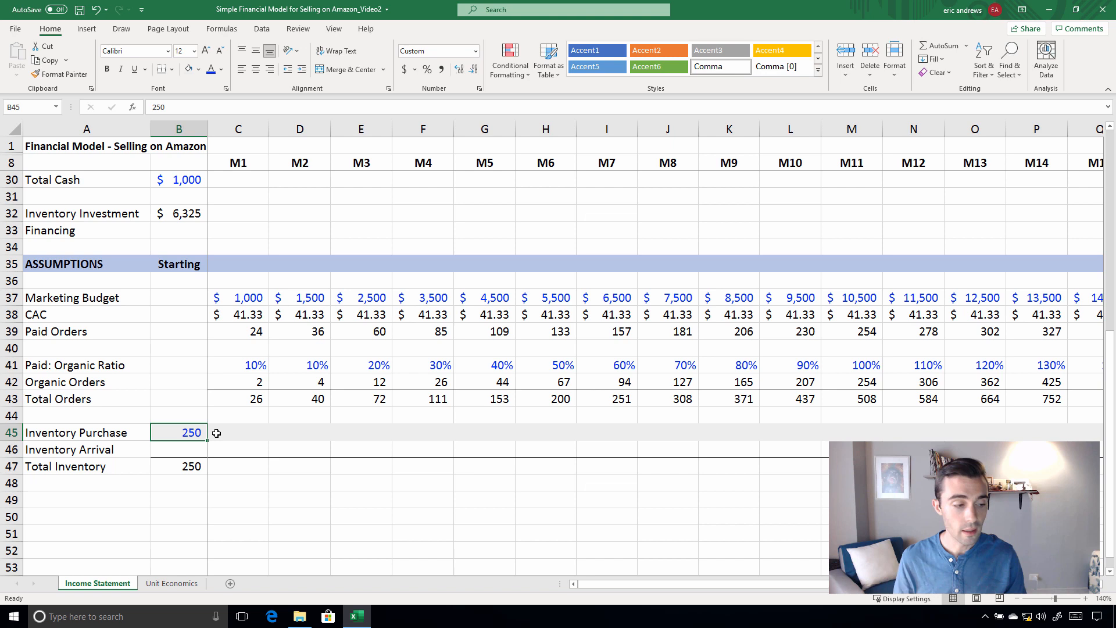
# Enter 500 as the M2 Inventory Purchase in D45
pyautogui.click(280, 427)
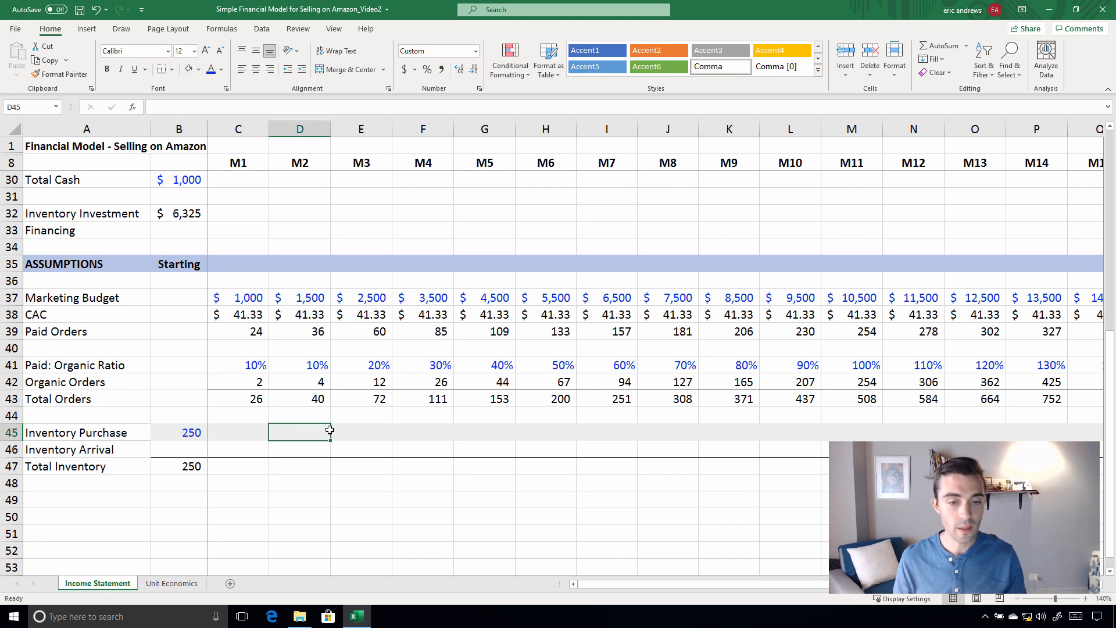
pyautogui.write('500')
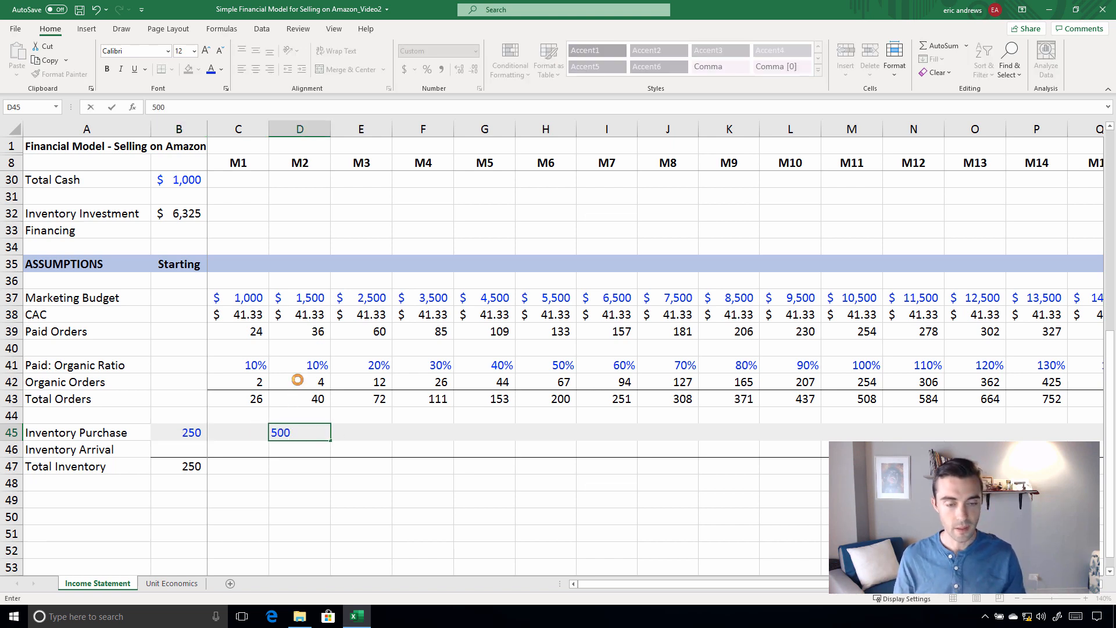
pyautogui.hotkey('ctrl', 'Return')
pyautogui.click(21, 432)
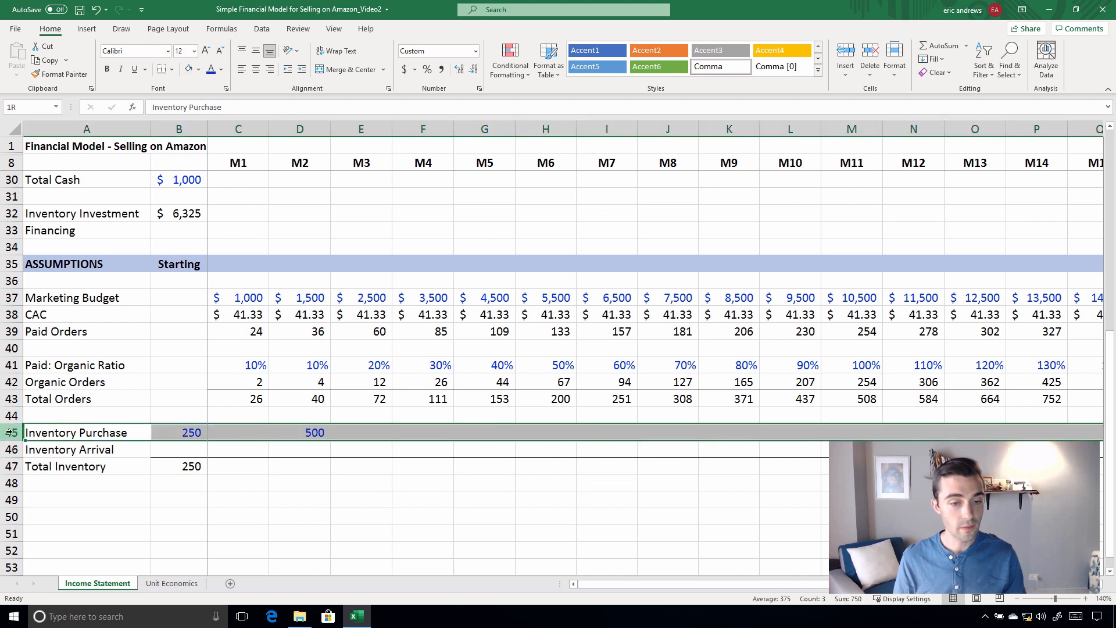
# Link the M5 Inventory Arrival in G46 to the M2 Inventory Purchase with the formula =D45
pyautogui.click(314, 434)
pyautogui.click(357, 431)
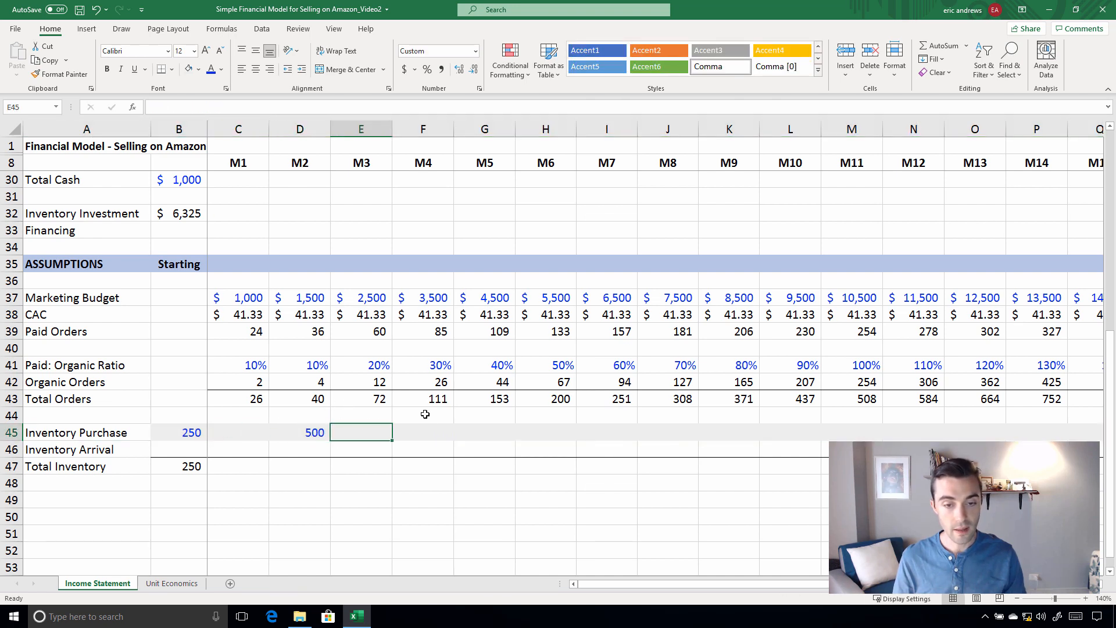
pyautogui.click(427, 430)
pyautogui.click(489, 432)
pyautogui.click(487, 447)
pyautogui.write('=')
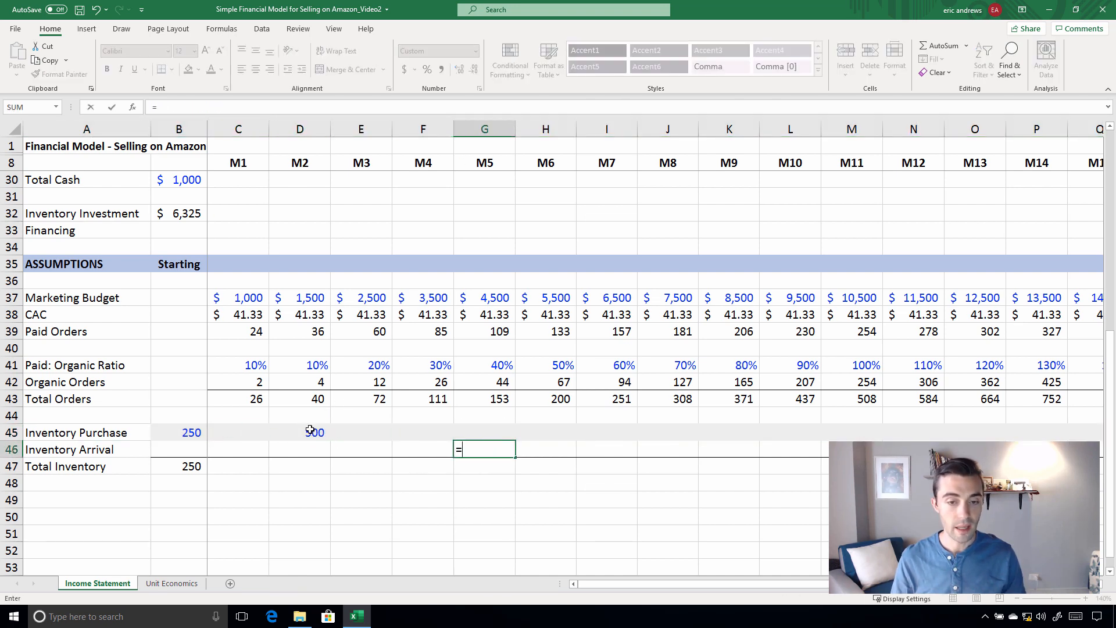
pyautogui.click(315, 433)
pyautogui.hotkey('ctrl', 'Return')
# Review the lead time from the M2 Inventory Purchase to M5 and the Inventory Arrival formula in G46 without changing it
pyautogui.click(291, 435)
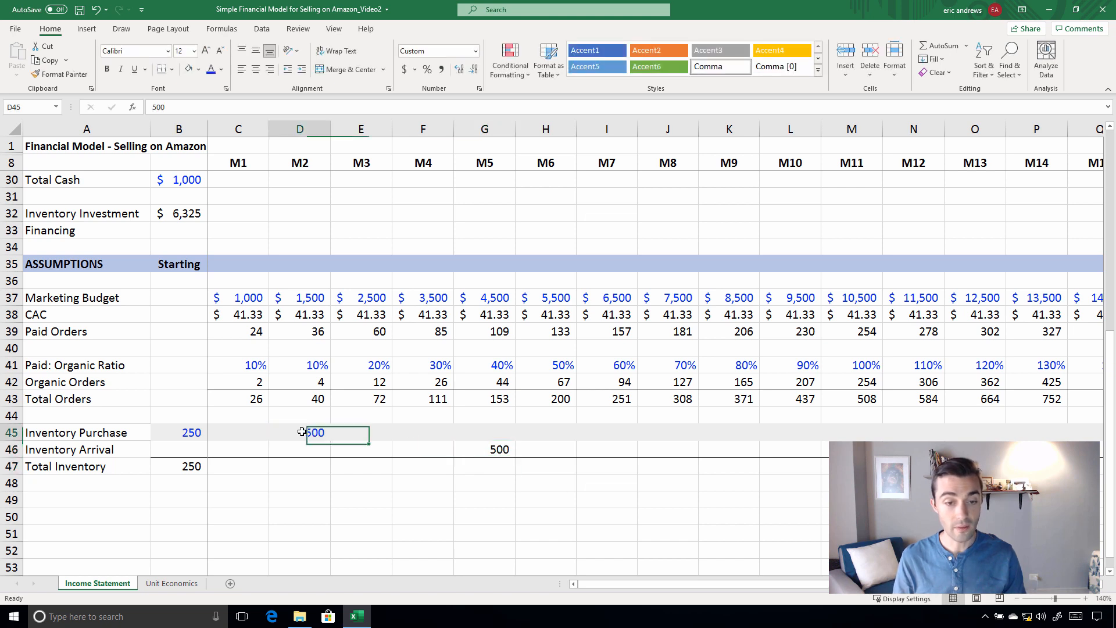
pyautogui.click(494, 129)
pyautogui.moveTo(304, 431); pyautogui.dragTo(504, 431)
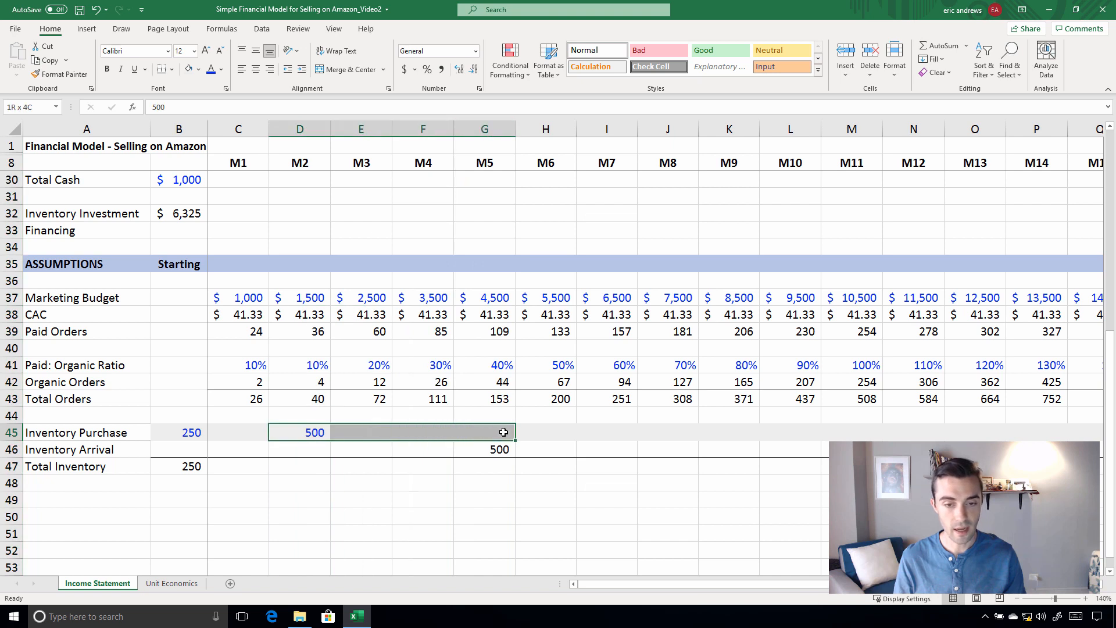
pyautogui.click(495, 448)
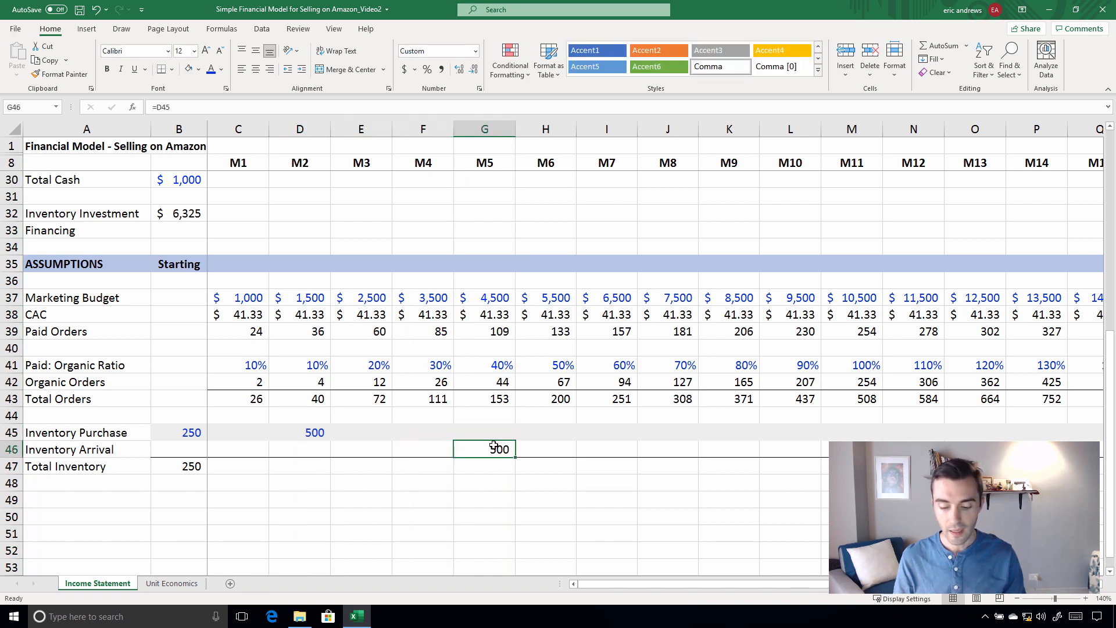
pyautogui.doubleClick(494, 446)
pyautogui.press('Escape')
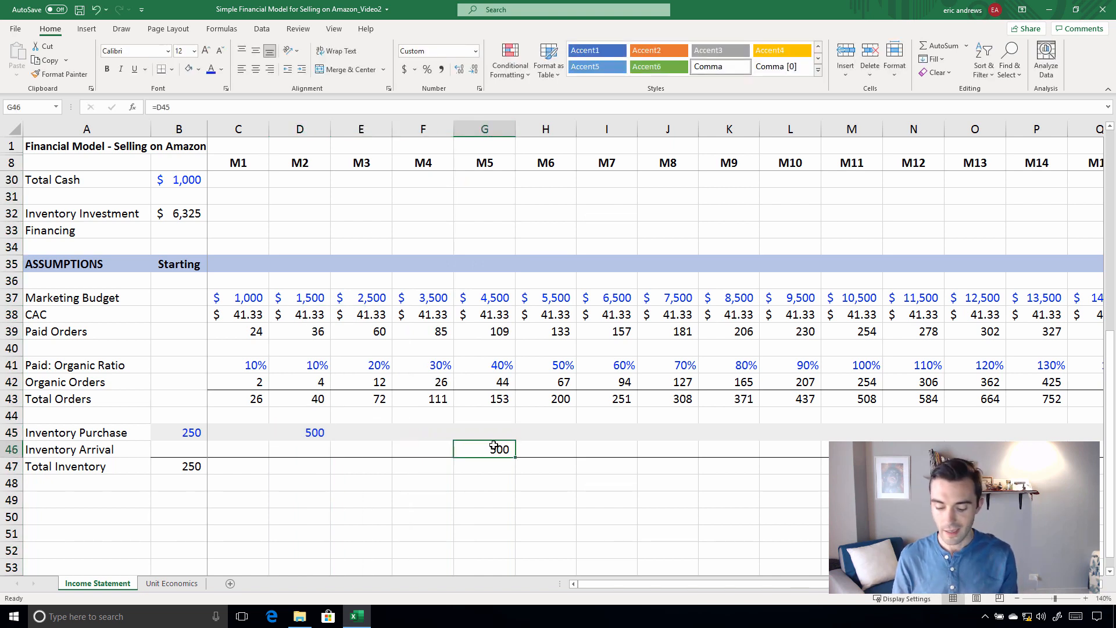
# Copy the M5 Inventory Arrival formula in G46 across the row through M16 in R46
pyautogui.hotkey('ctrl', 'c')
pyautogui.hotkey('shift', 'Right')
pyautogui.hotkey('shift', 'Right')
pyautogui.hotkey('shift', 'Right')
pyautogui.hotkey('shift', 'Right')
pyautogui.hotkey('shift', 'Right')
pyautogui.hotkey('shift', 'Right')
pyautogui.hotkey('shift', 'Right')
pyautogui.hotkey('shift', 'Right')
pyautogui.hotkey('shift', 'Right')
pyautogui.hotkey('shift', 'Right')
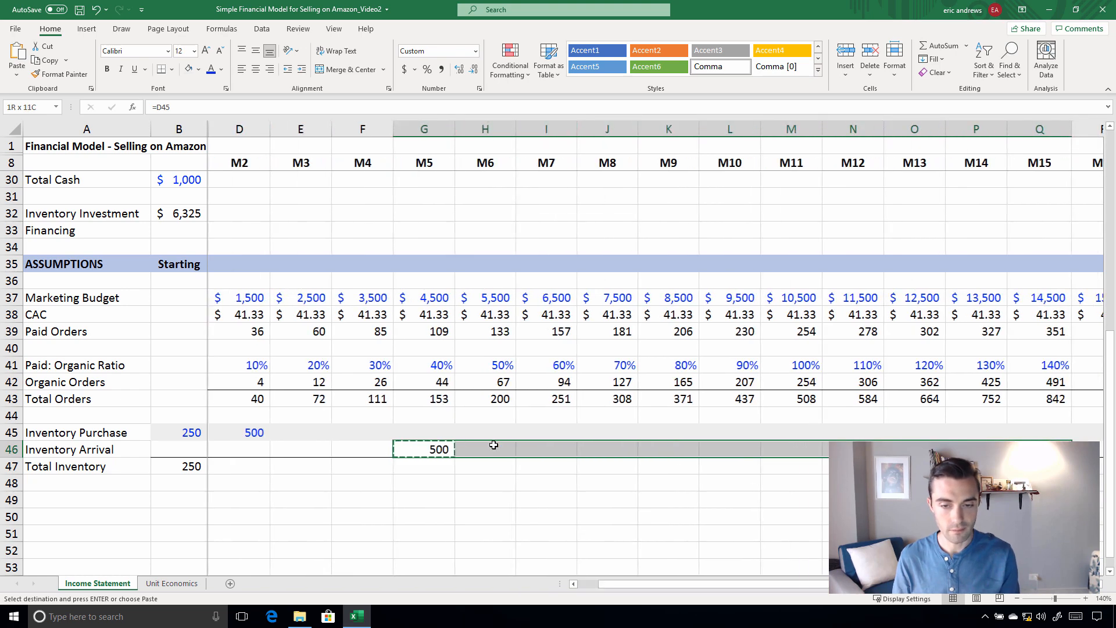
pyautogui.hotkey('shift', 'Right')
pyautogui.hotkey('shift', 'Right')
pyautogui.hotkey('shift', 'Right')
pyautogui.hotkey('shift', 'Right')
pyautogui.hotkey('shift', 'Left')
pyautogui.hotkey('shift', 'Left')
pyautogui.hotkey('shift', 'Left')
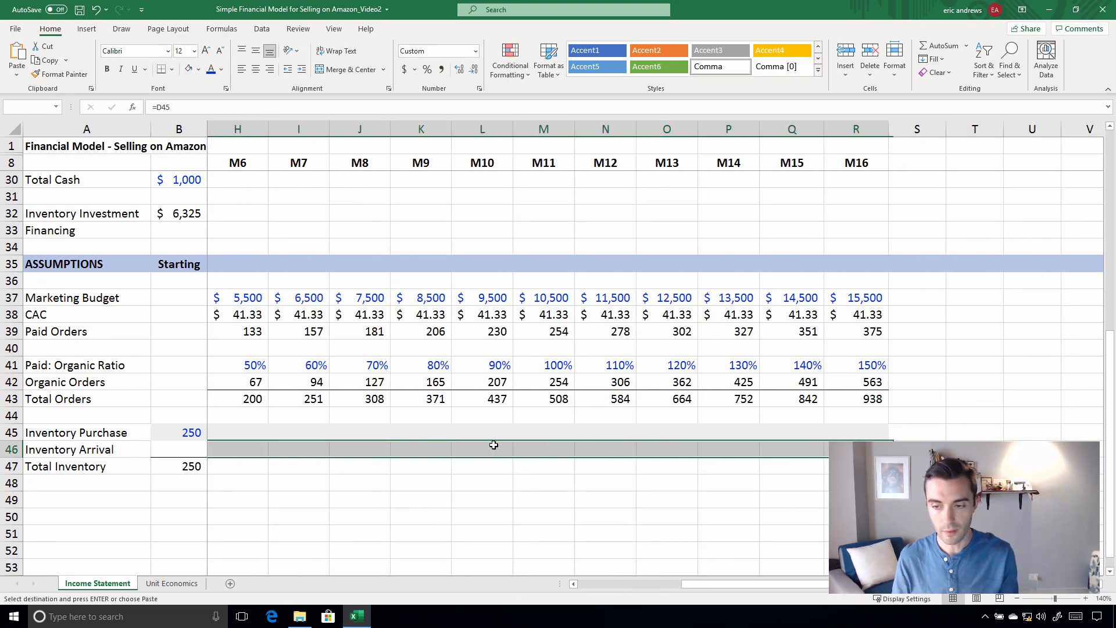
pyautogui.hotkey('ctrl', 'v')
pyautogui.press('Left')
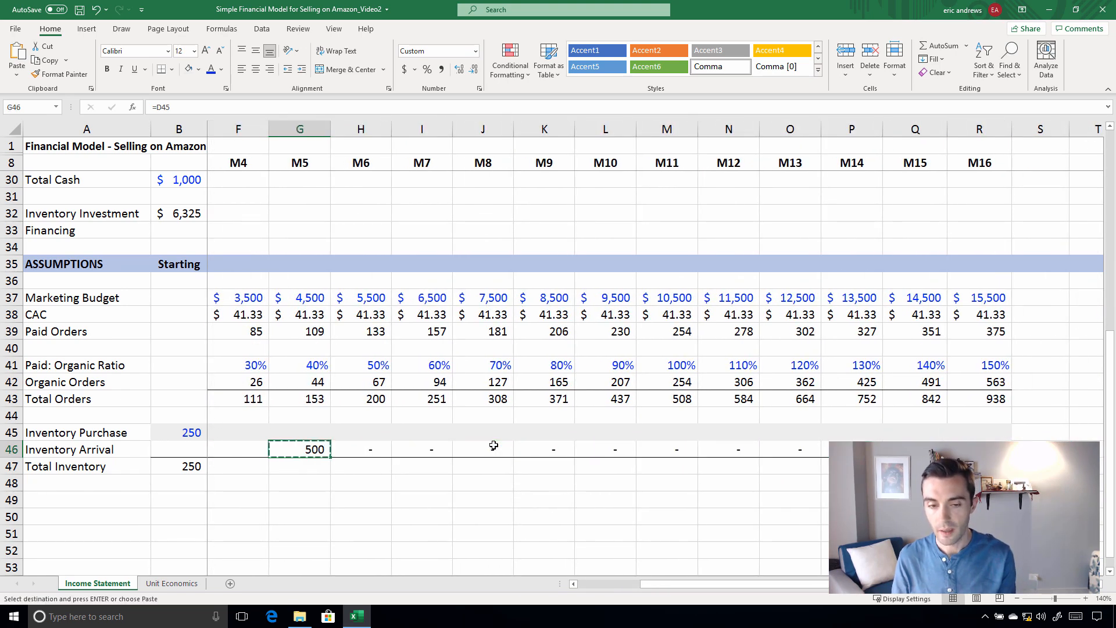
# Calculate the M1 Total Inventory in C47 from the starting inventory, Paid Orders and Inventory Arrival with the formula =B47-C39+C46
pyautogui.press('Down')
pyautogui.press('Down')
pyautogui.press('Left')
pyautogui.press('Left')
pyautogui.press('Left')
pyautogui.press('Left')
pyautogui.press('Left')
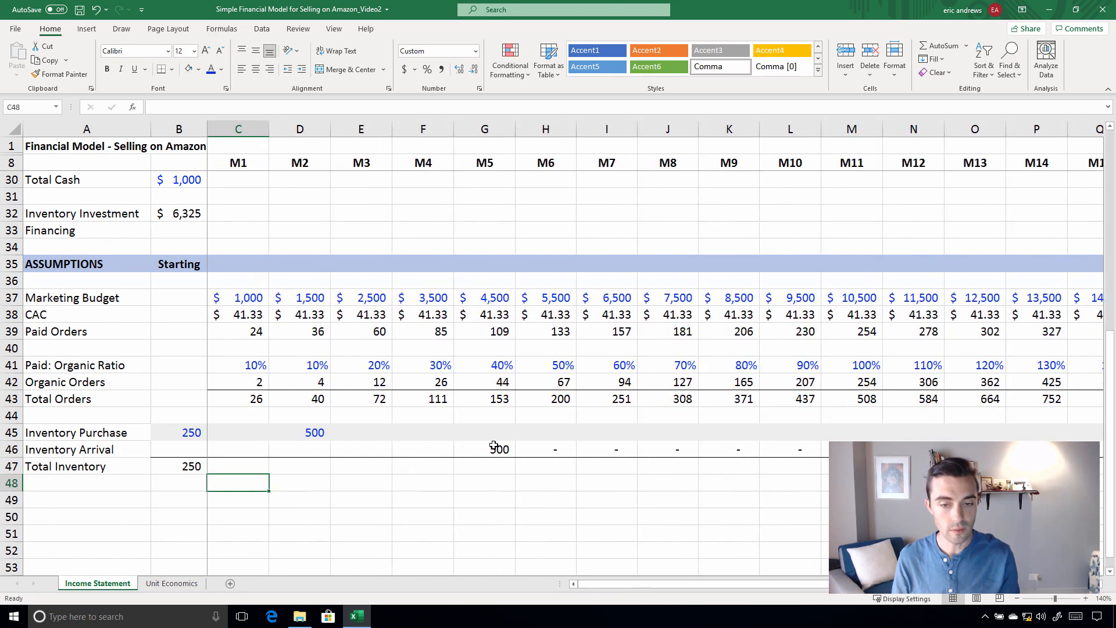
pyautogui.press('Escape')
pyautogui.press('Right')
pyautogui.press('Right')
pyautogui.press('Up')
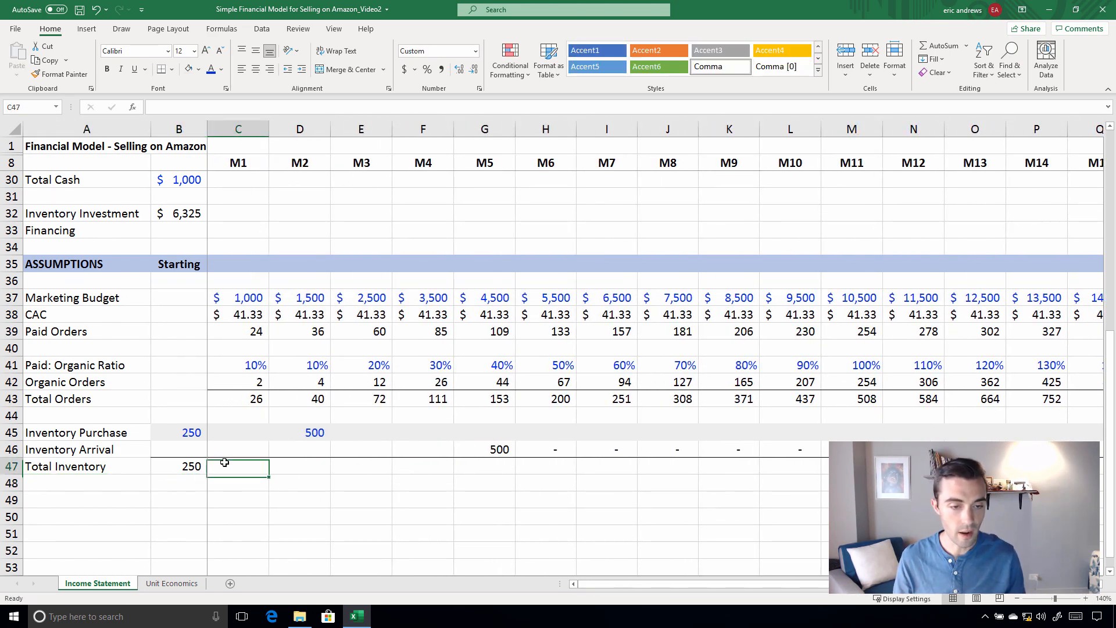
pyautogui.write('=')
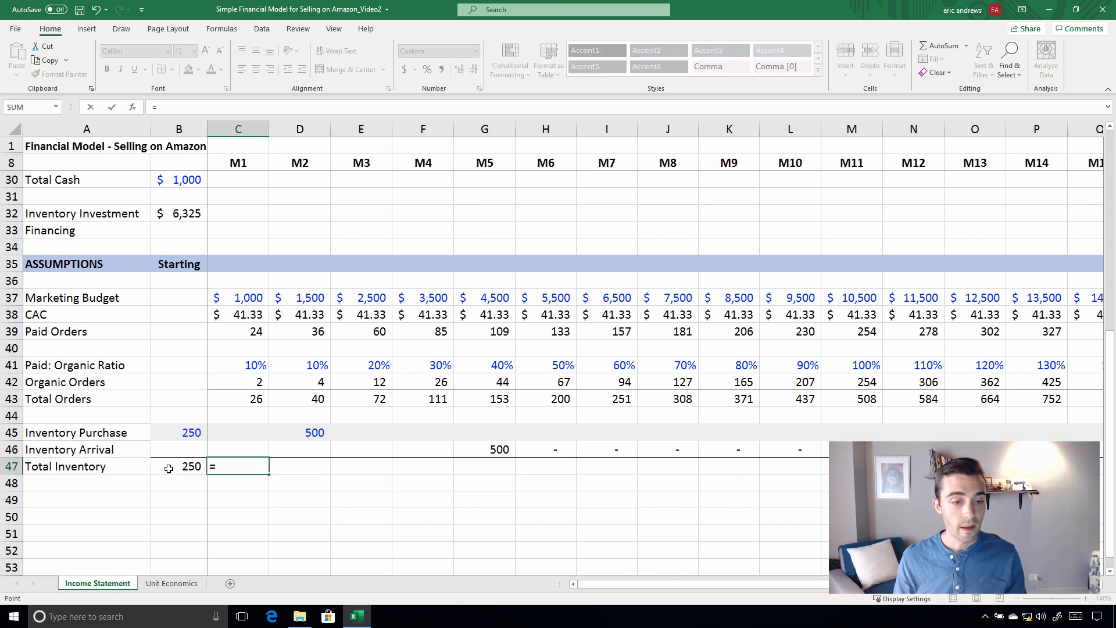
pyautogui.click(162, 466)
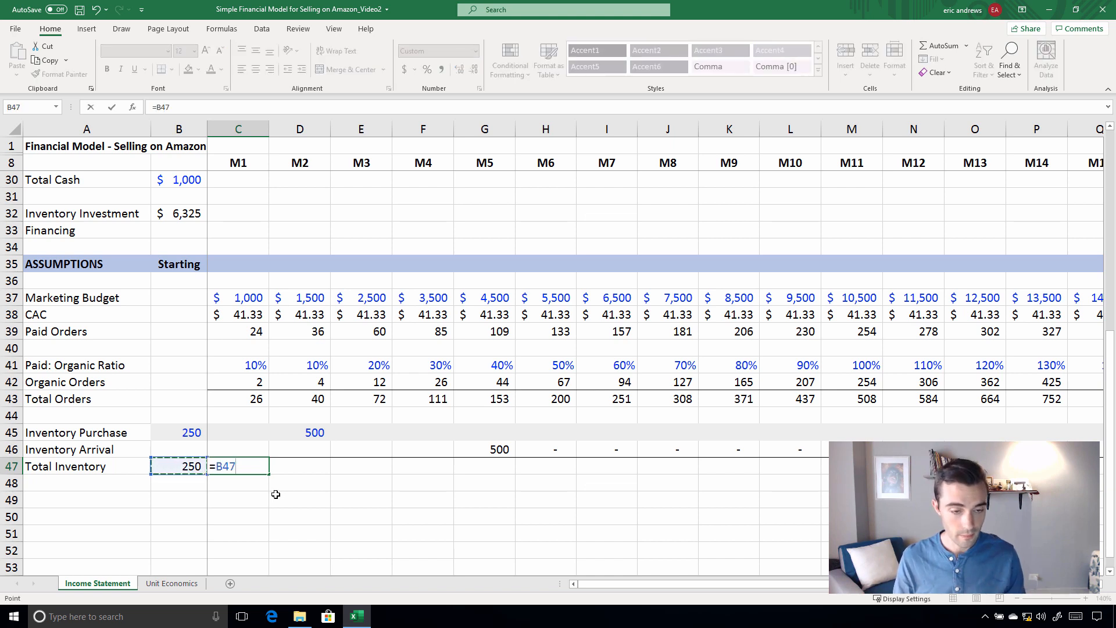
pyautogui.write('-')
pyautogui.click(242, 334)
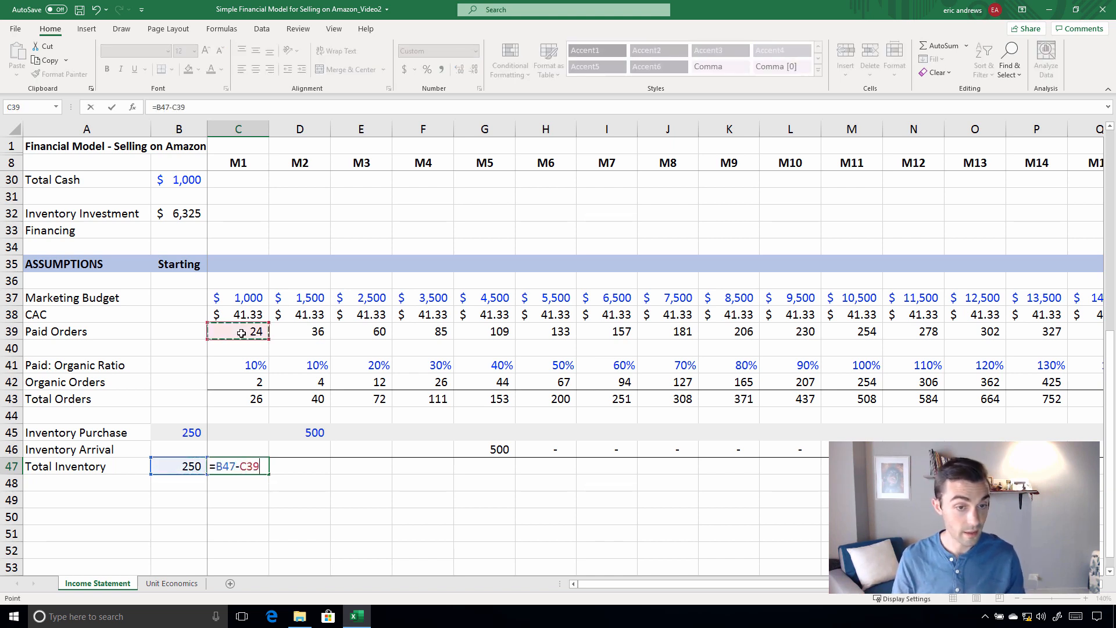
pyautogui.write('+')
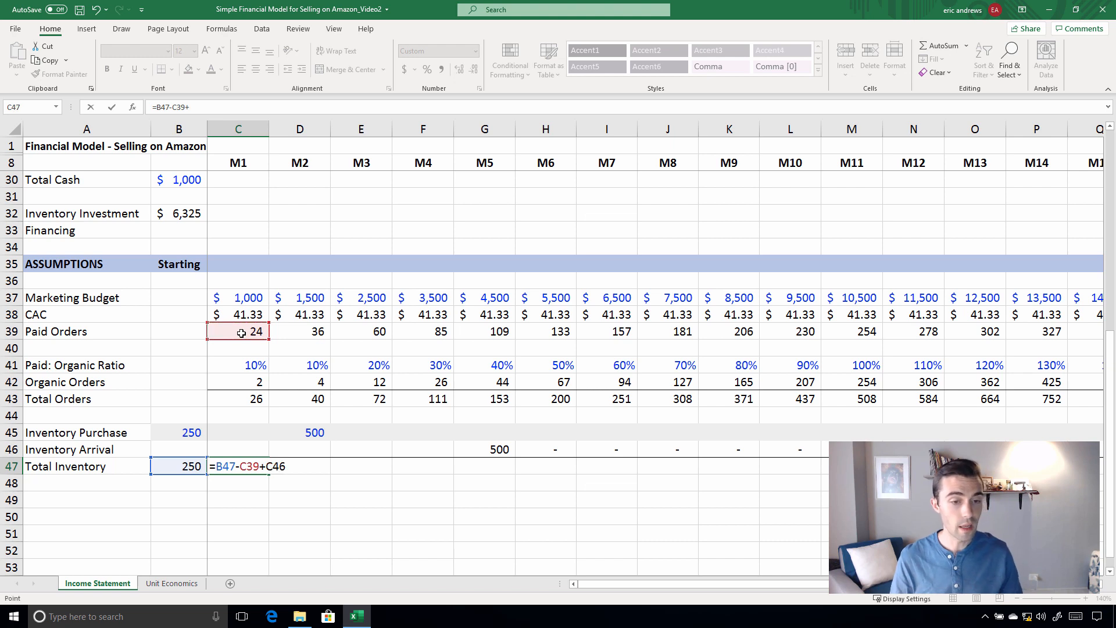
pyautogui.hotkey('ctrl', 'Return')
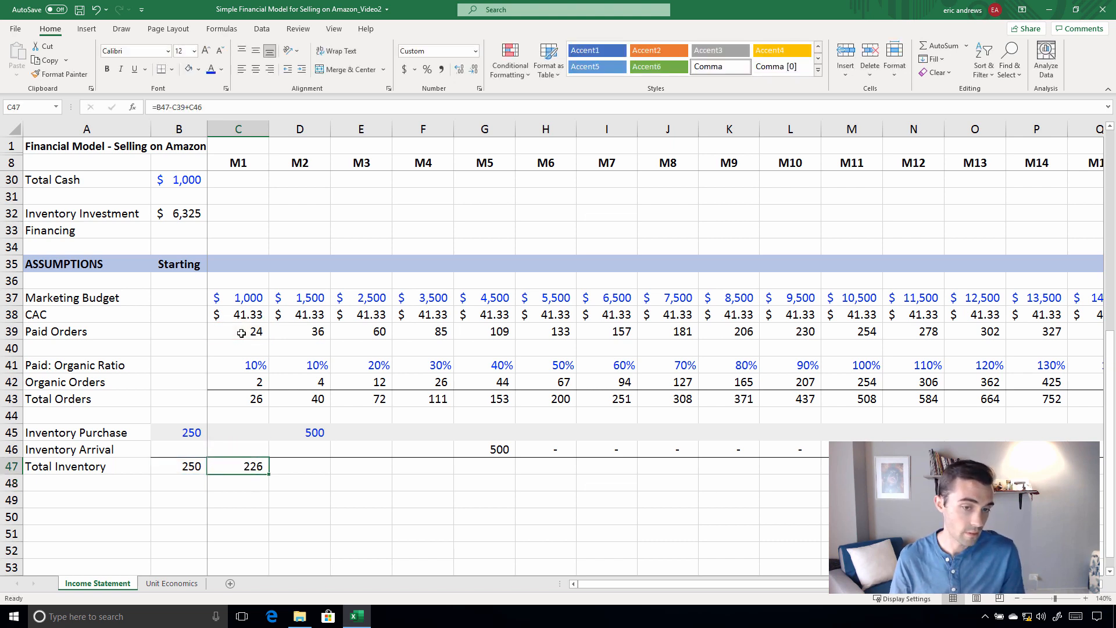
# Copy the M1 Total Inventory formula in C47 across through M5 in G47
pyautogui.hotkey('ctrl', 'c')
pyautogui.hotkey('shift', 'Right')
pyautogui.hotkey('shift', 'Right')
pyautogui.hotkey('shift', 'Right')
pyautogui.hotkey('shift', 'Right')
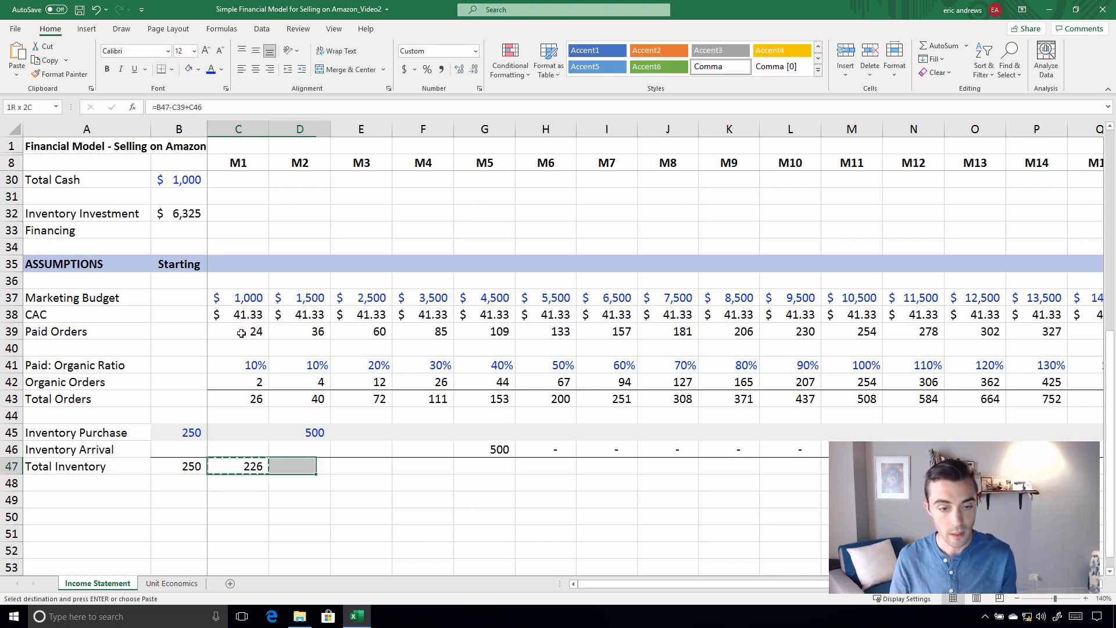
pyautogui.hotkey('ctrl', 'v')
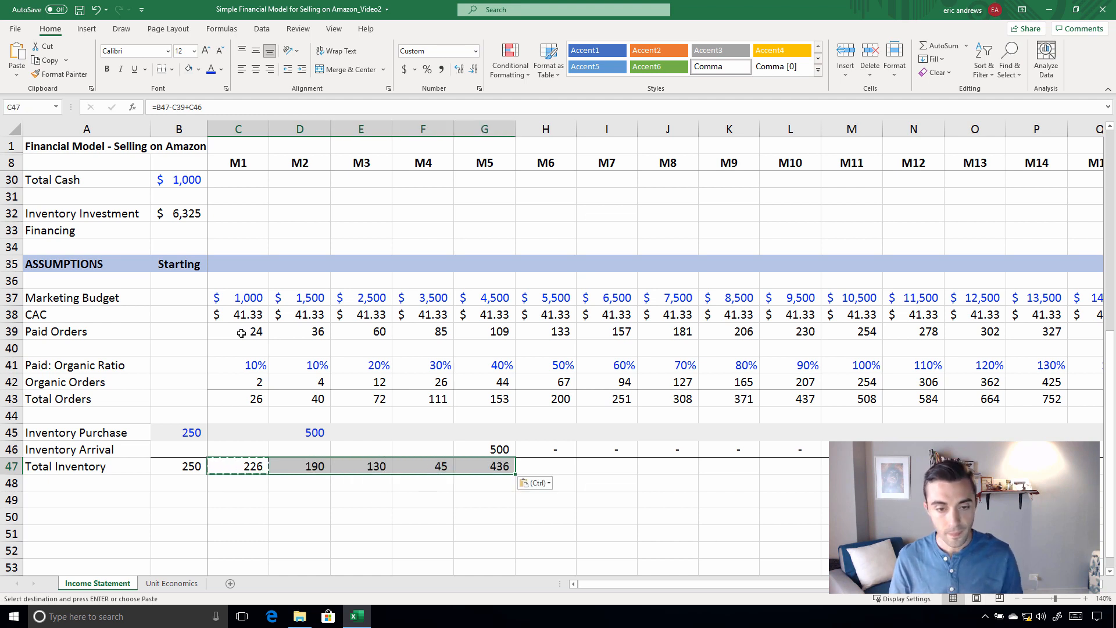
# Check the Total Inventory from M2 to M5 against the Inventory Arrival in M5
pyautogui.click(276, 472)
pyautogui.click(346, 471)
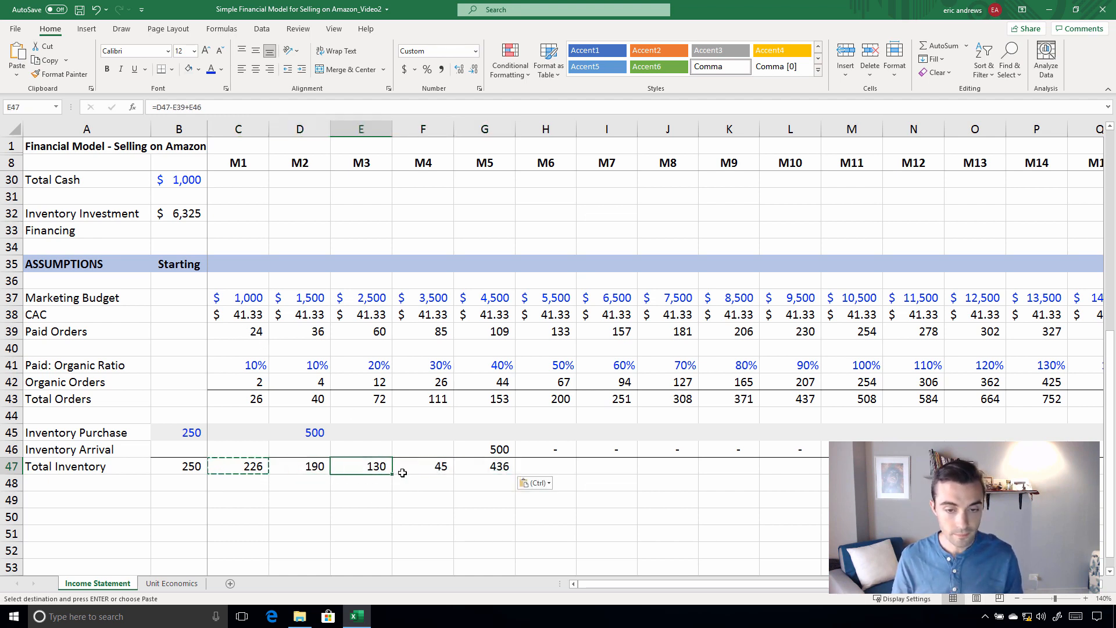
pyautogui.click(405, 468)
pyautogui.click(495, 437)
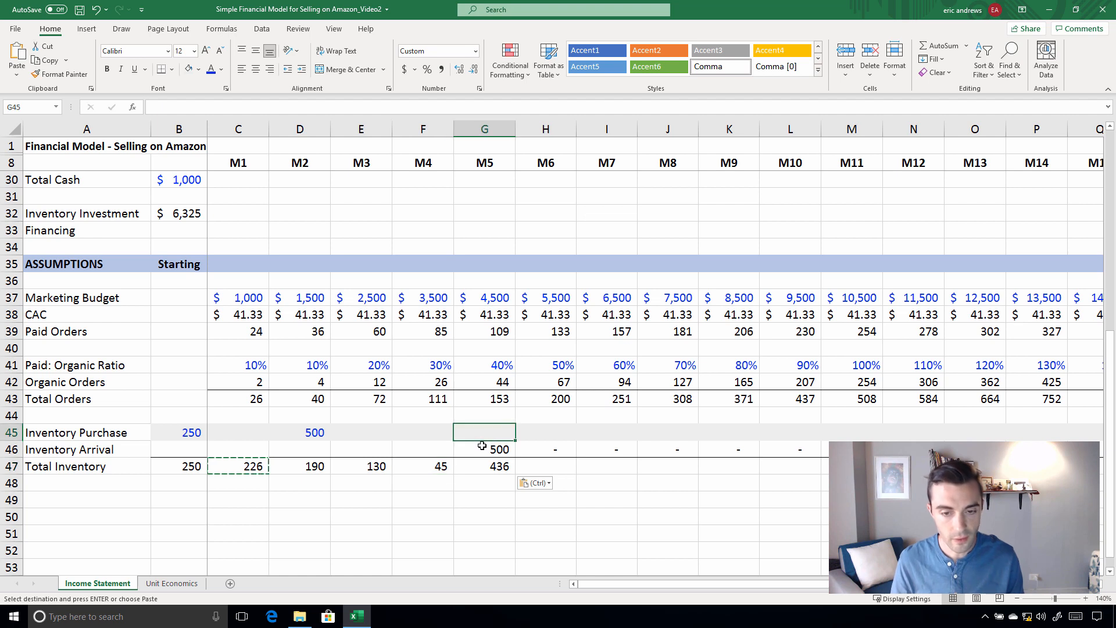
pyautogui.click(483, 446)
pyautogui.click(489, 462)
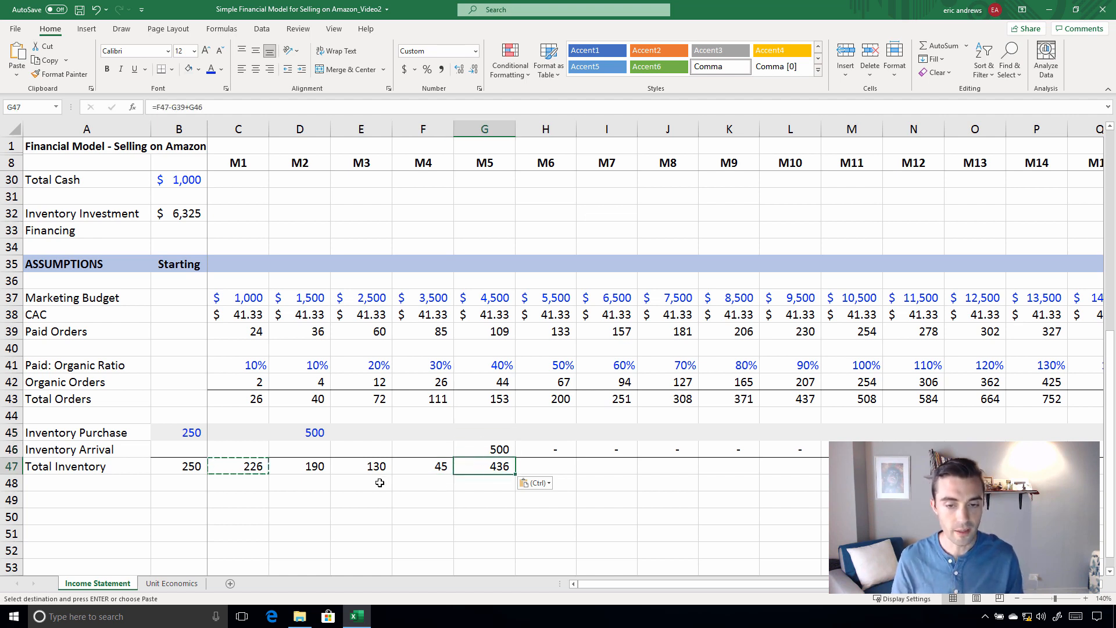
pyautogui.press('Up')
pyautogui.press('Down')
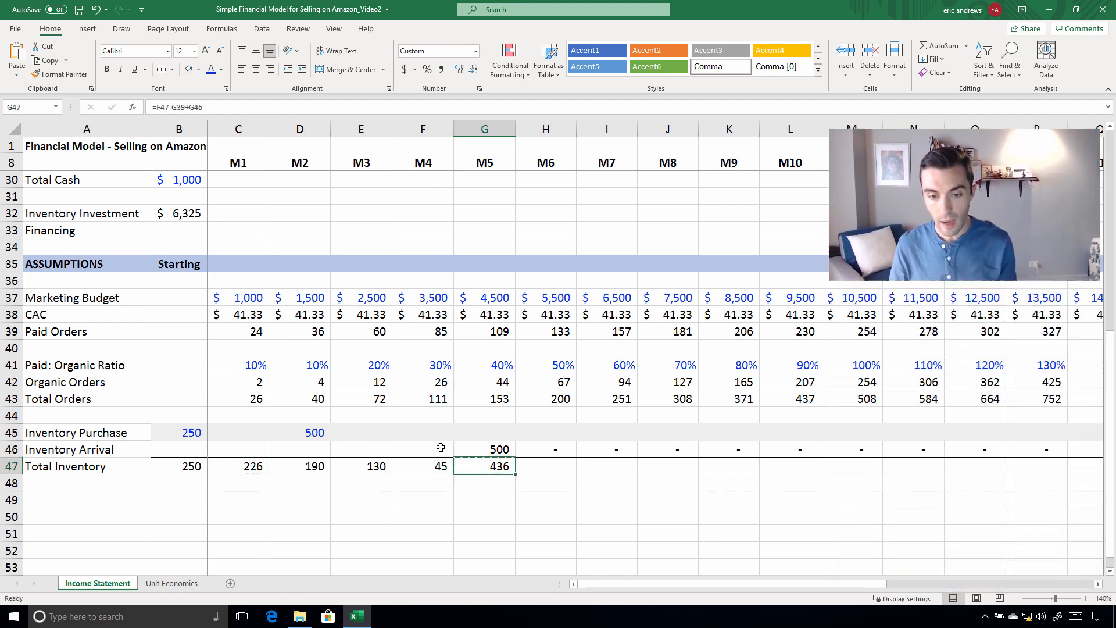
# Extend the Total Inventory formula from M5 in G47 across the row through M16 in R47
pyautogui.hotkey('ctrl', 'c')
pyautogui.hotkey('shift', 'Right')
pyautogui.hotkey('shift', 'Right')
pyautogui.hotkey('shift', 'Right')
pyautogui.hotkey('shift', 'Right')
pyautogui.hotkey('shift', 'Right')
pyautogui.hotkey('shift', 'Right')
pyautogui.hotkey('shift', 'Right')
pyautogui.hotkey('shift', 'Right')
pyautogui.hotkey('shift', 'Right')
pyautogui.hotkey('shift', 'Right')
pyautogui.hotkey('shift', 'Right')
pyautogui.hotkey('shift', 'Right')
pyautogui.hotkey('shift', 'Right')
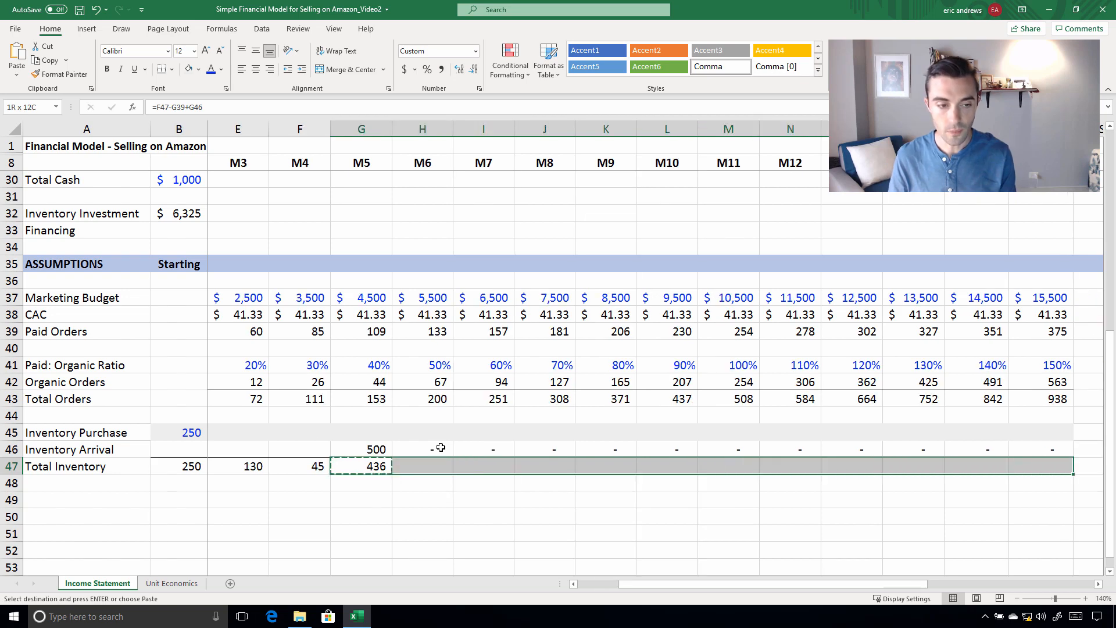
pyautogui.hotkey('shift', 'Left')
pyautogui.hotkey('shift', 'Left')
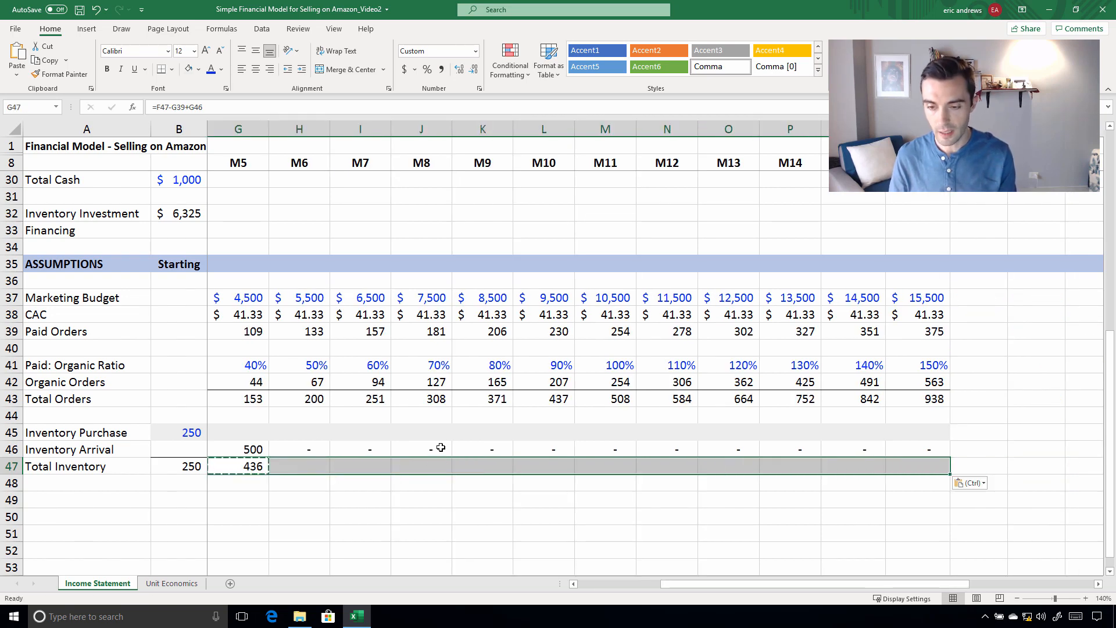
pyautogui.press('Return')
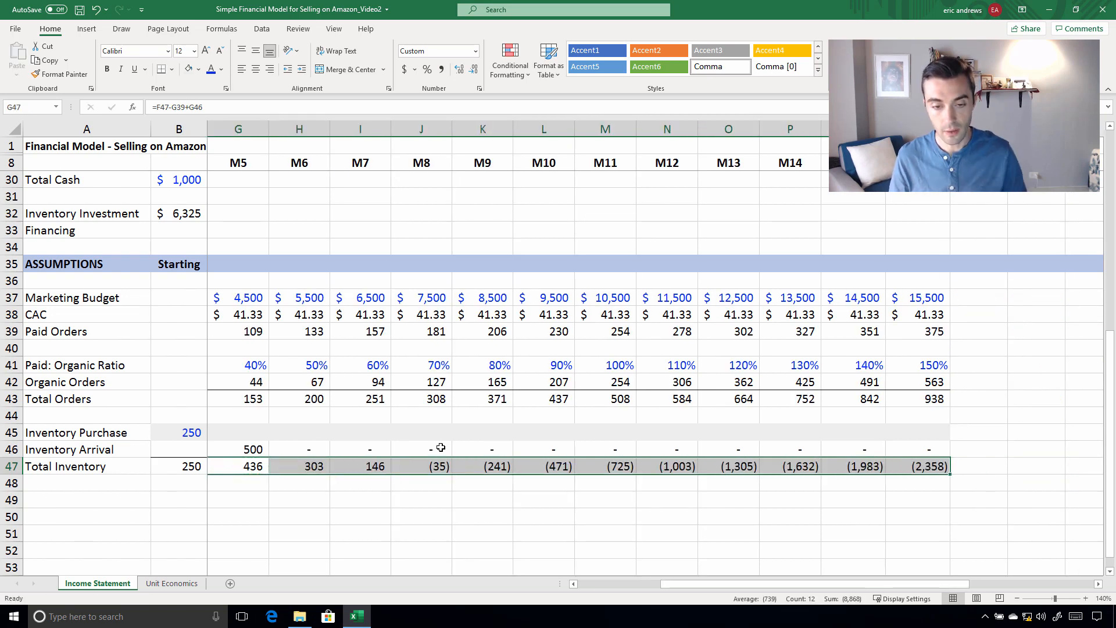
# Review the Total Inventory row through M16 and trace the M2 Inventory Purchase to its M5 arrival and the following months' totals
pyautogui.moveTo(442, 465); pyautogui.dragTo(924, 466)
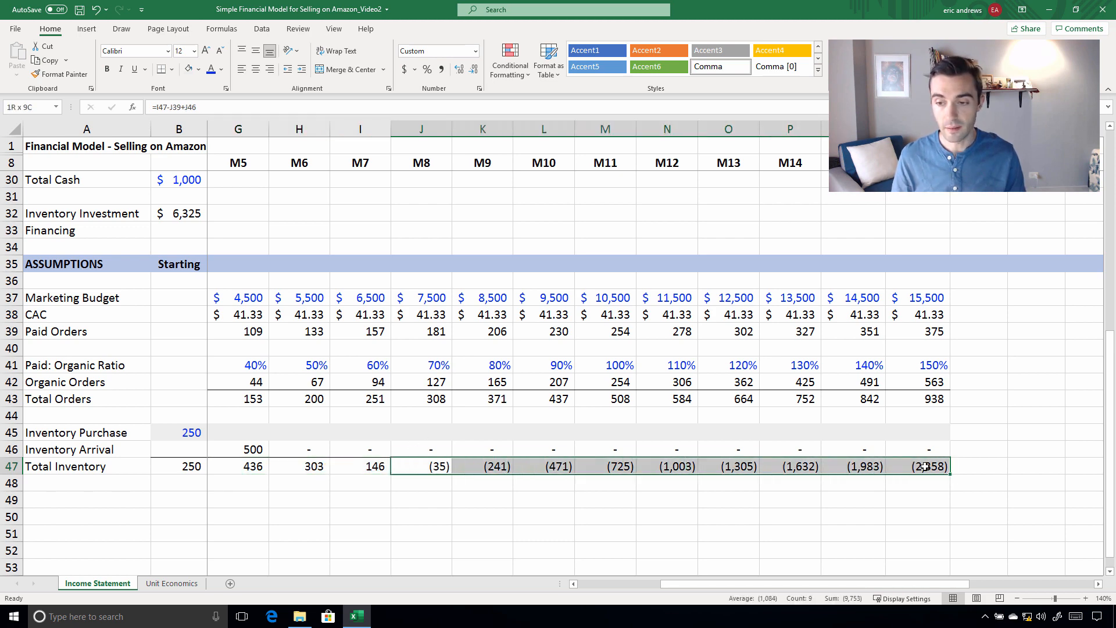
pyautogui.press('Left')
pyautogui.press('Left')
pyautogui.press('Left')
pyautogui.press('Left')
pyautogui.press('Left')
pyautogui.press('Left')
pyautogui.press('Left')
pyautogui.press('Left')
pyautogui.press('Left')
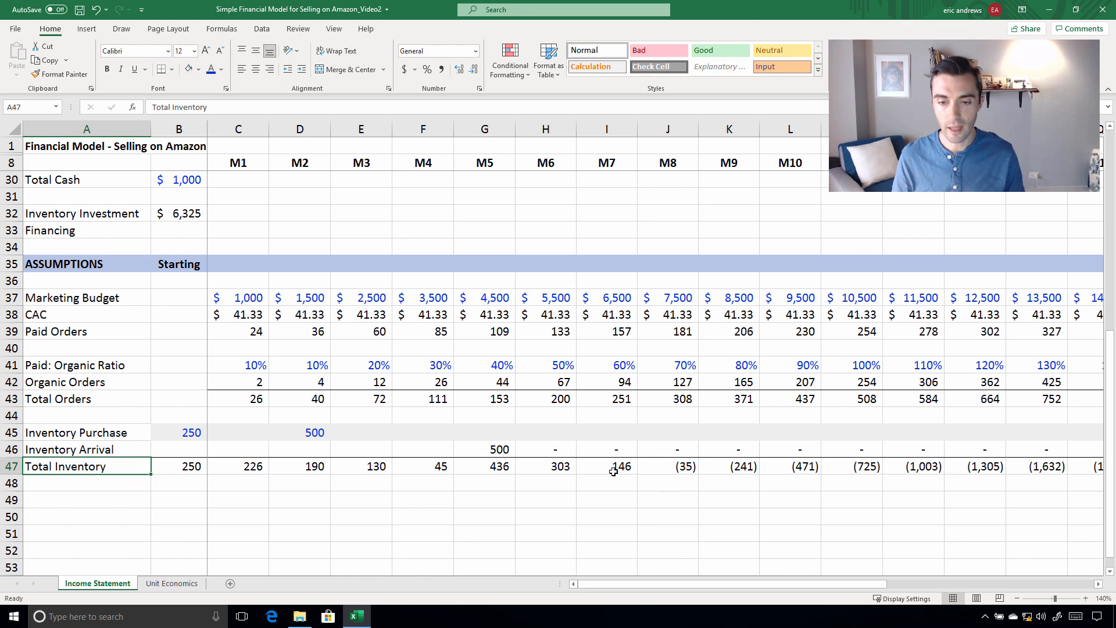
pyautogui.click(613, 470)
pyautogui.press('Left')
pyautogui.press('Left')
pyautogui.press('Left')
pyautogui.press('Left')
pyautogui.press('Left')
pyautogui.press('Left')
pyautogui.press('Left')
pyautogui.press('Left')
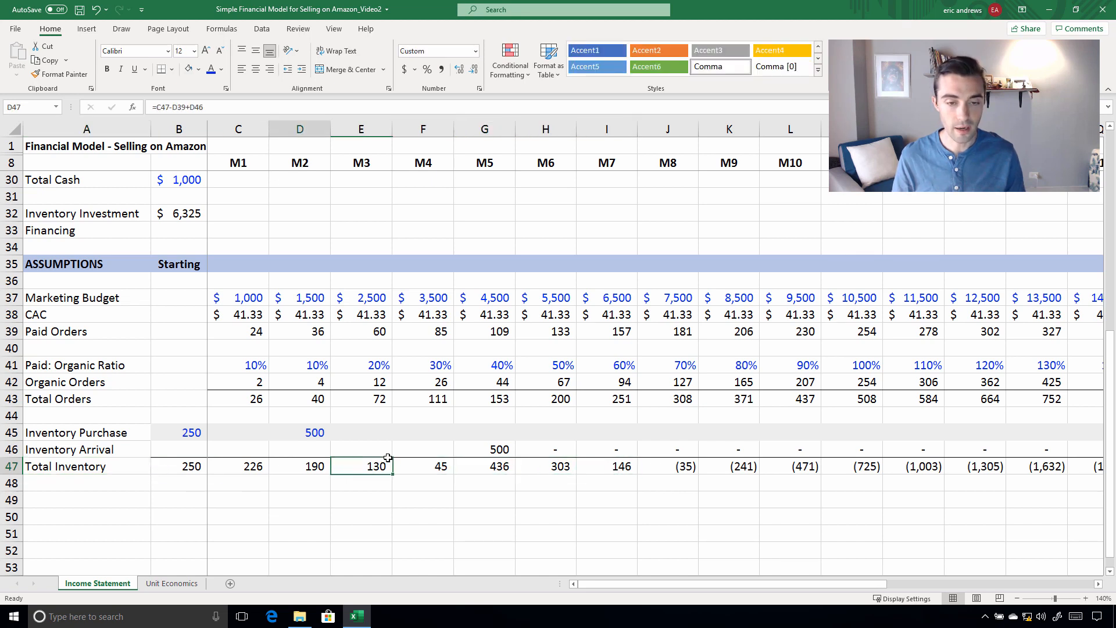
pyautogui.click(307, 432)
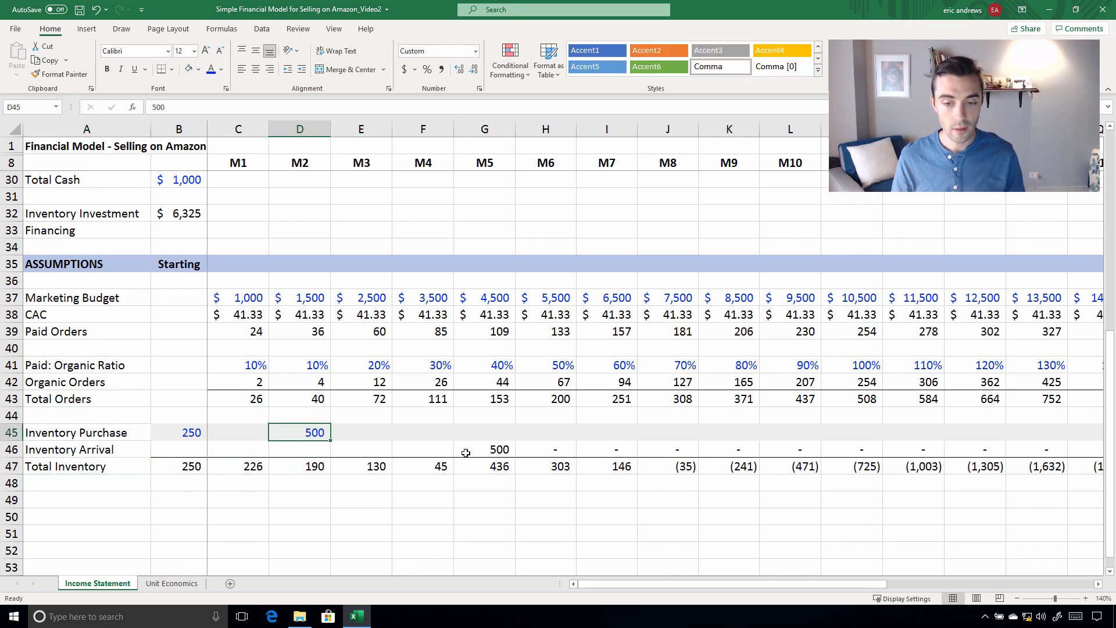
pyautogui.moveTo(477, 452); pyautogui.dragTo(490, 467)
pyautogui.click(492, 466)
pyautogui.click(526, 465)
pyautogui.click(590, 464)
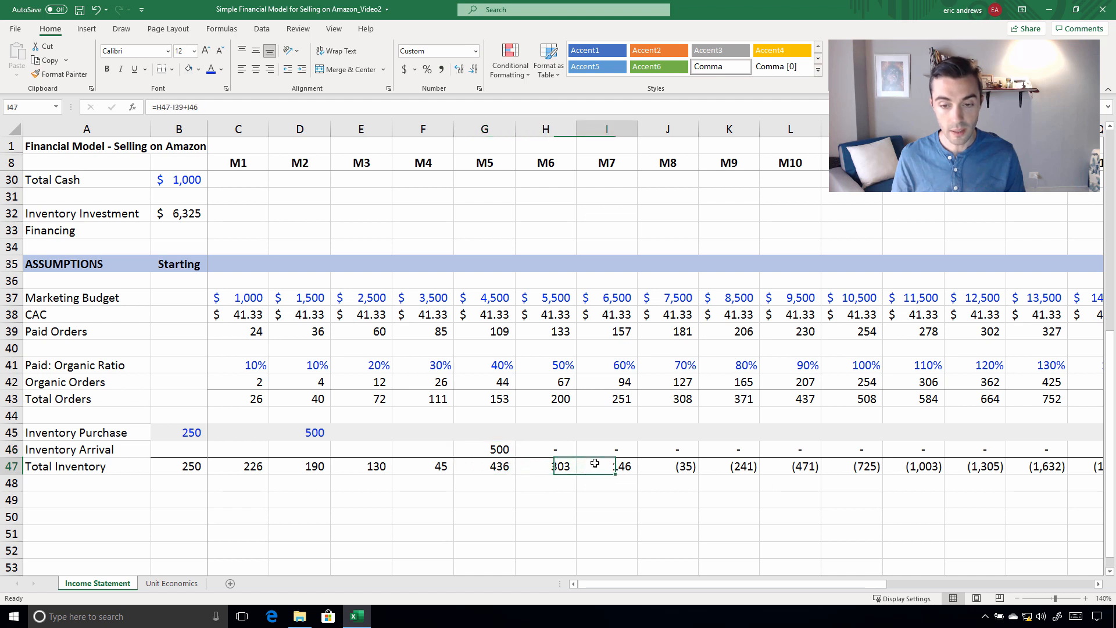
# Copy the 500-unit M2 Inventory Purchase from D45 to M4 in F45
pyautogui.click(319, 432)
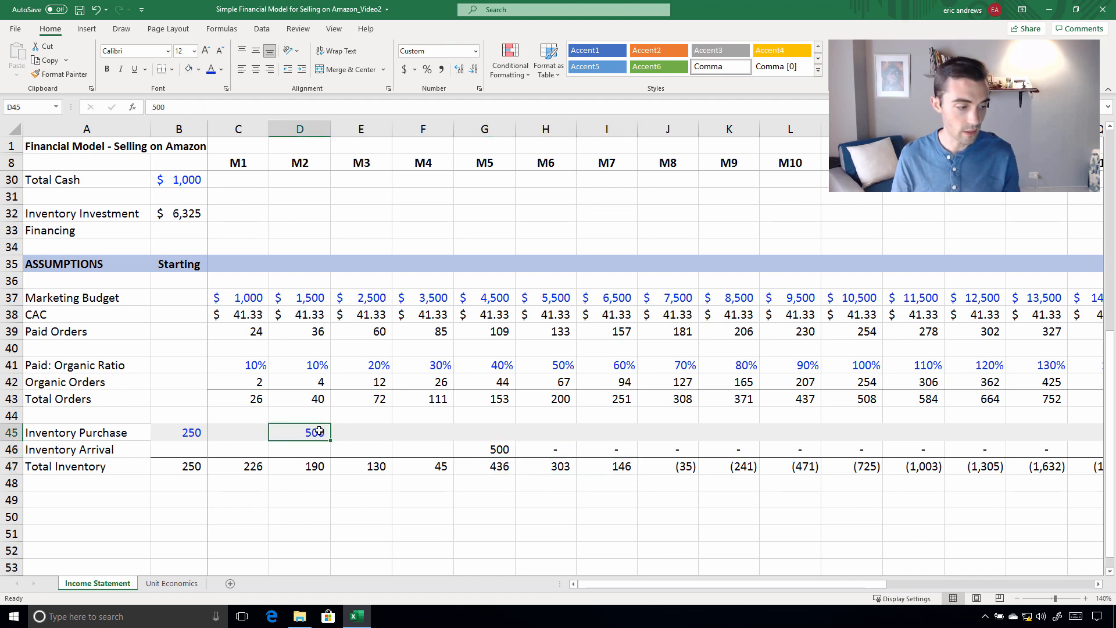
pyautogui.hotkey('ctrl', 'c')
pyautogui.press('Right')
pyautogui.press('Right')
pyautogui.hotkey('ctrl', 'v')
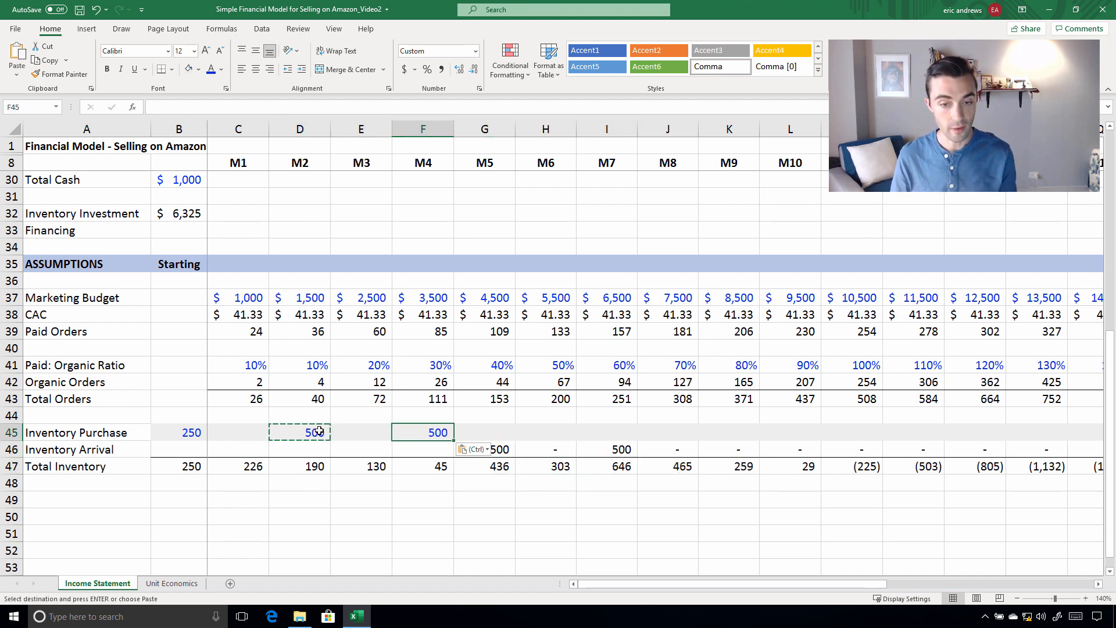
pyautogui.press('Escape')
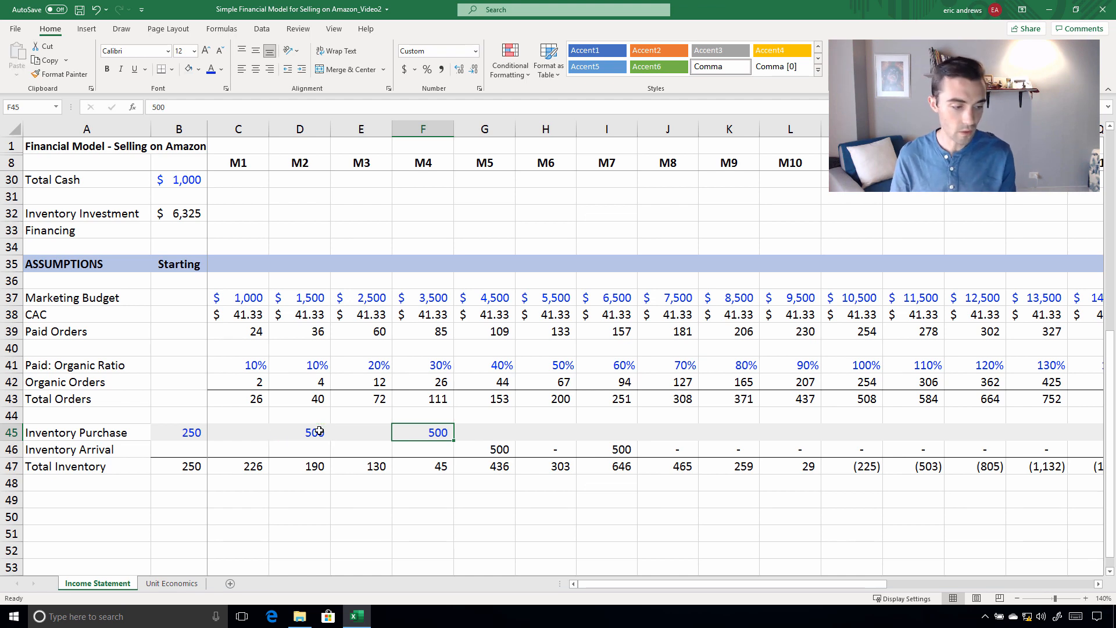
# Copy the M4 Inventory Purchase to M7 in I45 and set the M7 purchase to 1500
pyautogui.hotkey('ctrl', 'c')
pyautogui.press('Right')
pyautogui.press('Right')
pyautogui.press('Right')
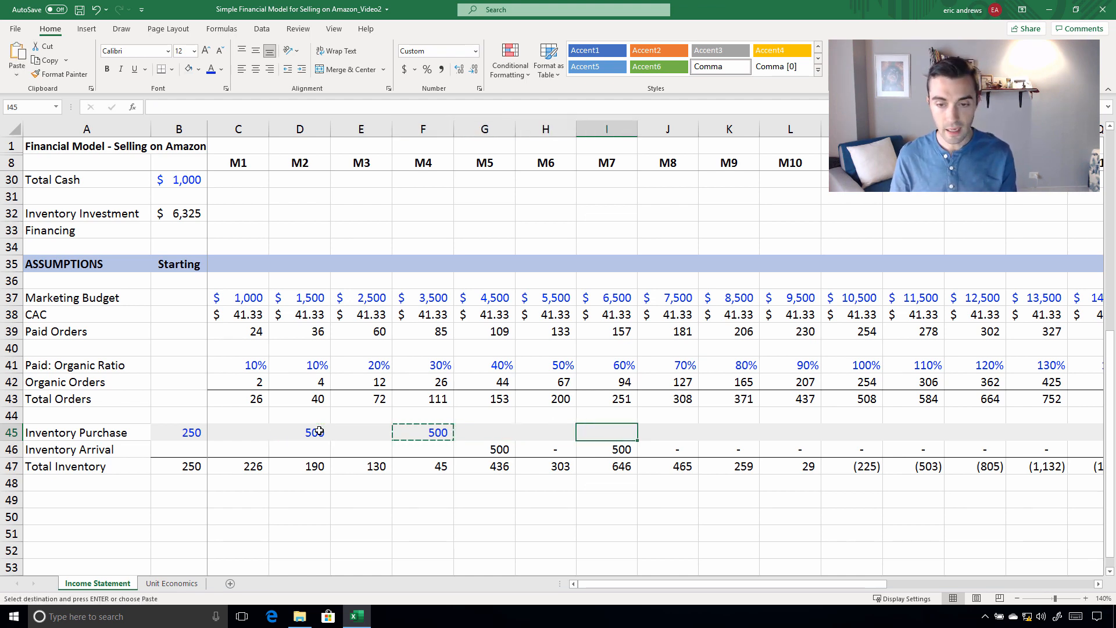
pyautogui.hotkey('ctrl', 'v')
pyautogui.press('Escape')
pyautogui.write('1500')
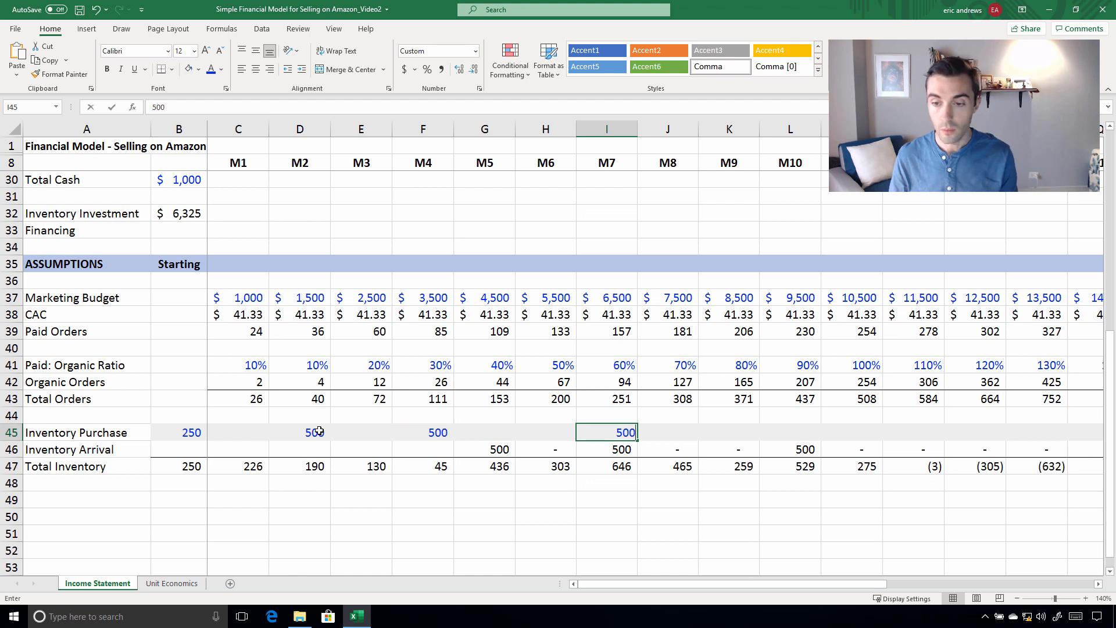
pyautogui.hotkey('ctrl', 'Return')
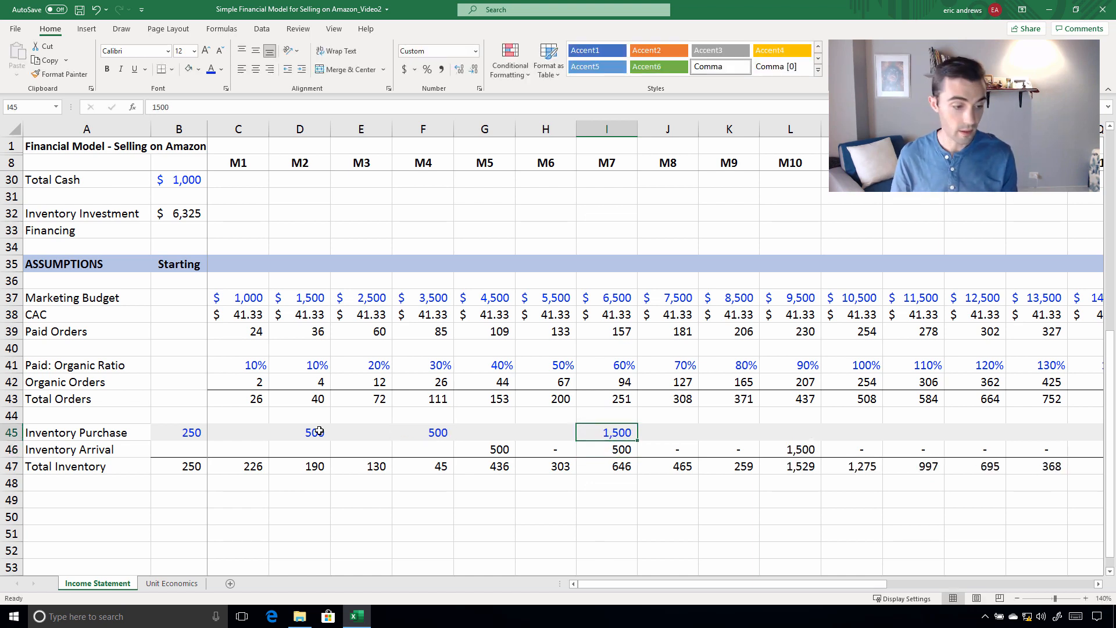
# Copy the M7 Inventory Purchase to M12 in N45 and set the M12 purchase to 2500
pyautogui.hotkey('ctrl', 'c')
pyautogui.press('Right')
pyautogui.press('Right')
pyautogui.press('Right')
pyautogui.press('Right')
pyautogui.press('Right')
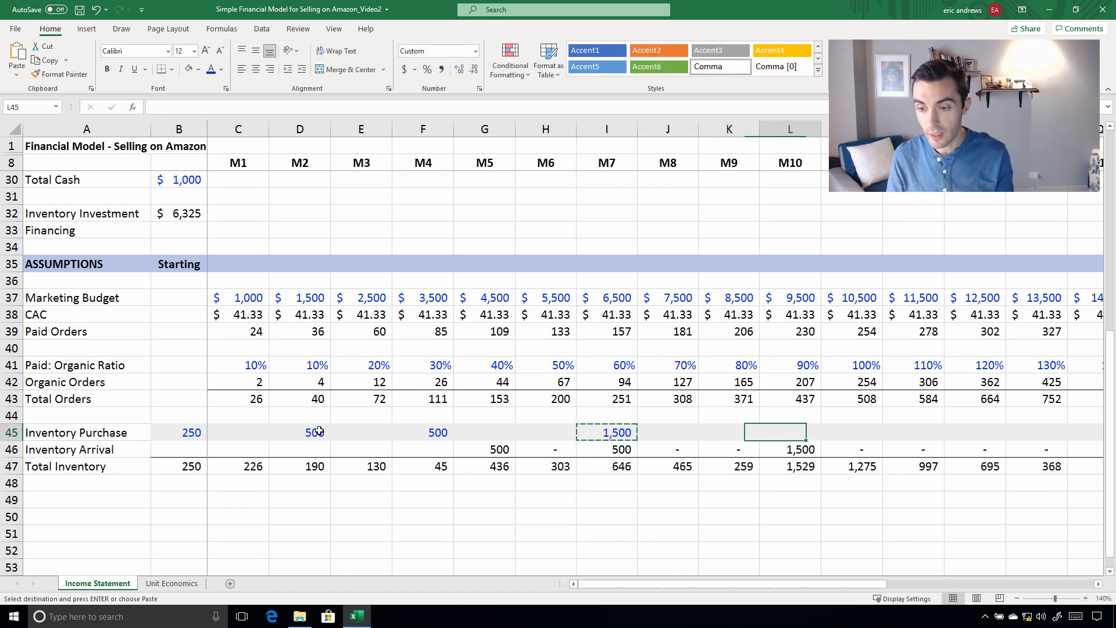
pyautogui.hotkey('ctrl', 'v')
pyautogui.press('Escape')
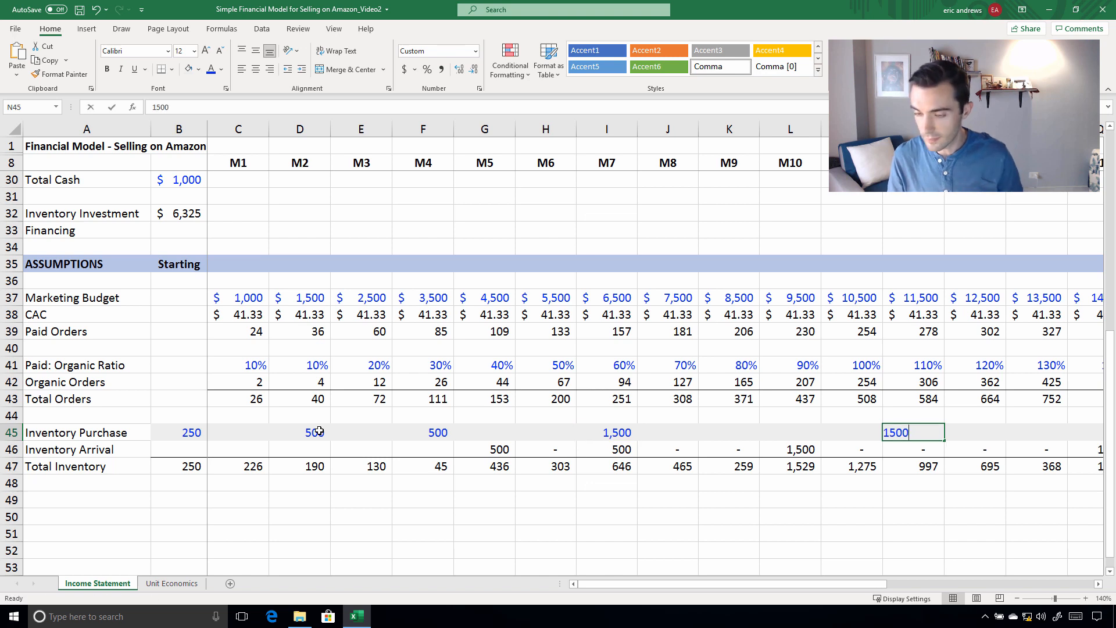
pyautogui.write('2500')
pyautogui.hotkey('ctrl', 'Return')
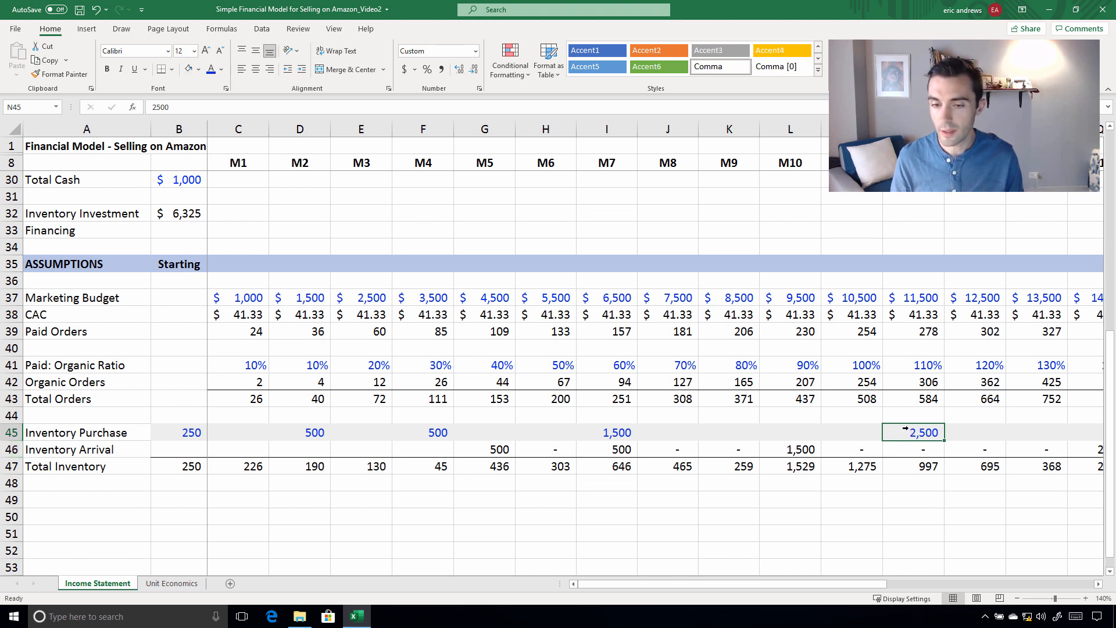
# Set the M12 Inventory Purchase in N45 to 4000 and return to the M7 purchase in I45
pyautogui.write('4000')
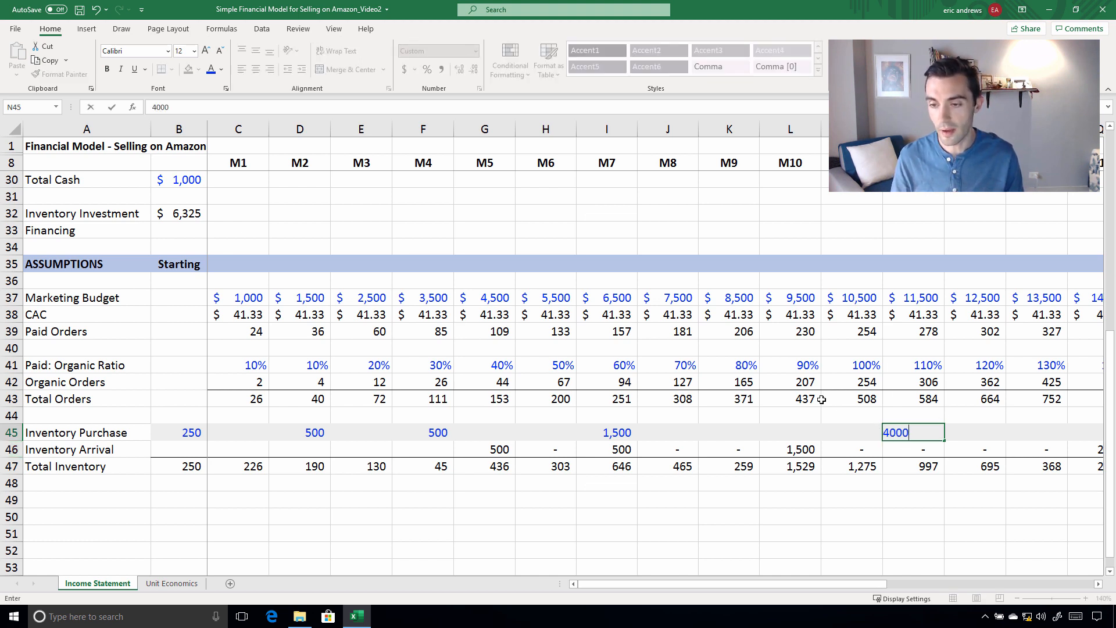
pyautogui.hotkey('ctrl', 'Return')
pyautogui.click(601, 435)
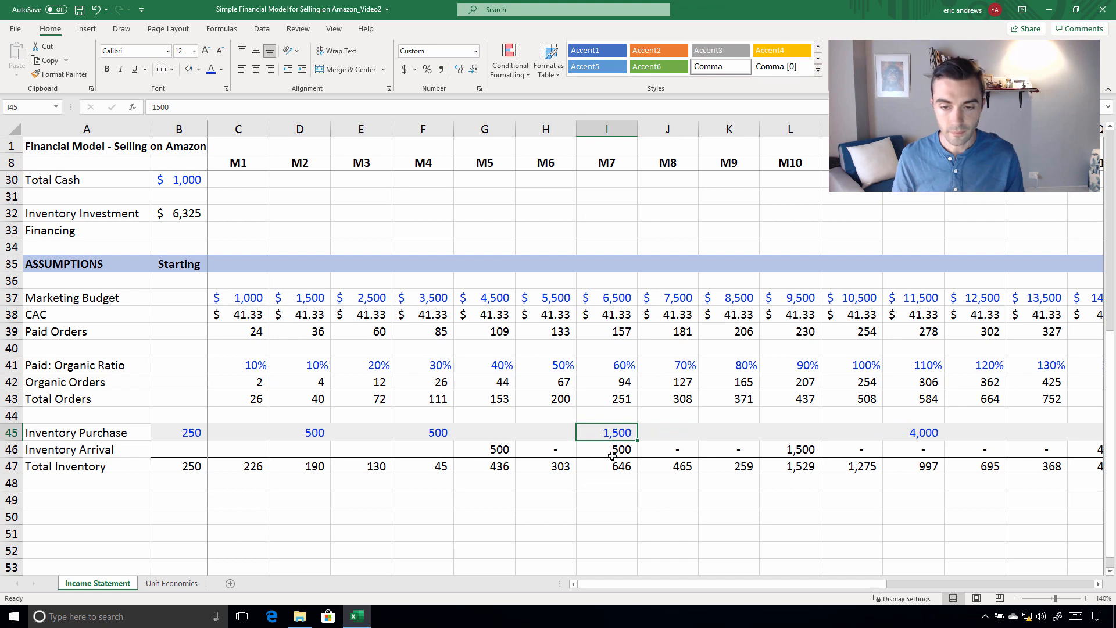
# Check the Total Inventory row month by month from M6 through M15 against the scheduled arrivals
pyautogui.moveTo(605, 586); pyautogui.dragTo(668, 583)
pyautogui.click(547, 465)
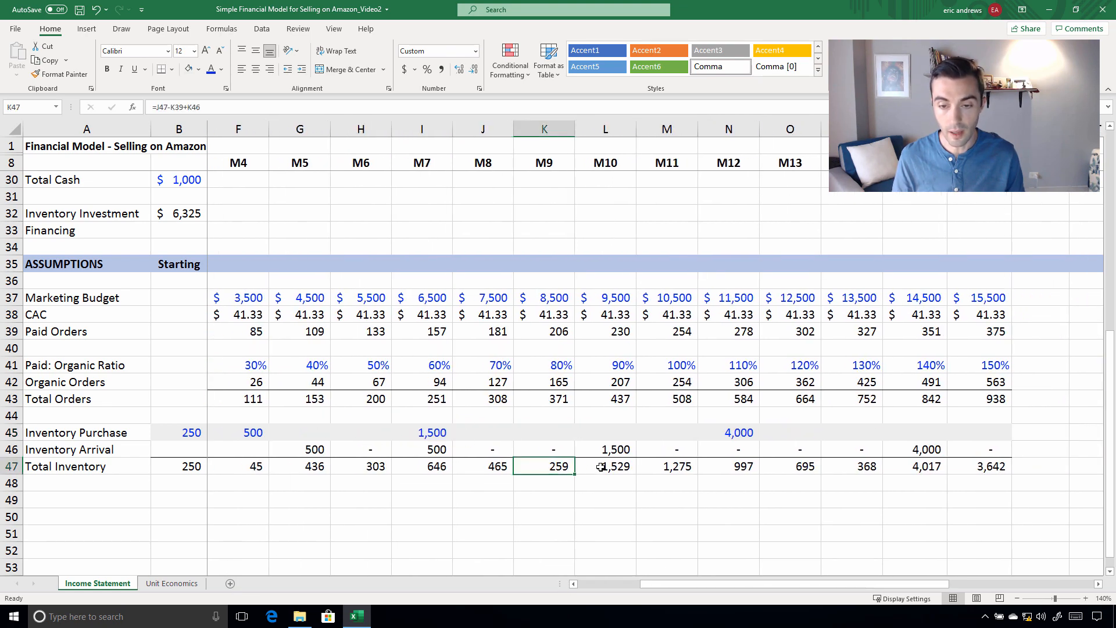
pyautogui.click(607, 466)
pyautogui.click(712, 468)
pyautogui.click(916, 470)
pyautogui.click(866, 469)
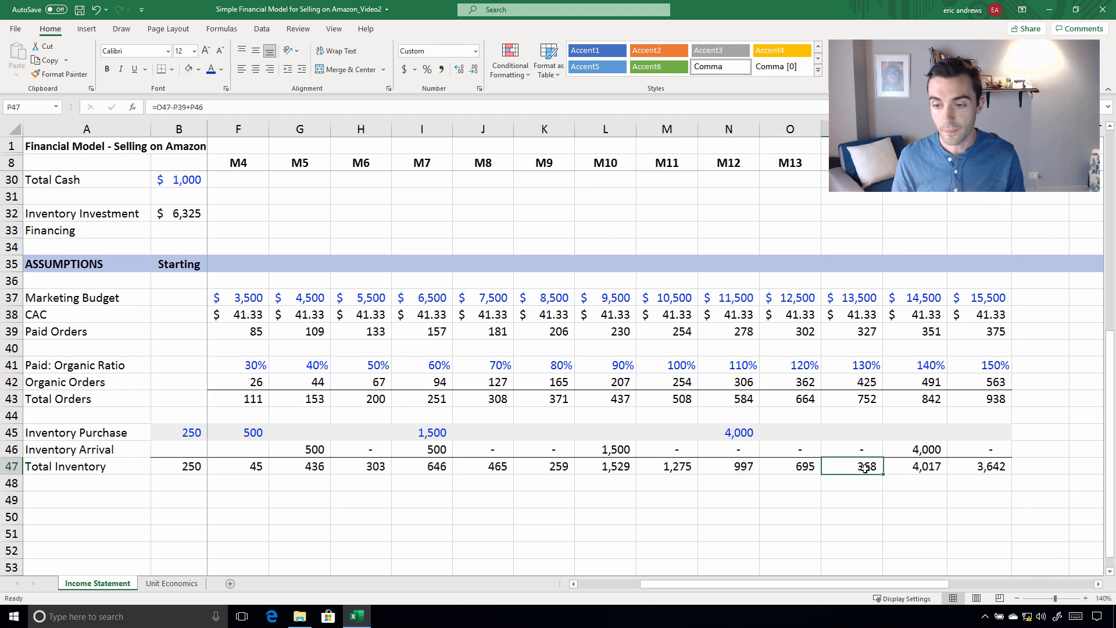
pyautogui.press('Left')
pyautogui.press('Left')
pyautogui.press('Left')
pyautogui.press('Left')
pyautogui.press('Left')
pyautogui.press('Left')
pyautogui.press('Left')
pyautogui.press('Left')
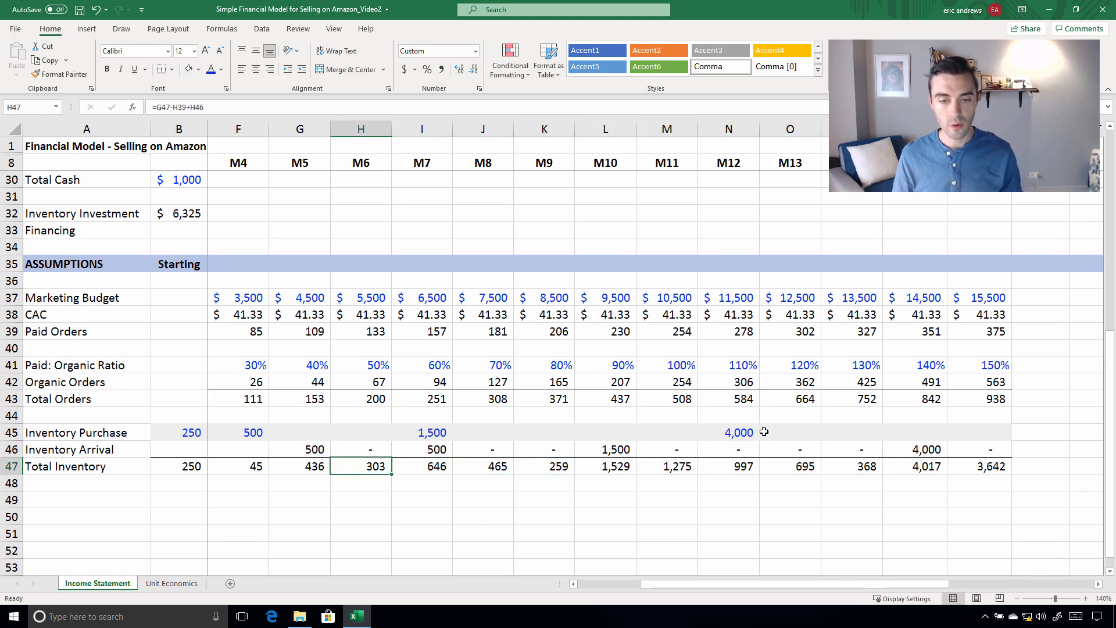
# Review the Inventory Purchase row from the starting month through M12, along with the starting Inventory Investment formula in B32
pyautogui.moveTo(737, 433); pyautogui.dragTo(221, 435)
pyautogui.click(176, 213)
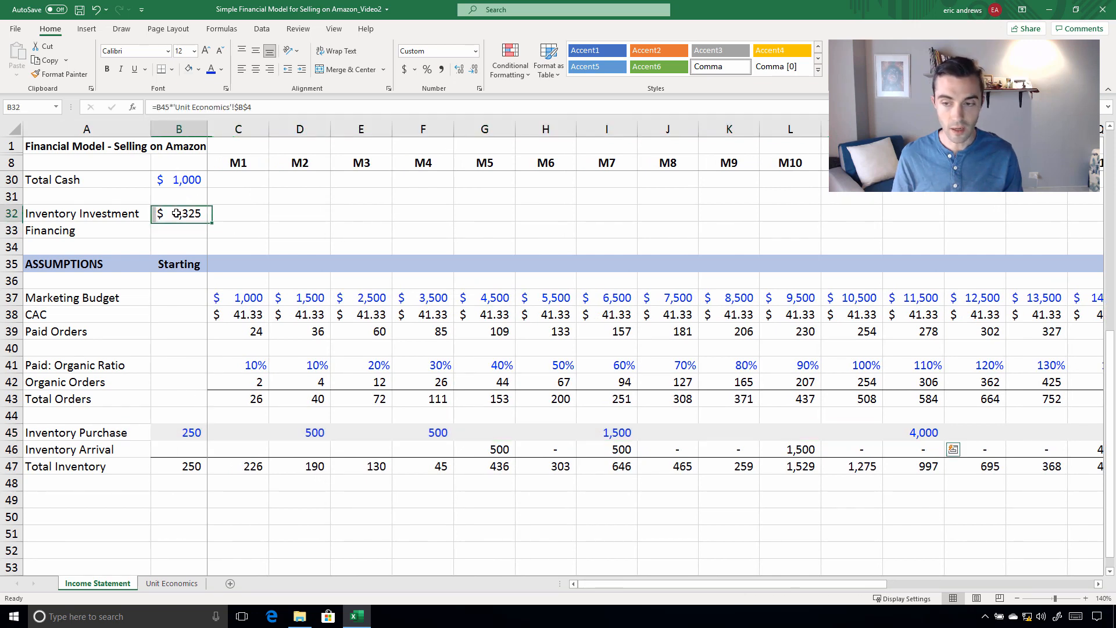
pyautogui.click(916, 433)
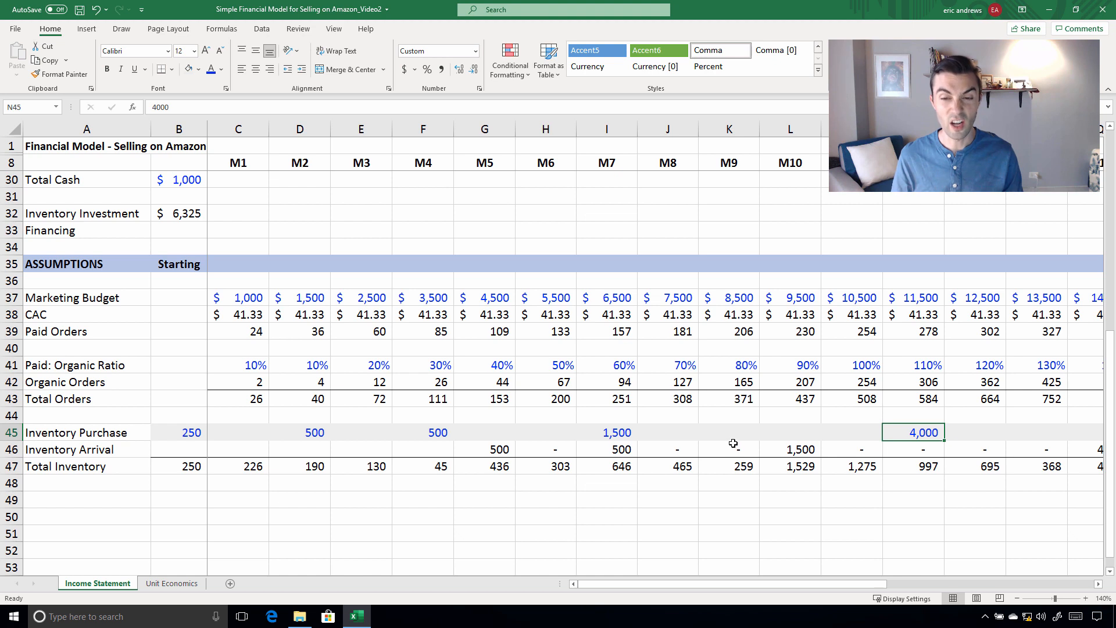
pyautogui.click(91, 433)
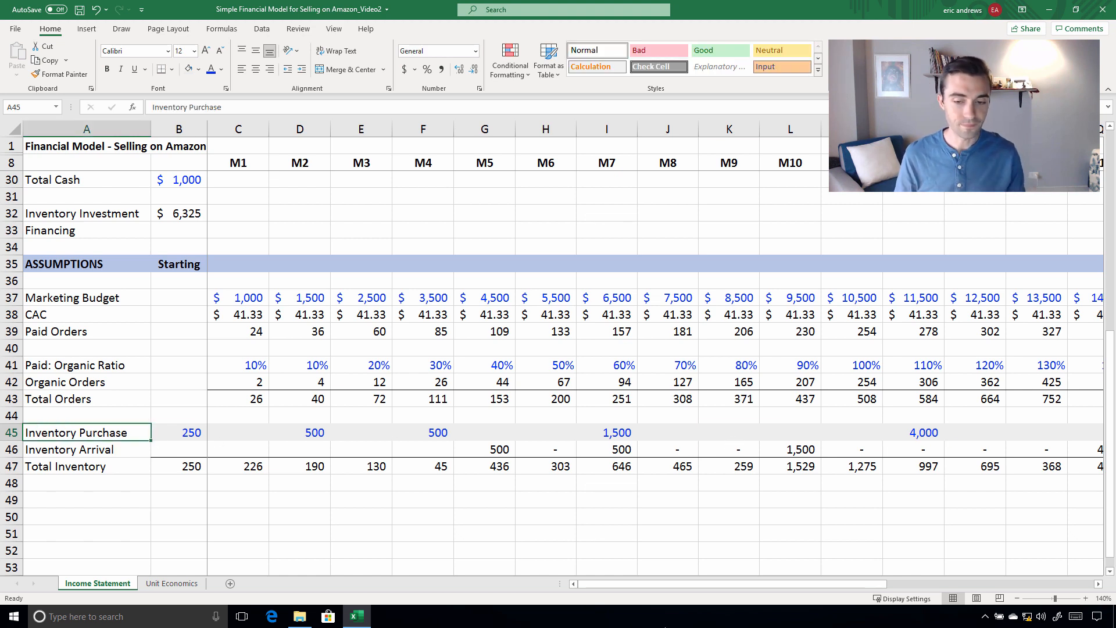
pyautogui.moveTo(632, 583); pyautogui.dragTo(488, 584)
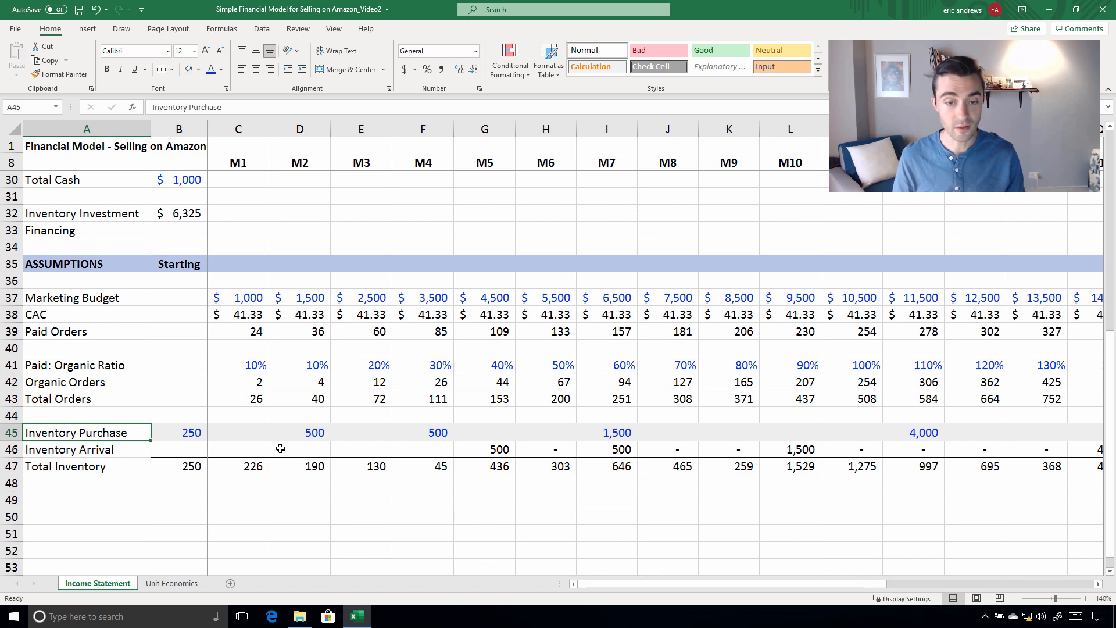
pyautogui.press('Right')
pyautogui.press('Right')
pyautogui.press('Right')
pyautogui.press('Right')
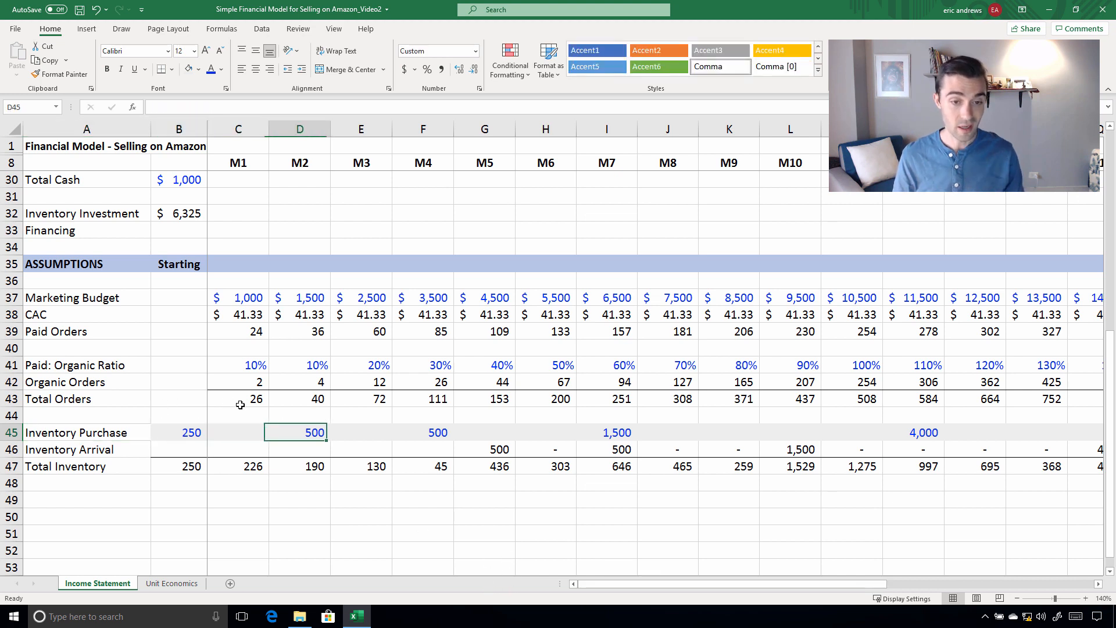
pyautogui.press('Left')
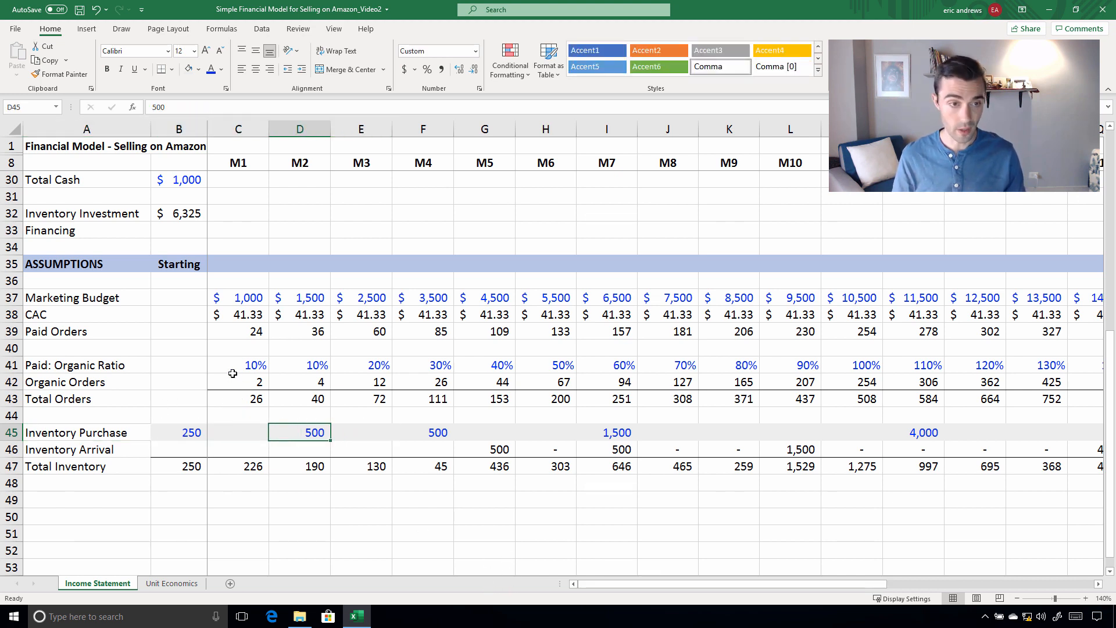
# Examine the Cash Management rows for Total Cash, Inventory Investment and Financing alongside the inventory assumptions below
pyautogui.scroll(5, 250, 302)
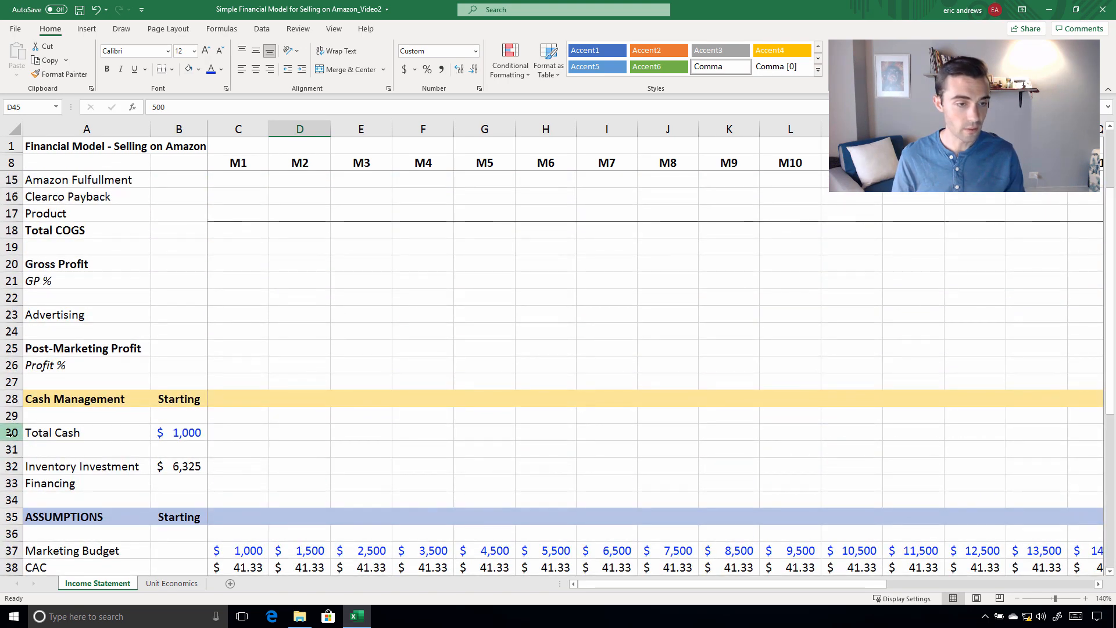
pyautogui.moveTo(12, 433); pyautogui.dragTo(17, 459)
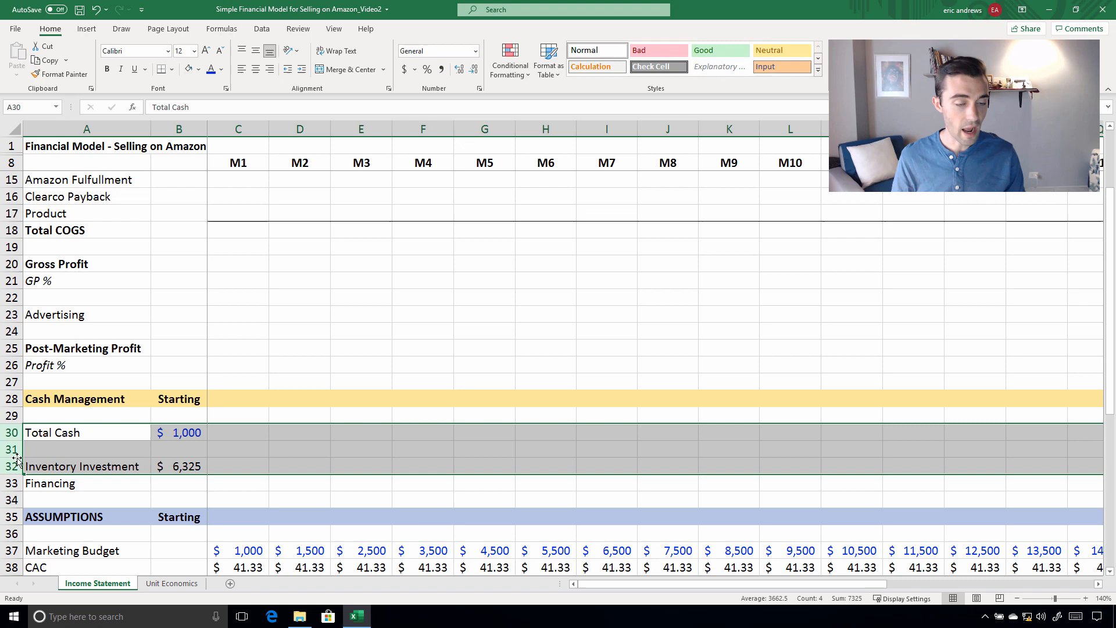
pyautogui.click(47, 483)
pyautogui.click(237, 466)
pyautogui.scroll(-3, 325, 421)
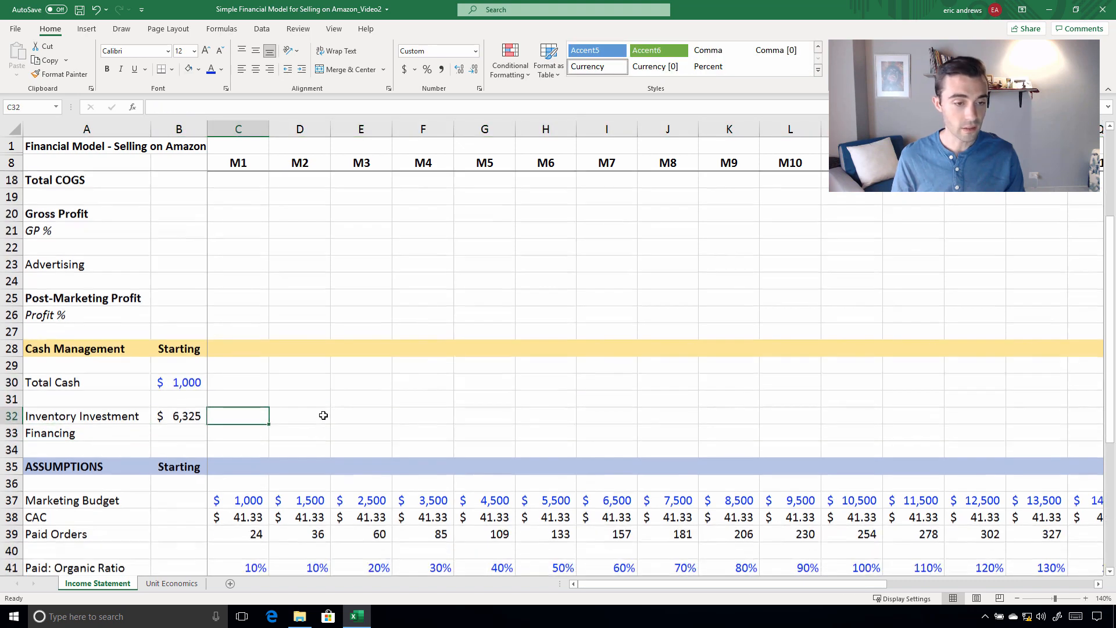
pyautogui.press('Left')
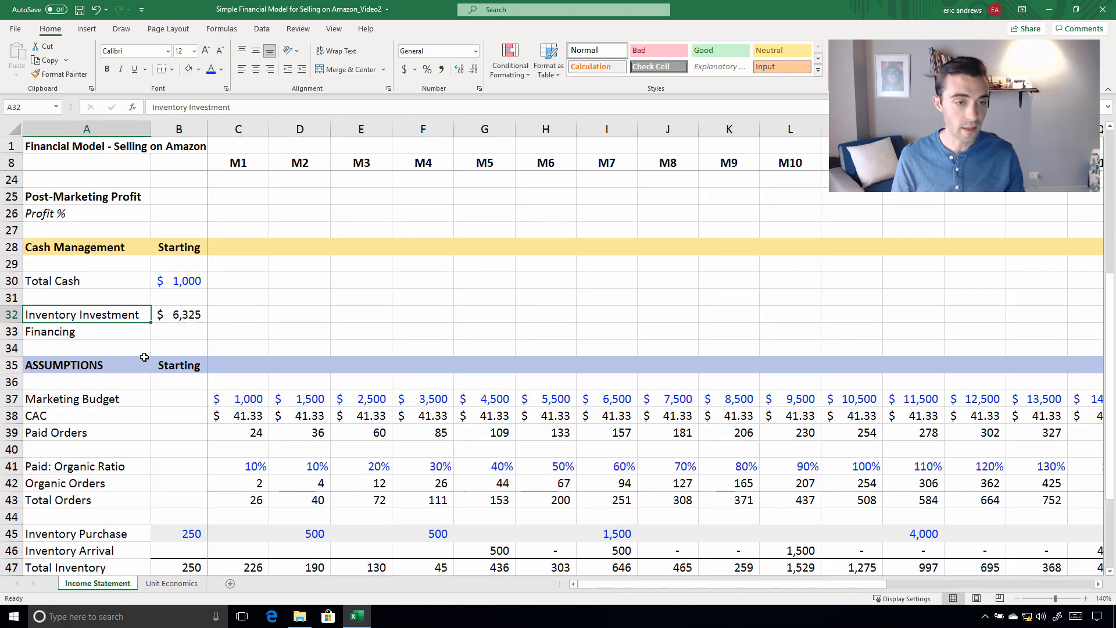
pyautogui.press('Right')
pyautogui.scroll(-2, 290, 339)
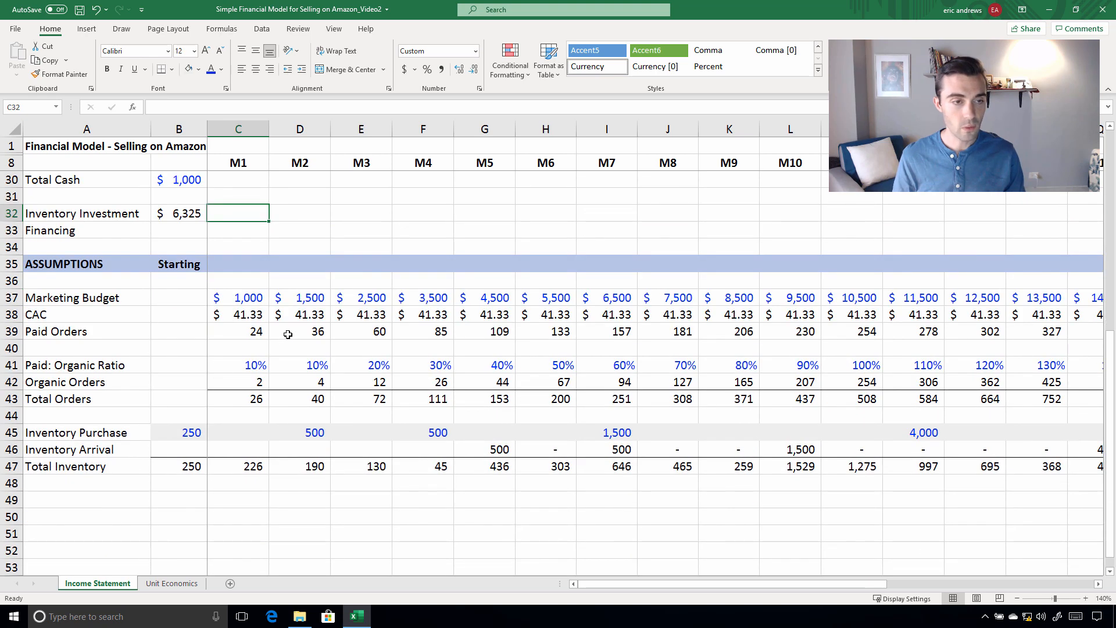
pyautogui.scroll(1, 288, 334)
pyautogui.click(294, 261)
pyautogui.click(241, 259)
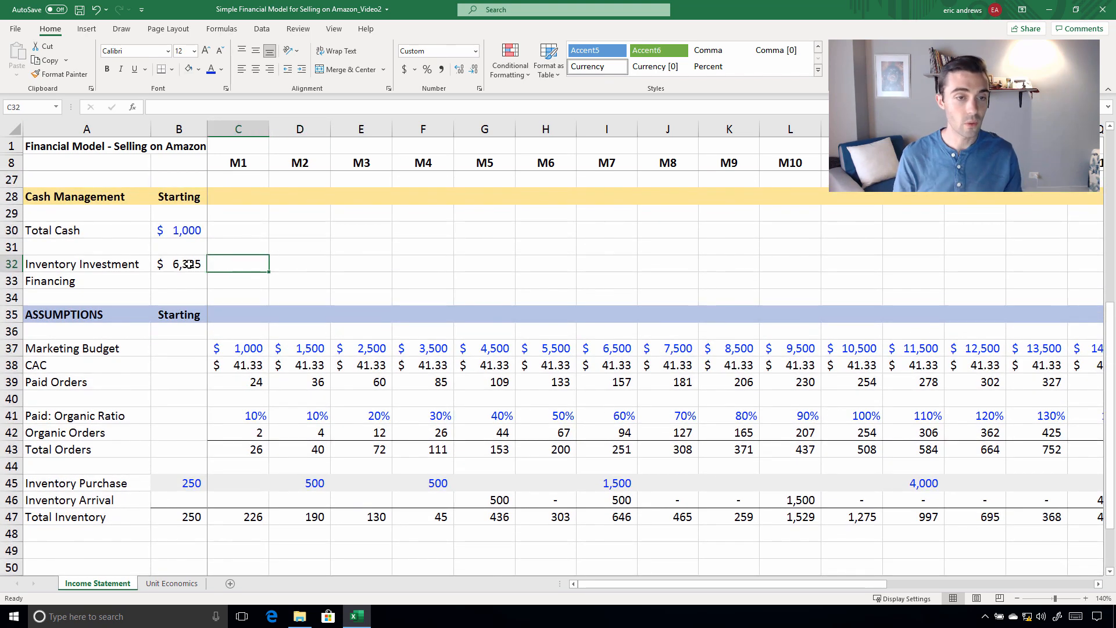
pyautogui.click(190, 264)
# Calculate the M2 Inventory Investment in D32 as =D45*'Unit Economics'!$B$4, multiplying the month's purchase by Product Costs
pyautogui.click(281, 259)
pyautogui.write('=')
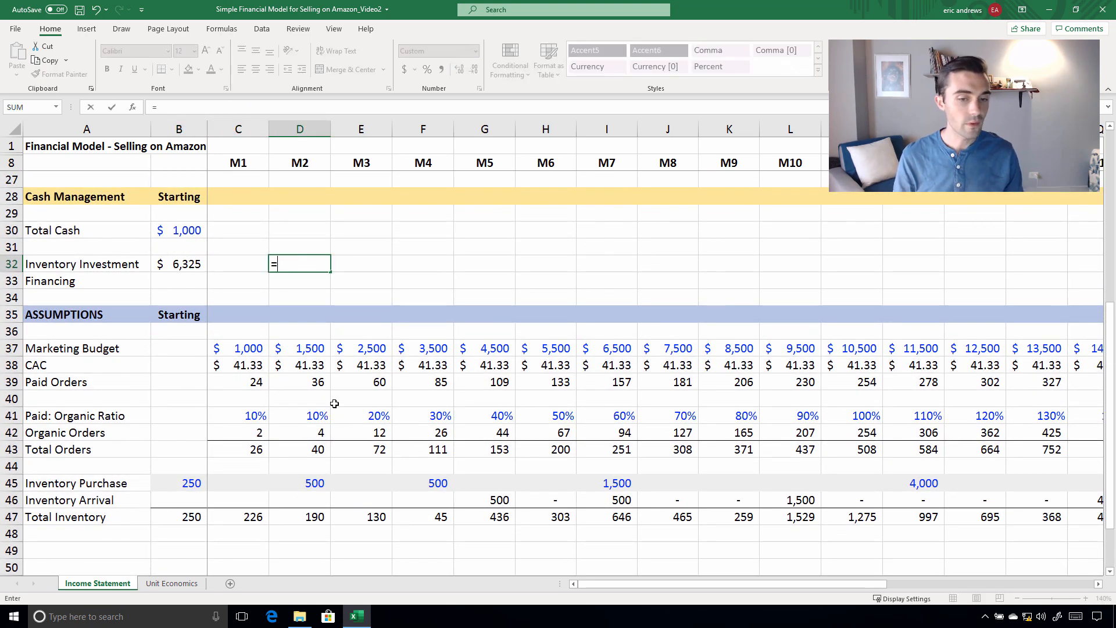
pyautogui.click(301, 484)
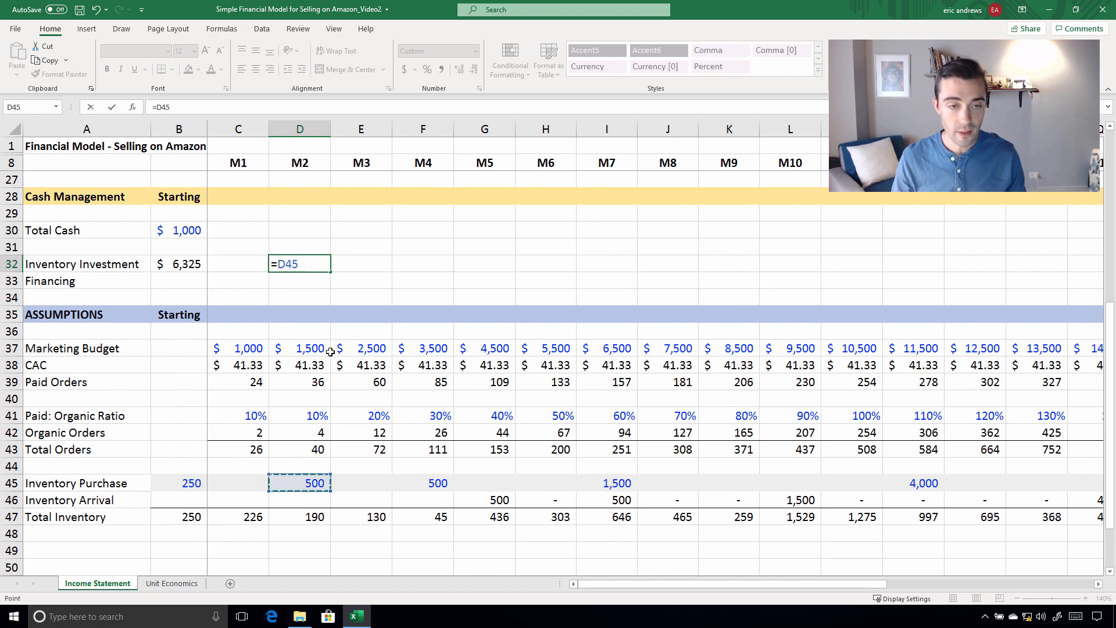
pyautogui.write('*')
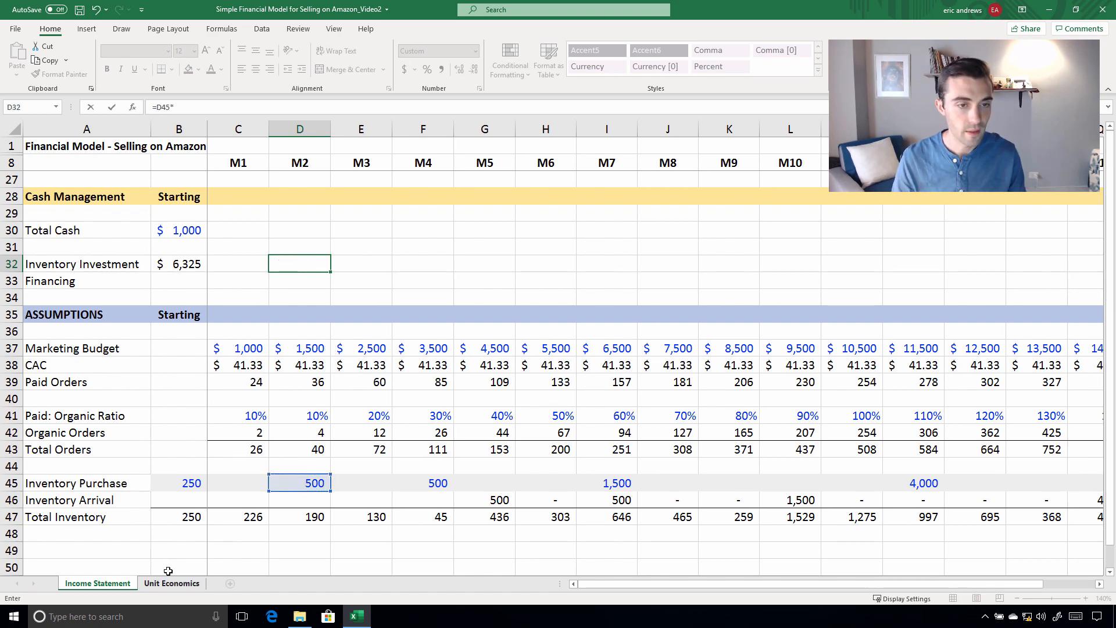
pyautogui.click(175, 583)
pyautogui.click(318, 221)
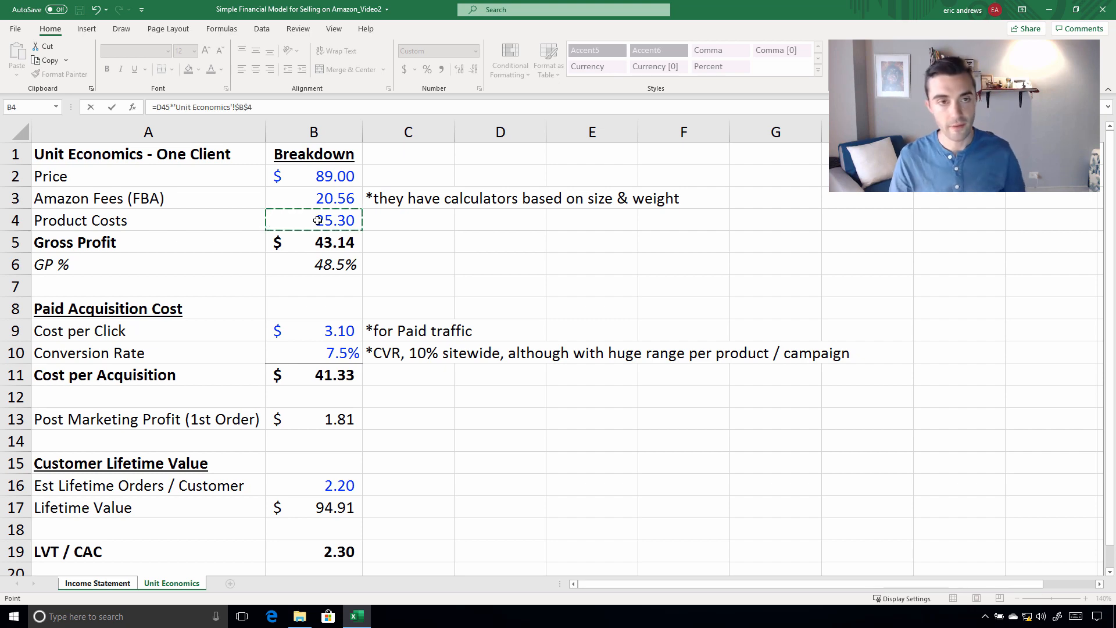
pyautogui.press('Return')
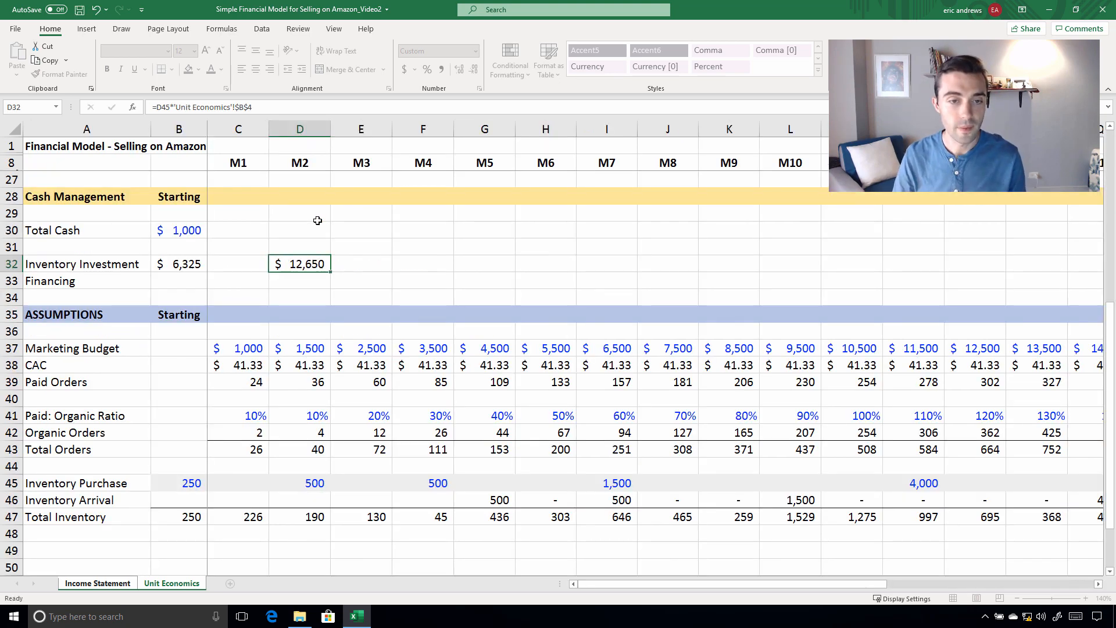
# Copy the M2 Inventory Investment formula from D32 across row 32 through M16
pyautogui.press('Up')
pyautogui.hotkey('ctrl', 'c')
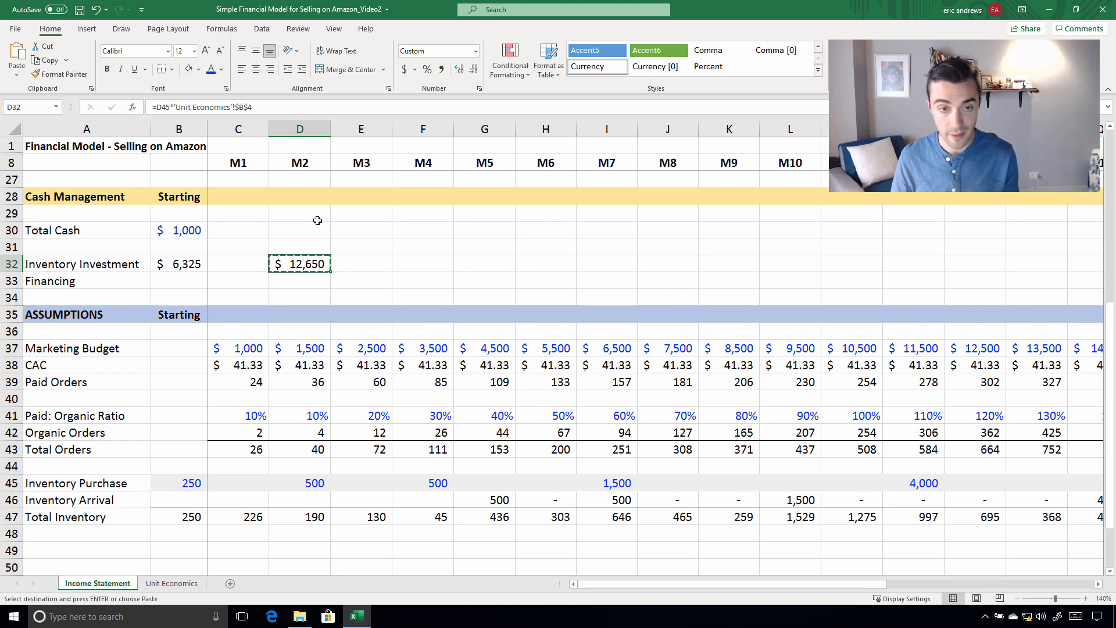
pyautogui.hotkey('shift', 'Right')
pyautogui.hotkey('shift', 'Right')
pyautogui.hotkey('shift', 'Right')
pyautogui.hotkey('shift', 'Right')
pyautogui.hotkey('shift', 'Right')
pyautogui.hotkey('shift', 'Right')
pyautogui.hotkey('shift', 'Right')
pyautogui.hotkey('shift', 'Right')
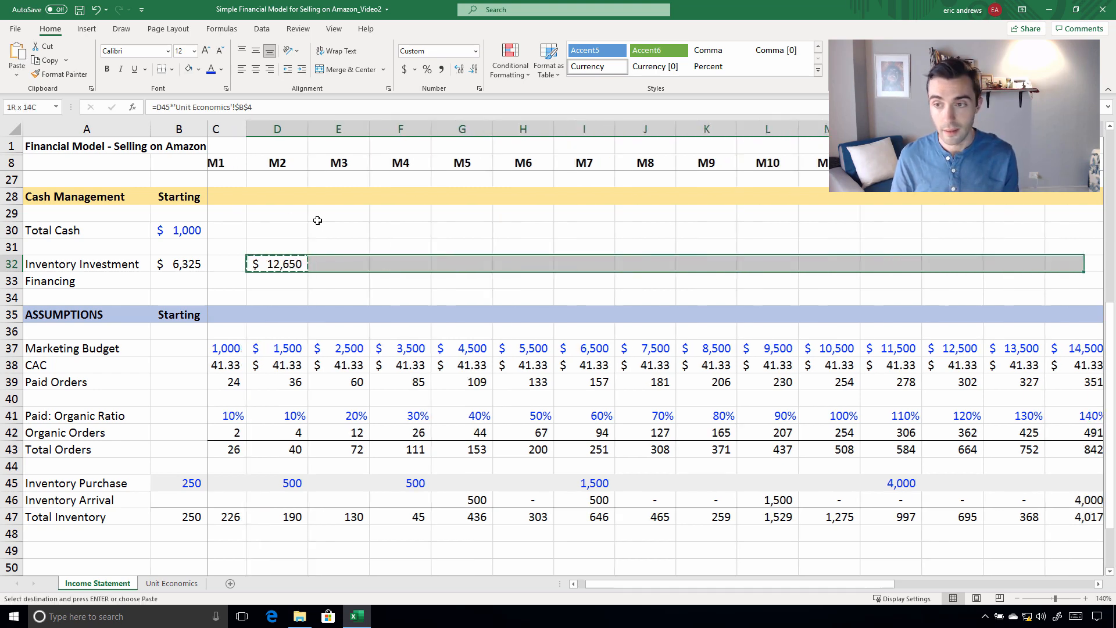
pyautogui.press('Return')
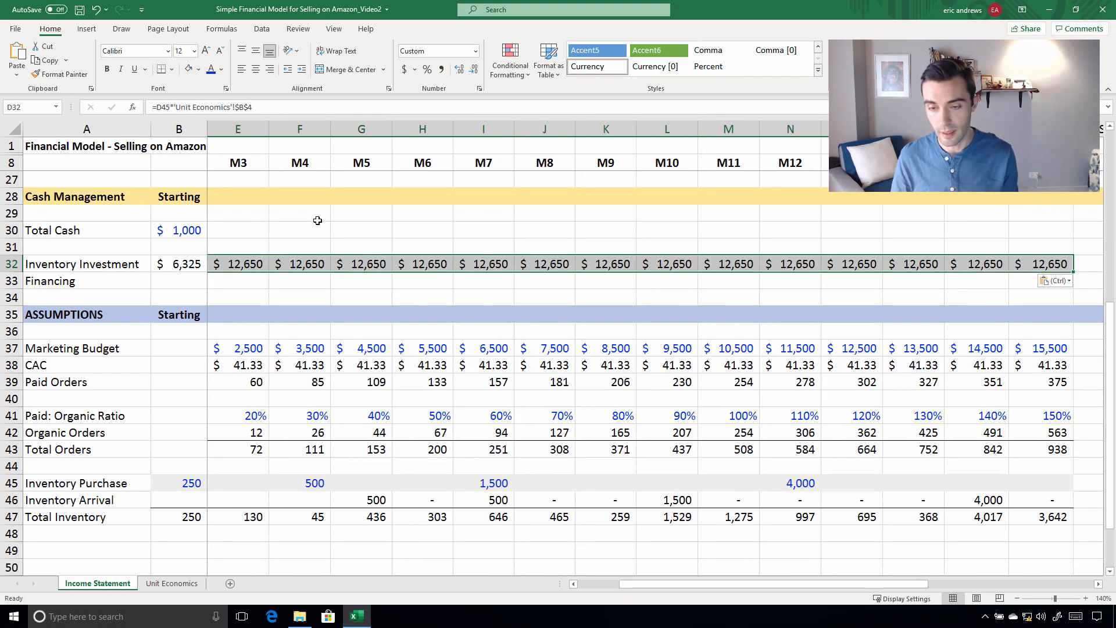
# Compare the M4, M7 and M12 Inventory Investment amounts with their corresponding Inventory Purchase quantities
pyautogui.press('Right')
pyautogui.press('Right')
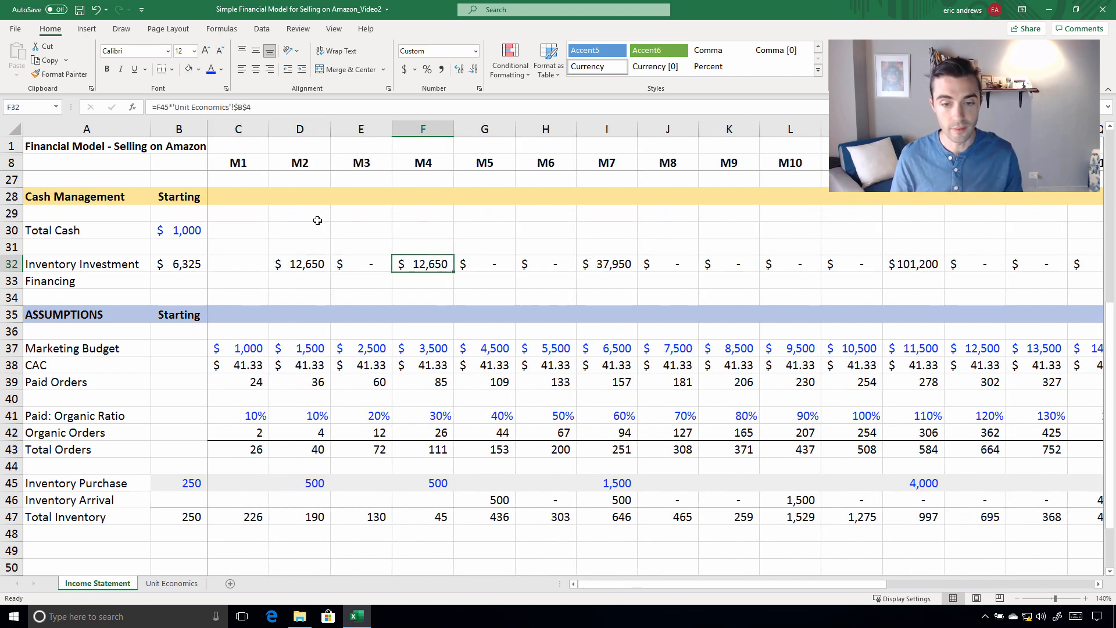
pyautogui.click(428, 476)
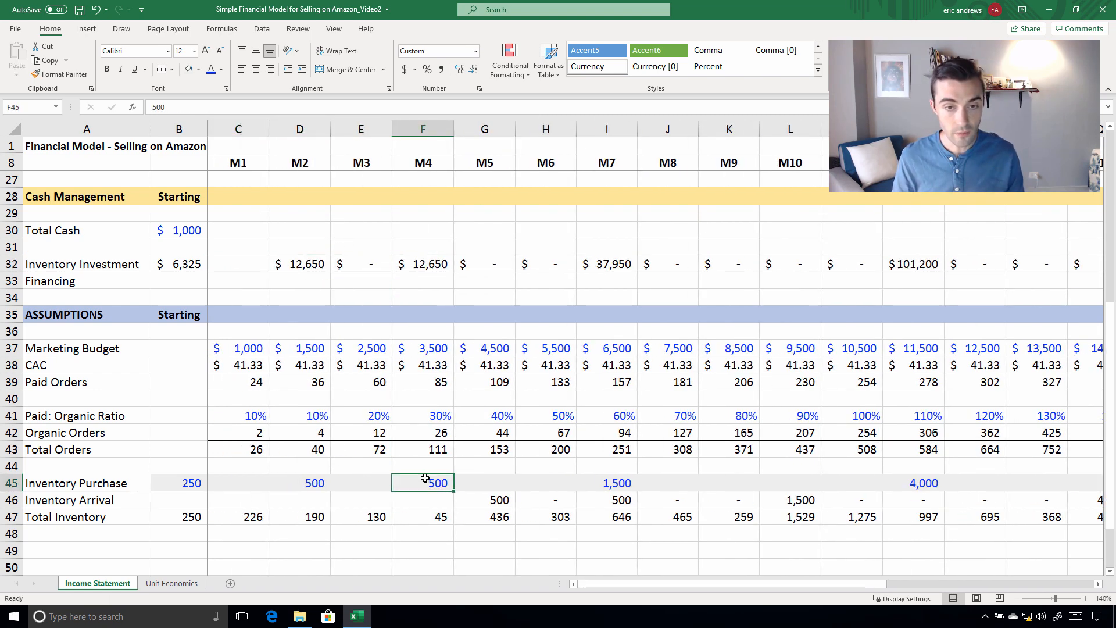
pyautogui.click(418, 249)
pyautogui.click(628, 263)
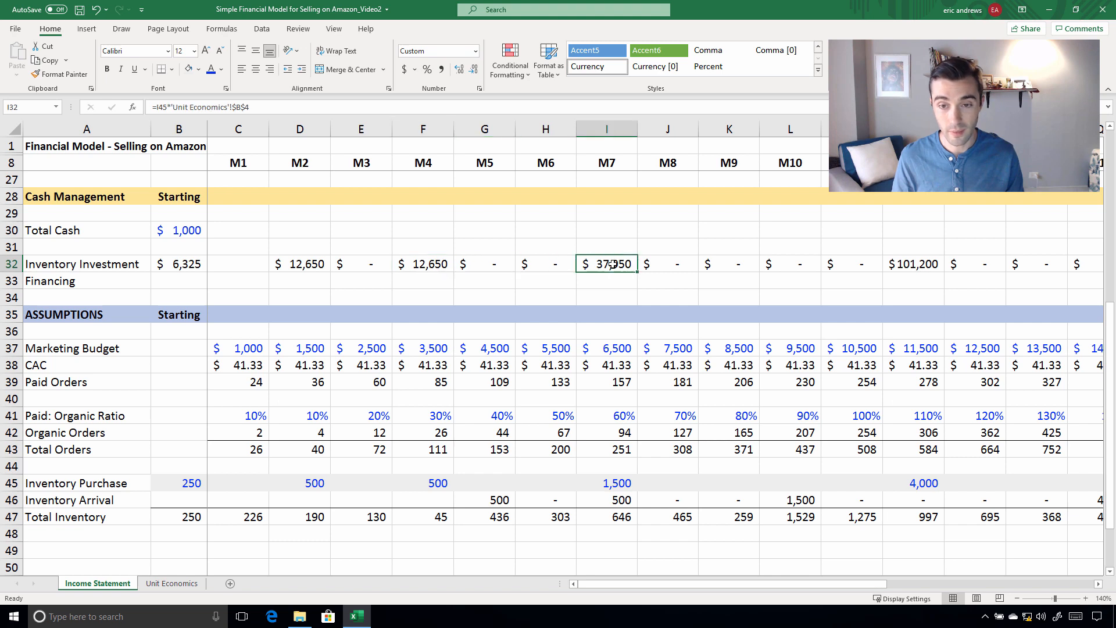
pyautogui.click(899, 267)
pyautogui.click(918, 485)
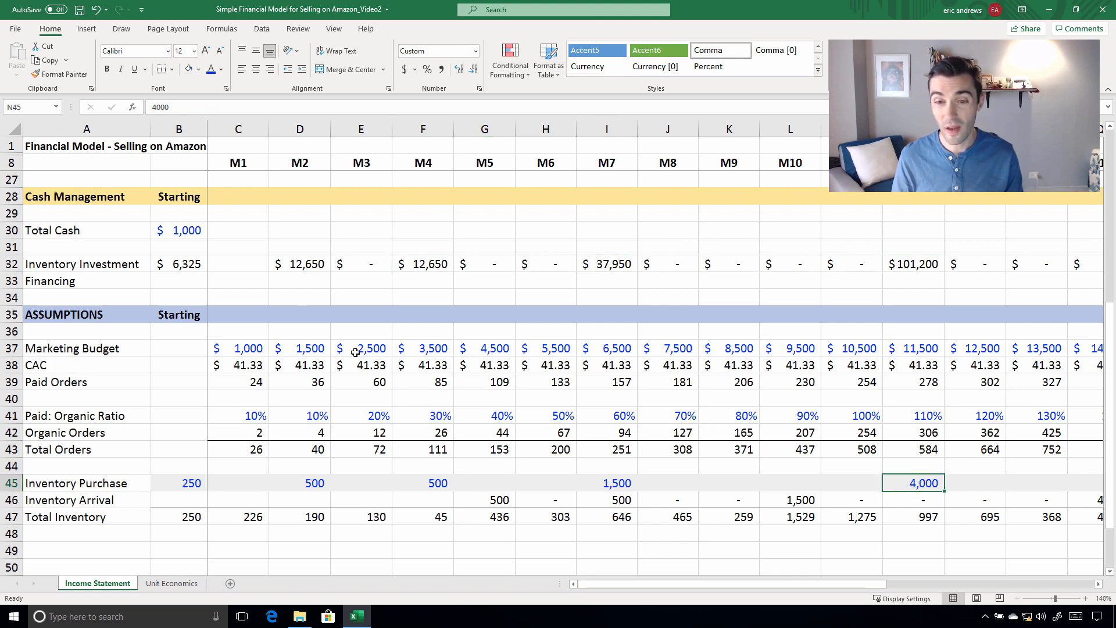
# Copy the M2 Inventory Investment formula from D32 back to M1 in C32
pyautogui.click(272, 265)
pyautogui.hotkey('ctrl', 'c')
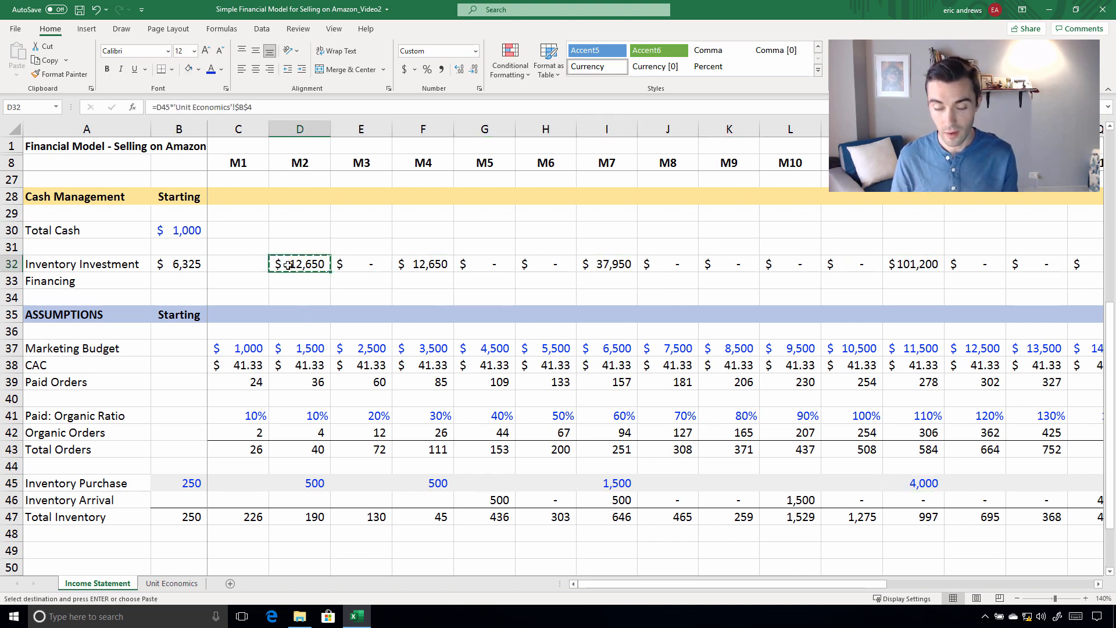
pyautogui.press('Left')
pyautogui.hotkey('ctrl', 'v')
pyautogui.press('Left')
pyautogui.press('Right')
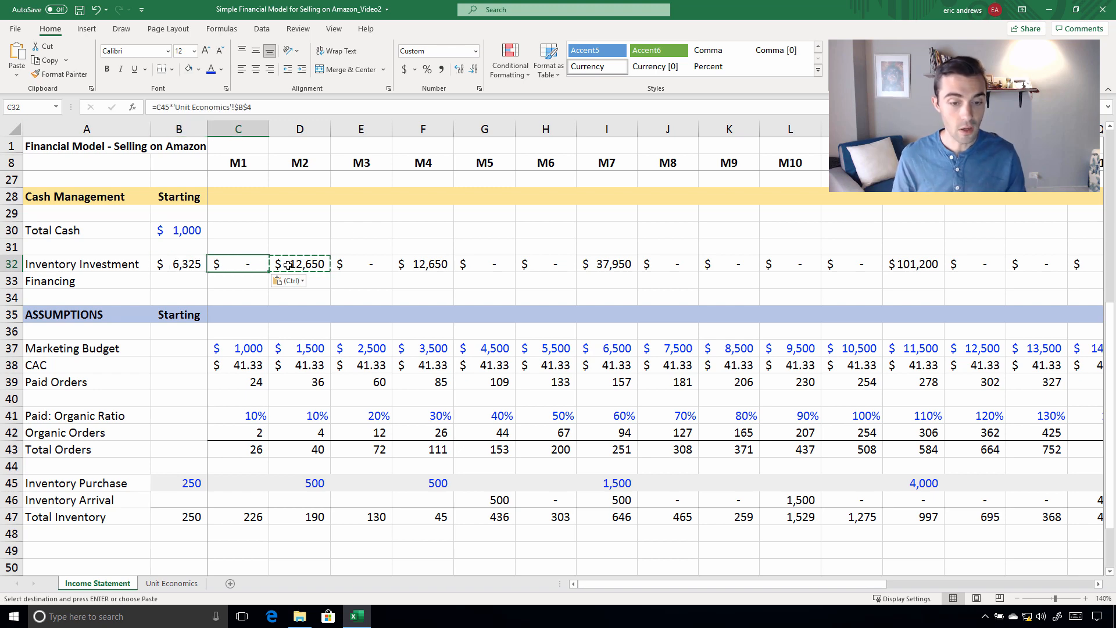
pyautogui.press('Escape')
# Examine the Total Cash row in Cash Management from the starting balance through M2
pyautogui.scroll(1, 302, 281)
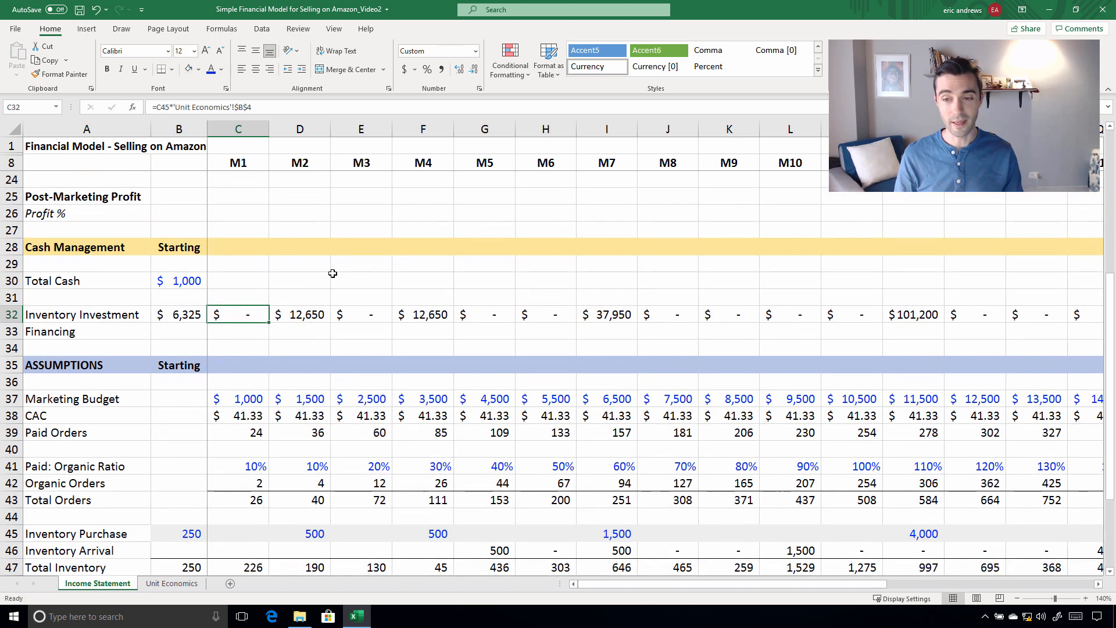
pyautogui.scroll(1, 332, 272)
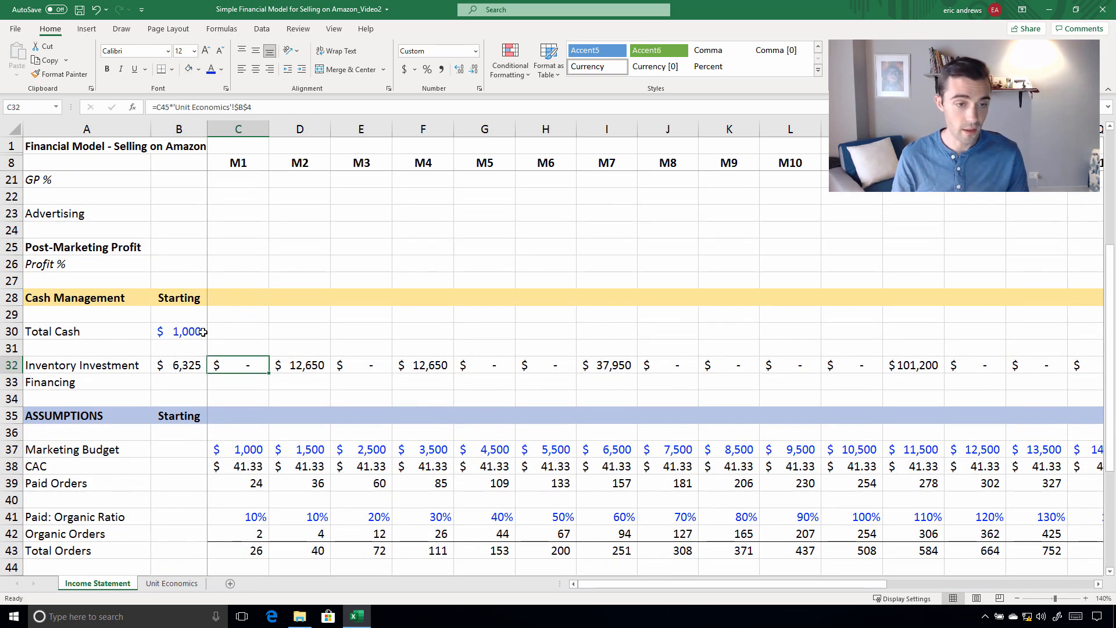
pyautogui.moveTo(186, 331); pyautogui.dragTo(317, 335)
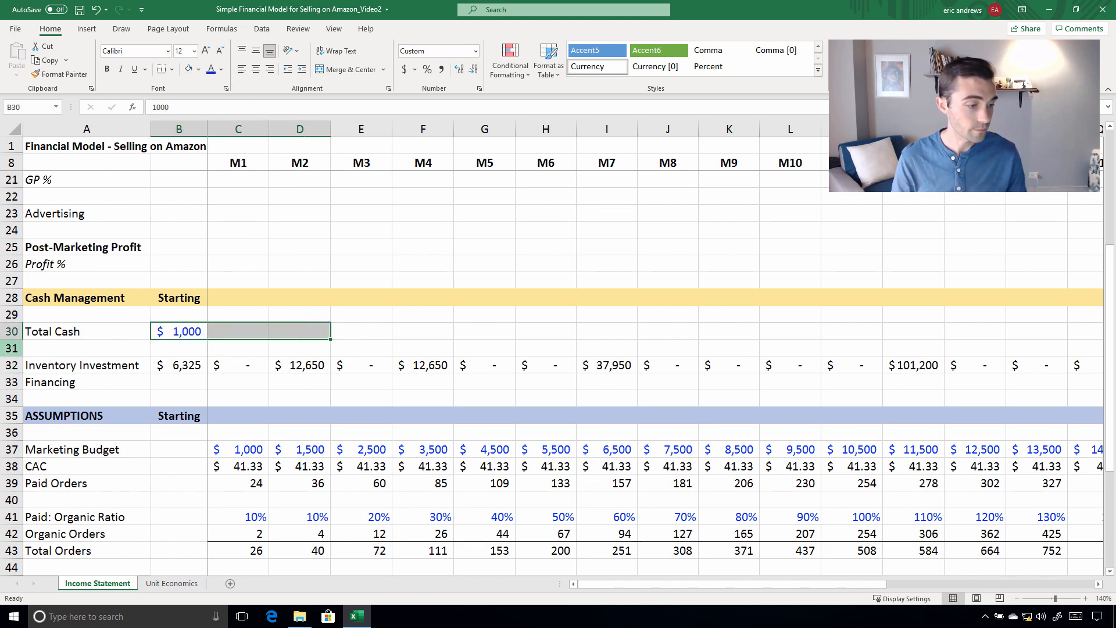
pyautogui.click(293, 331)
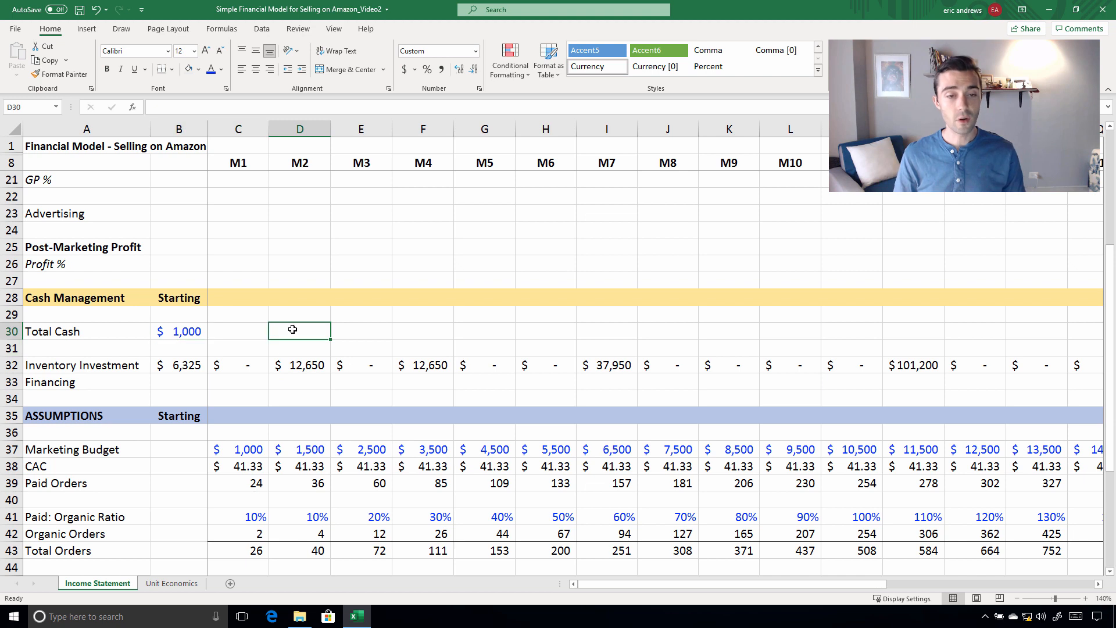
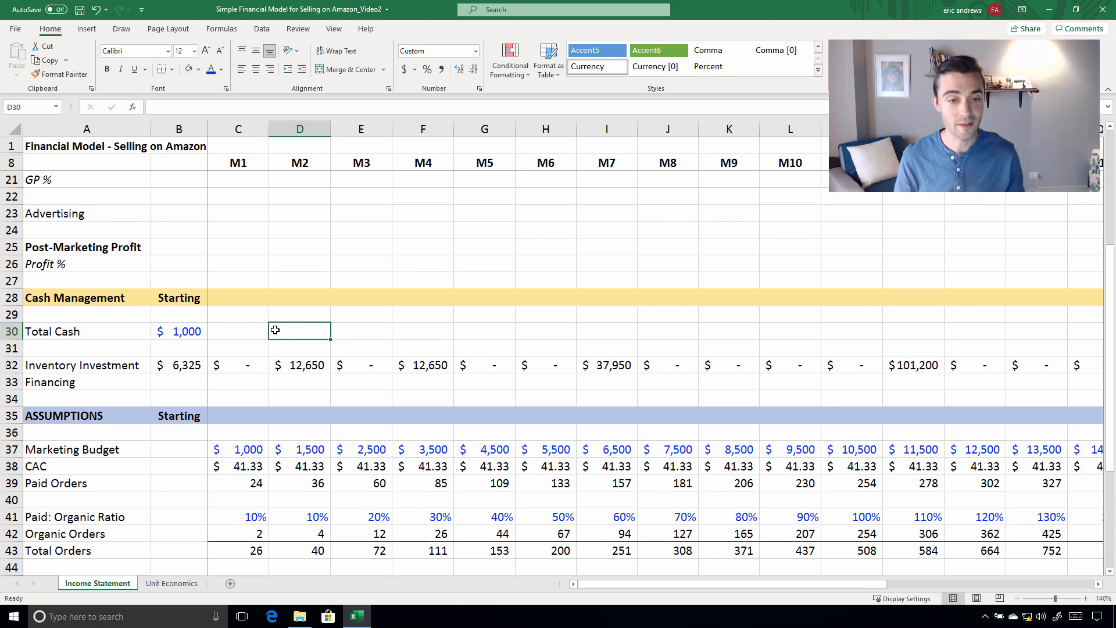
# Link the M1 Total Orders in C10 of the income statement to the Total Orders assumption in C43
pyautogui.scroll(2, 267, 340)
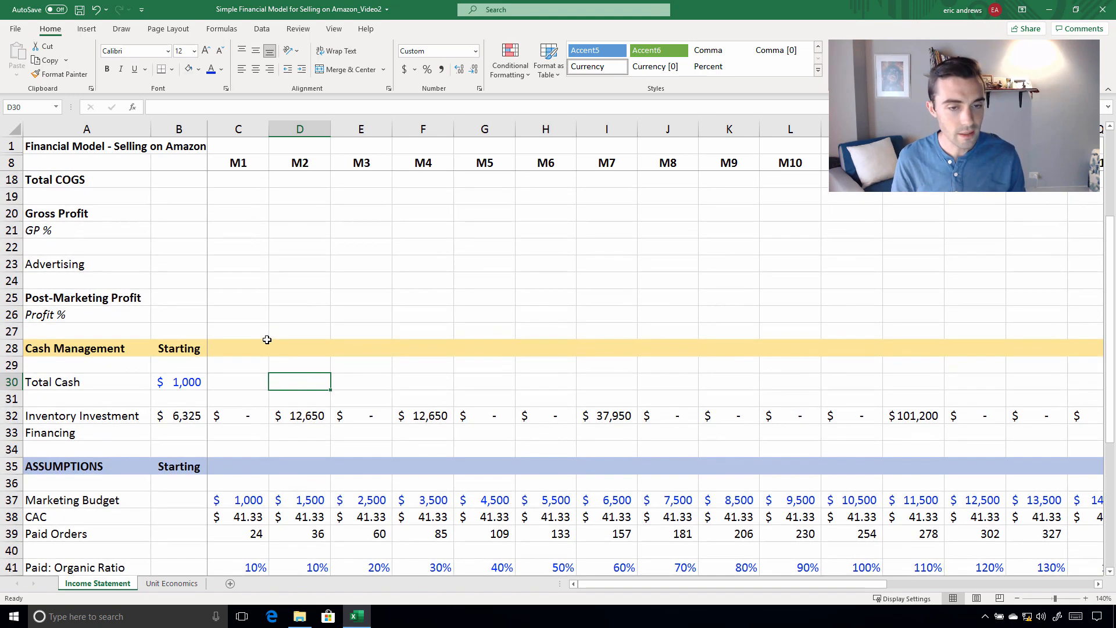
pyautogui.click(79, 305)
pyautogui.press('Right')
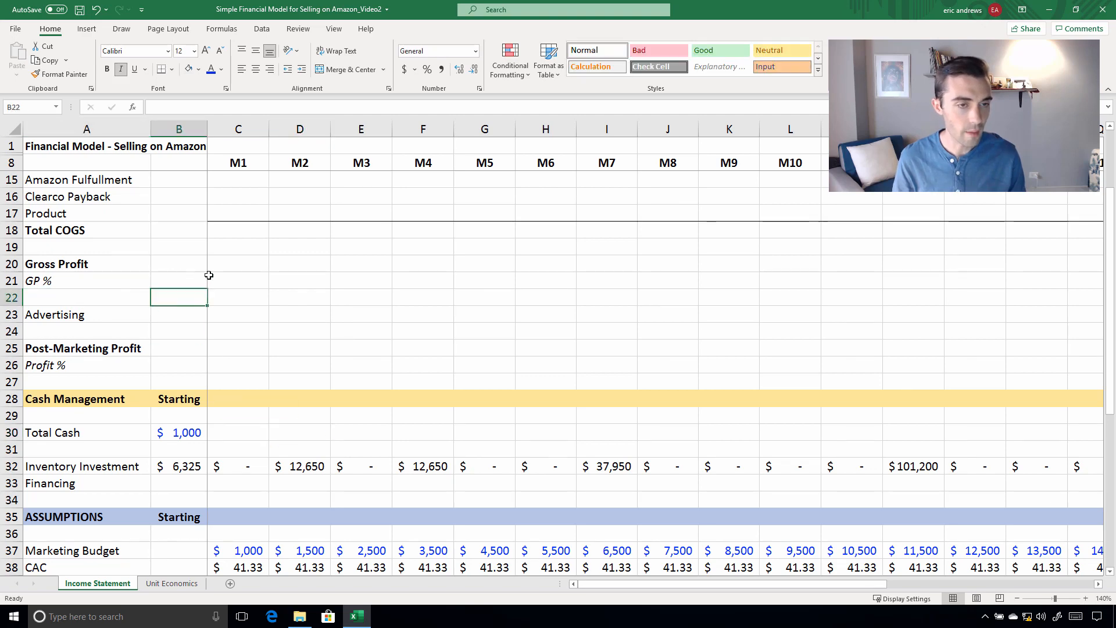
pyautogui.press('Right')
pyautogui.scroll(1, 195, 293)
pyautogui.scroll(1, 194, 293)
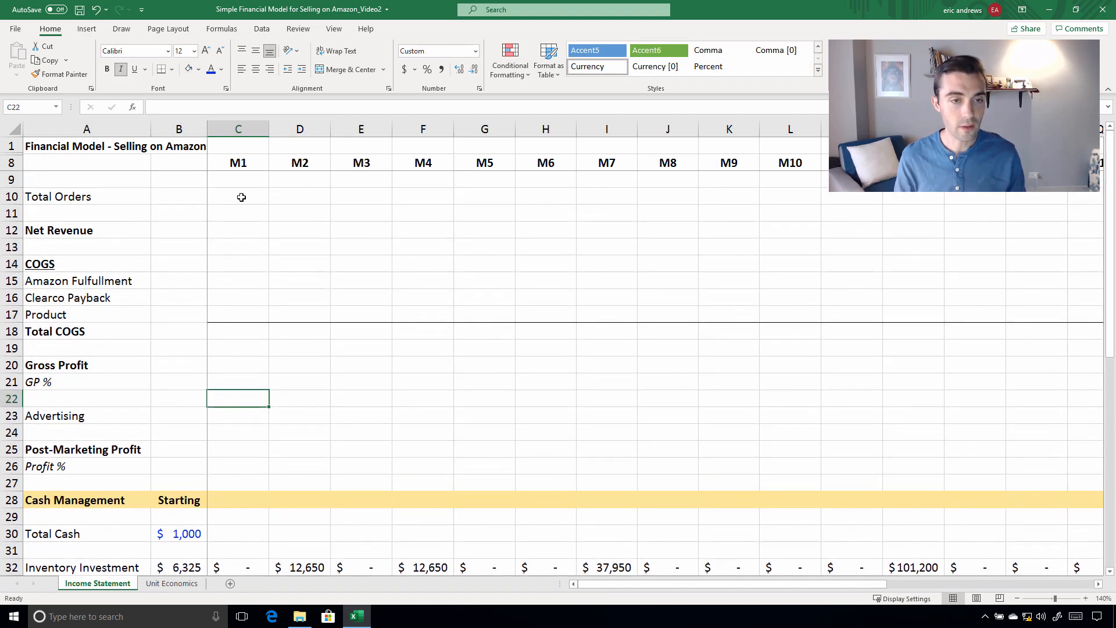
pyautogui.press('Up')
pyautogui.press('Up')
pyautogui.press('Up')
pyautogui.press('Up')
pyautogui.press('Up')
pyautogui.press('Up')
pyautogui.press('Up')
pyautogui.press('Up')
pyautogui.press('Up')
pyautogui.press('Up')
pyautogui.press('Up')
pyautogui.press('Up')
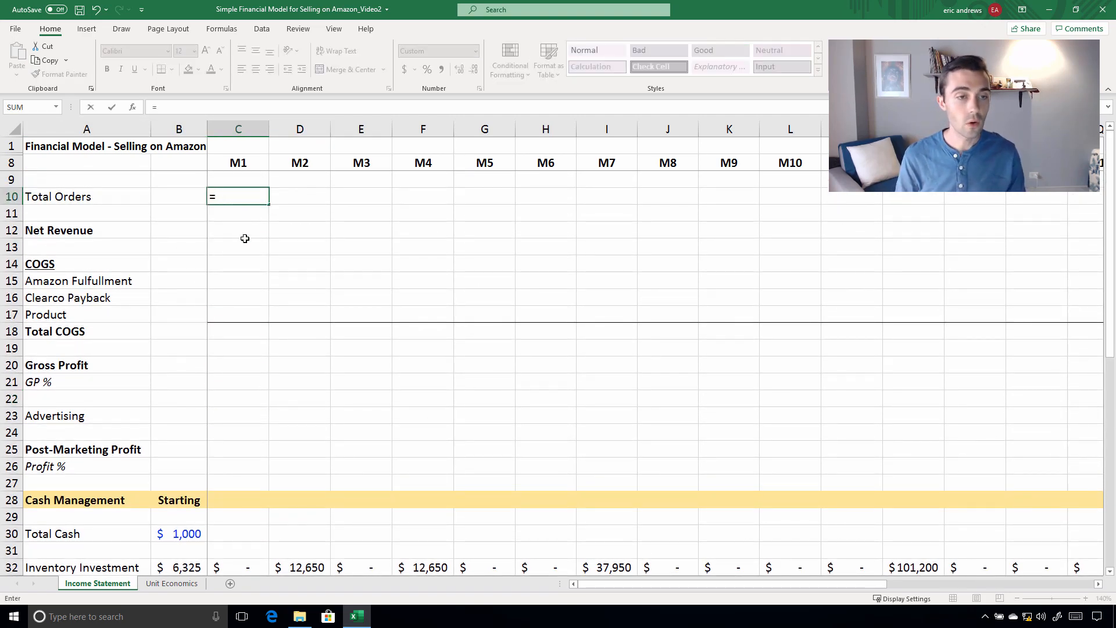
pyautogui.scroll(-7, 239, 250)
pyautogui.scroll(-3, 231, 353)
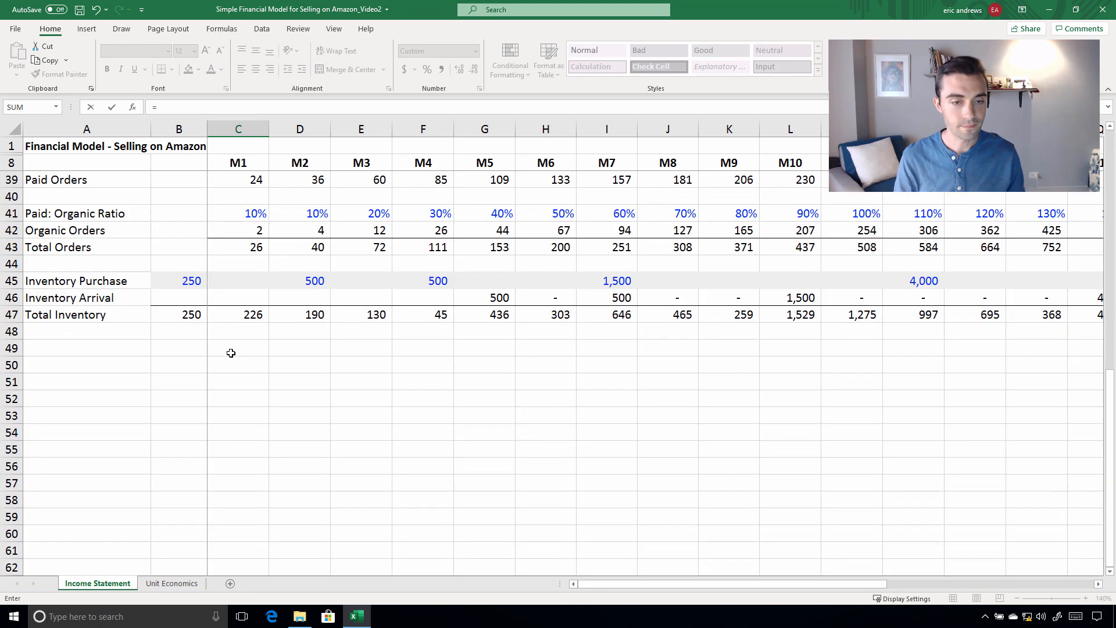
pyautogui.scroll(1, 239, 341)
pyautogui.click(241, 297)
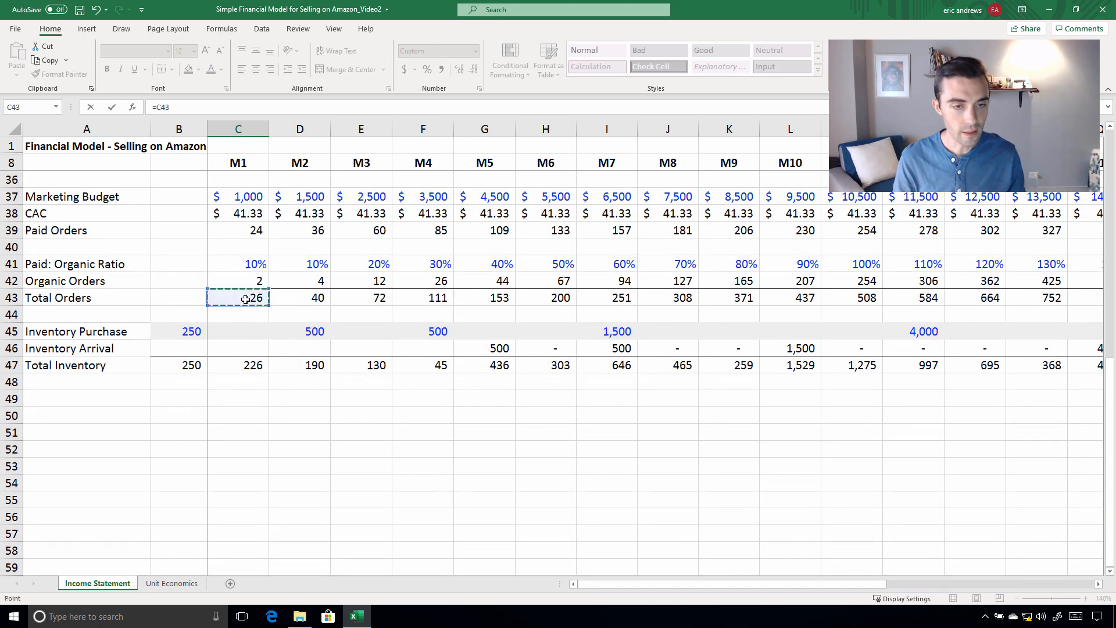
pyautogui.press('Return')
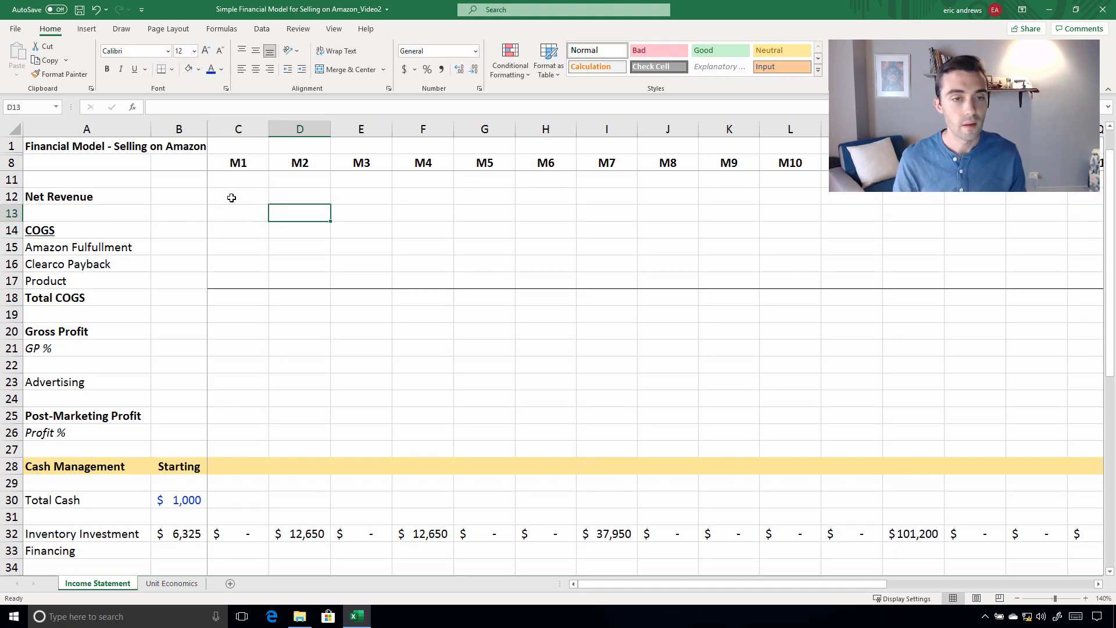
# Copy the M1 Total Orders formula from C10 across row 10 through M6
pyautogui.scroll(1, 230, 209)
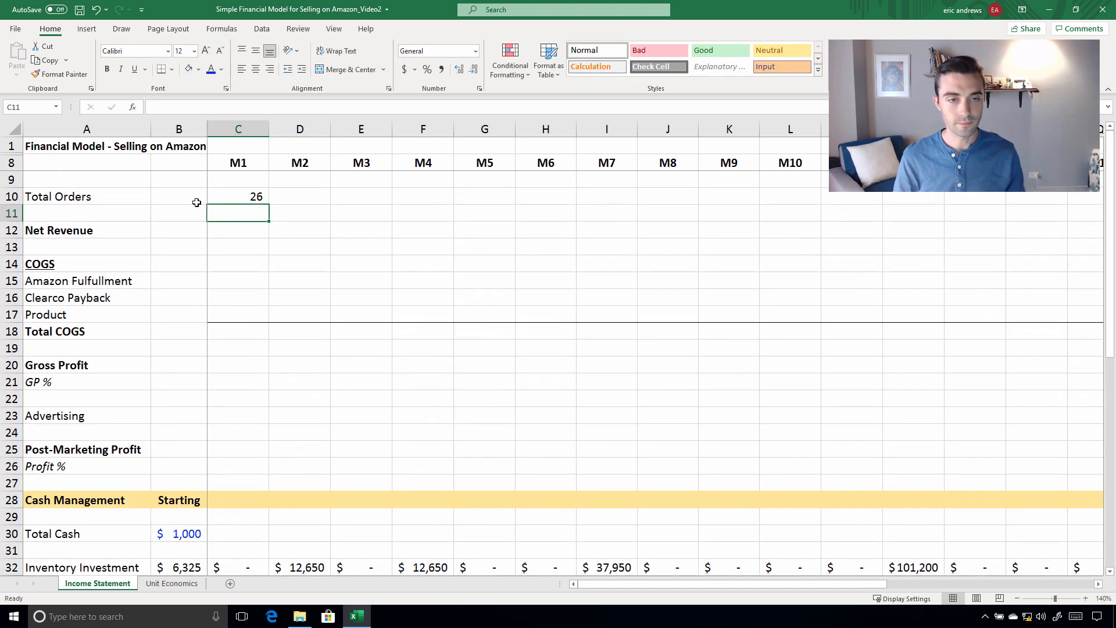
pyautogui.click(254, 200)
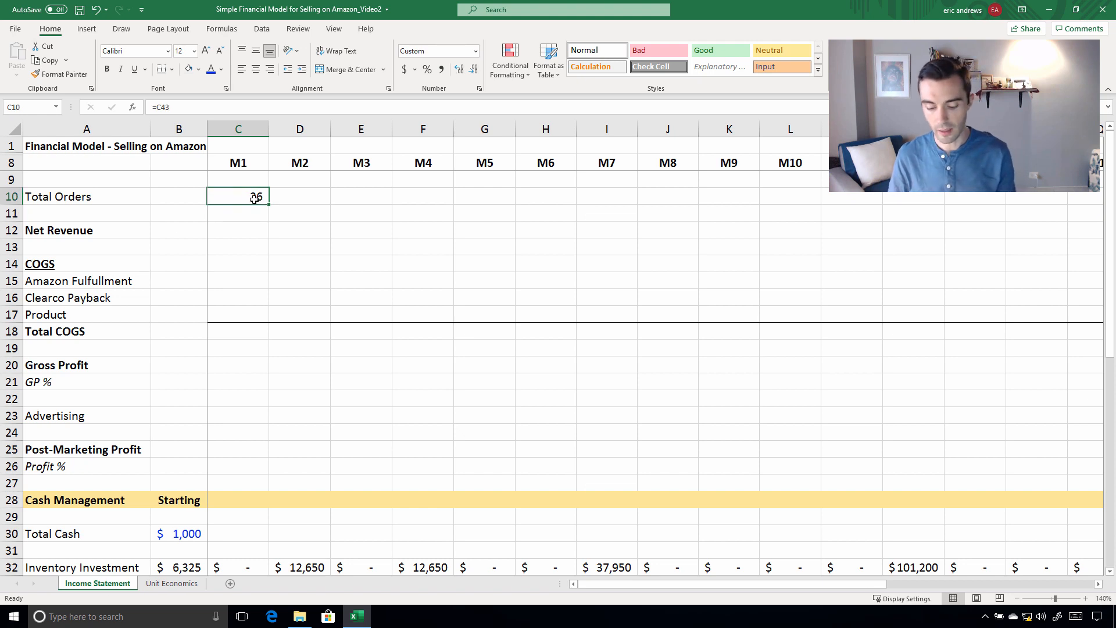
pyautogui.hotkey('ctrl', 'c')
pyautogui.press('Right')
pyautogui.hotkey('shift', 'Right')
pyautogui.hotkey('shift', 'Right')
pyautogui.hotkey('shift', 'Right')
pyautogui.hotkey('shift', 'Right')
pyautogui.hotkey('ctrl', 'v')
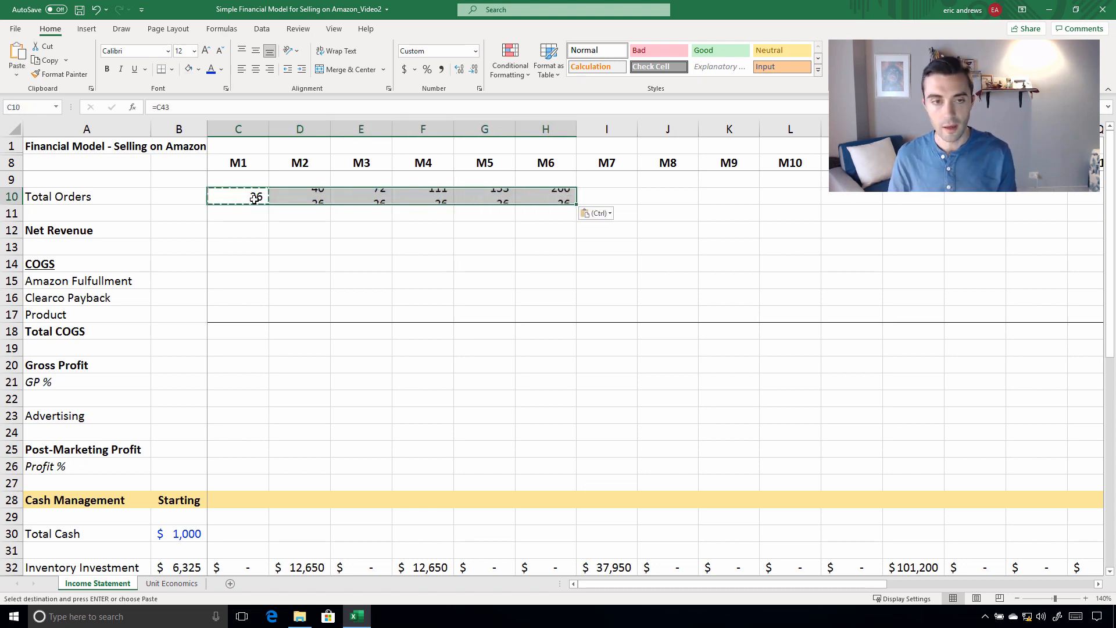
# Calculate M1 Net Revenue in C12 by multiplying Total Orders in C10 by the Price in 'Unit Economics'!$B$2
pyautogui.press('Down')
pyautogui.press('Down')
pyautogui.write('=')
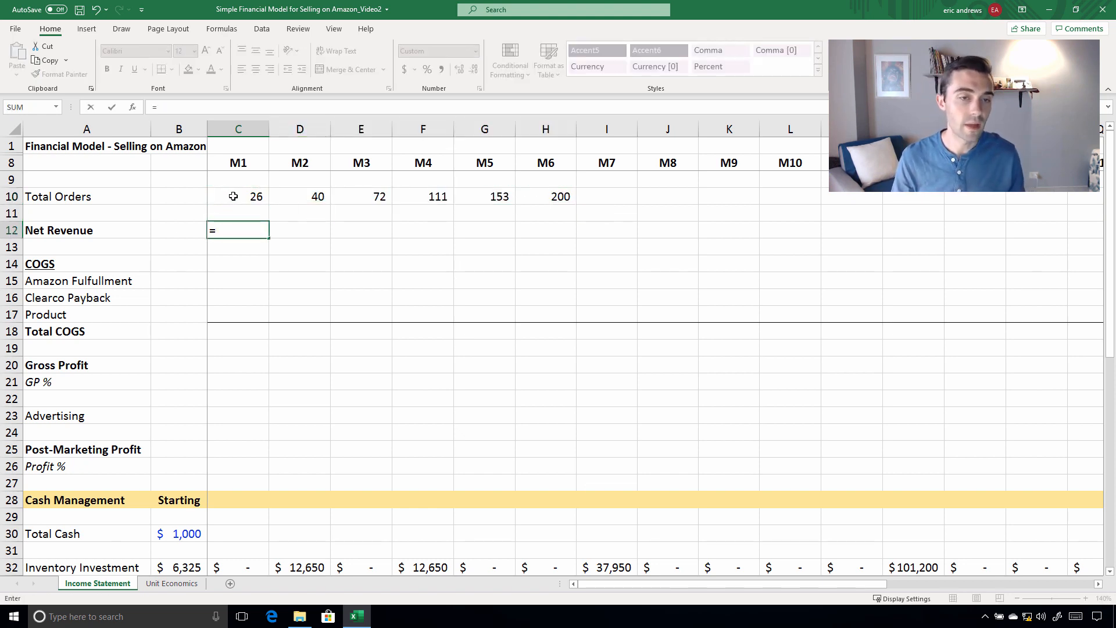
pyautogui.click(213, 197)
pyautogui.write('*')
pyautogui.scroll(-2, 241, 295)
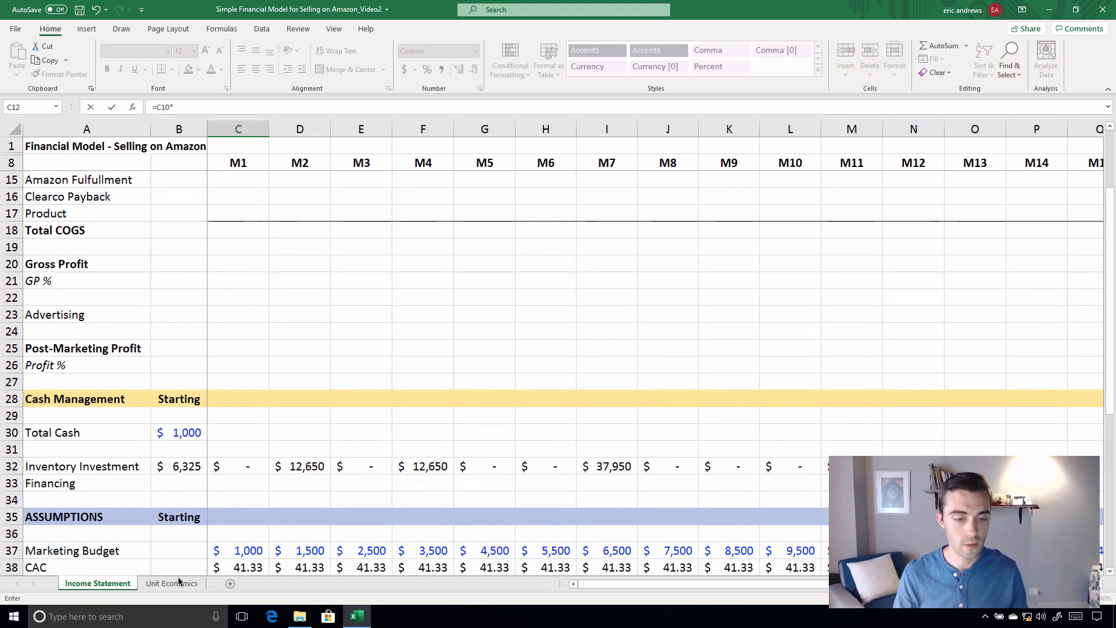
pyautogui.click(171, 583)
pyautogui.click(326, 176)
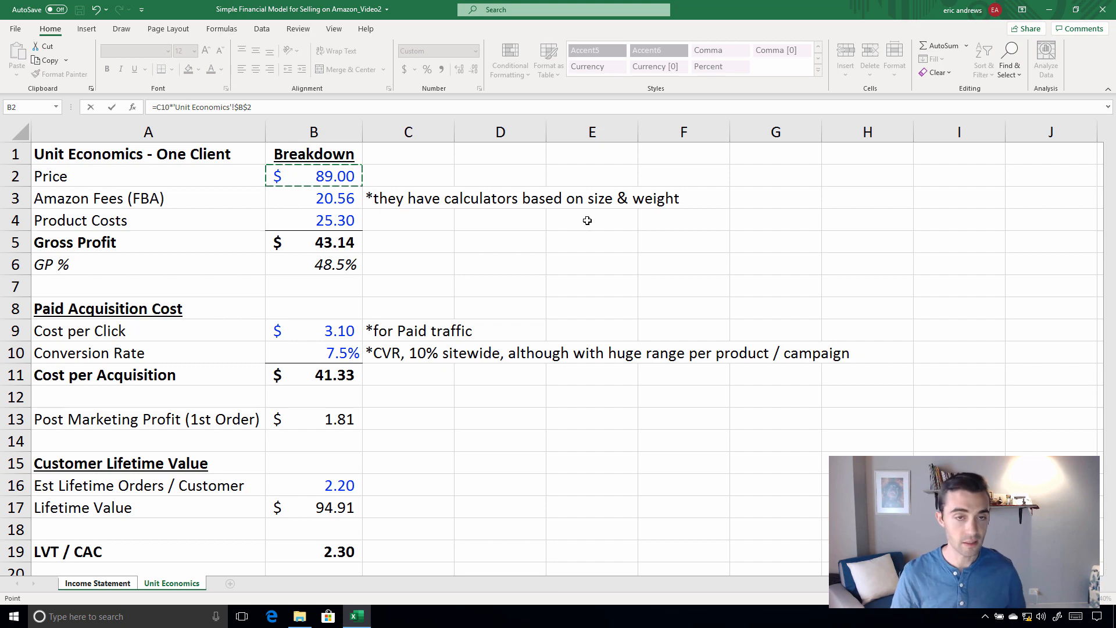
pyautogui.press('Return')
# Copy the M1 Net Revenue formula from C12 across row 12 through M6
pyautogui.press('Up')
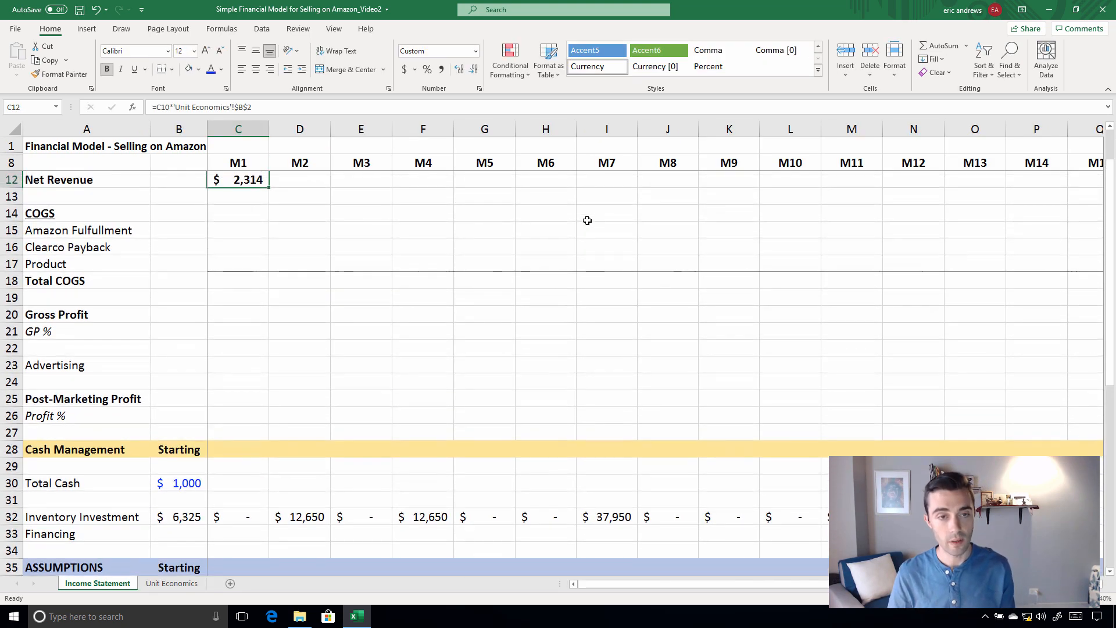
pyautogui.hotkey('ctrl', 'c')
pyautogui.press('Right')
pyautogui.hotkey('shift', 'Right')
pyautogui.hotkey('shift', 'Right')
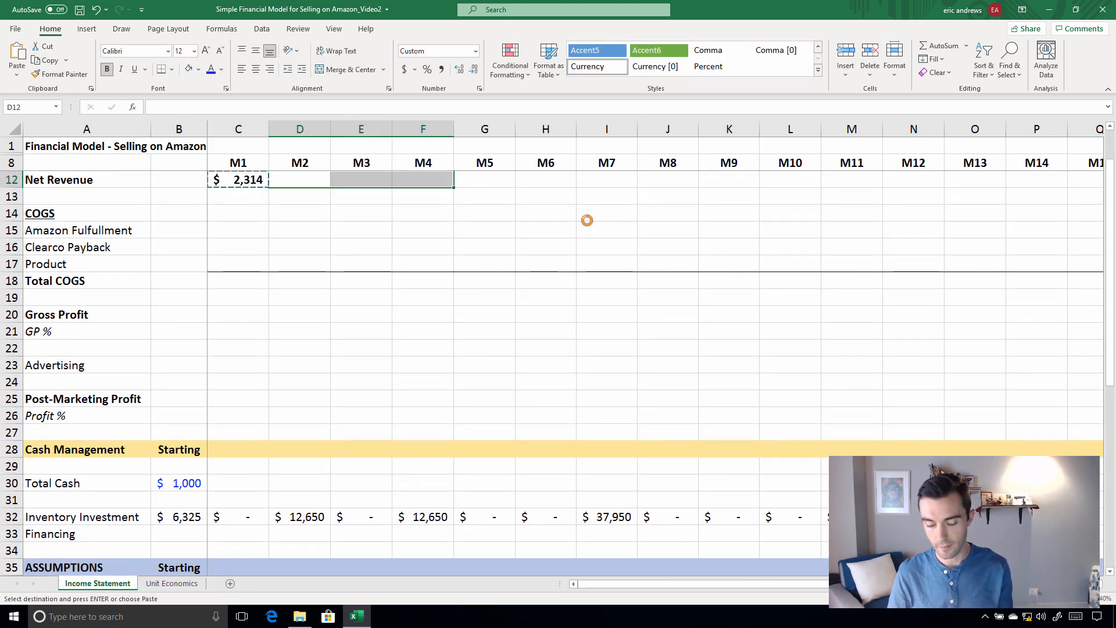
pyautogui.hotkey('ctrl', 'v')
pyautogui.scroll(1, 468, 219)
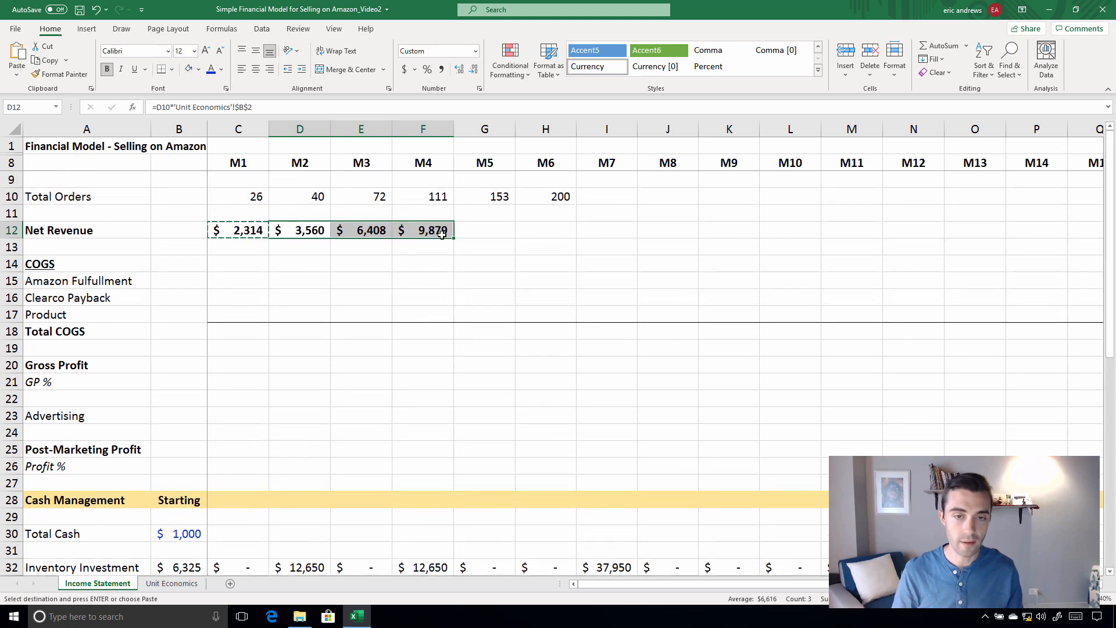
pyautogui.press('Right')
pyautogui.press('Right')
pyautogui.press('Right')
pyautogui.hotkey('ctrl', 'v')
pyautogui.press('Right')
pyautogui.press('Right')
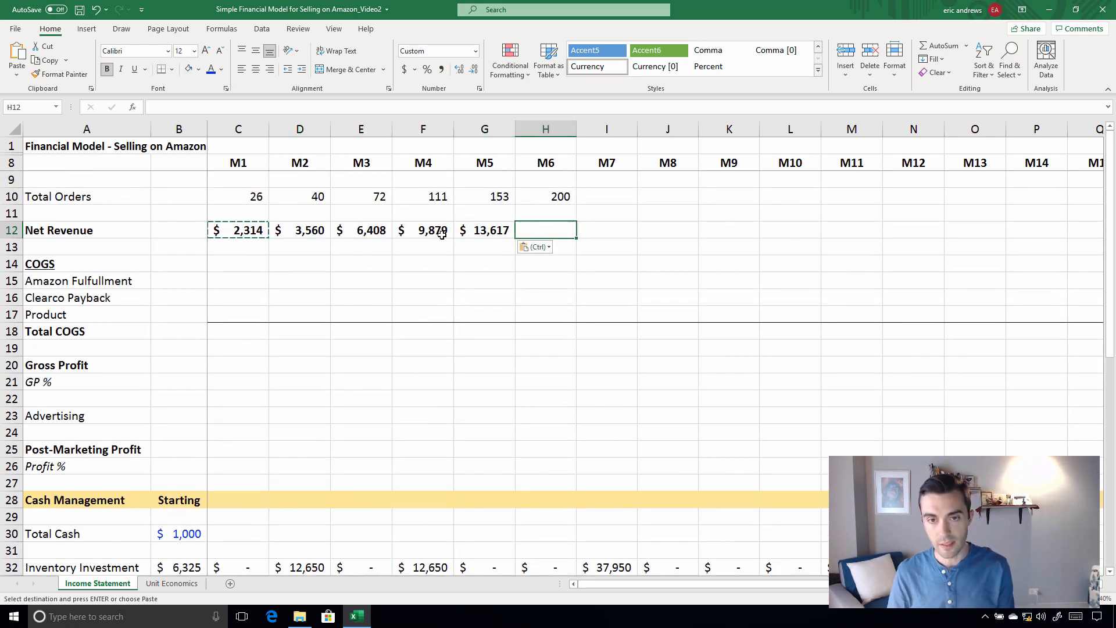
pyautogui.press('Left')
pyautogui.hotkey('ctrl', 'v')
pyautogui.press('Escape')
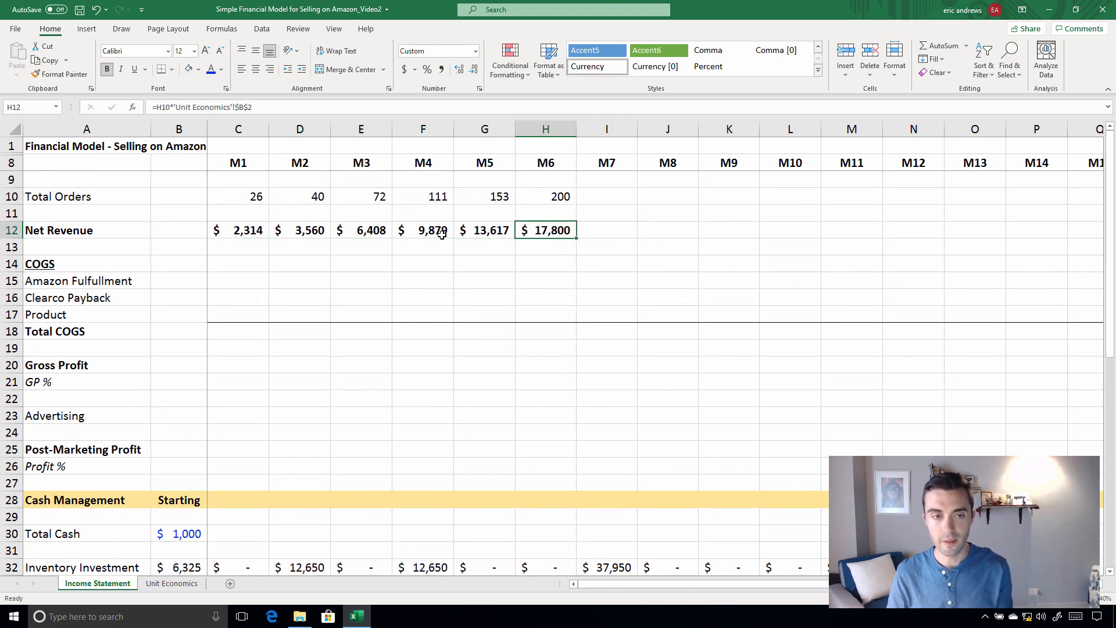
# Calculate M1 Amazon Fulfullment in C15 by multiplying Total Orders in C10 by the Amazon Fees in 'Unit Economics'!$B$3
pyautogui.click(239, 278)
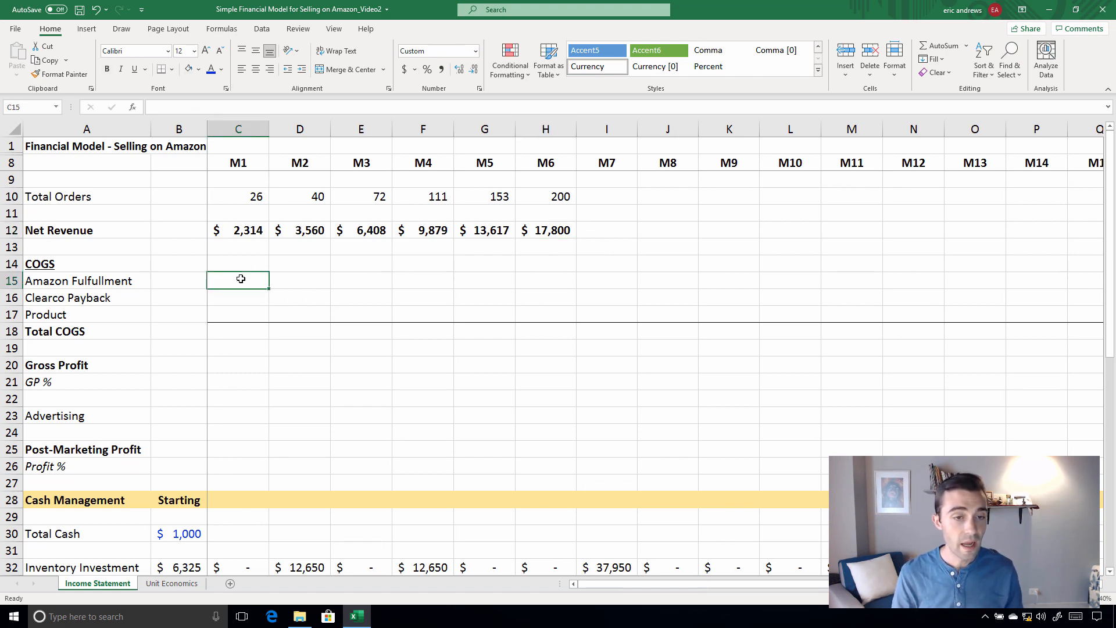
pyautogui.write('=')
pyautogui.click(236, 195)
pyautogui.write('*')
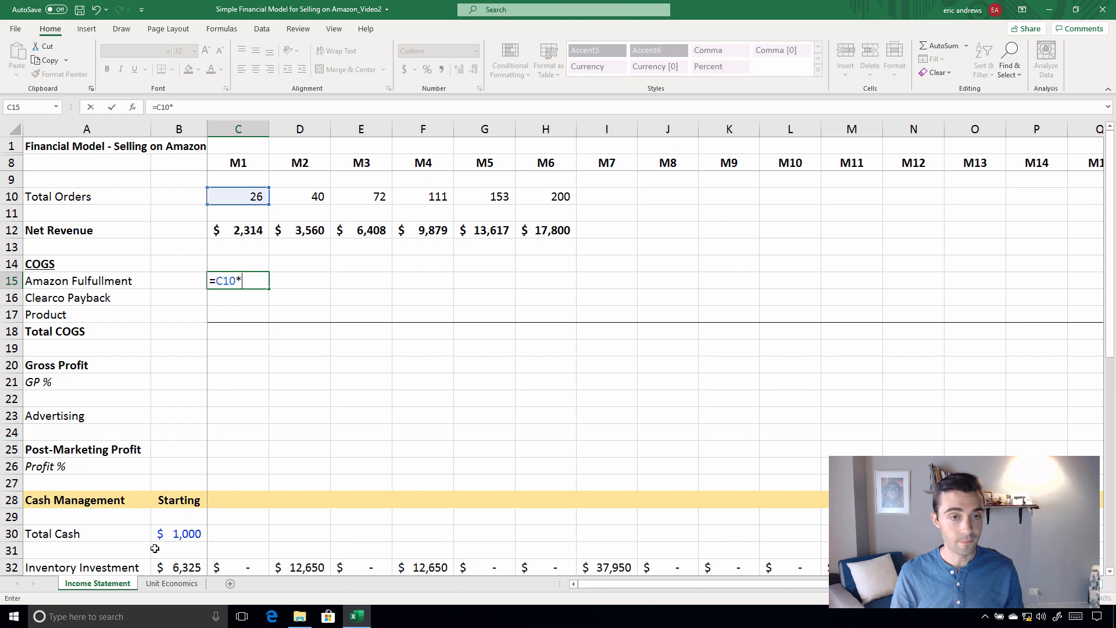
pyautogui.click(170, 584)
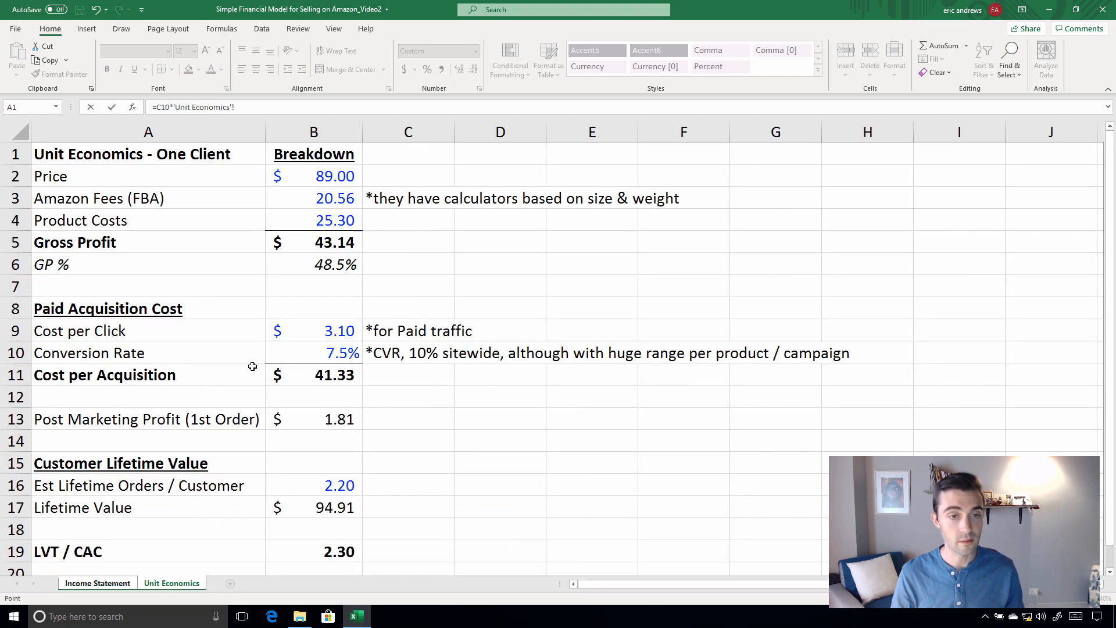
pyautogui.click(302, 198)
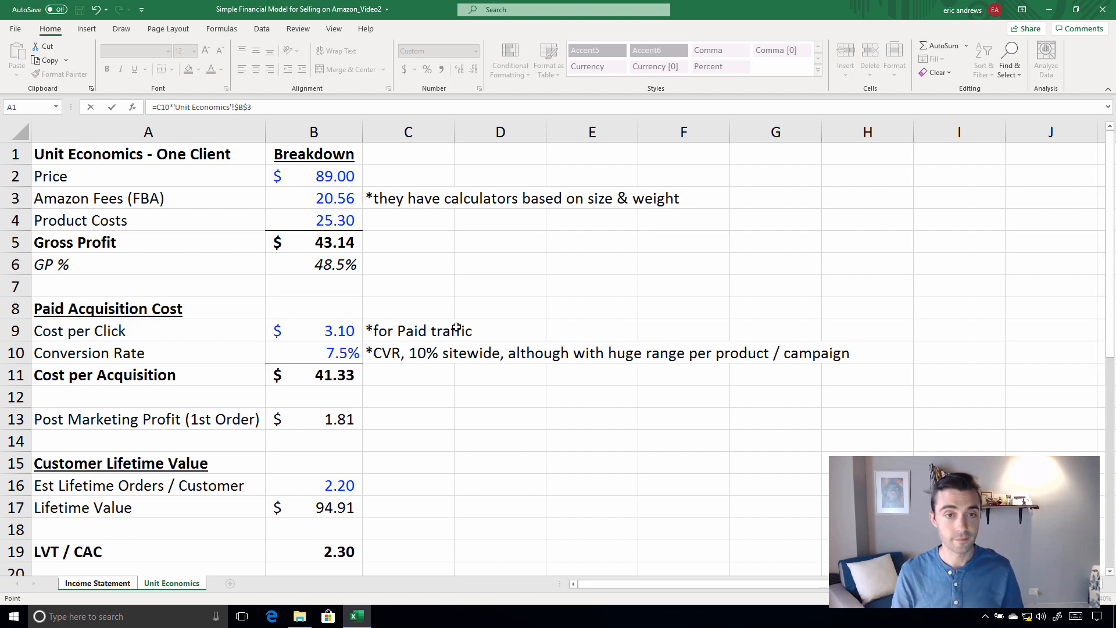
pyautogui.press('Return')
# Copy the M1 Amazon Fulfullment formula from C15 across row 15 through M6
pyautogui.press('Up')
pyautogui.hotkey('ctrl', 'c')
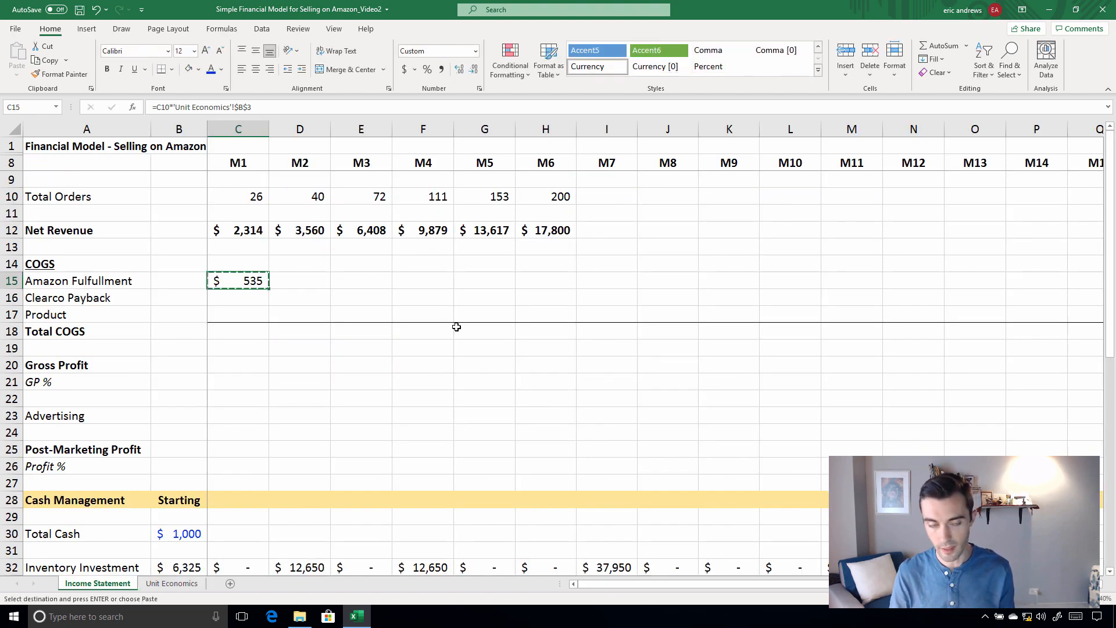
pyautogui.hotkey('shift', 'Right')
pyautogui.hotkey('shift', 'Right')
pyautogui.hotkey('shift', 'Right')
pyautogui.hotkey('shift', 'Right')
pyautogui.hotkey('shift', 'Right')
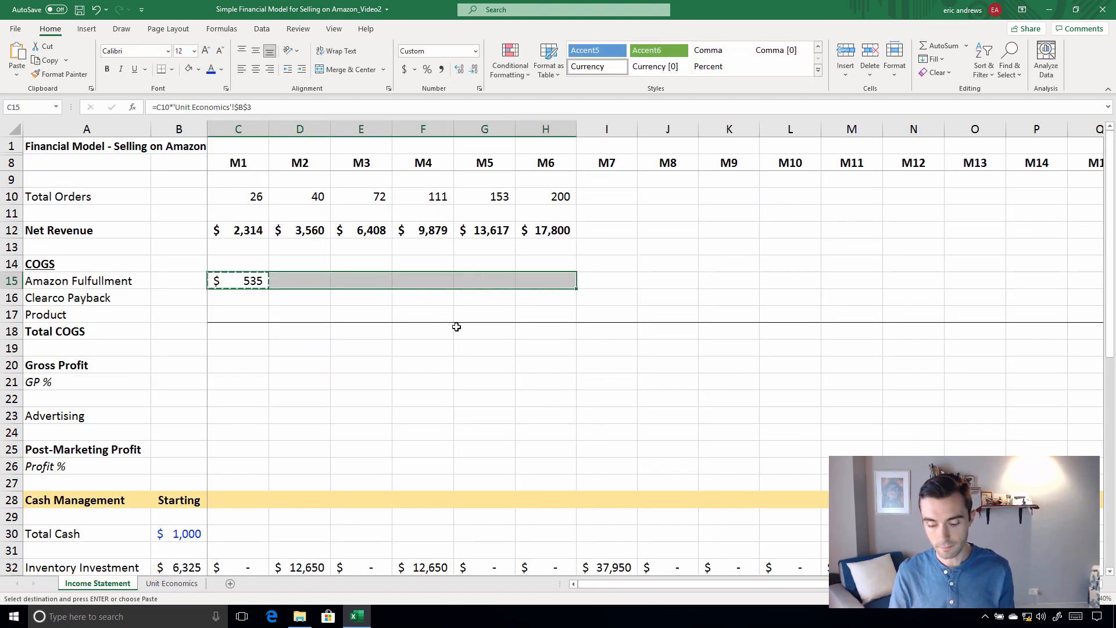
pyautogui.hotkey('ctrl', 'v')
pyautogui.press('Down')
pyautogui.press('Escape')
pyautogui.press('Up')
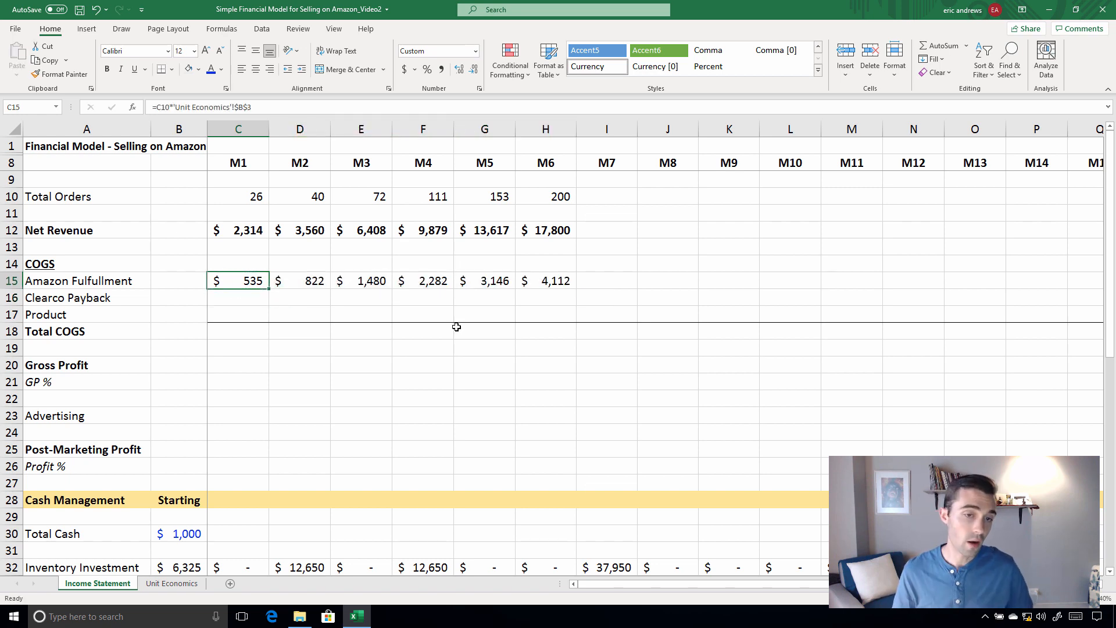
# Link the M1 Product cost in C17 to the Inventory Investment in C32
pyautogui.click(12, 315)
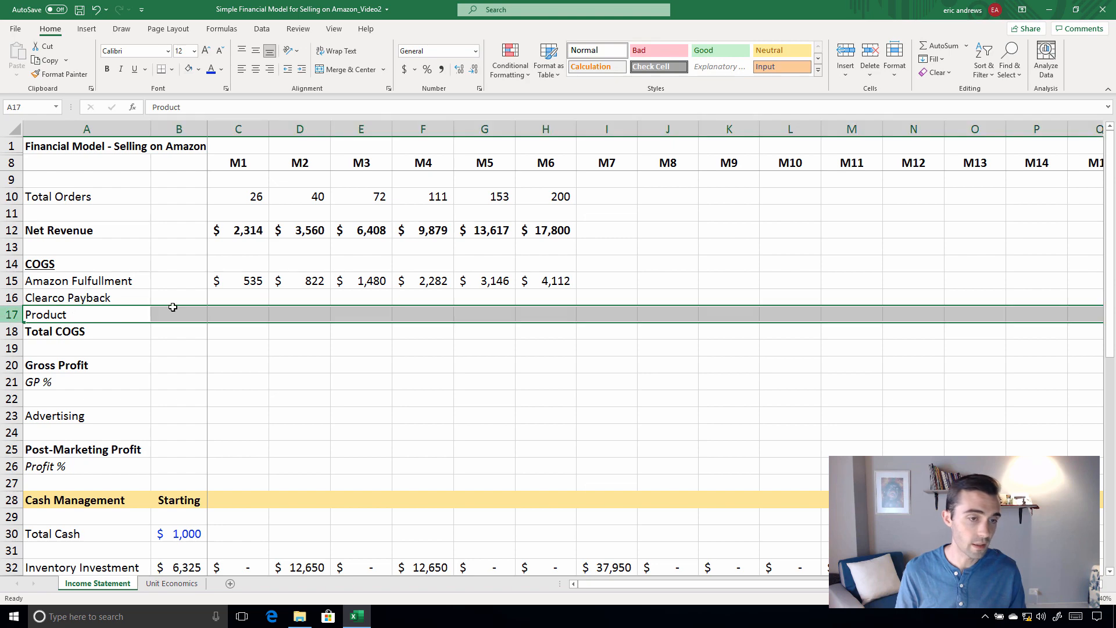
pyautogui.click(230, 312)
pyautogui.write('=')
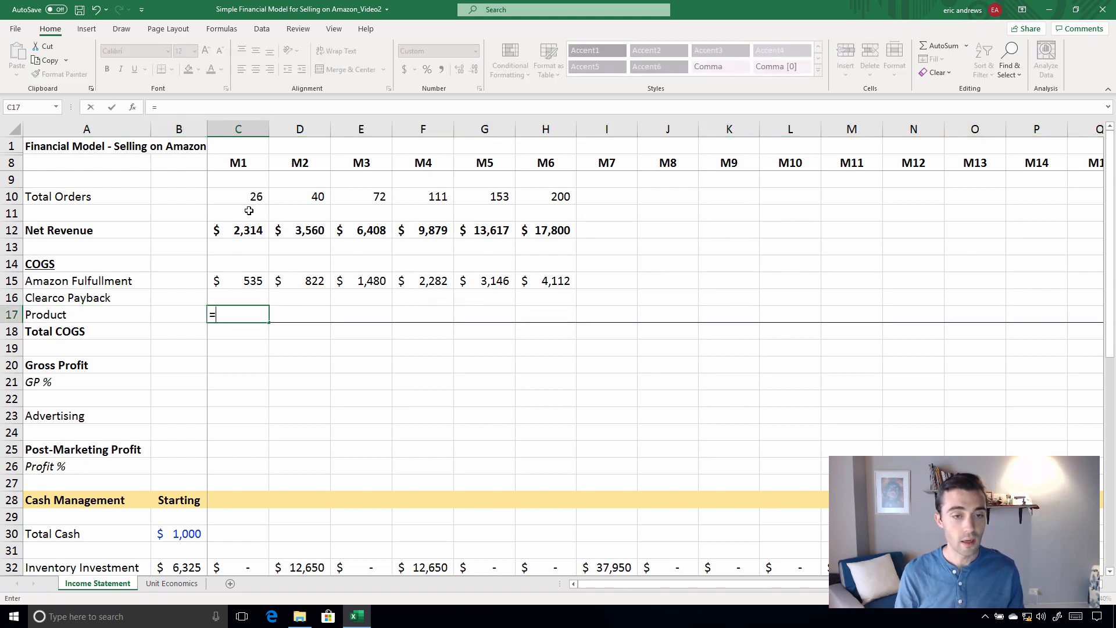
pyautogui.scroll(-3, 235, 232)
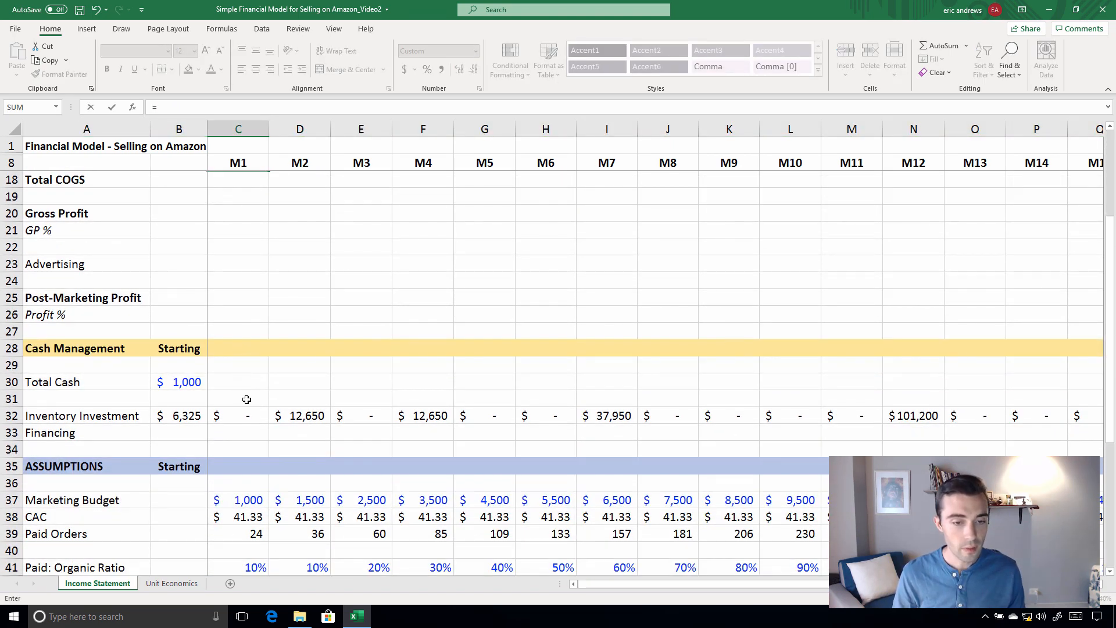
pyautogui.scroll(3, 247, 399)
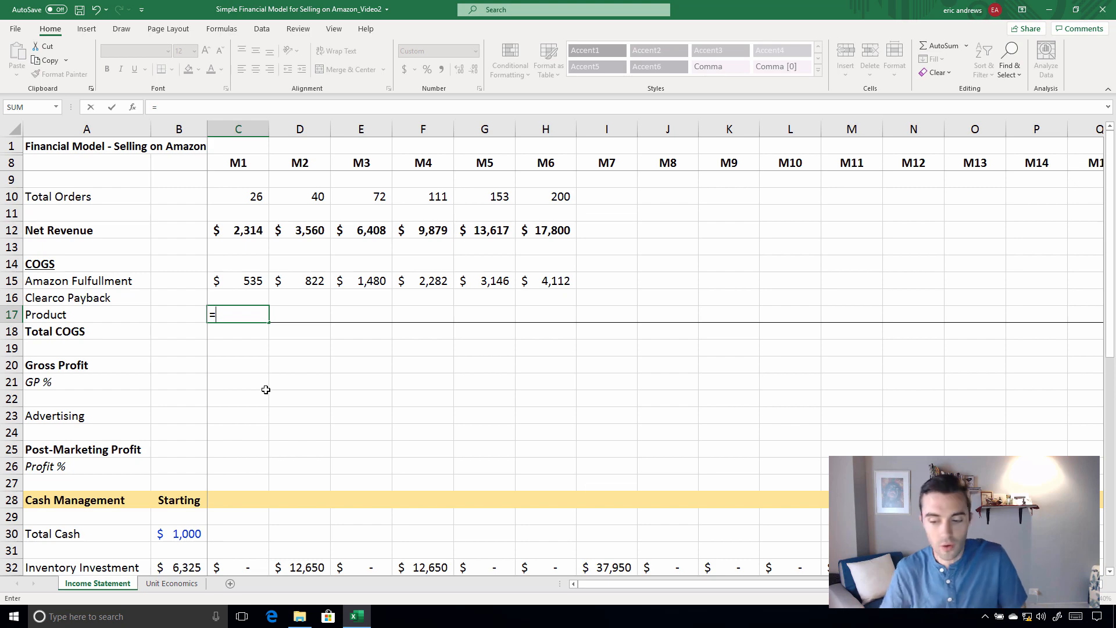
pyautogui.scroll(-4, 250, 361)
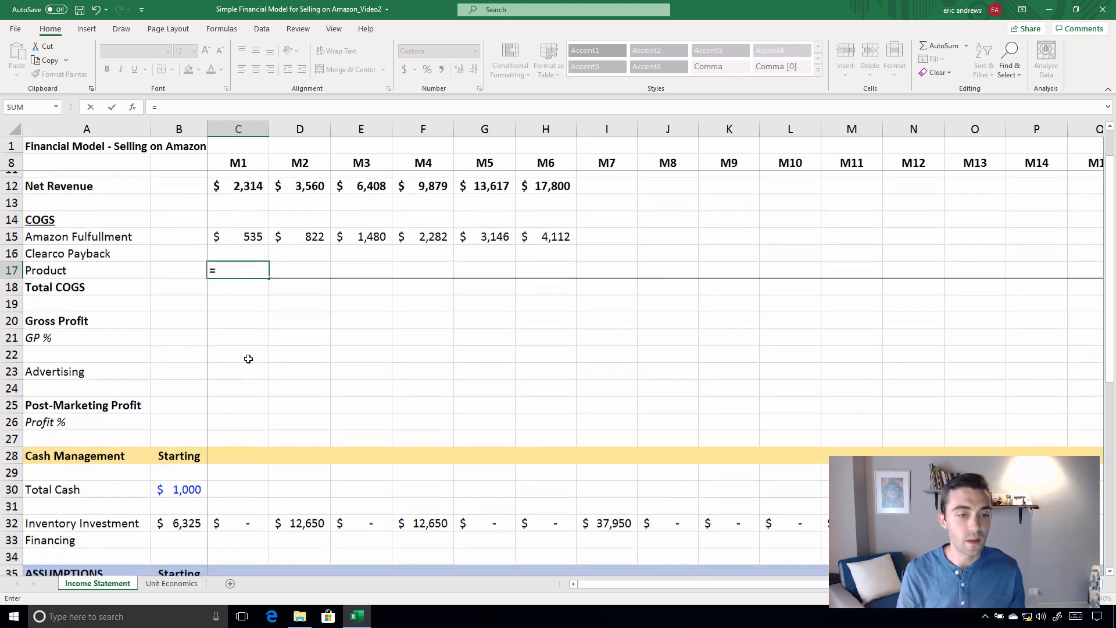
pyautogui.click(231, 367)
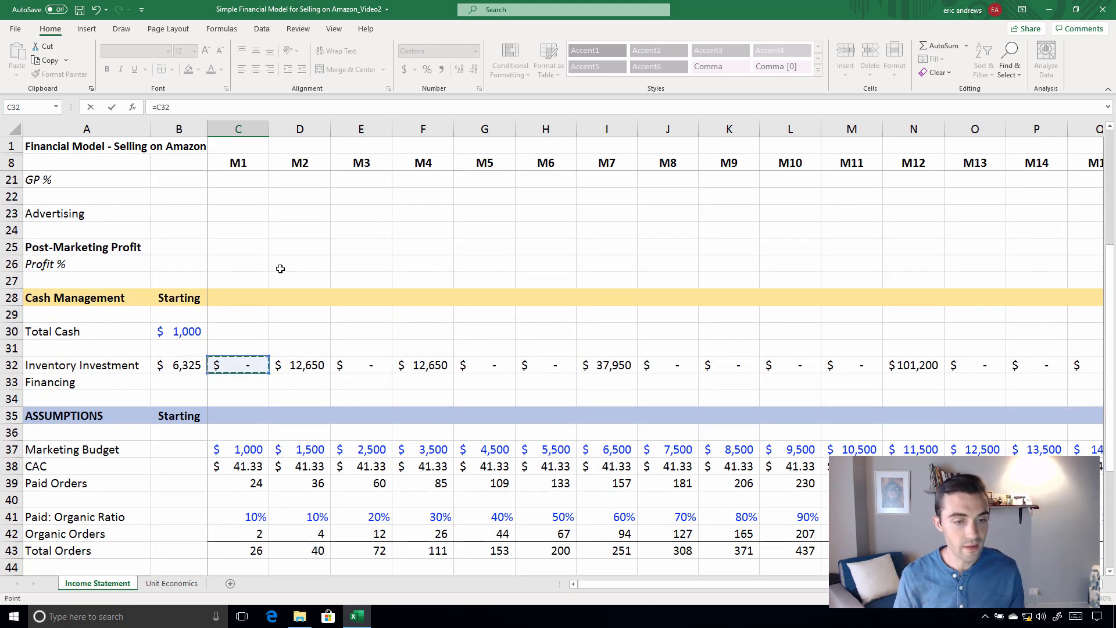
pyautogui.press('Return')
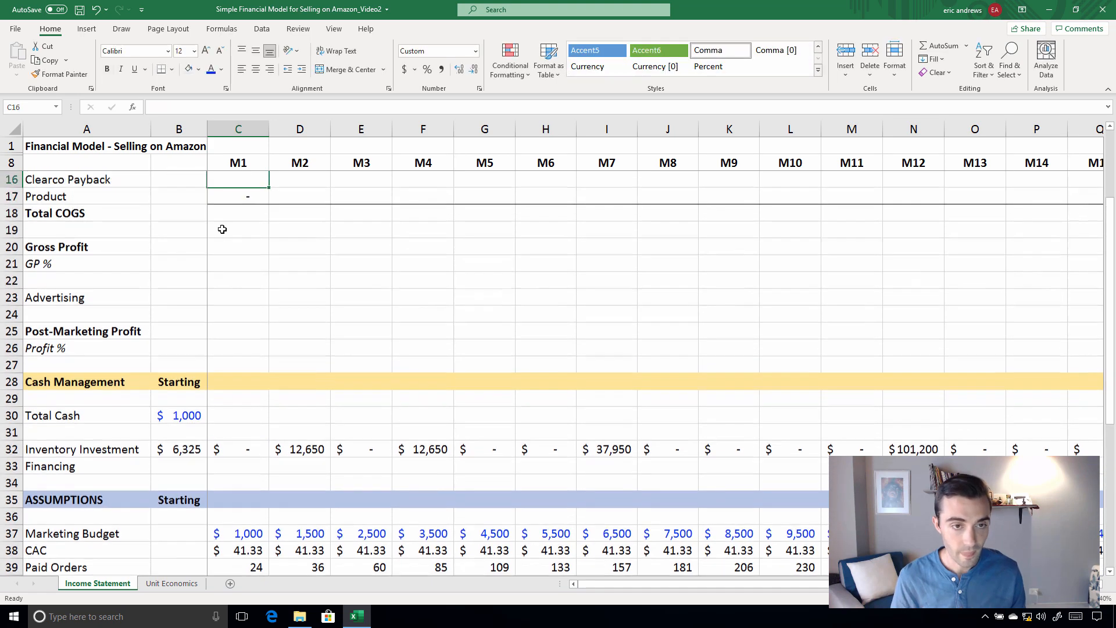
# Copy the M1 Product cost formula from C17 across row 17 through M6
pyautogui.press('Down')
pyautogui.hotkey('ctrl', 'c')
pyautogui.hotkey('shift', 'Right')
pyautogui.hotkey('shift', 'Right')
pyautogui.hotkey('shift', 'Right')
pyautogui.hotkey('shift', 'Right')
pyautogui.hotkey('shift', 'Right')
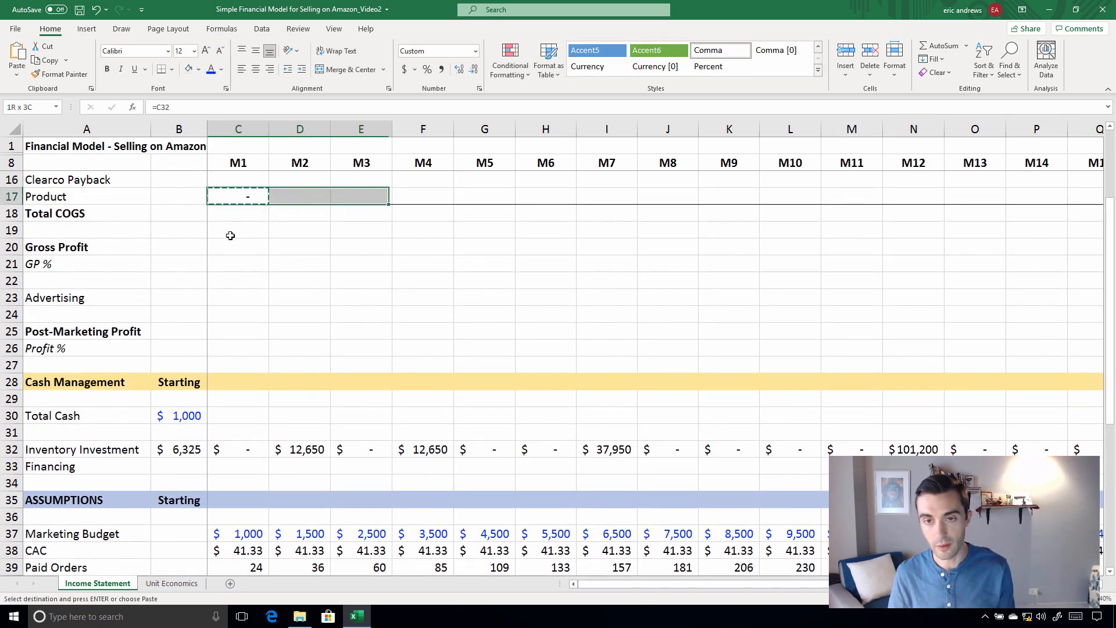
pyautogui.hotkey('ctrl', 'v')
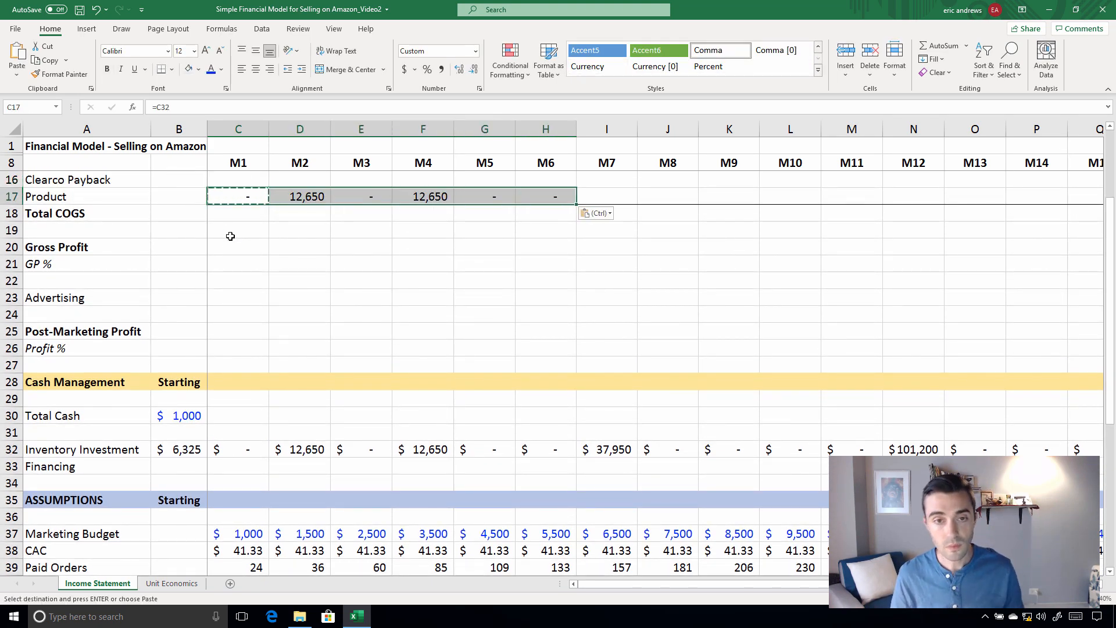
# Calculate M1 Total COGS in C18 as the sum of the COGS lines C15:C17
pyautogui.scroll(3, 296, 287)
pyautogui.click(213, 338)
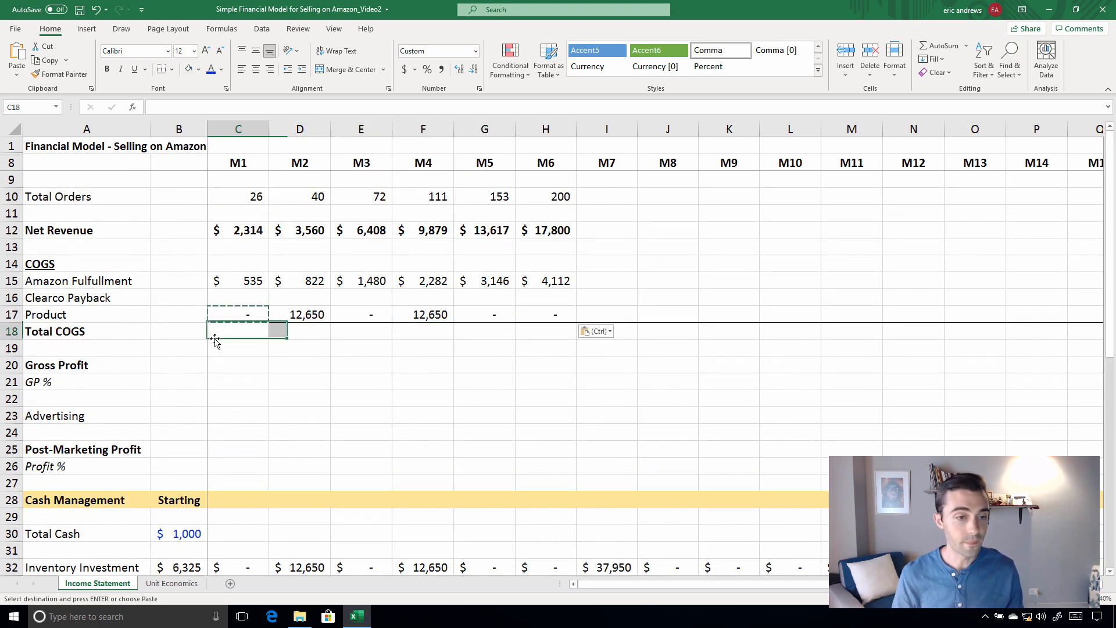
pyautogui.write('=')
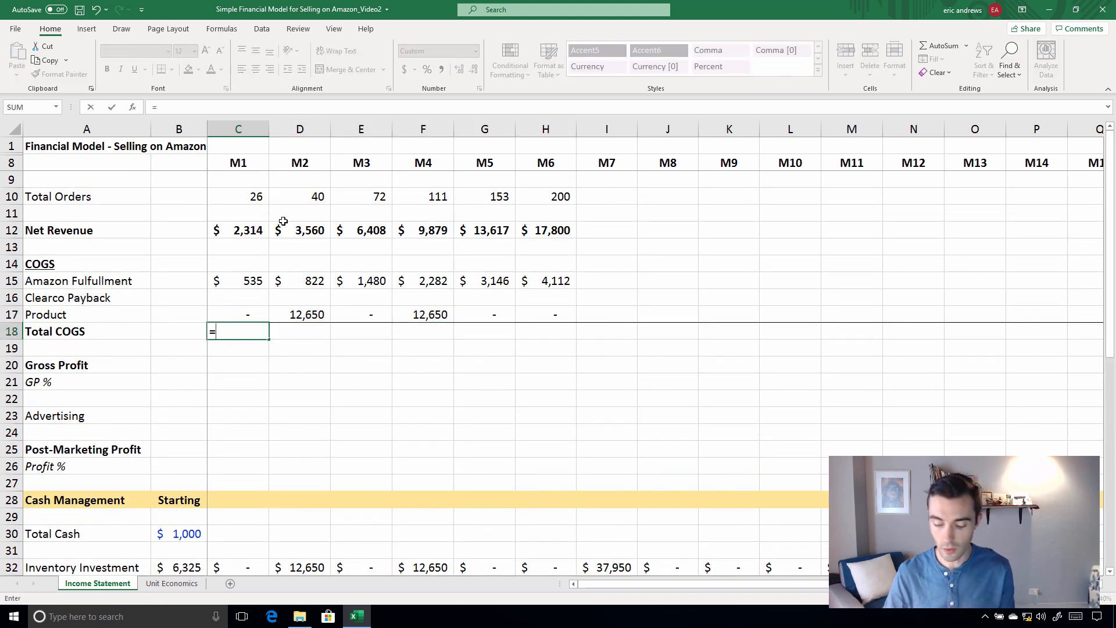
pyautogui.write('=sum(')
pyautogui.press('Up')
pyautogui.hotkey('shift', 'Up')
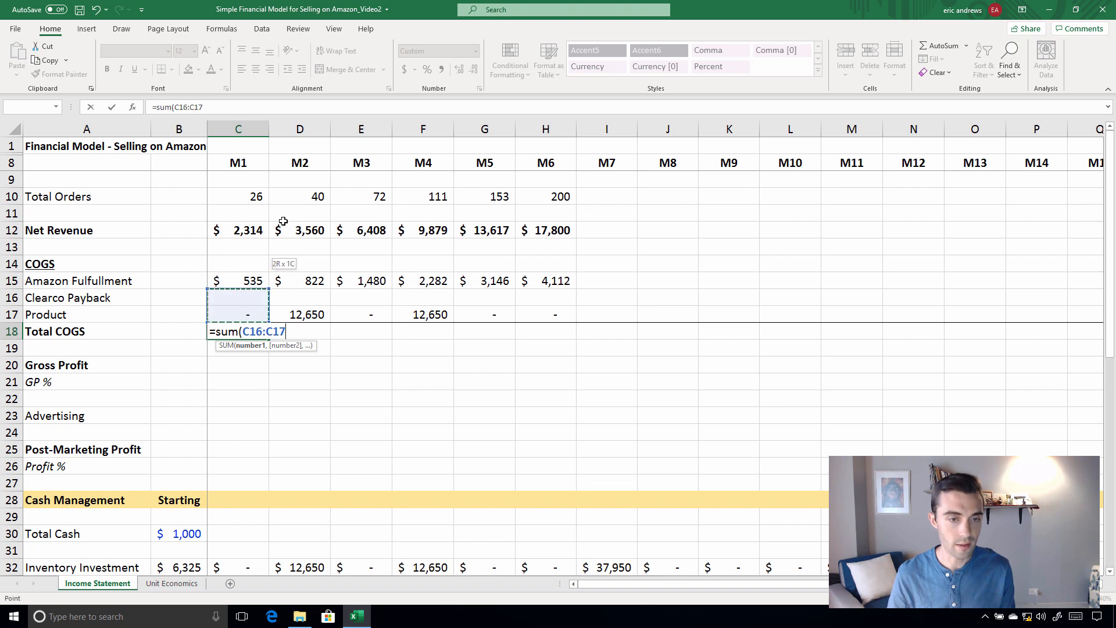
pyautogui.hotkey('shift', 'Up')
pyautogui.press('Return')
# Copy the M1 Total COGS formula from C18 across row 18 through M6
pyautogui.press('Up')
pyautogui.hotkey('ctrl', 'c')
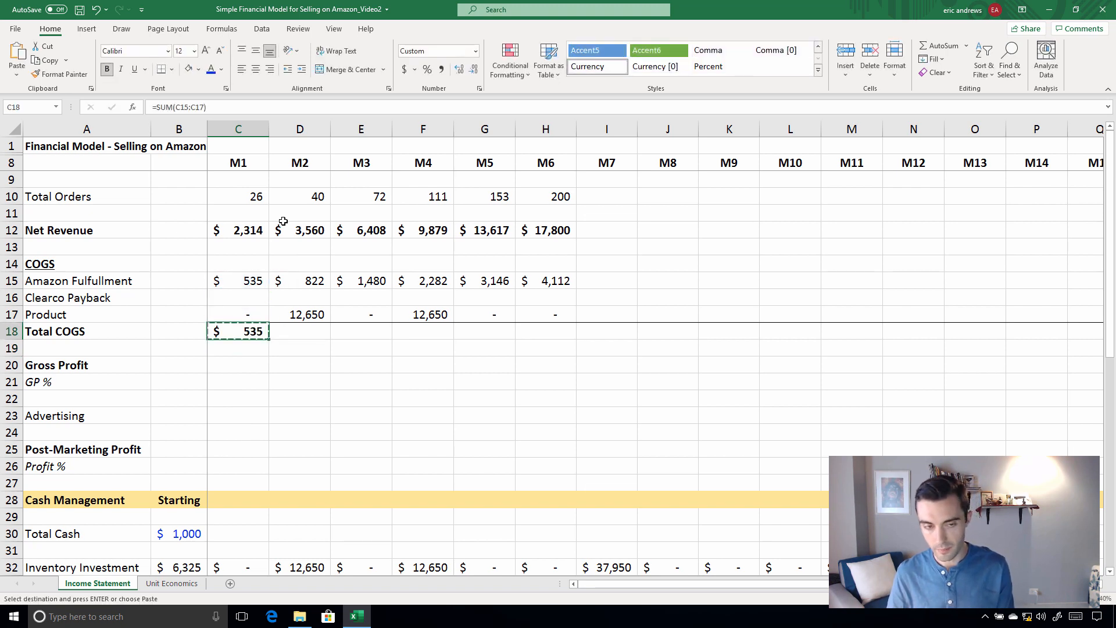
pyautogui.hotkey('shift', 'Right')
pyautogui.hotkey('shift', 'Right')
pyautogui.hotkey('shift', 'Right')
pyautogui.hotkey('shift', 'Right')
pyautogui.hotkey('shift', 'Right')
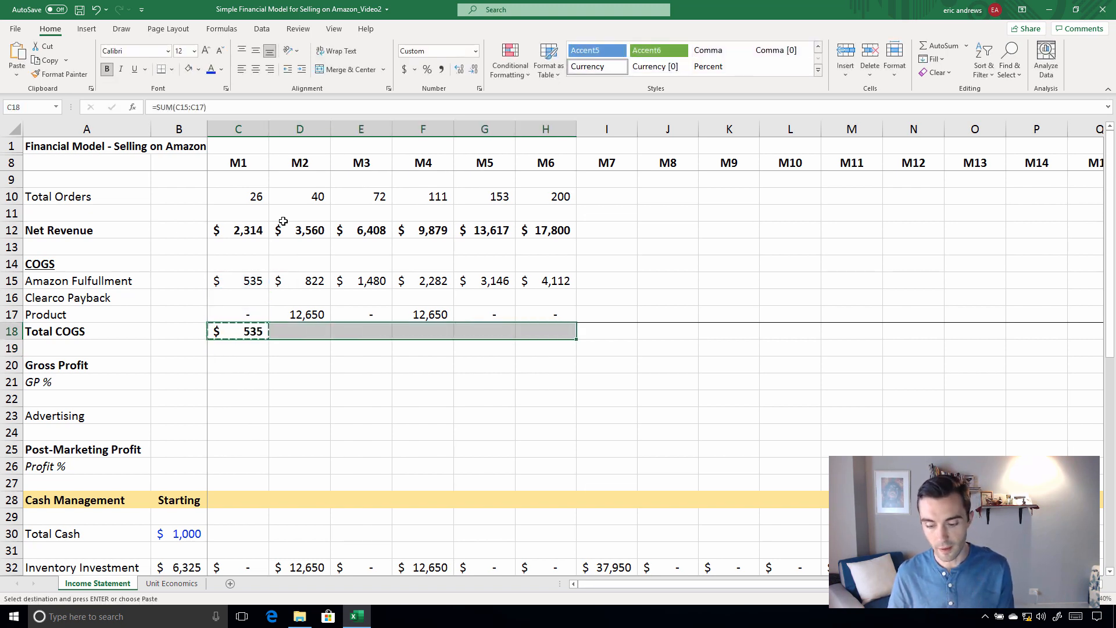
pyautogui.hotkey('ctrl', 'v')
pyautogui.press('Escape')
# Calculate M1 Gross Profit in C20 as Net Revenue in C12 minus Total COGS in C18
pyautogui.press('Down')
pyautogui.press('Down')
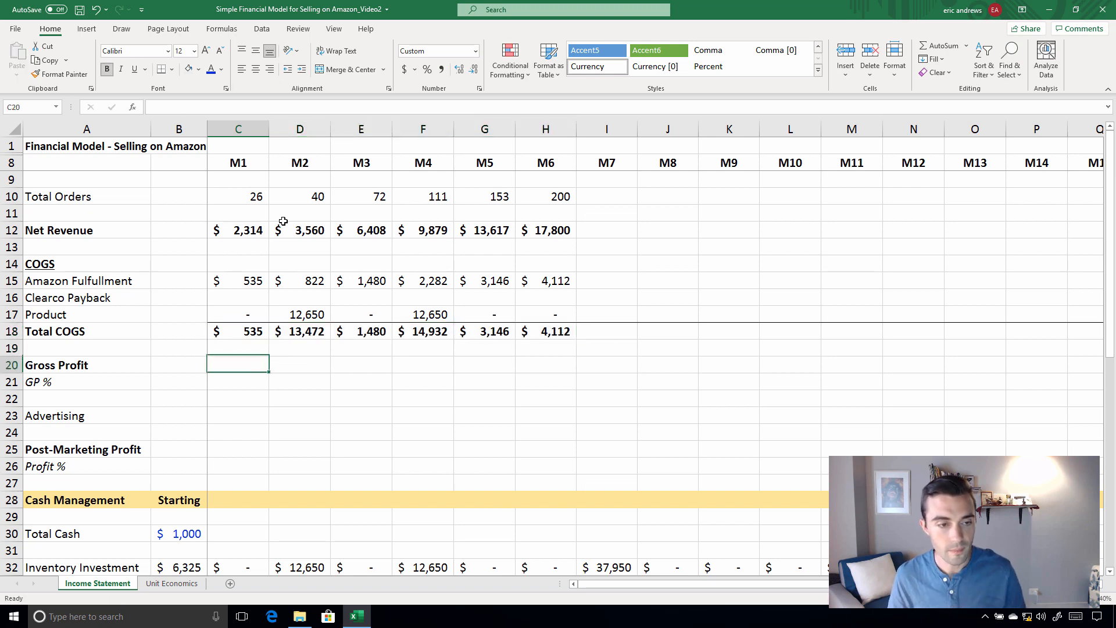
pyautogui.write('=')
pyautogui.click(259, 232)
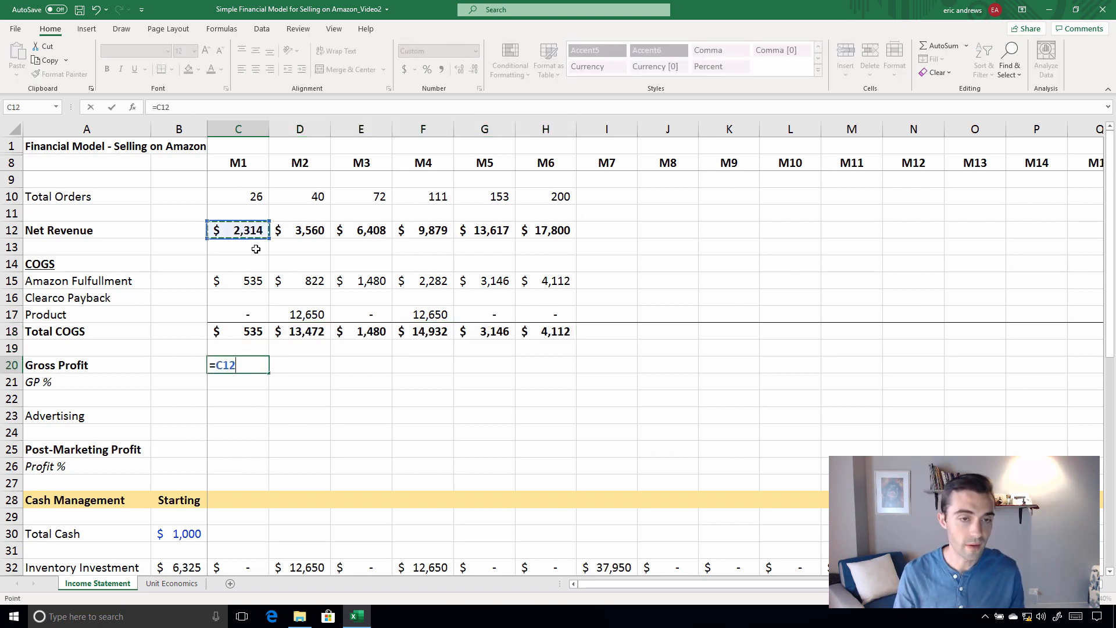
pyautogui.write('-')
pyautogui.click(241, 336)
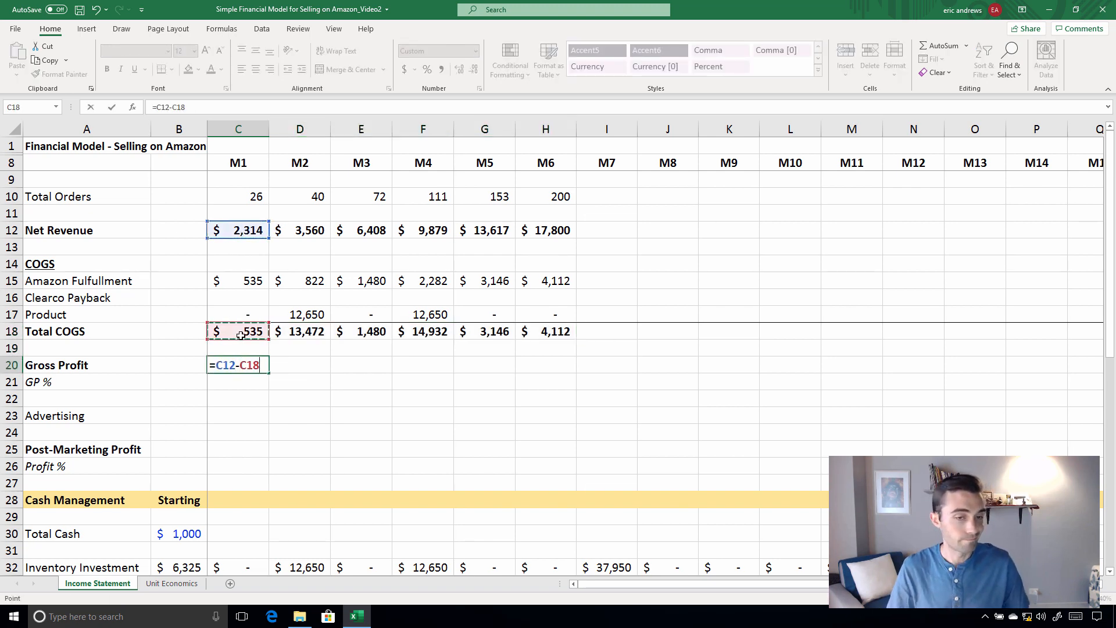
pyautogui.press('Return')
# Copy the M1 Gross Profit formula from C20 across row 20 through M6
pyautogui.press('Up')
pyautogui.hotkey('ctrl', 'c')
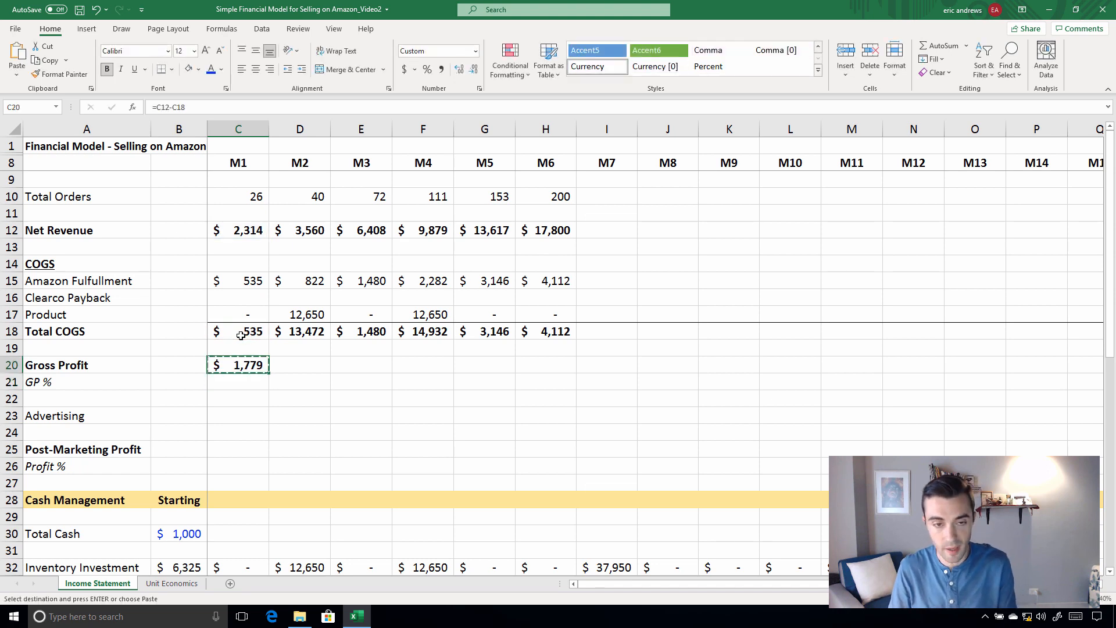
pyautogui.hotkey('shift', 'Right')
pyautogui.hotkey('shift', 'Right')
pyautogui.hotkey('shift', 'Right')
pyautogui.hotkey('shift', 'Right')
pyautogui.hotkey('shift', 'Right')
pyautogui.hotkey('ctrl', 'v')
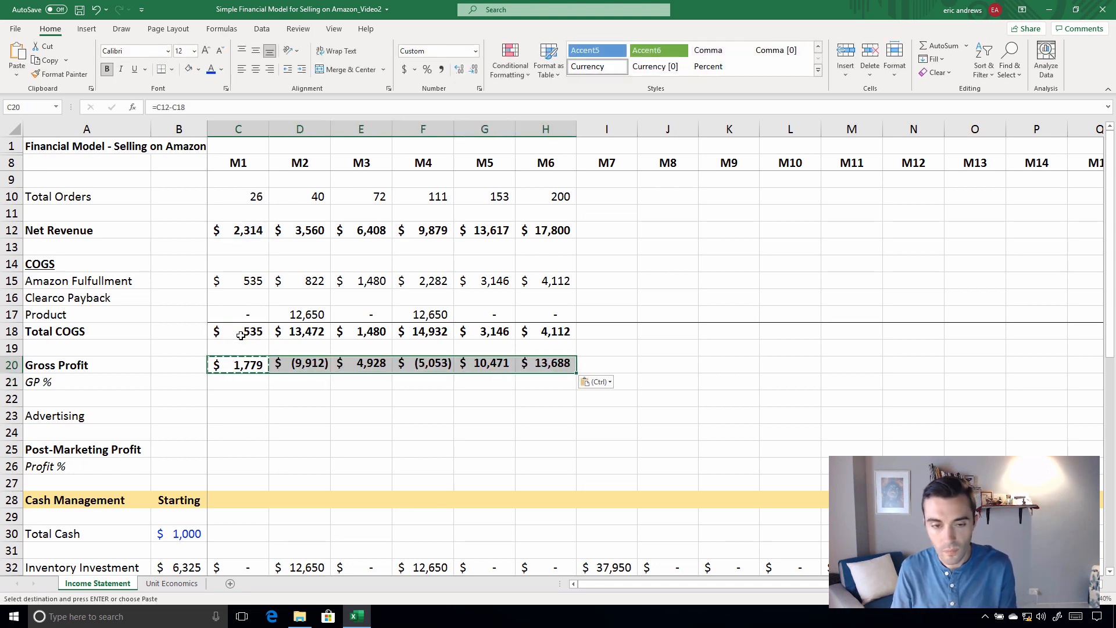
# Calculate M1 GP % in C21 by dividing Gross Profit in C20 by Net Revenue in C12
pyautogui.press('Down')
pyautogui.write('=')
pyautogui.press('Up')
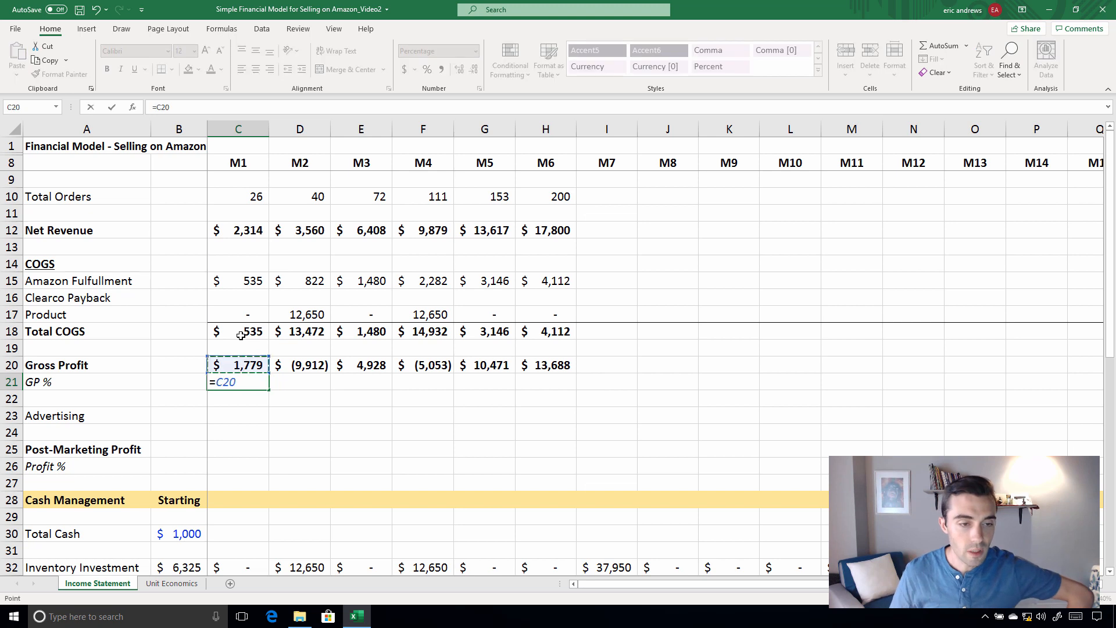
pyautogui.write('/')
pyautogui.click(242, 227)
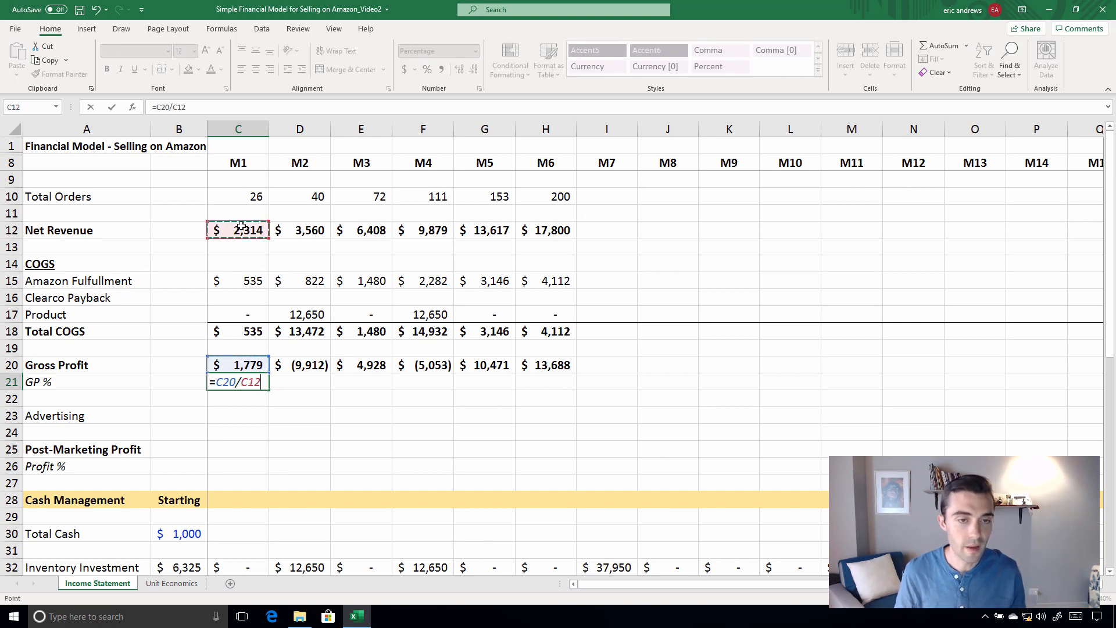
pyautogui.press('Return')
# Copy the M1 GP % formula from C21 into each month of row 21 through M6
pyautogui.press('Up')
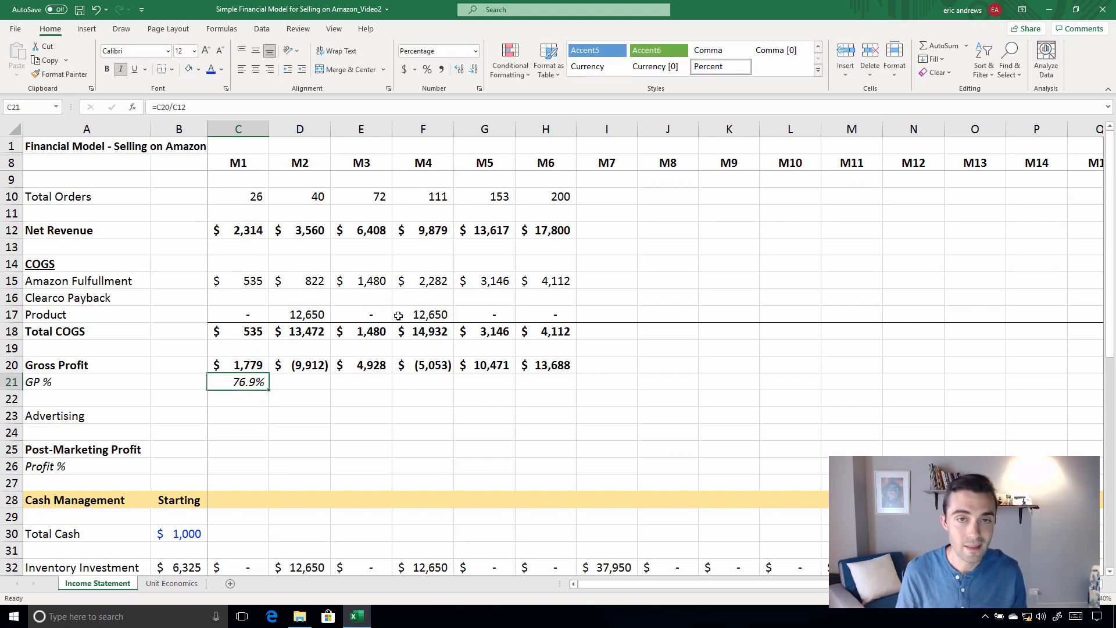
pyautogui.hotkey('ctrl', 'c')
pyautogui.press('Right')
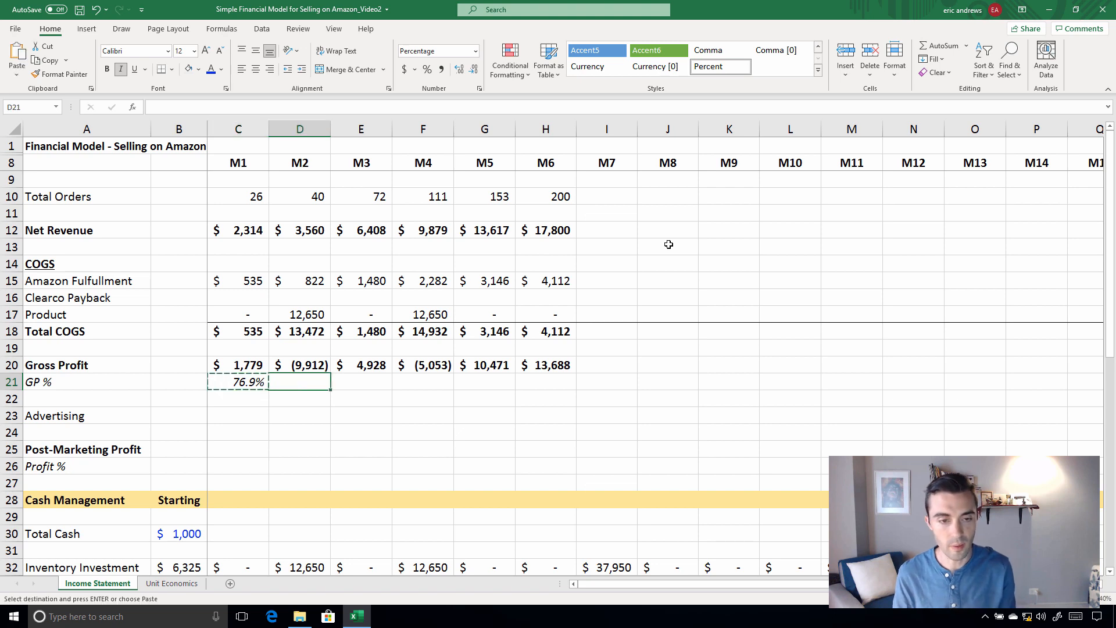
pyautogui.hotkey('ctrl', 'v')
pyautogui.press('Right')
pyautogui.hotkey('ctrl', 'v')
pyautogui.press('Right')
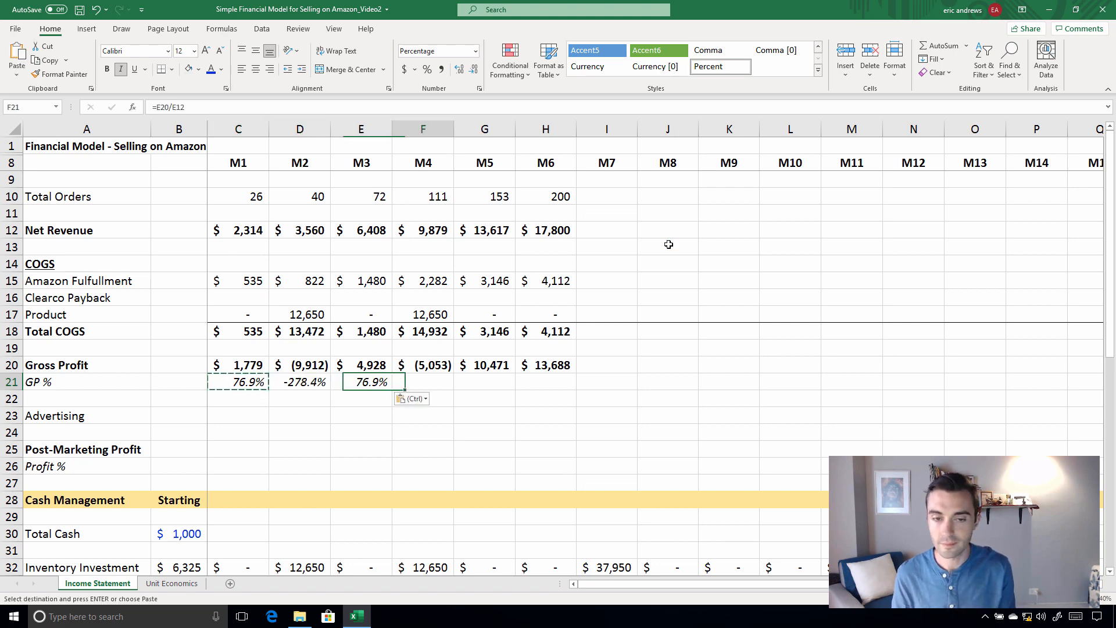
pyautogui.hotkey('ctrl', 'v')
pyautogui.press('Right')
pyautogui.hotkey('ctrl', 'v')
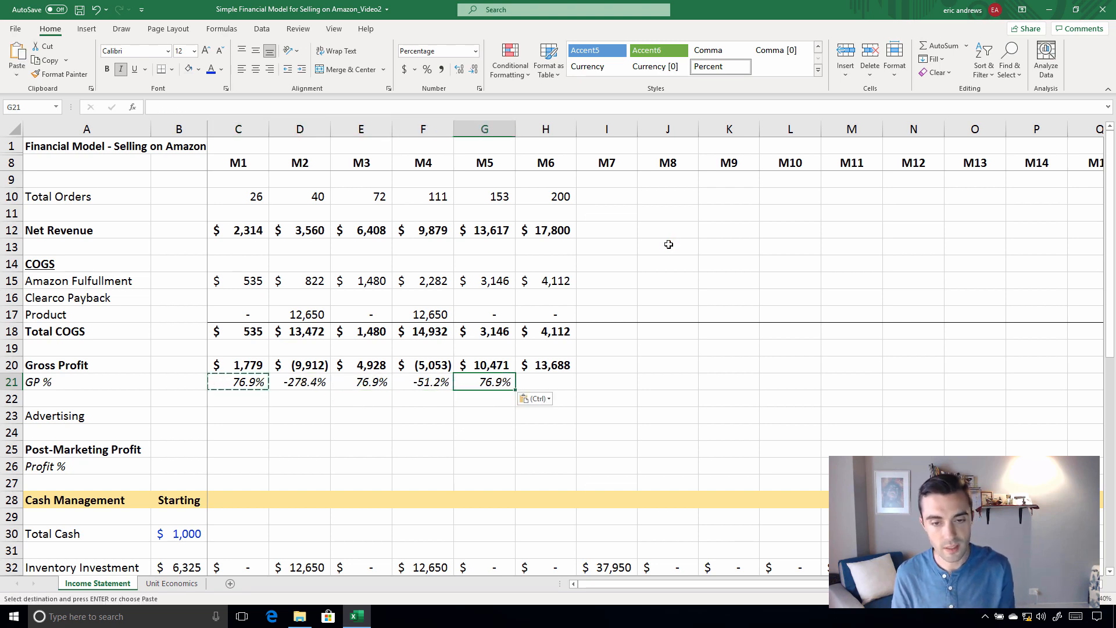
pyautogui.press('Right')
pyautogui.hotkey('ctrl', 'v')
pyautogui.press('Escape')
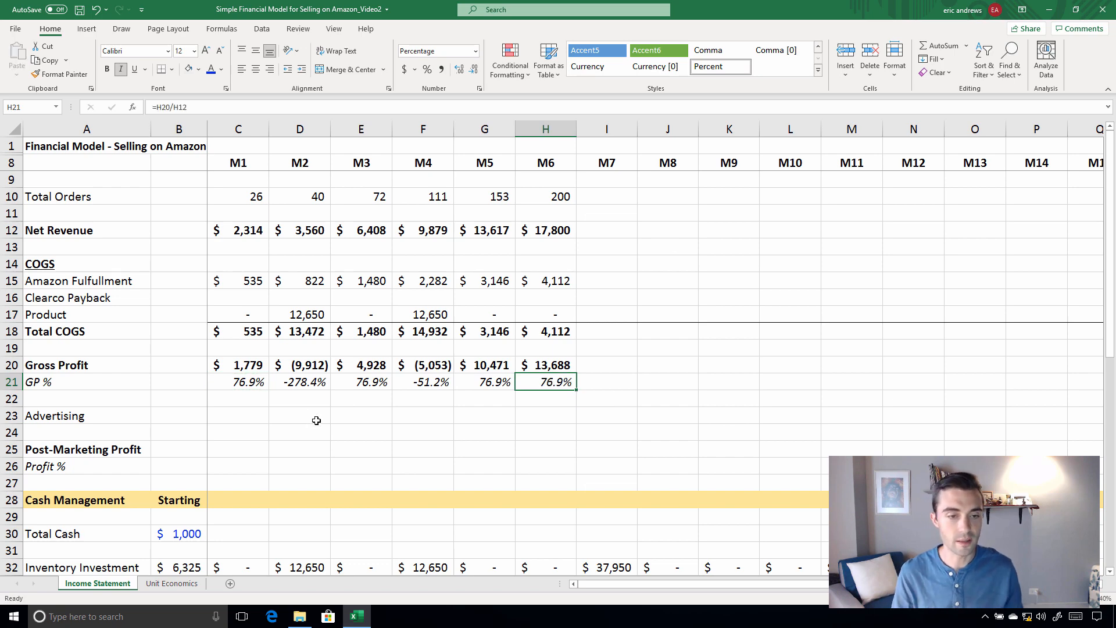
# Link M1 Advertising in C23 to the Marketing Budget assumption in C37
pyautogui.click(229, 414)
pyautogui.scroll(-7, 318, 349)
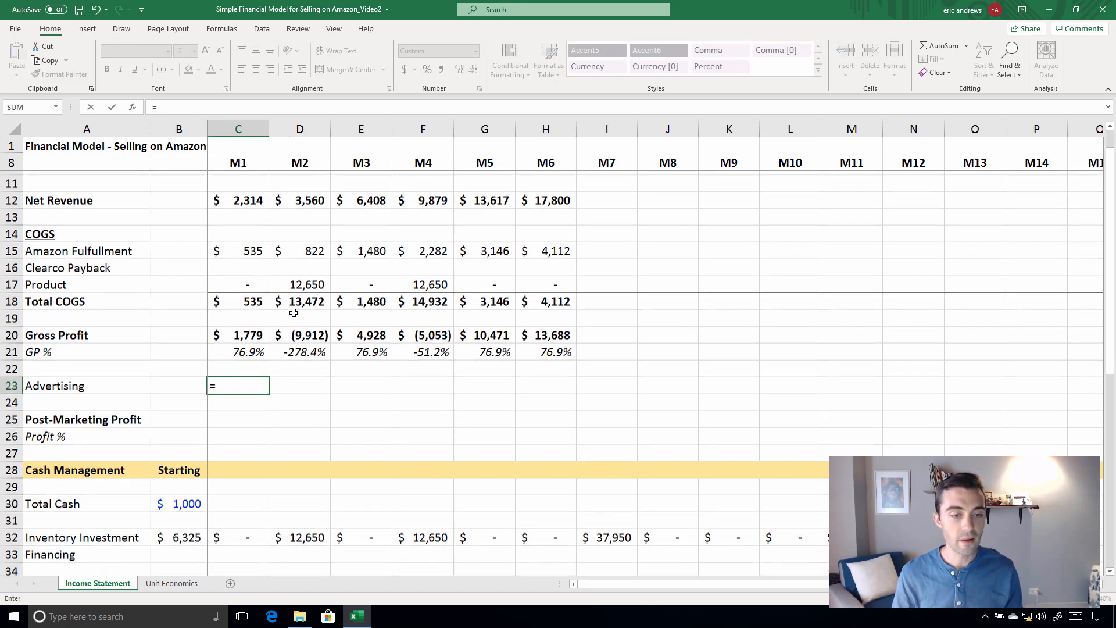
pyautogui.scroll(-1, 240, 337)
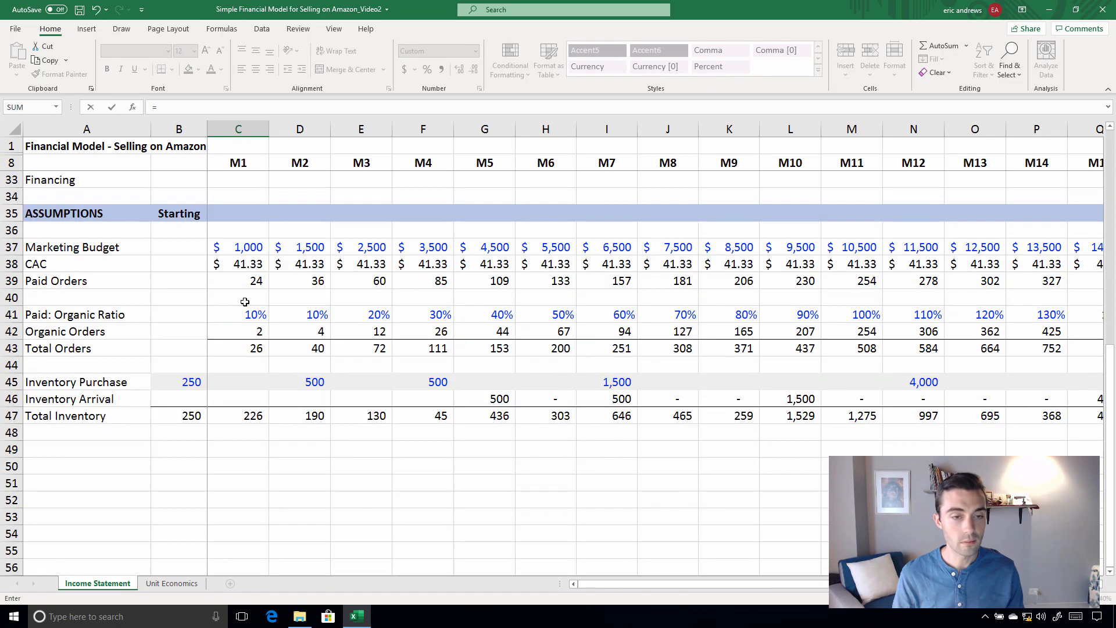
pyautogui.click(240, 248)
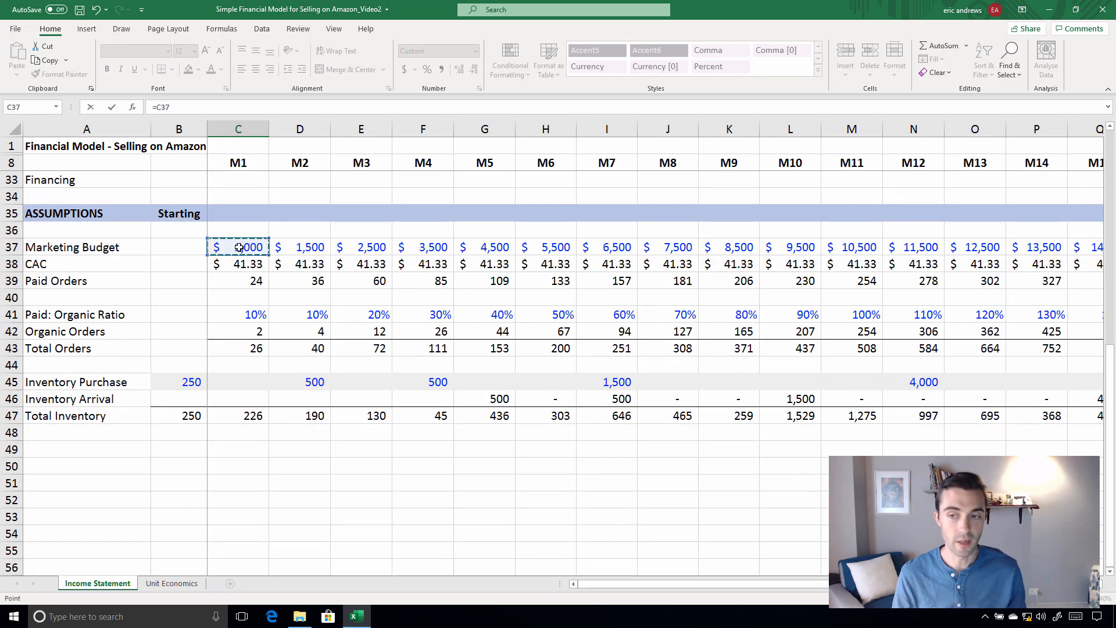
pyautogui.press('Return')
pyautogui.press('Up')
pyautogui.press('Up')
# Calculate M1 Post-Marketing Profit in C25 as Gross Profit in C20 minus Advertising in C23
pyautogui.scroll(3, 277, 282)
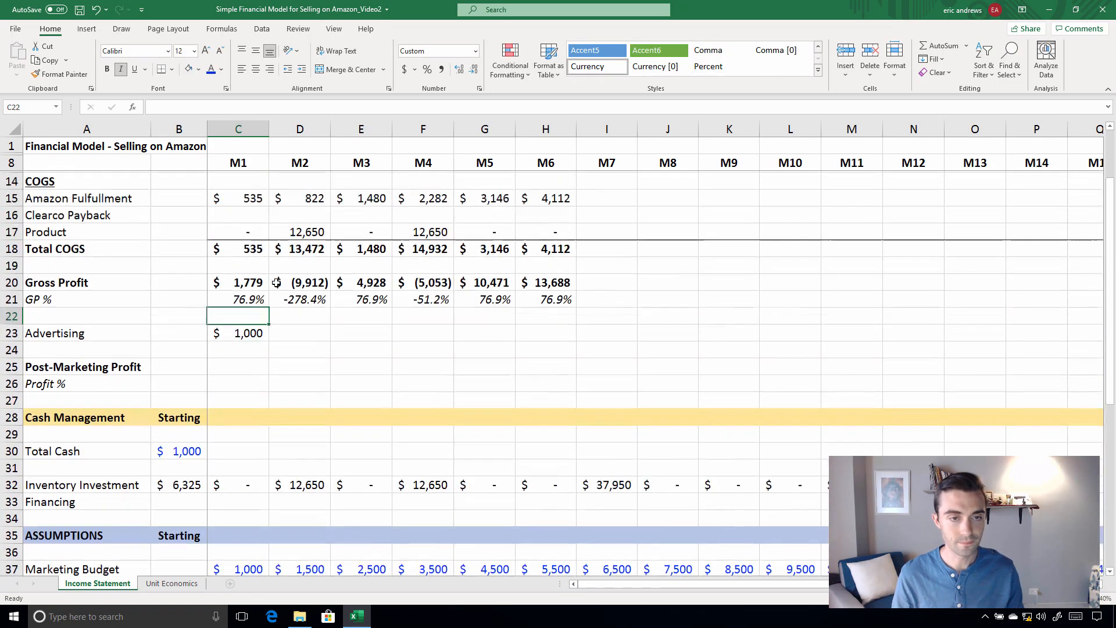
pyautogui.scroll(1, 277, 283)
pyautogui.click(236, 432)
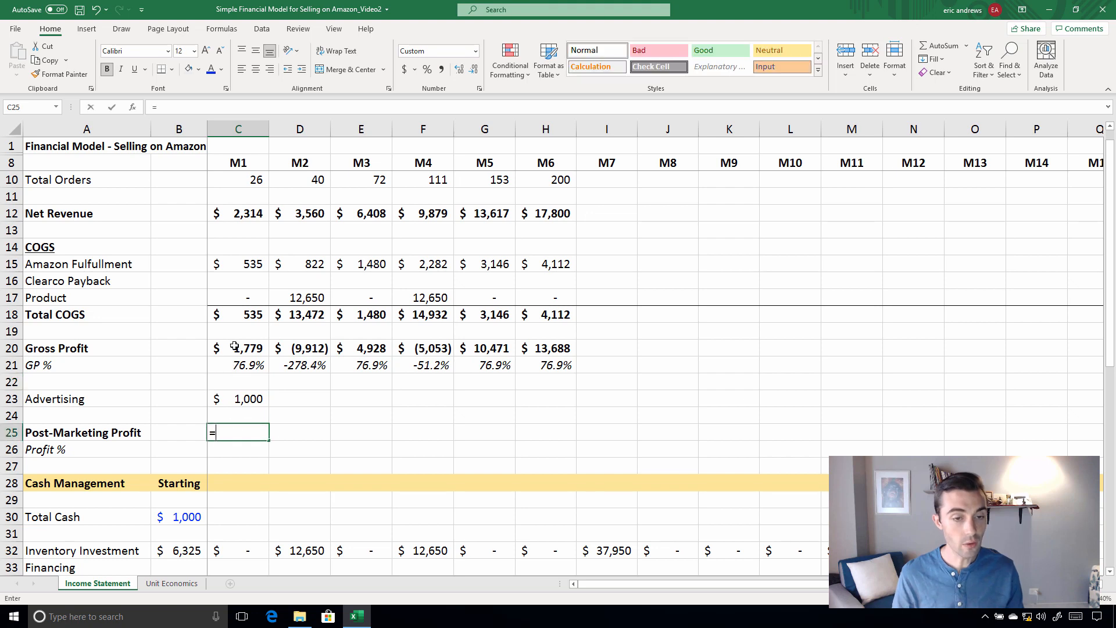
pyautogui.write('=')
pyautogui.click(236, 348)
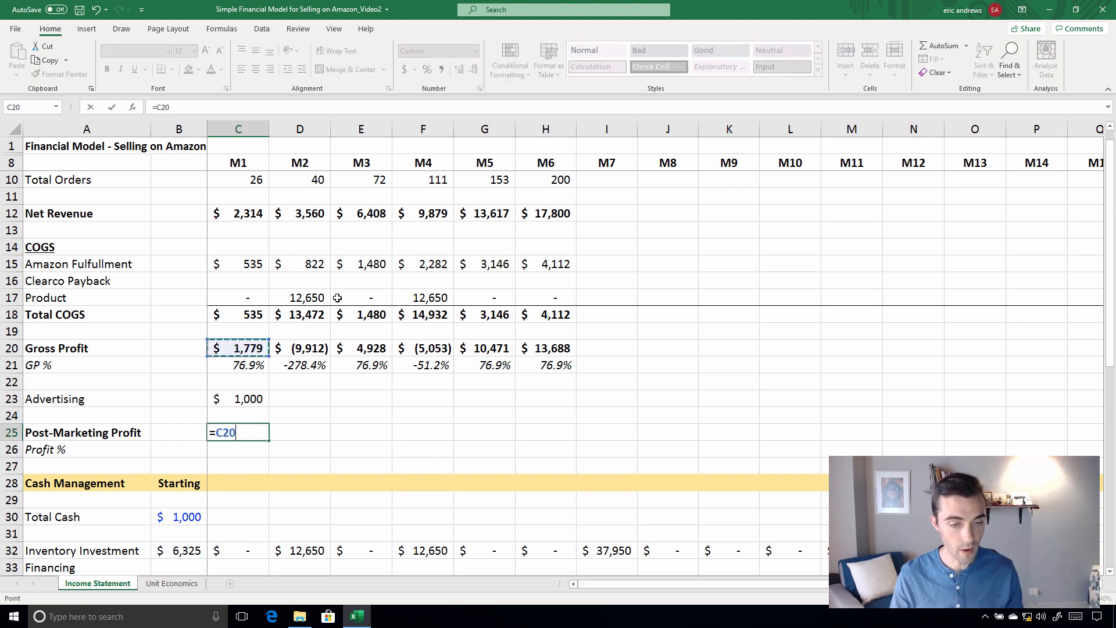
pyautogui.write('-')
pyautogui.click(248, 397)
pyautogui.press('Return')
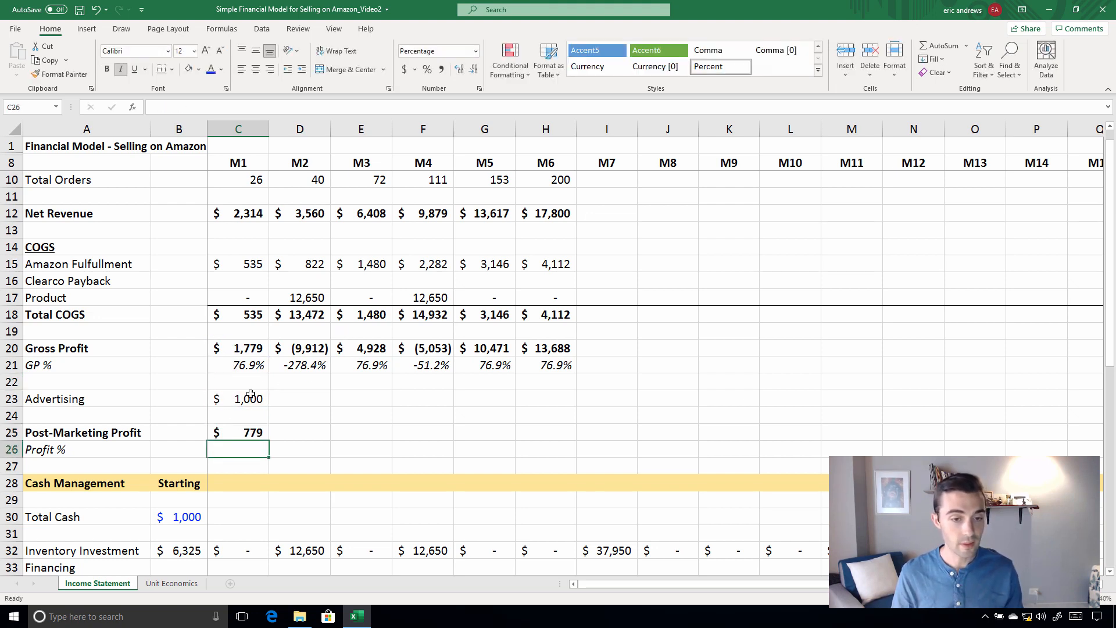
# Calculate M1 Profit % in C26 by dividing Post-Marketing Profit in C25 by Net Revenue in C12
pyautogui.write('=')
pyautogui.click(238, 432)
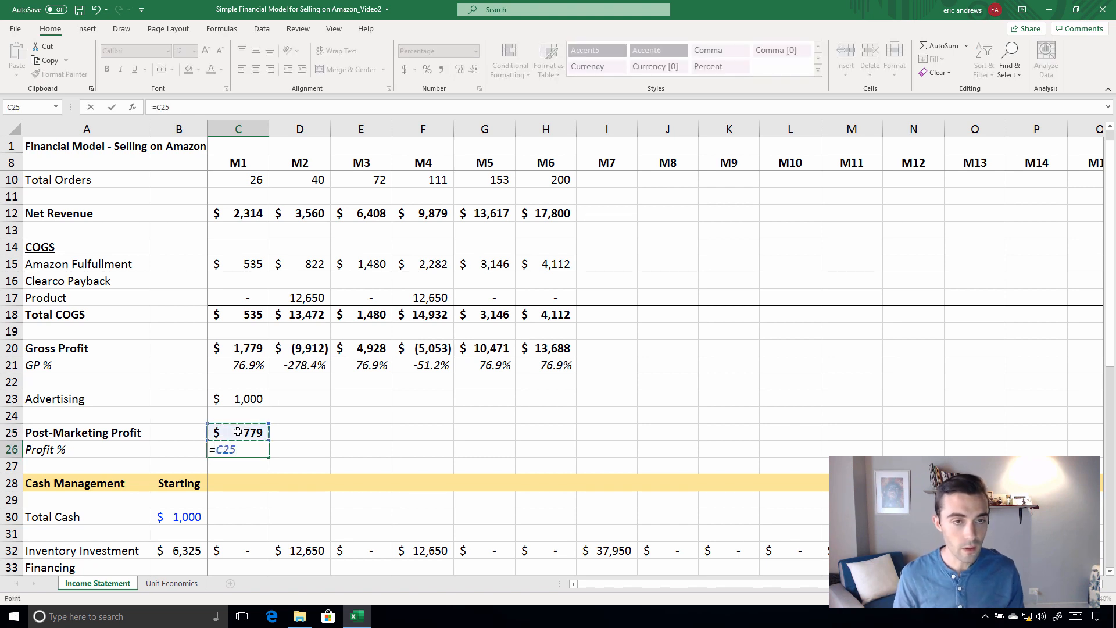
pyautogui.write('/')
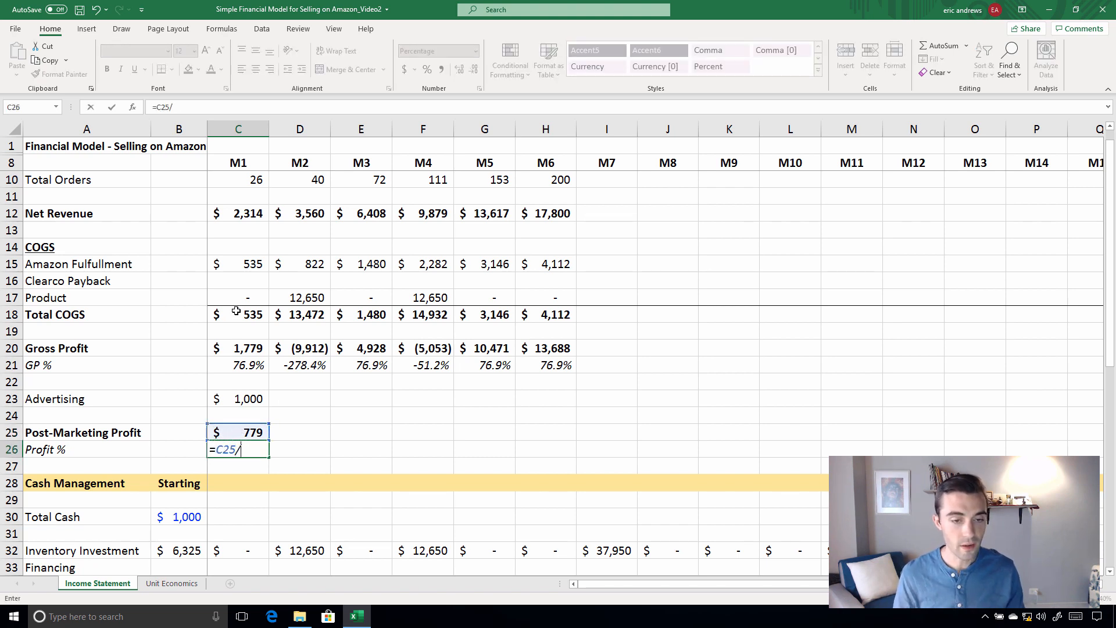
pyautogui.click(245, 213)
pyautogui.press('Return')
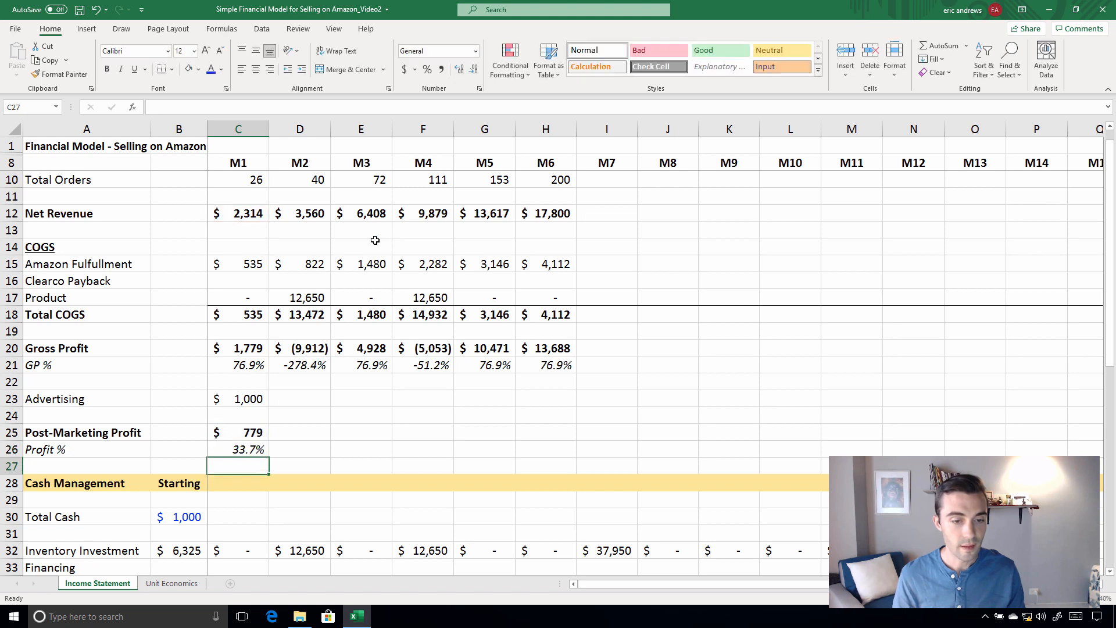
# Copy the M1 Advertising, Post-Marketing Profit and Profit % formulas in C23:C26 across through M6
pyautogui.press('Up')
pyautogui.moveTo(239, 402); pyautogui.dragTo(238, 444)
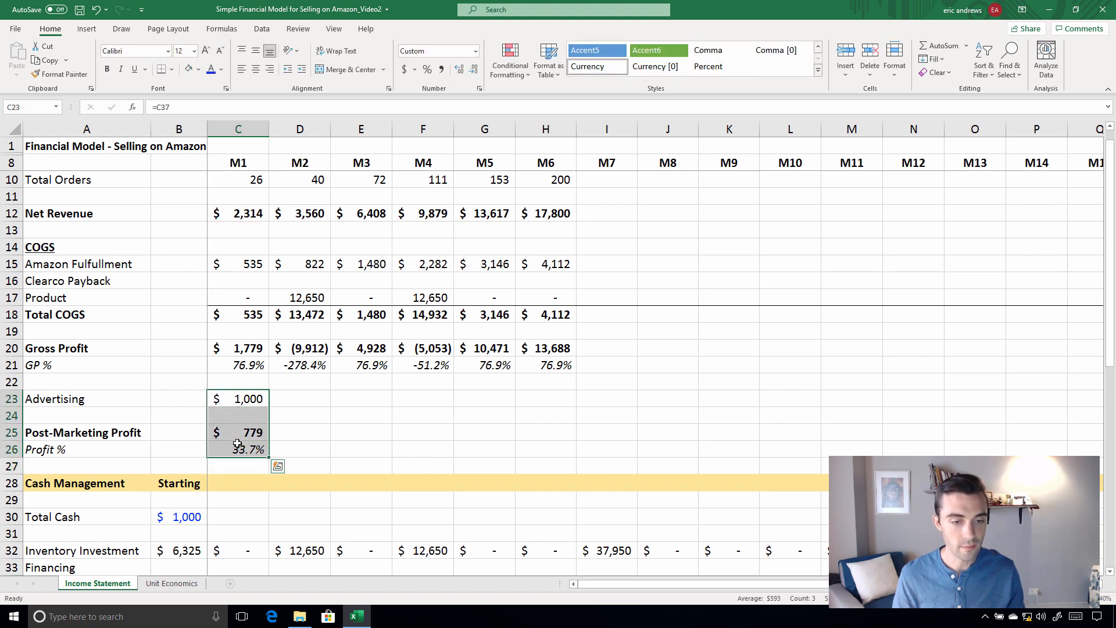
pyautogui.hotkey('ctrl', 'c')
pyautogui.hotkey('shift', 'Right')
pyautogui.hotkey('shift', 'Right')
pyautogui.hotkey('shift', 'Right')
pyautogui.hotkey('shift', 'Right')
pyautogui.hotkey('shift', 'Right')
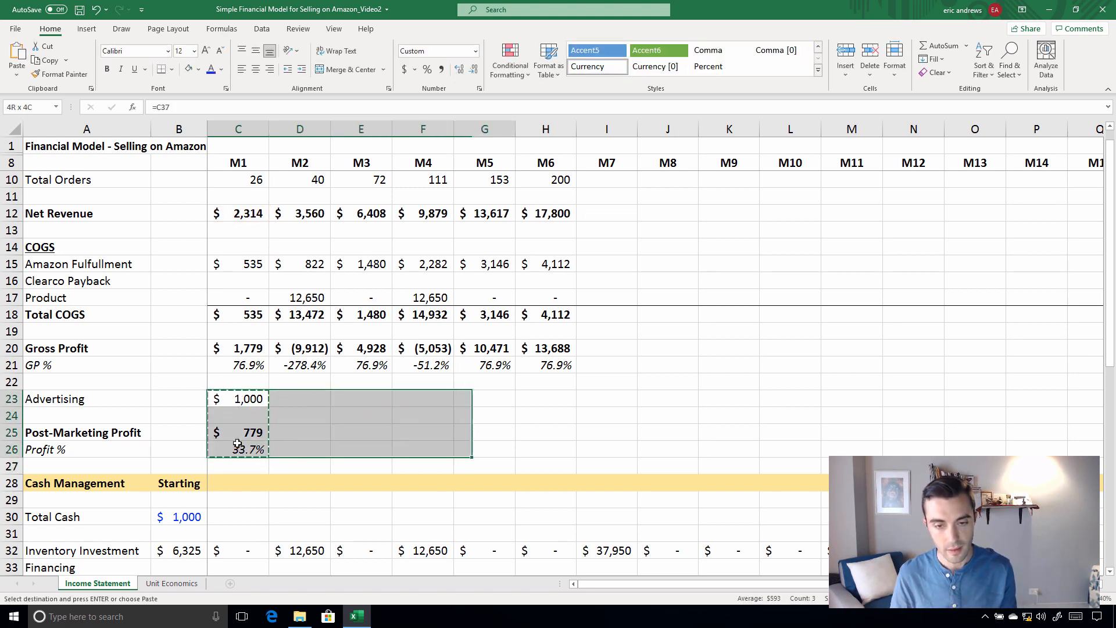
pyautogui.press('Return')
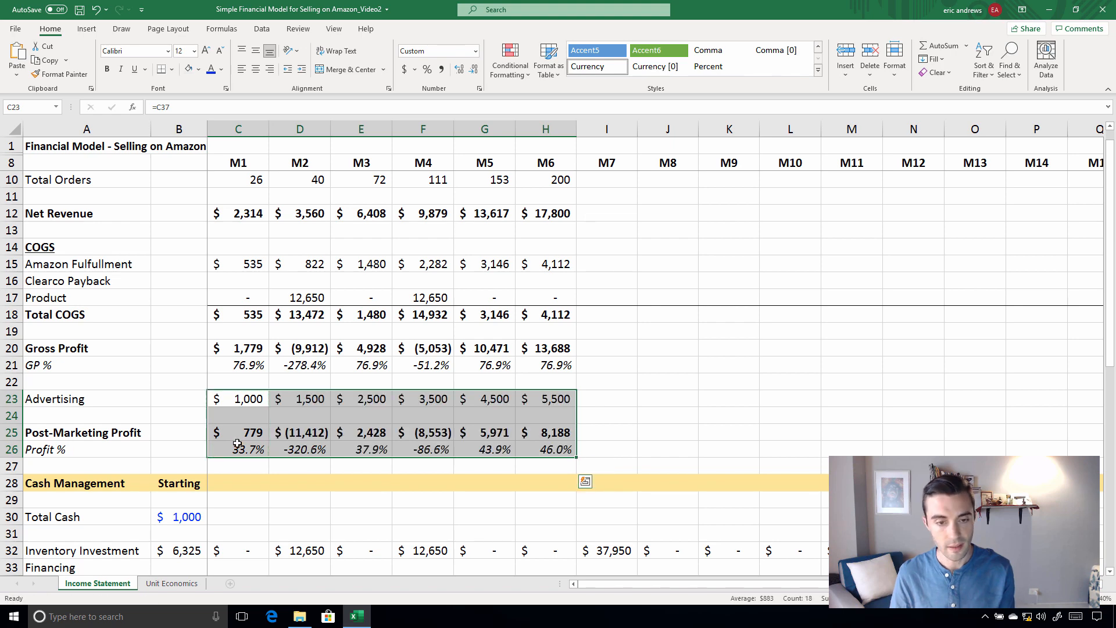
# Extend the income statement by copying the M6 formulas in H10:H26 across the remaining months through M16
pyautogui.scroll(1, 548, 315)
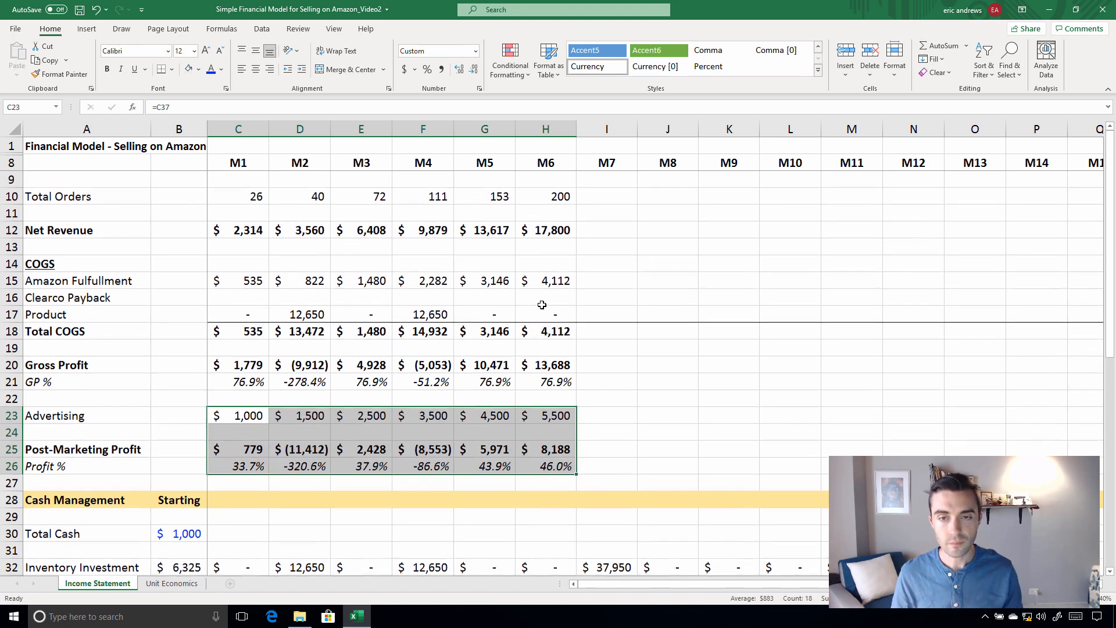
pyautogui.moveTo(557, 197); pyautogui.dragTo(559, 462)
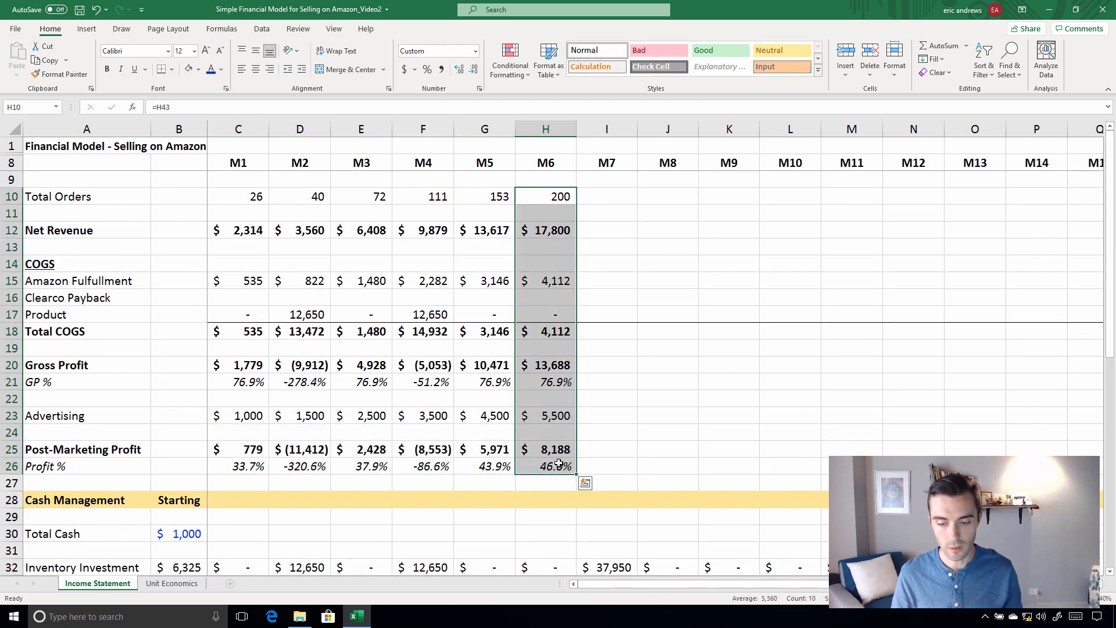
pyautogui.hotkey('ctrl', 'c')
pyautogui.hotkey('shift', 'Right')
pyautogui.hotkey('shift', 'Right')
pyautogui.hotkey('shift', 'Right')
pyautogui.hotkey('shift', 'Right')
pyautogui.hotkey('shift', 'Right')
pyautogui.hotkey('shift', 'Right')
pyautogui.hotkey('shift', 'Right')
pyautogui.hotkey('shift', 'Right')
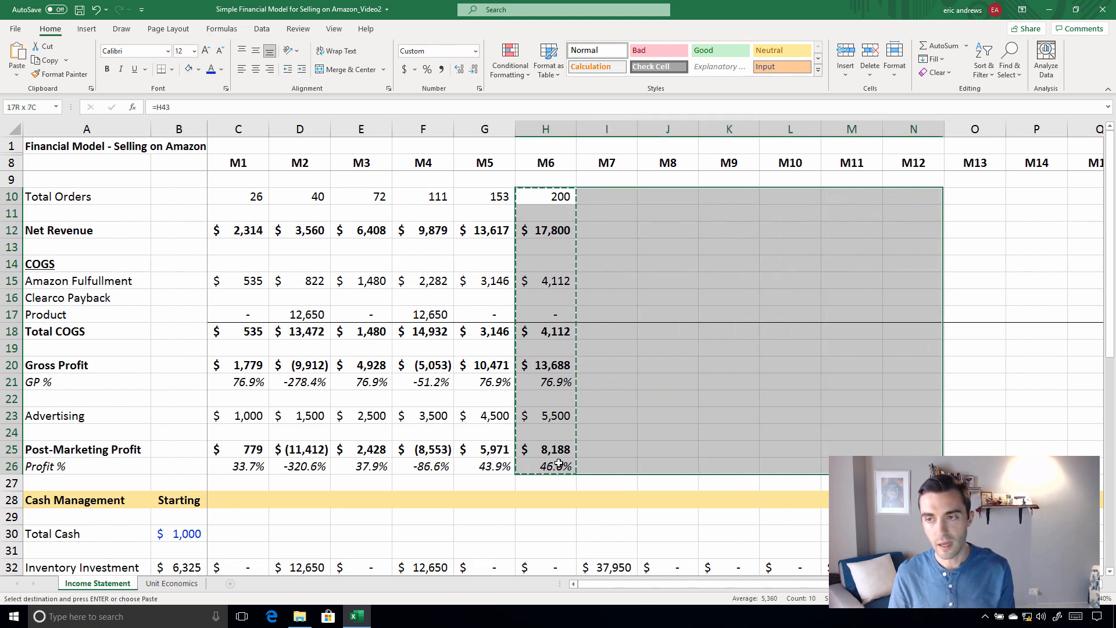
pyautogui.hotkey('shift', 'Right')
pyautogui.hotkey('shift', 'Right')
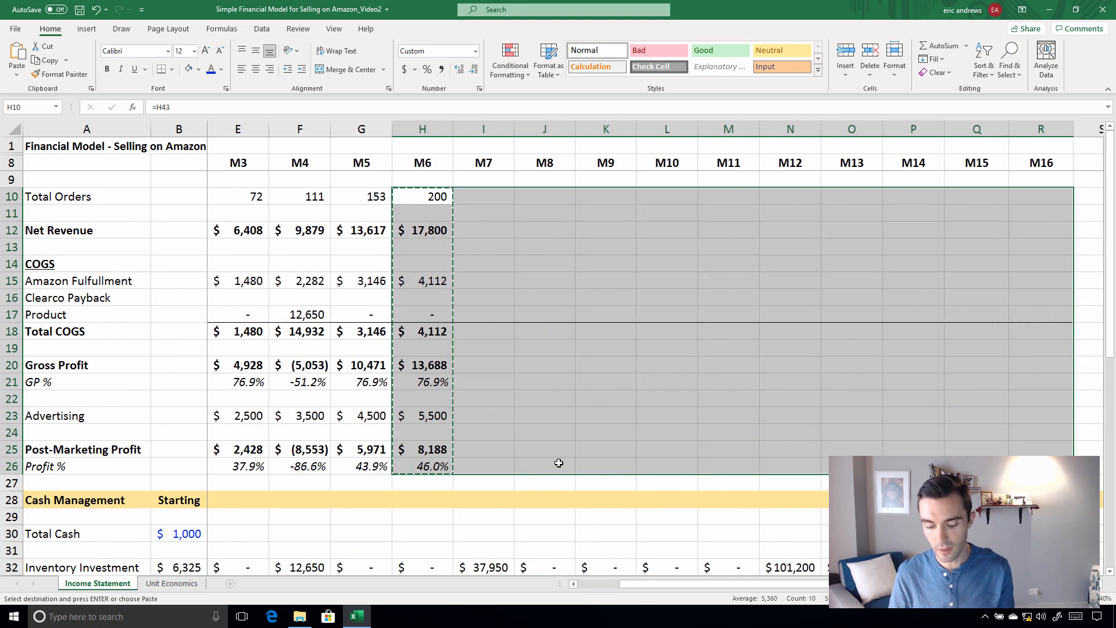
pyautogui.hotkey('ctrl', 'v')
pyautogui.press('Left')
pyautogui.press('Right')
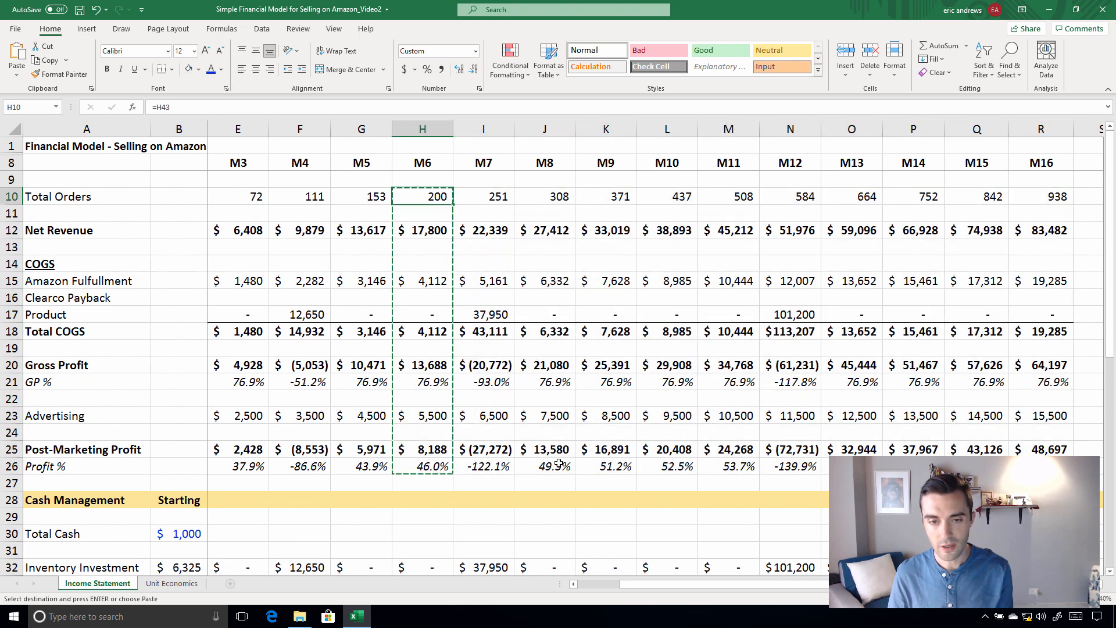
# Review the Post-Marketing Profit row across the months, checking the M7, M4 and M2 figures
pyautogui.press('Escape')
pyautogui.press('Left')
pyautogui.press('Left')
pyautogui.press('Left')
pyautogui.press('Left')
pyautogui.press('Left')
pyautogui.press('Left')
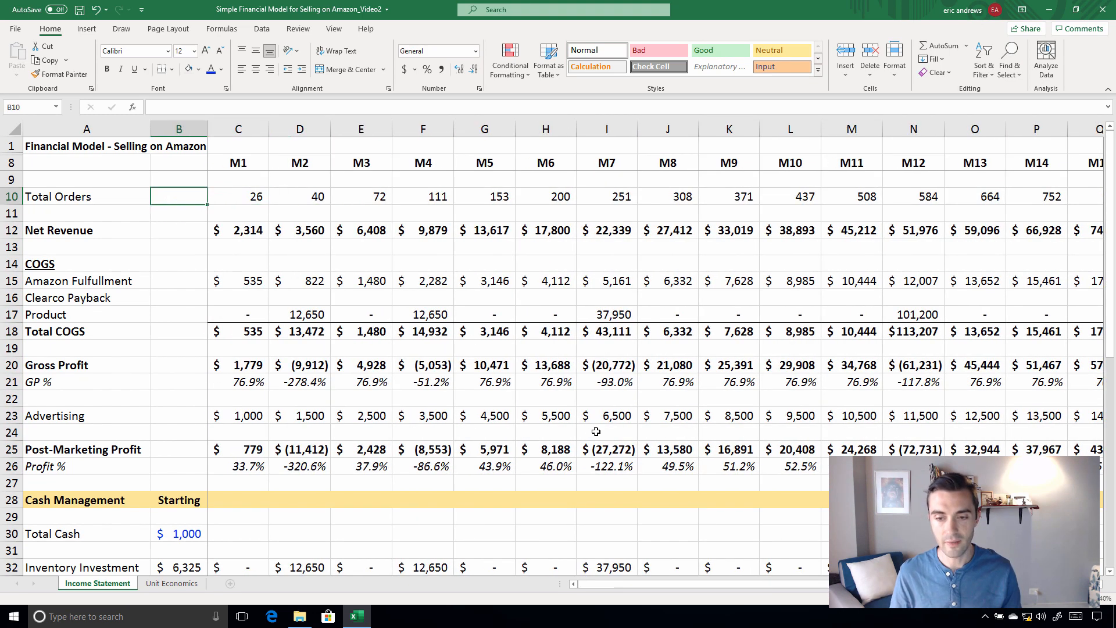
pyautogui.scroll(-2, 581, 442)
pyautogui.click(624, 347)
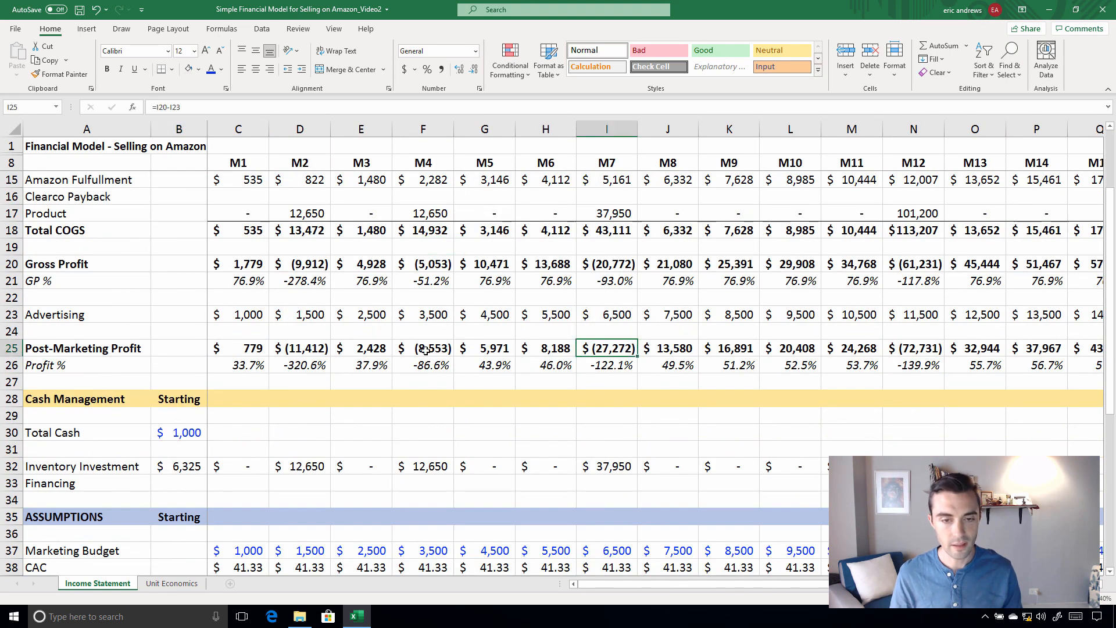
pyautogui.click(424, 349)
pyautogui.click(313, 348)
pyautogui.press('Left')
pyautogui.press('Left')
pyautogui.press('Left')
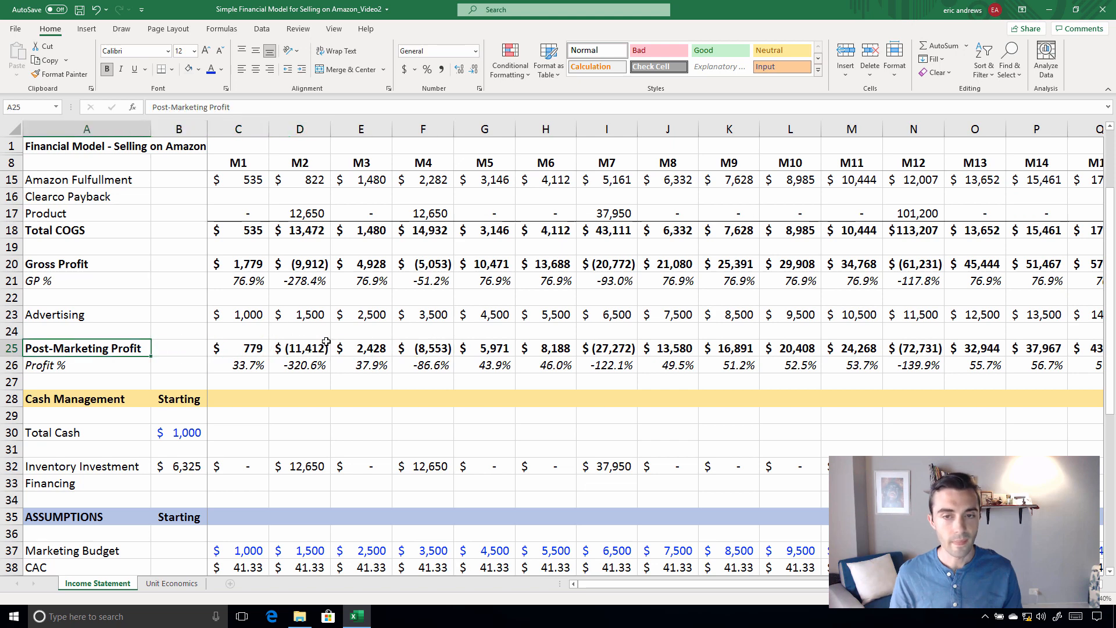
# Calculate M1 Total Cash in C30 as starting cash in B30 plus Post-Marketing Profit in C25
pyautogui.click(249, 435)
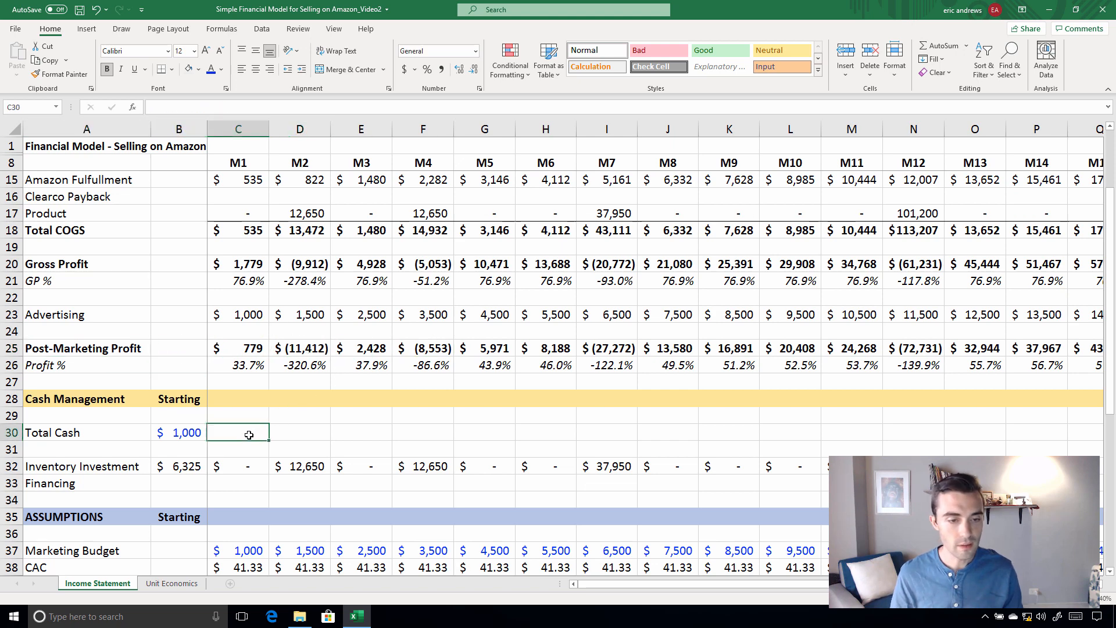
pyautogui.write('=')
pyautogui.click(168, 432)
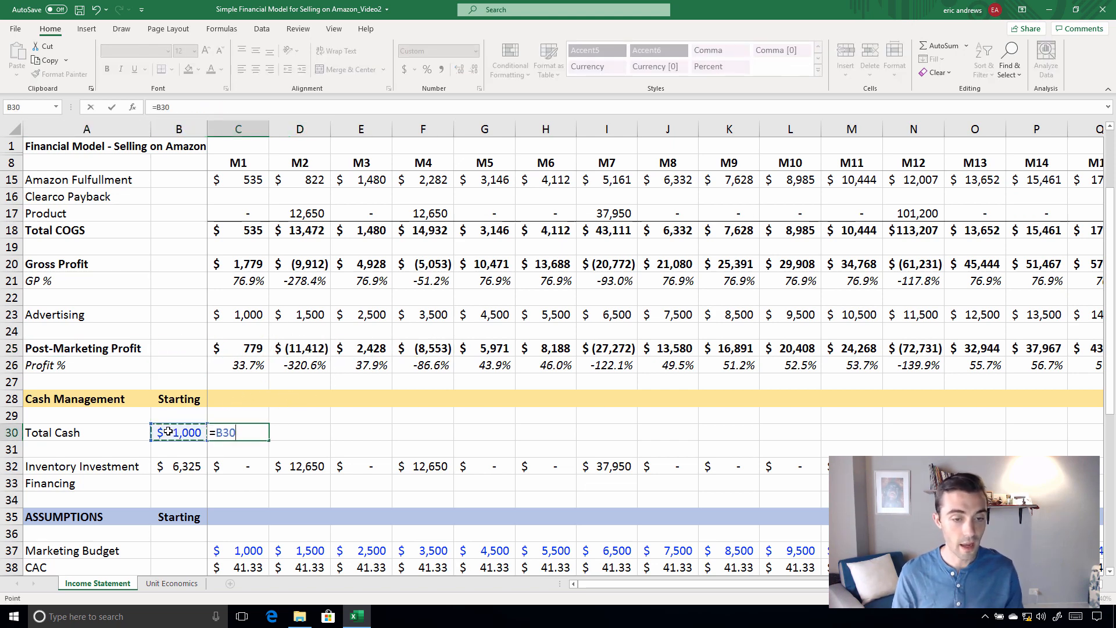
pyautogui.write('+')
pyautogui.click(235, 349)
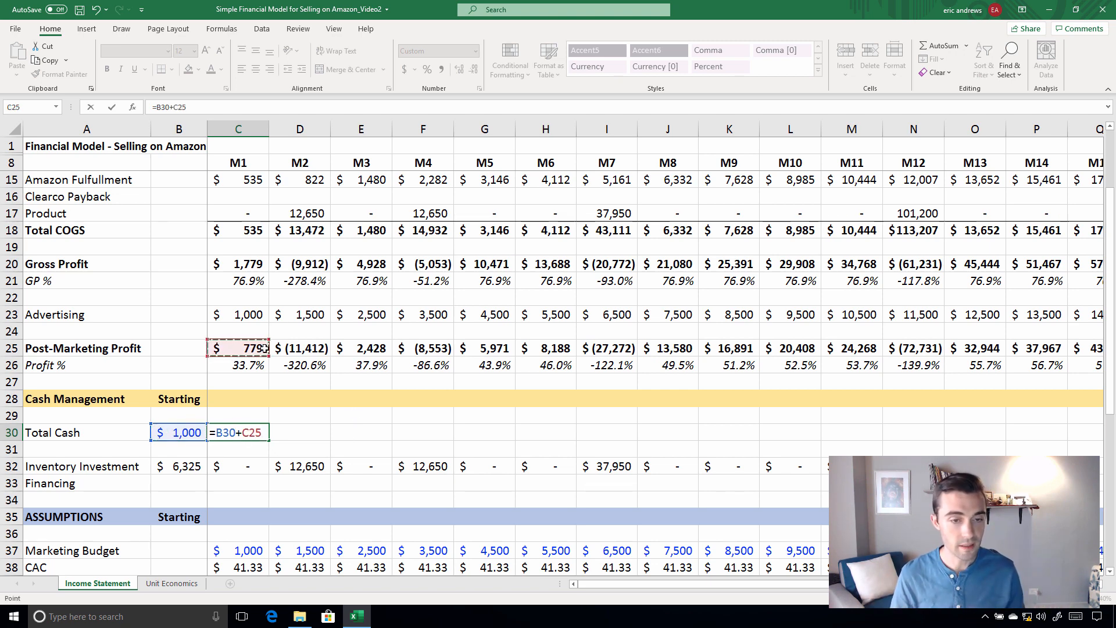
pyautogui.press('Return')
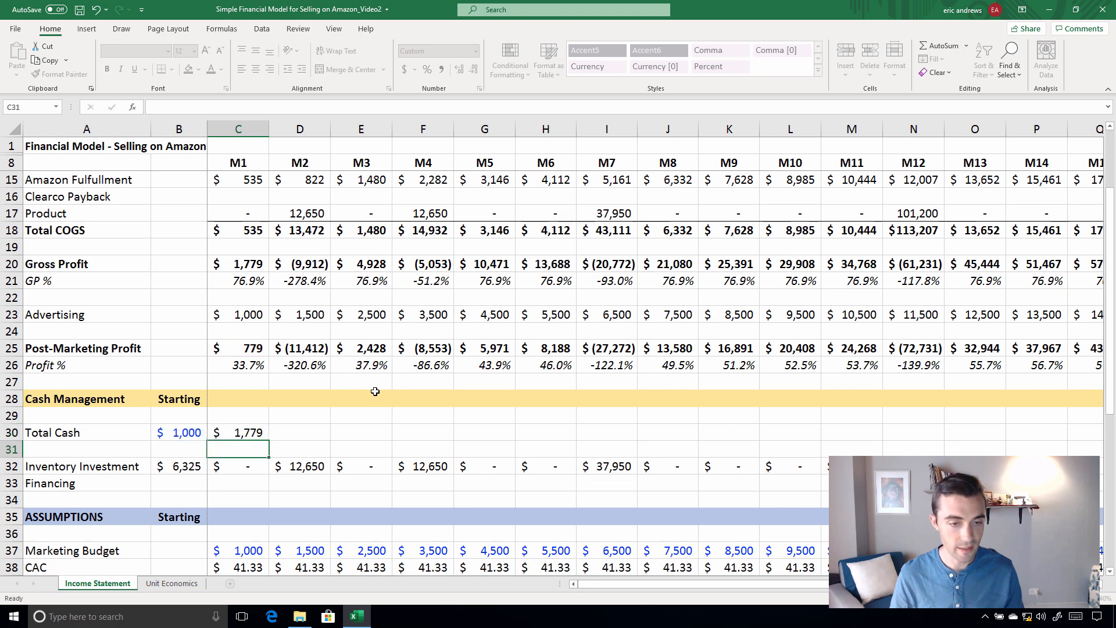
# Copy the M1 Total Cash formula in C30 across the remaining months through M16
pyautogui.press('Up')
pyautogui.hotkey('ctrl', 'c')
pyautogui.press('Right')
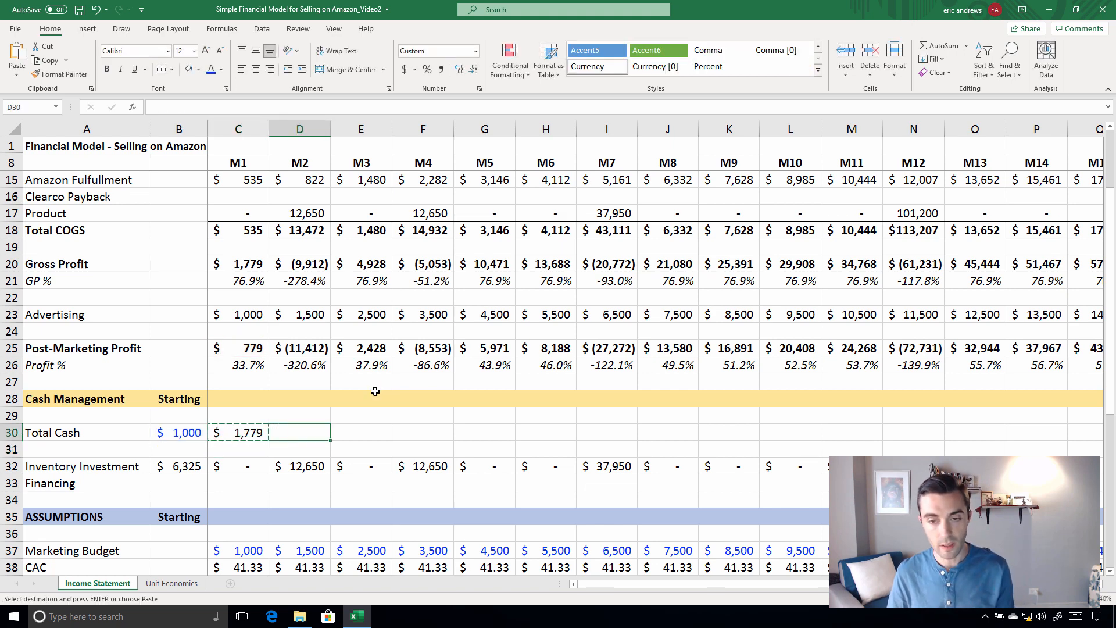
pyautogui.hotkey('shift', 'Right')
pyautogui.hotkey('shift', 'Right')
pyautogui.hotkey('shift', 'Right')
pyautogui.hotkey('shift', 'Right')
pyautogui.hotkey('shift', 'Right')
pyautogui.hotkey('shift', 'Right')
pyautogui.hotkey('shift', 'Right')
pyautogui.hotkey('shift', 'Right')
pyautogui.hotkey('shift', 'Right')
pyautogui.hotkey('shift', 'Right')
pyautogui.hotkey('shift', 'Right')
pyautogui.hotkey('shift', 'Right')
pyautogui.hotkey('shift', 'Right')
pyautogui.hotkey('shift', 'Right')
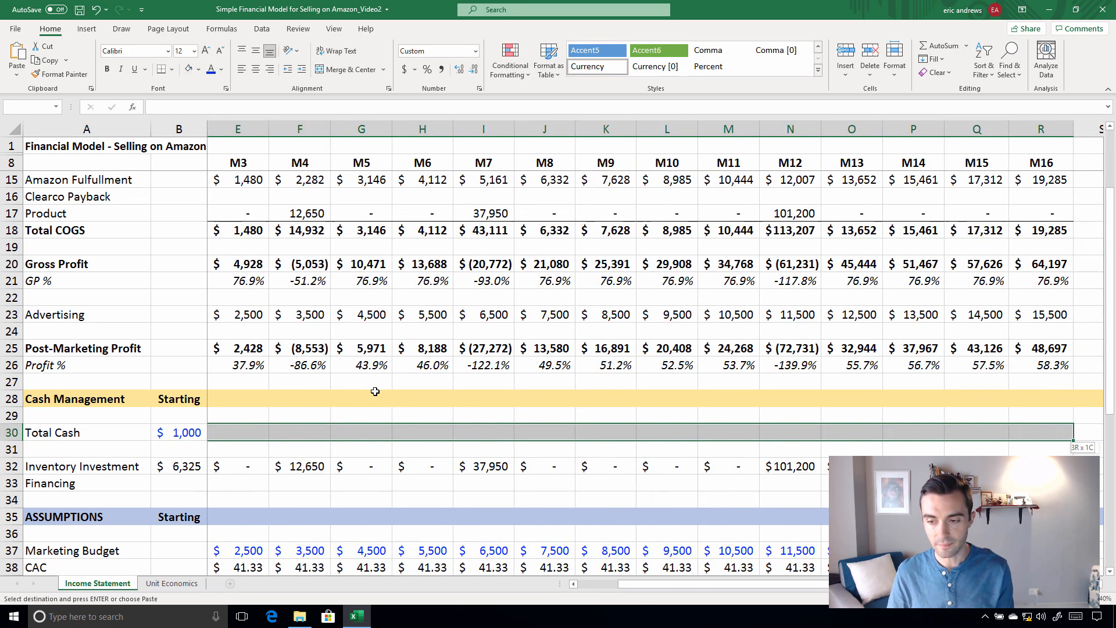
pyautogui.hotkey('ctrl', 'v')
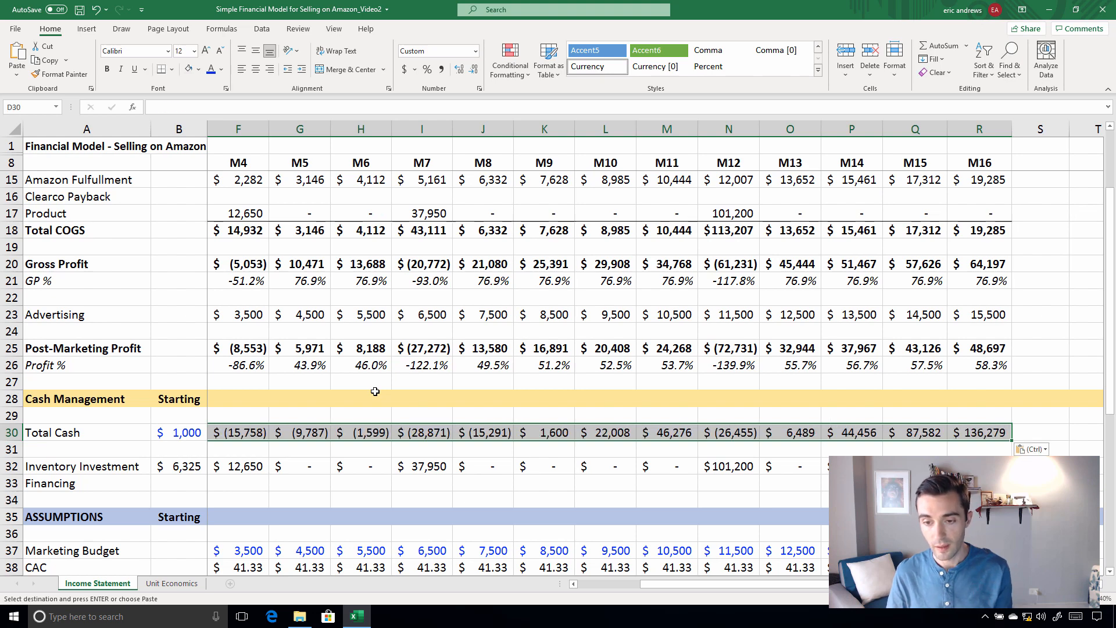
pyautogui.press('Right')
pyautogui.press('Left')
pyautogui.press('Escape')
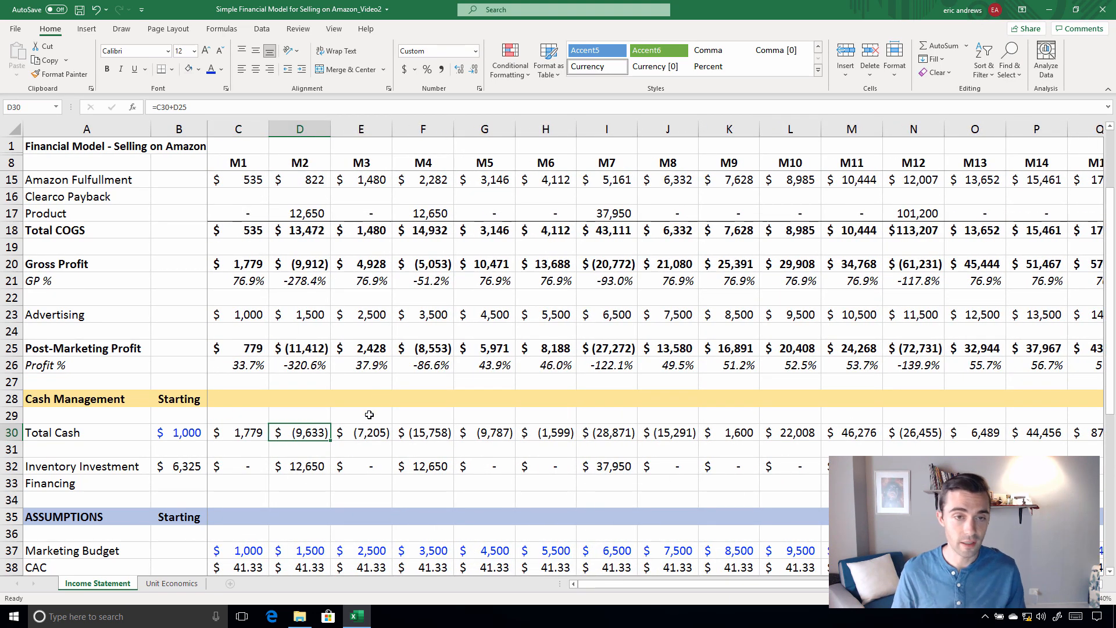
# Compare the Product costs in row 17 with M2 Total Cash in D30
pyautogui.scroll(1, 369, 412)
pyautogui.click(290, 266)
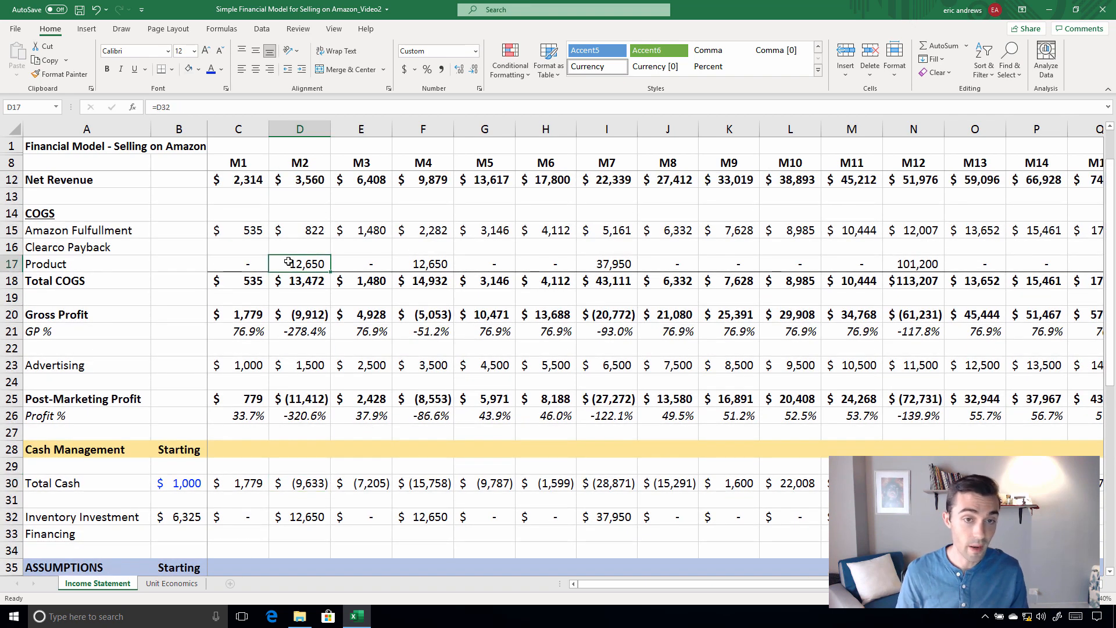
pyautogui.click(480, 266)
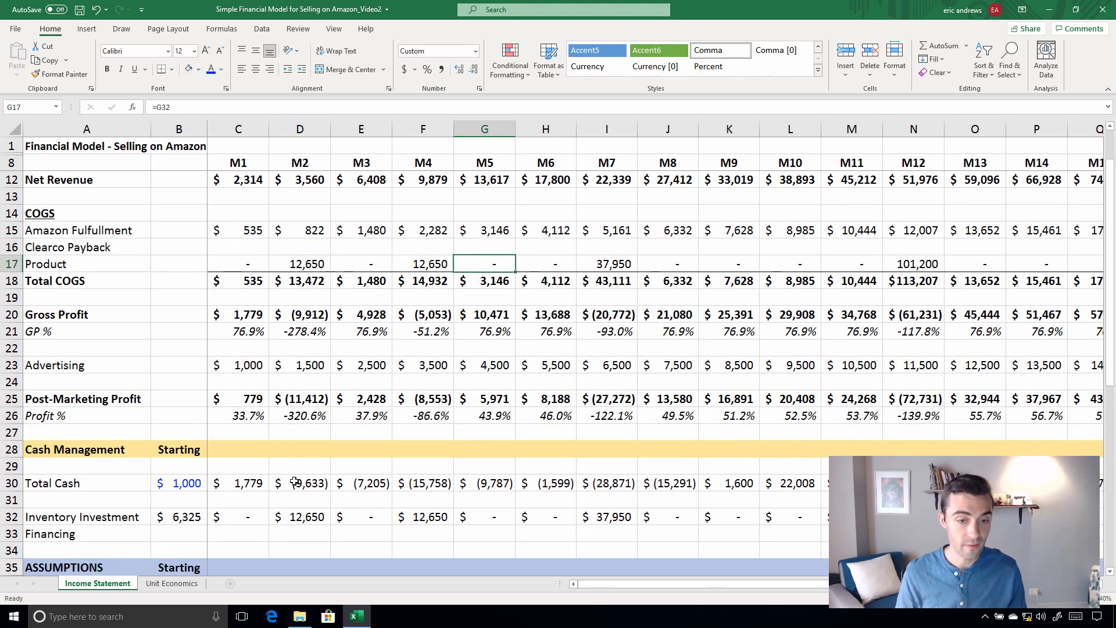
pyautogui.click(295, 481)
pyautogui.scroll(-1, 297, 386)
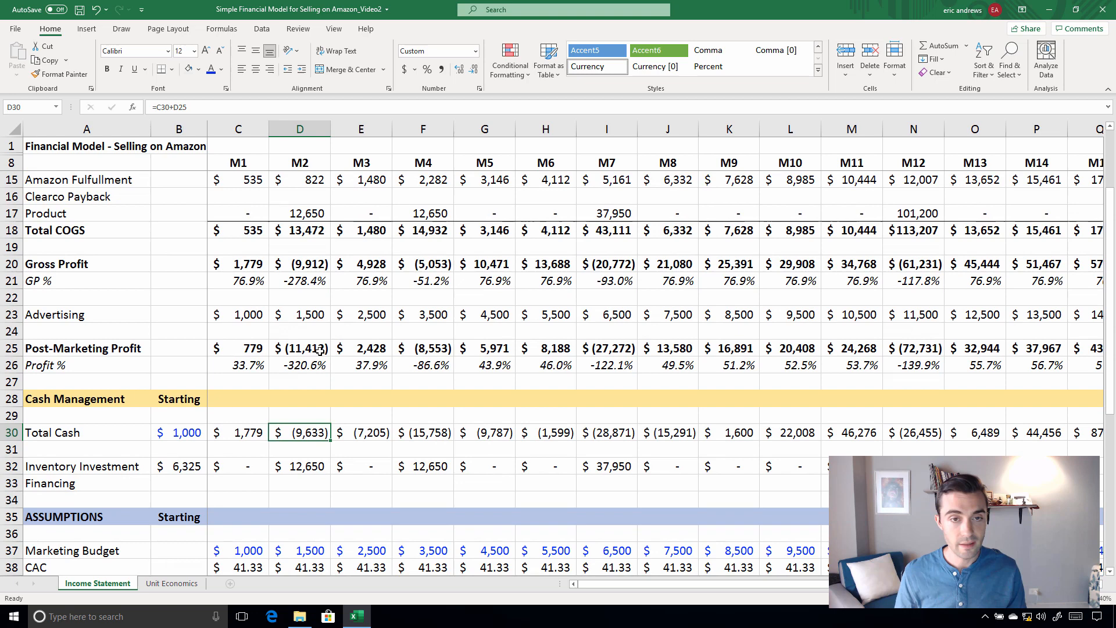
# Examine the Total Cash row from M1 through M16 for months with a cash shortfall
pyautogui.click(355, 430)
pyautogui.moveTo(291, 437); pyautogui.dragTo(736, 433)
pyautogui.click(735, 434)
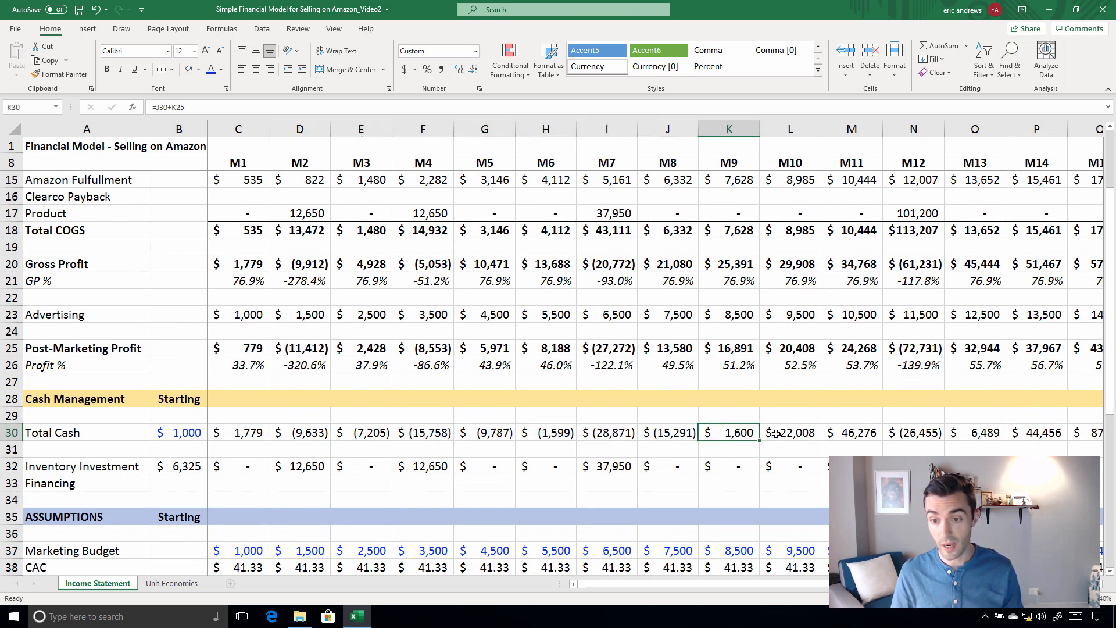
pyautogui.click(791, 432)
pyautogui.click(837, 432)
pyautogui.click(916, 431)
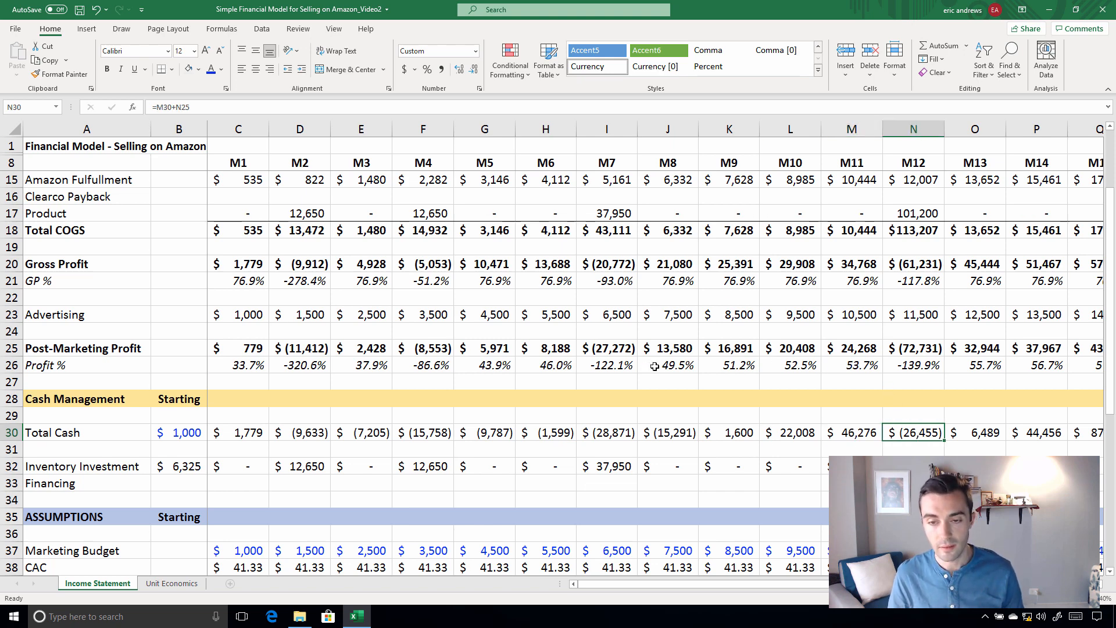
pyautogui.moveTo(650, 365); pyautogui.dragTo(955, 389)
pyautogui.click(980, 432)
pyautogui.click(918, 432)
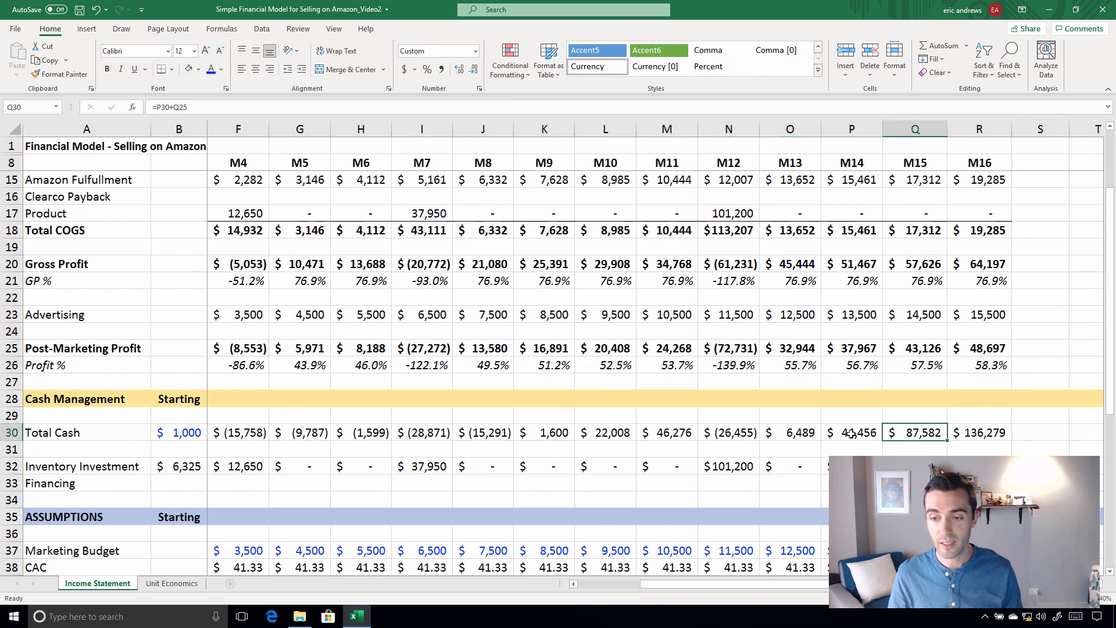
pyautogui.click(853, 432)
pyautogui.press('Left')
pyautogui.press('Left')
pyautogui.press('Left')
pyautogui.press('Left')
pyautogui.press('Left')
pyautogui.press('Left')
pyautogui.press('Left')
pyautogui.press('Left')
pyautogui.press('Left')
pyautogui.press('Left')
pyautogui.press('Left')
pyautogui.press('Left')
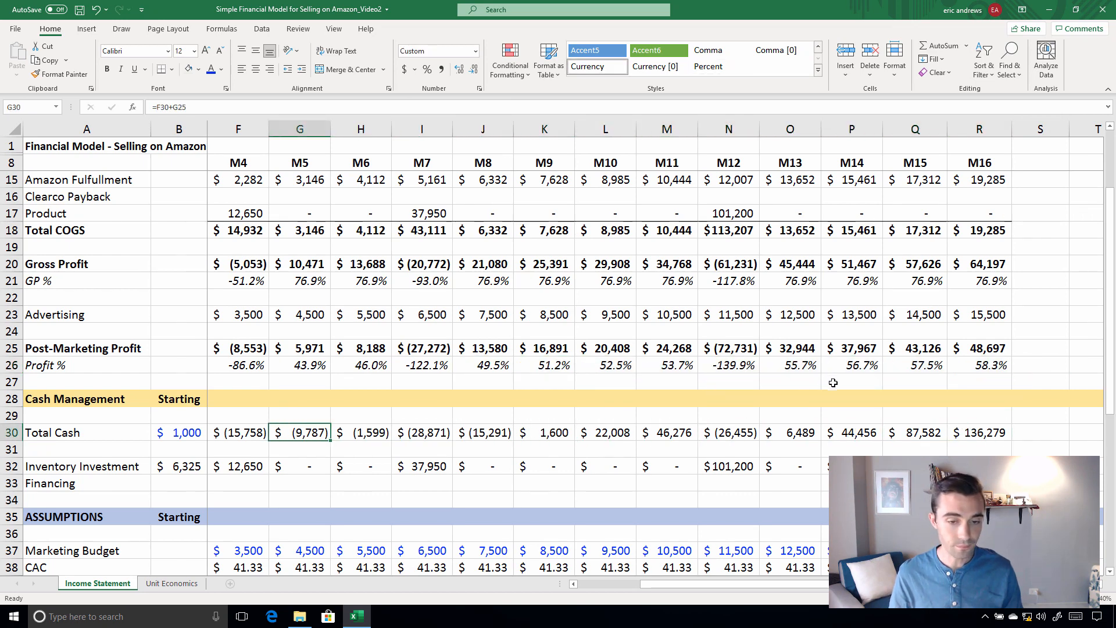
pyautogui.press('Left')
pyautogui.press('Left')
pyautogui.press('Left')
pyautogui.press('Right')
pyautogui.press('Right')
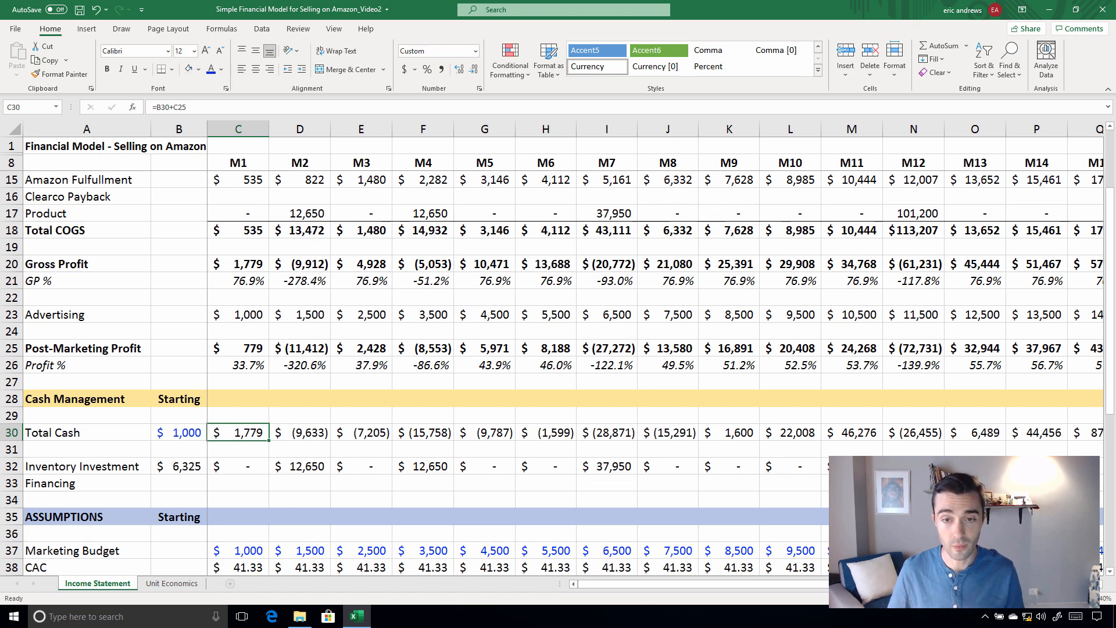
pyautogui.press('Right')
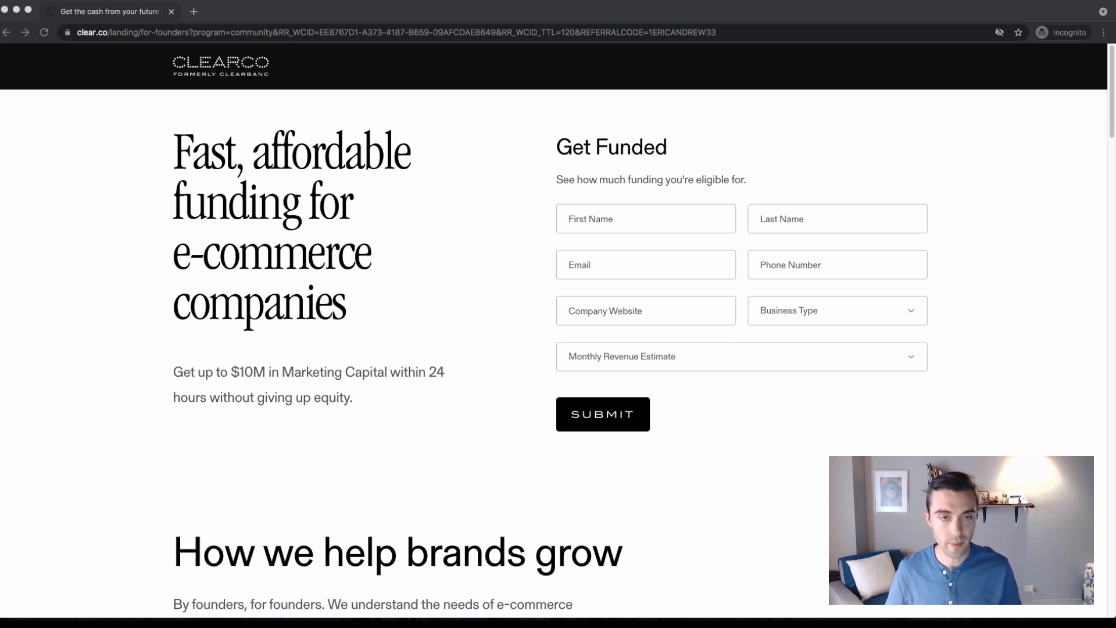
# Switch to the browser and read the Clearco landing page section on how it helps brands grow, including Inventory Capital
pyautogui.click(28, 9)
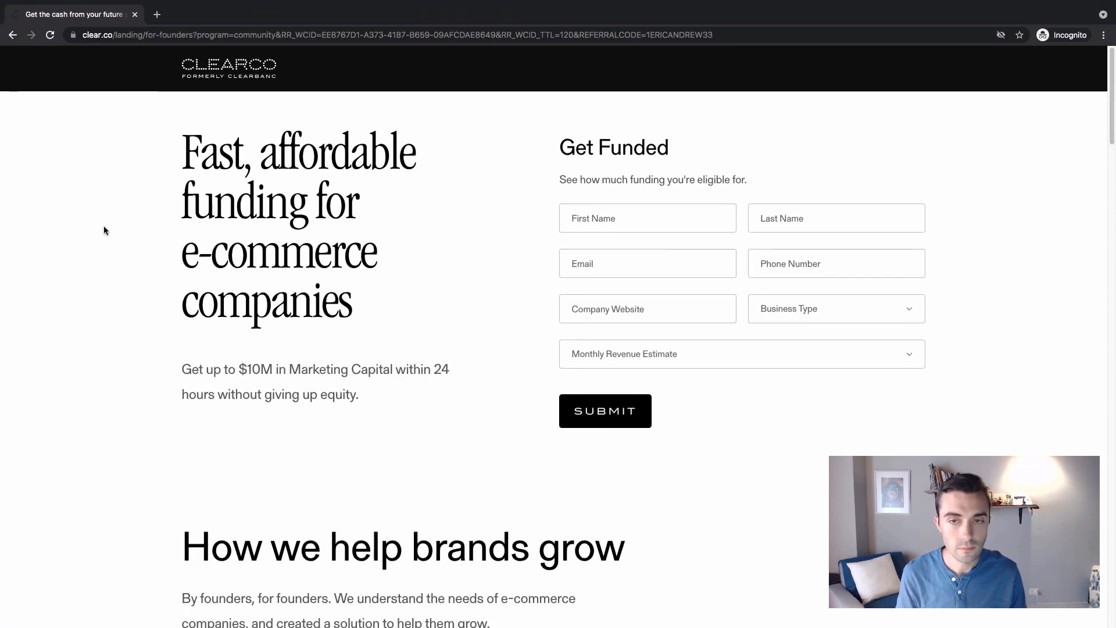
pyautogui.scroll(-7, 126, 242)
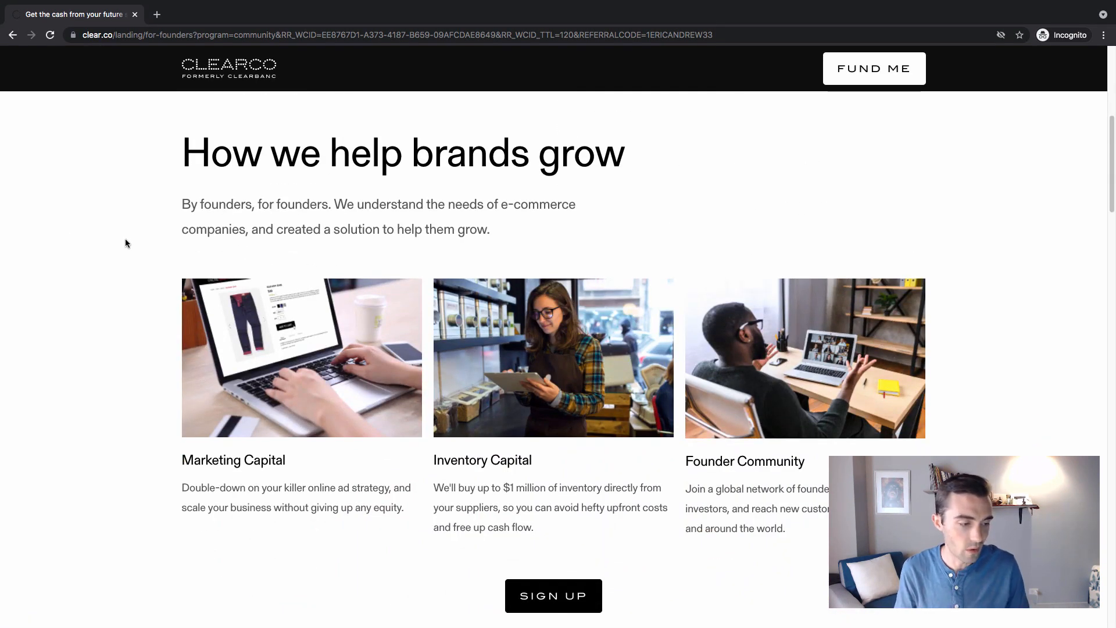
pyautogui.scroll(-1, 129, 241)
pyautogui.scroll(1, 132, 240)
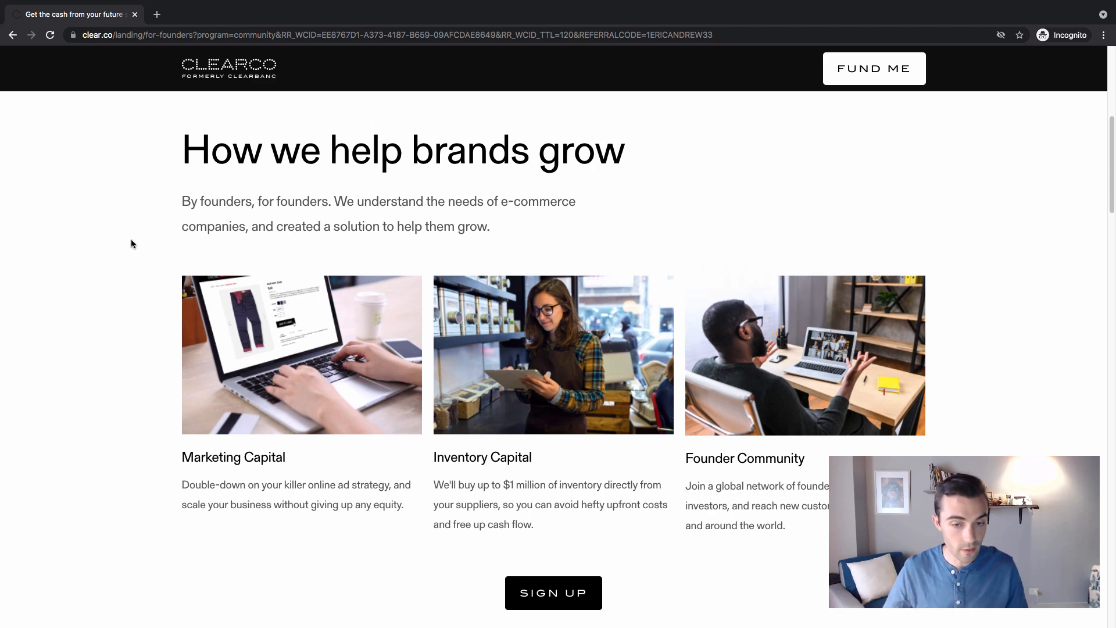
pyautogui.scroll(-1, 120, 246)
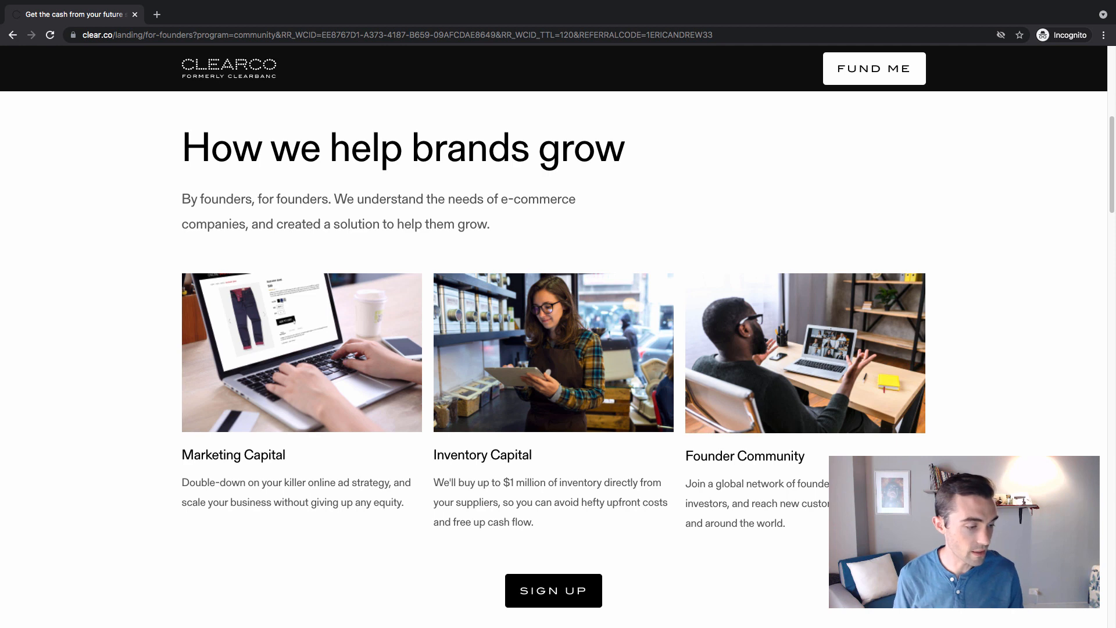
pyautogui.press('super+Tab')
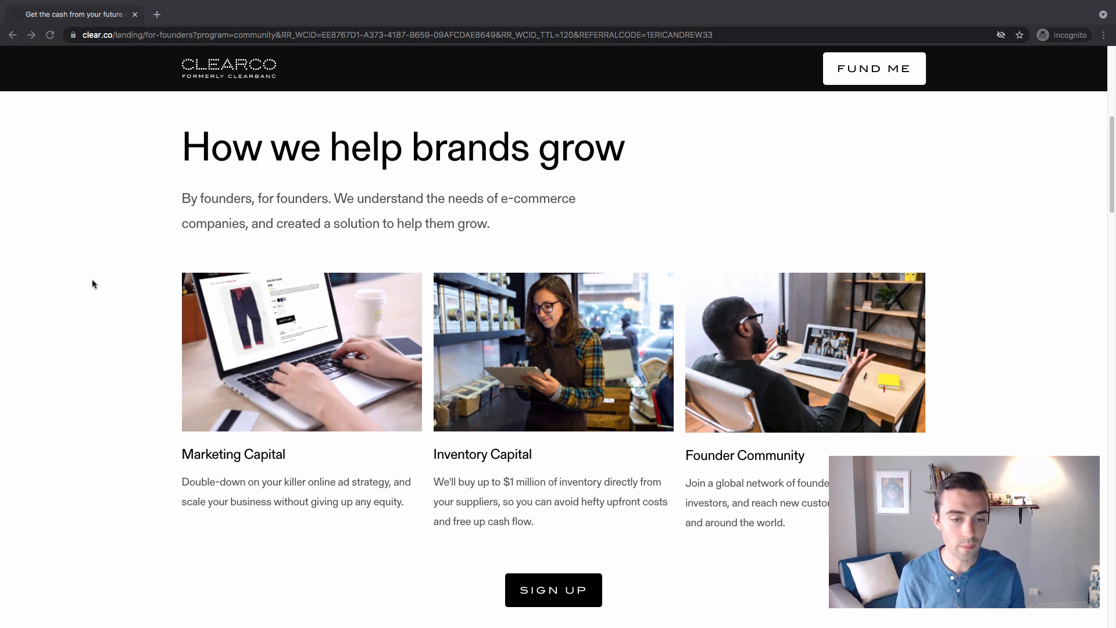
pyautogui.scroll(-1, 93, 282)
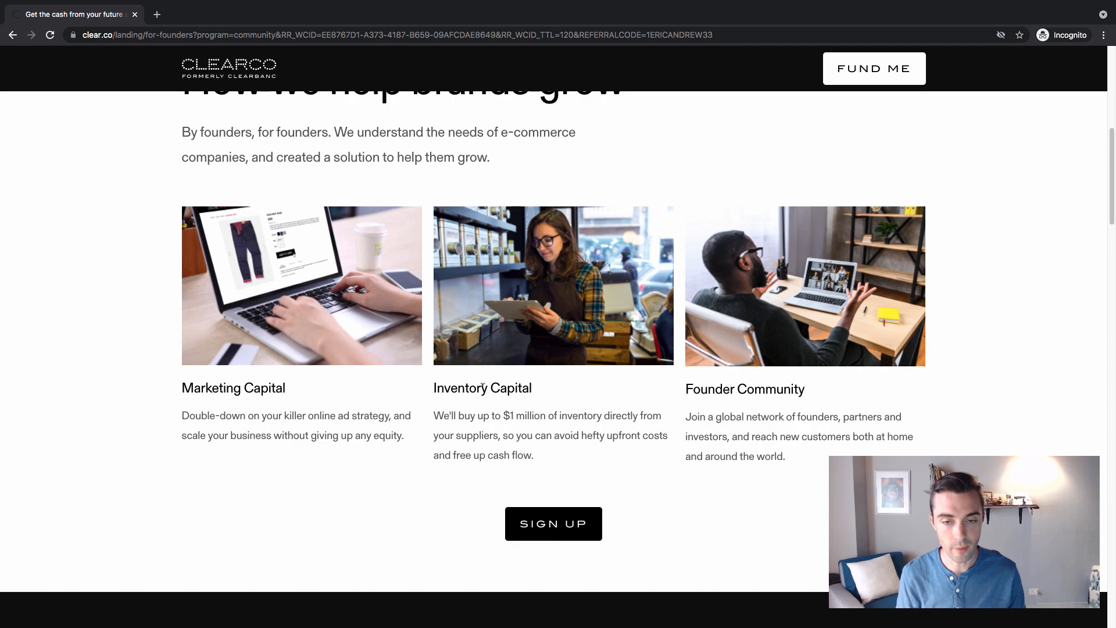
pyautogui.moveTo(465, 387); pyautogui.dragTo(543, 385)
pyautogui.moveTo(748, 388); pyautogui.dragTo(693, 389)
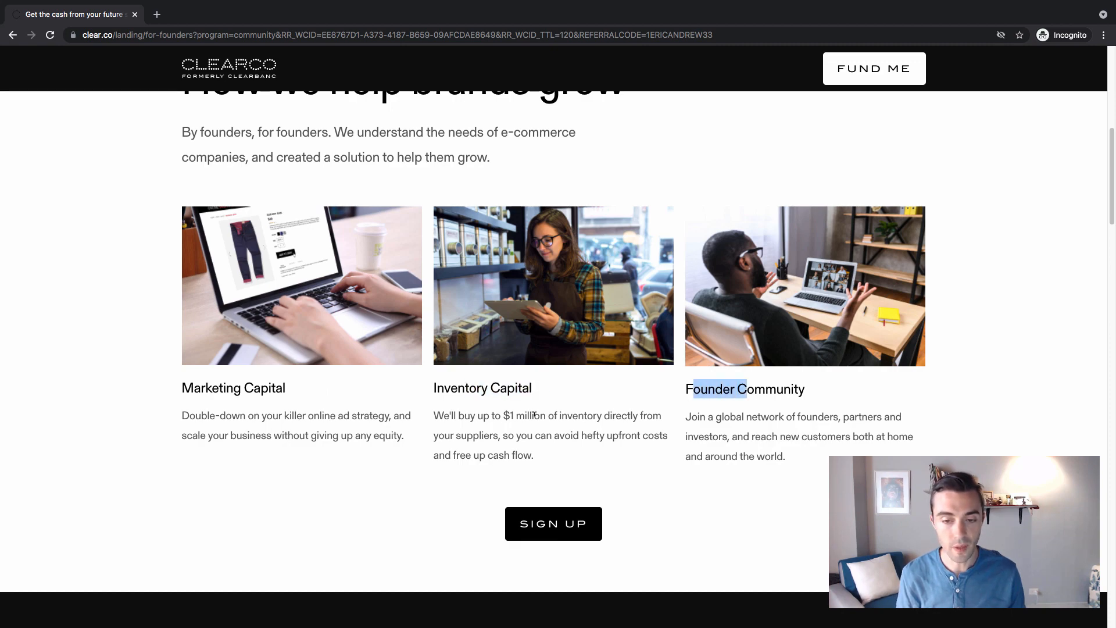
pyautogui.click(443, 424)
pyautogui.scroll(-1, 379, 401)
pyautogui.scroll(-12, 294, 373)
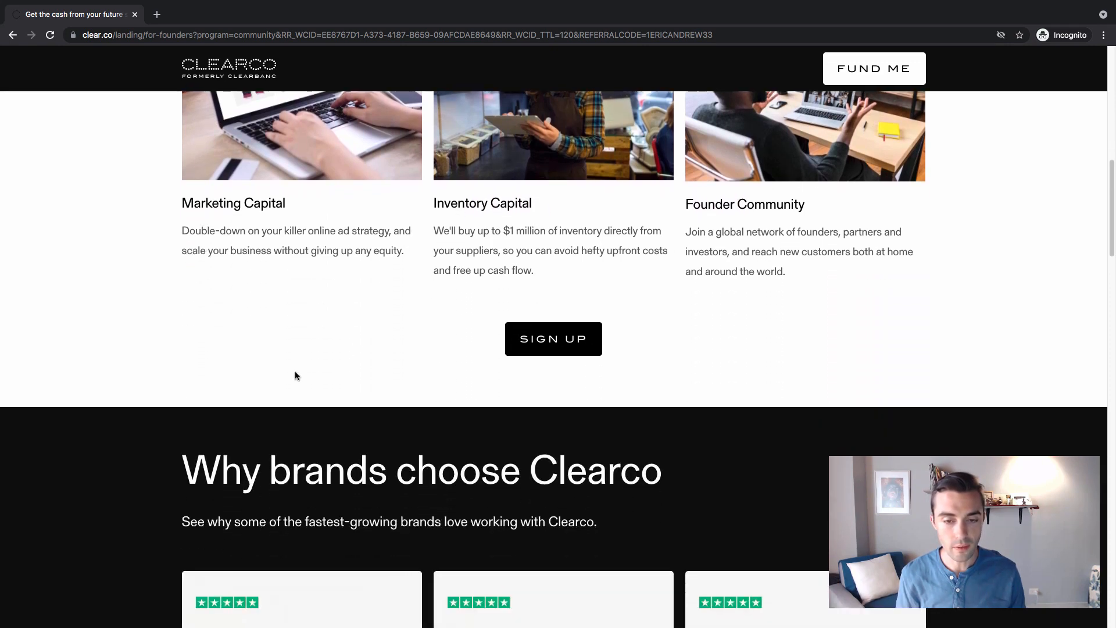
# Read the How it works section on connecting apps, funding offers, repayment terms and topping up
pyautogui.scroll(-4, 147, 306)
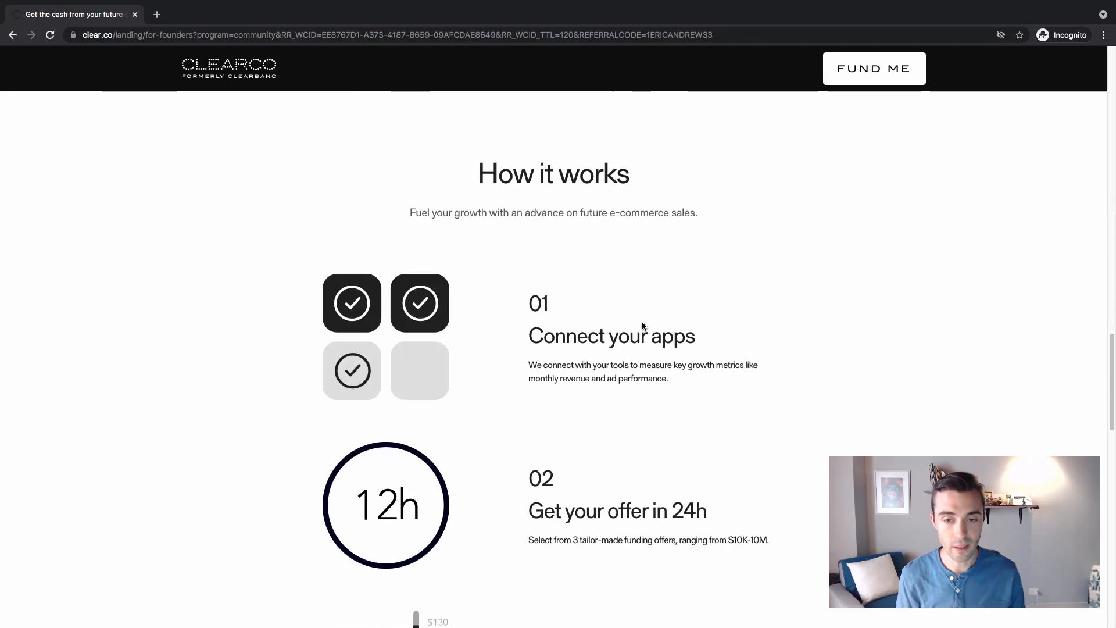
pyautogui.scroll(-1, 597, 381)
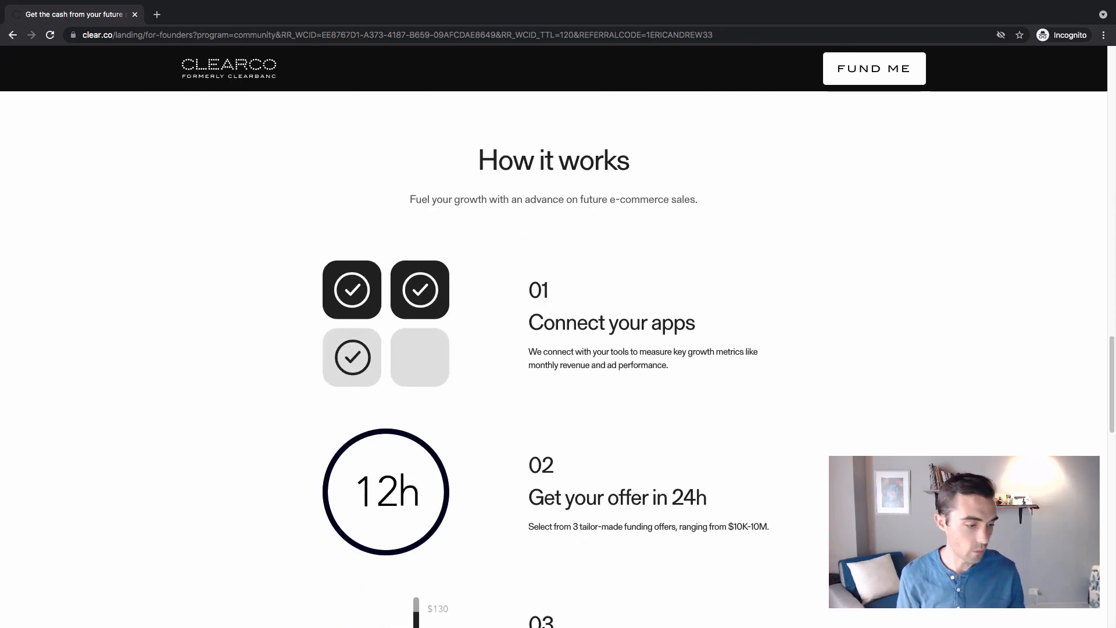
pyautogui.scroll(-1, 862, 356)
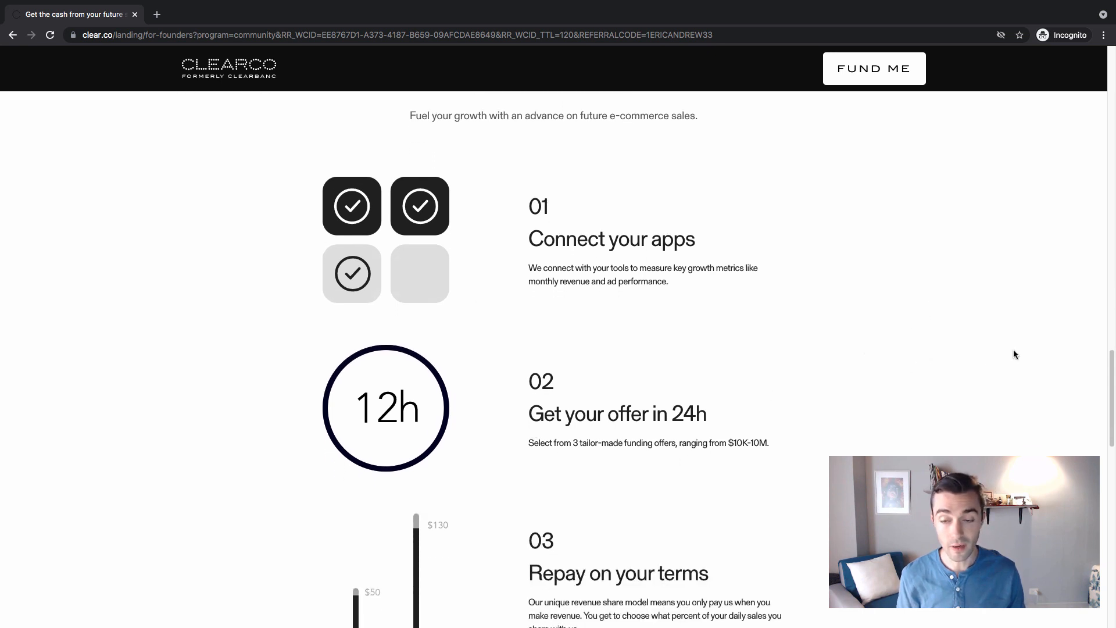
pyautogui.scroll(-2, 1013, 352)
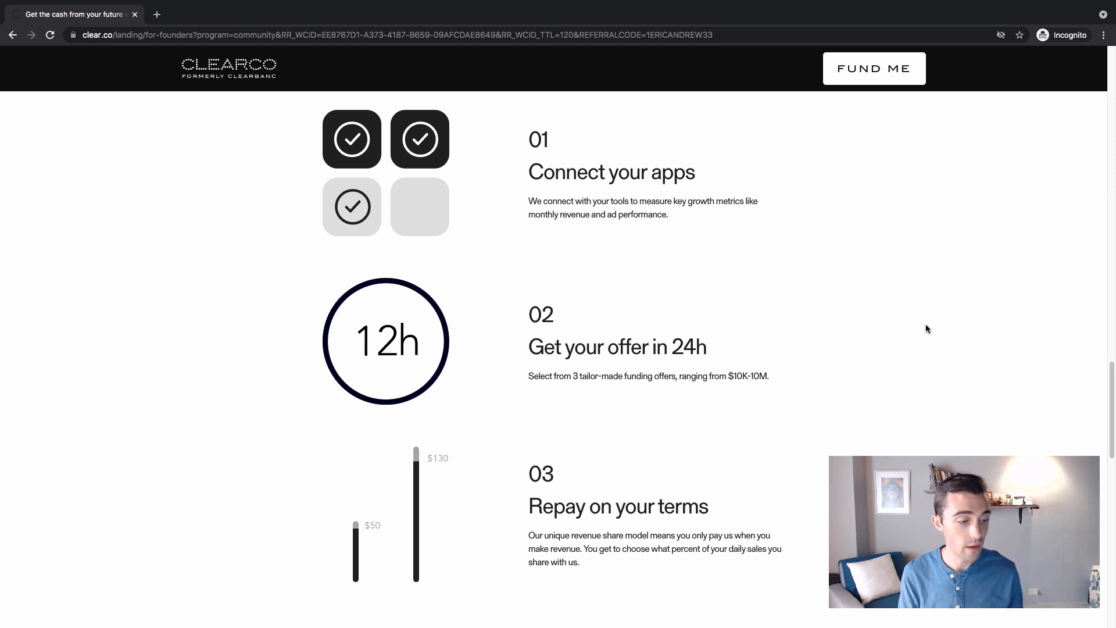
pyautogui.scroll(-1, 925, 323)
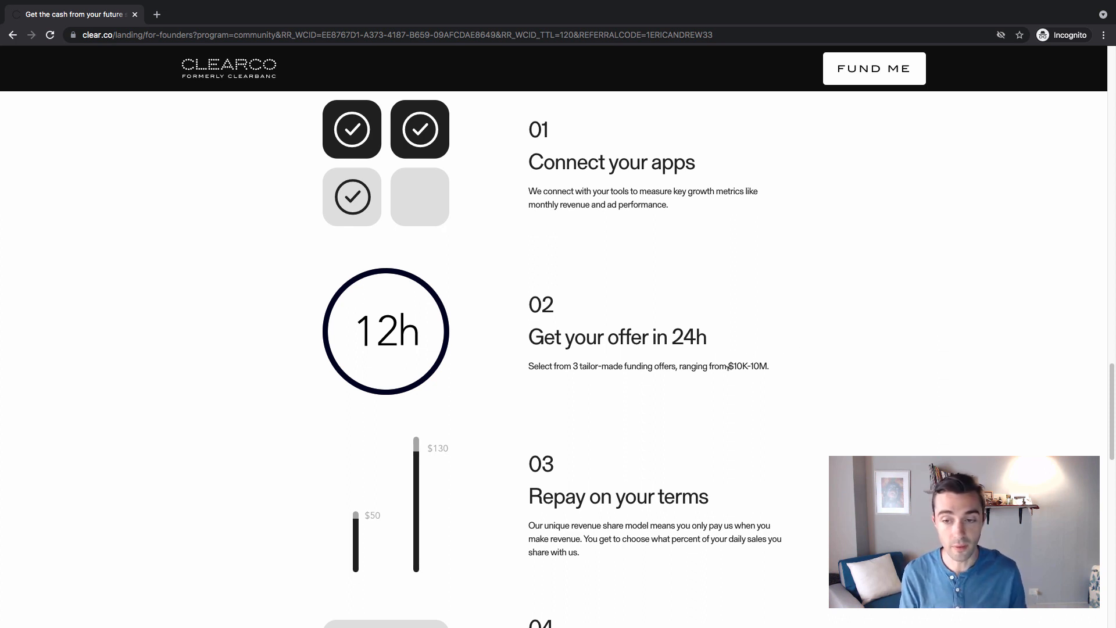
pyautogui.moveTo(768, 369); pyautogui.dragTo(688, 368)
pyautogui.click(773, 368)
pyautogui.click(683, 372)
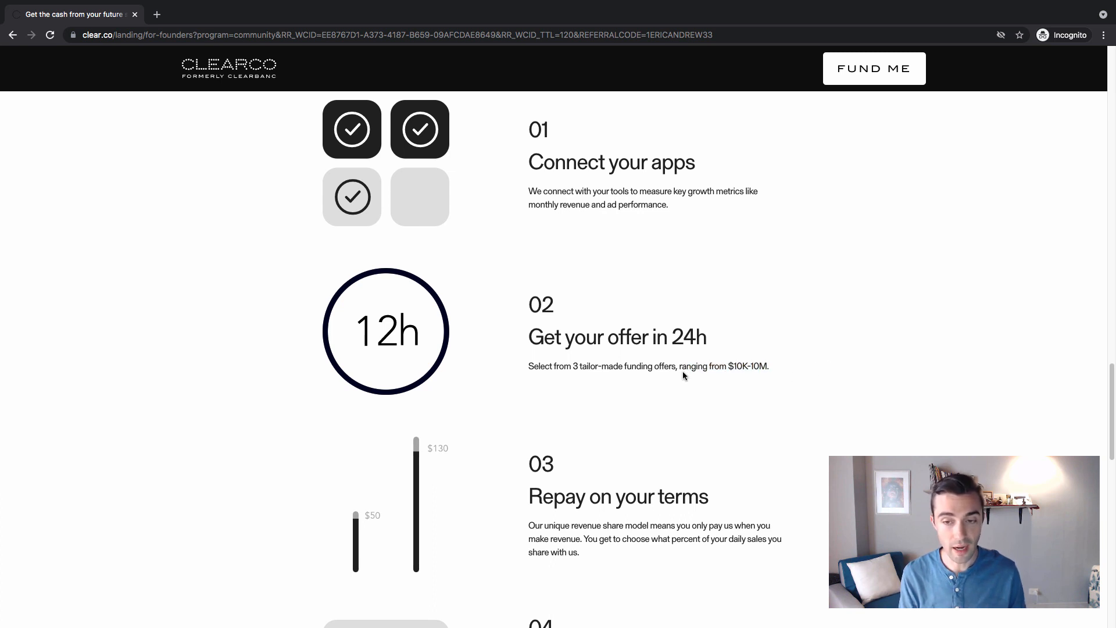
pyautogui.scroll(-5, 819, 349)
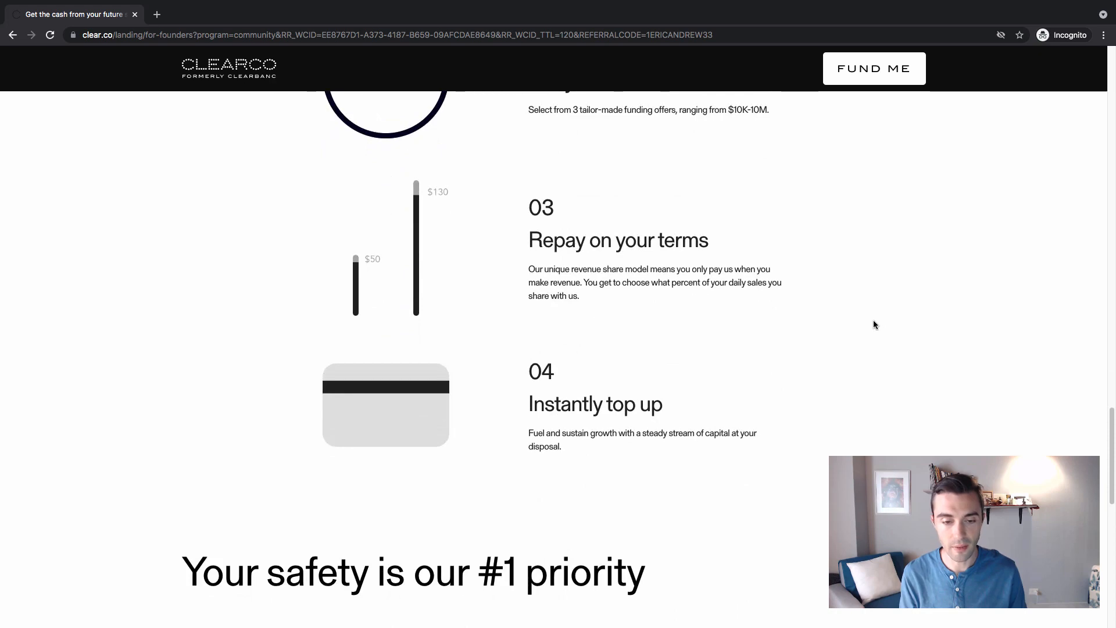
# Look through the rest of the Clearco landing page, then revisit the sections on how it works and how it helps brands grow
pyautogui.scroll(-13, 875, 323)
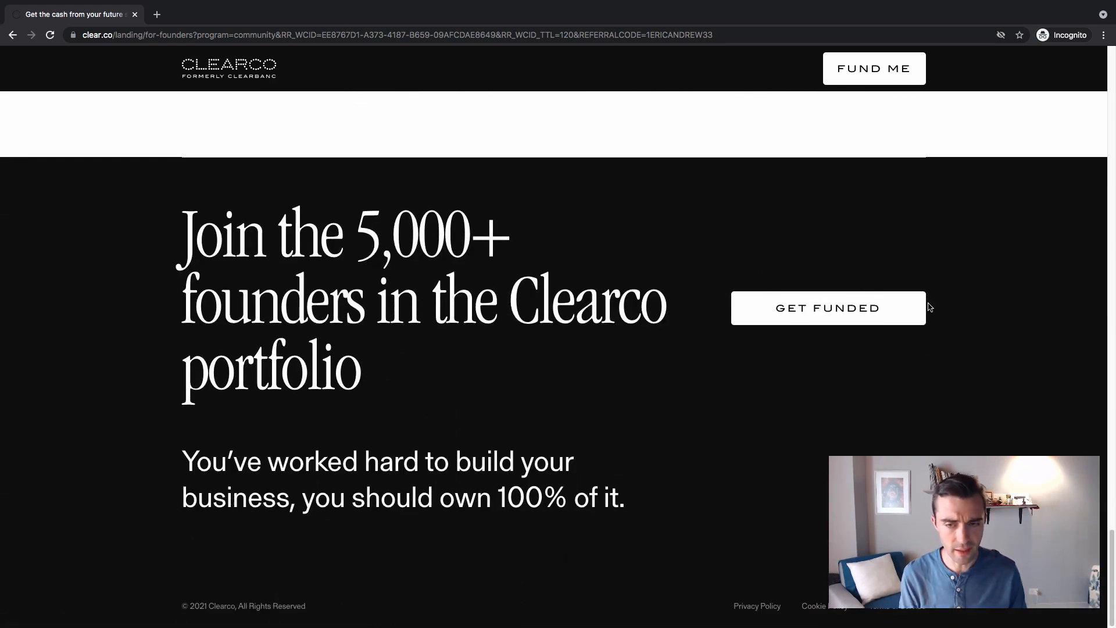
pyautogui.scroll(4, 922, 307)
pyautogui.scroll(-4, 930, 289)
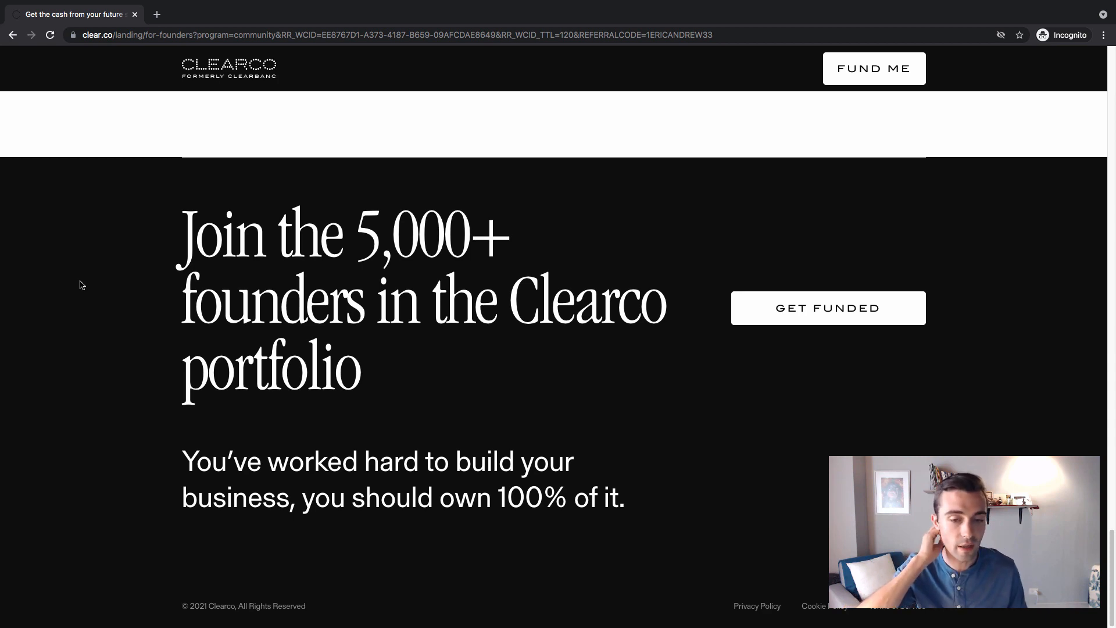
pyautogui.scroll(20, 80, 285)
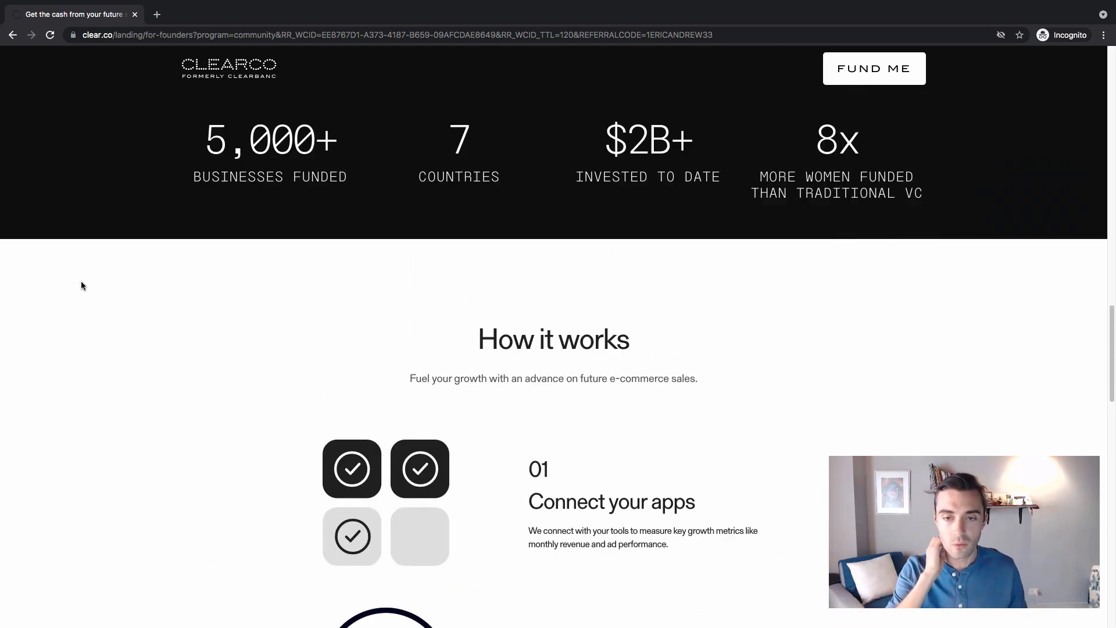
pyautogui.scroll(12, 73, 287)
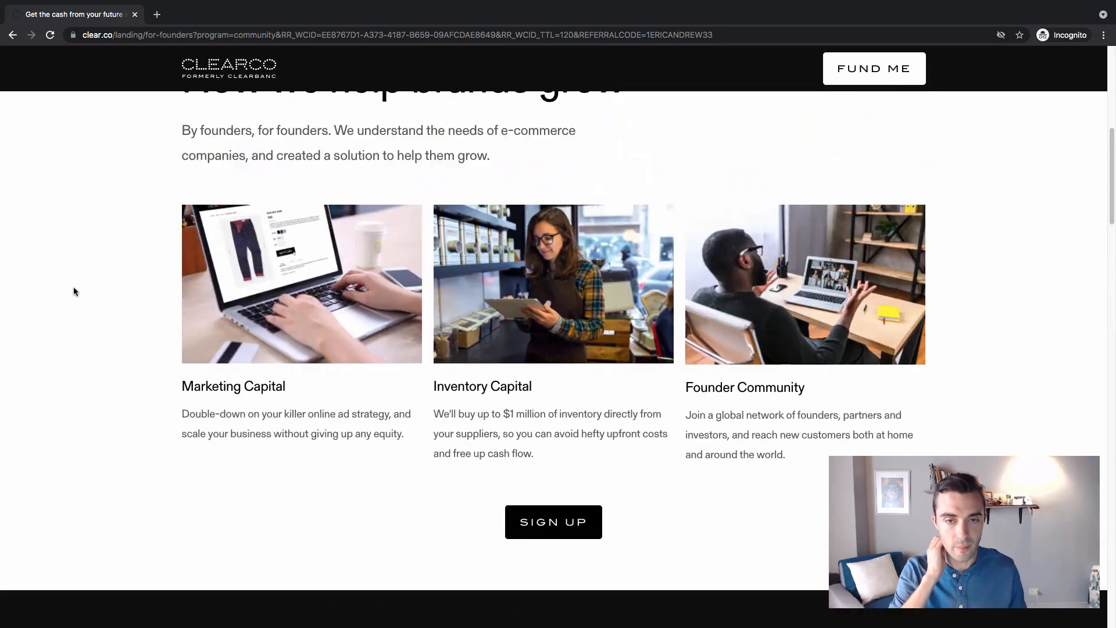
pyautogui.scroll(2, 68, 283)
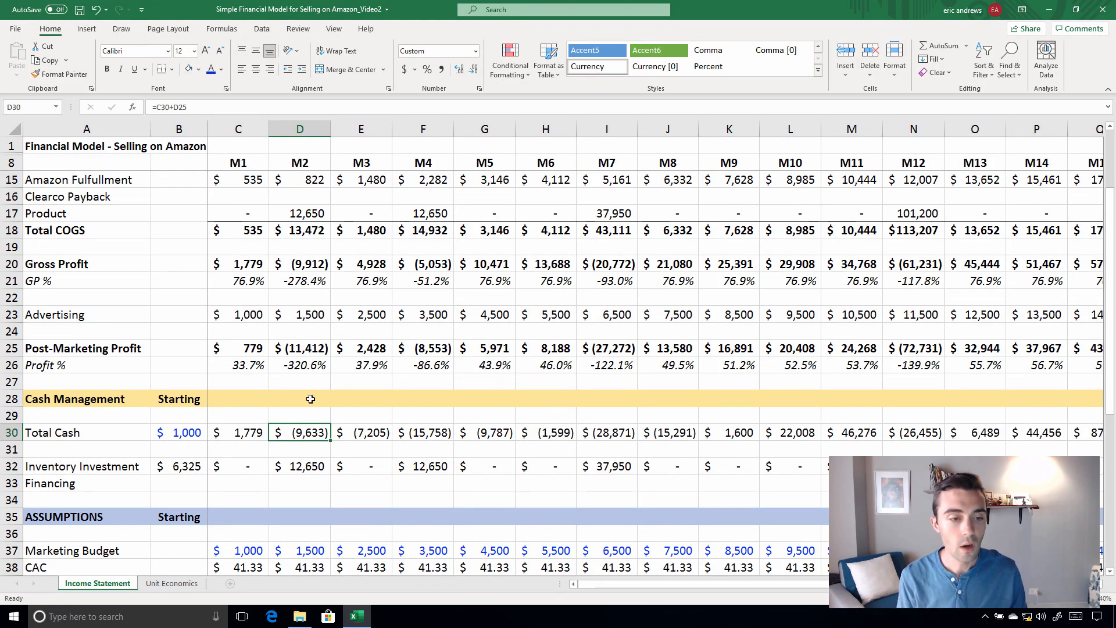
# Switch back to the Excel workbook and examine Total Cash in row 30 from M3 through M7
pyautogui.scroll(2, 348, 340)
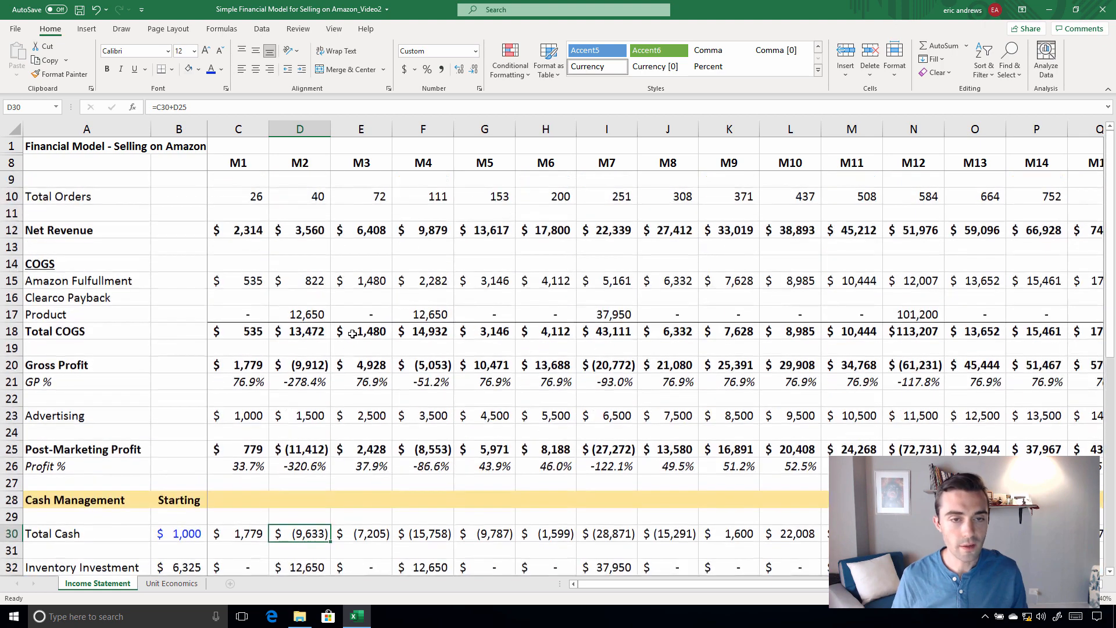
pyautogui.scroll(-3, 318, 387)
pyautogui.click(358, 382)
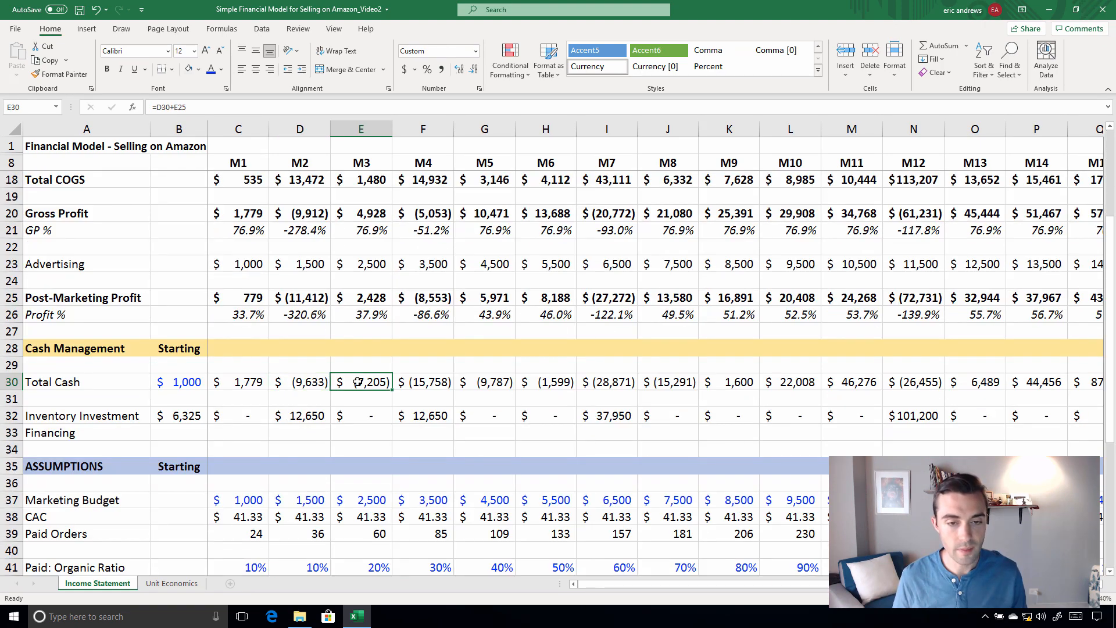
pyautogui.click(433, 384)
pyautogui.click(495, 383)
pyautogui.click(569, 377)
pyautogui.click(619, 382)
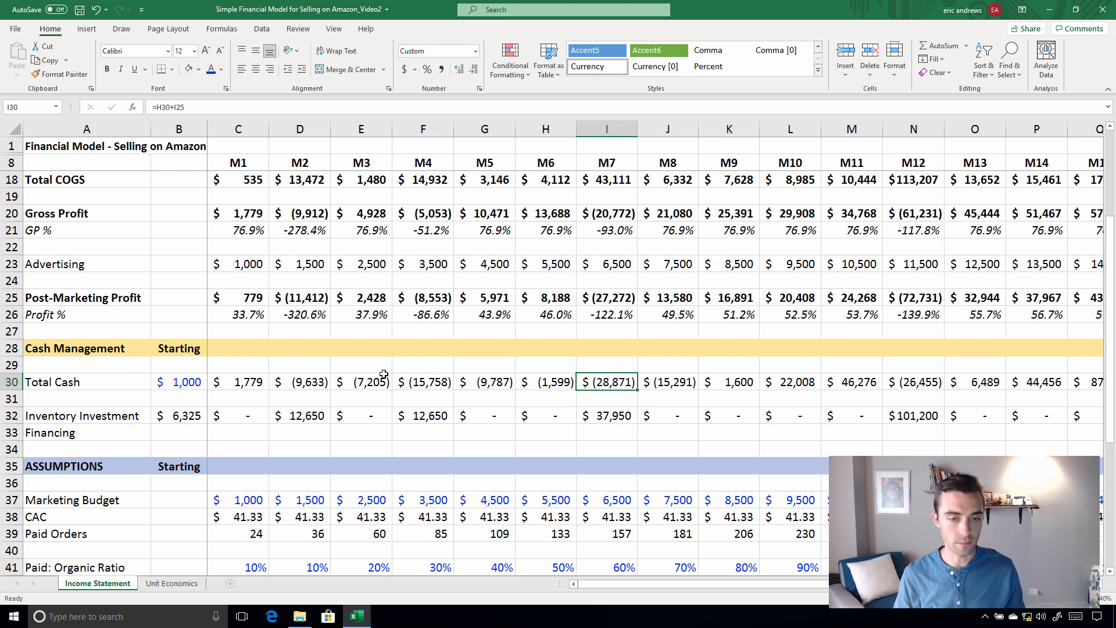
# Clear the Product costs in row 17 from M1 through M16
pyautogui.scroll(1, 383, 372)
pyautogui.scroll(2, 382, 372)
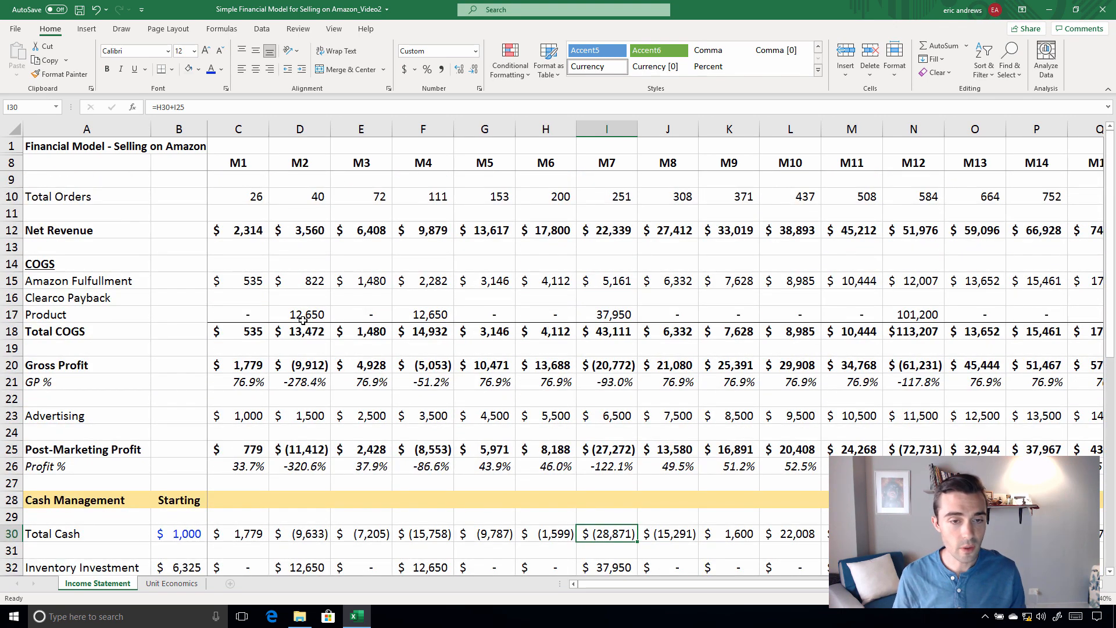
pyautogui.click(170, 315)
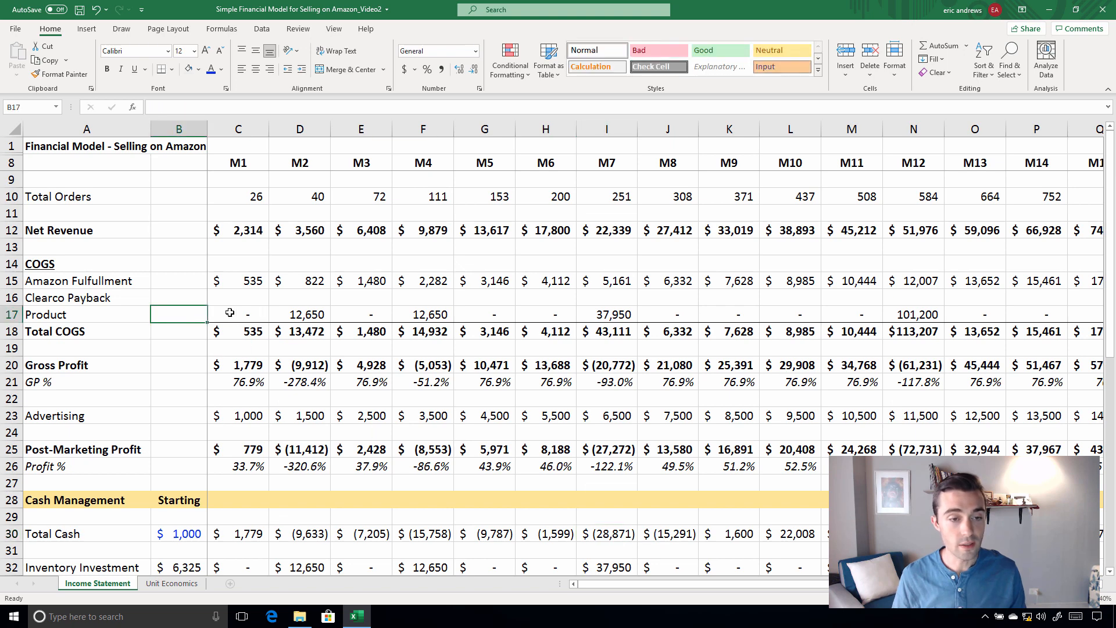
pyautogui.press('Right')
pyautogui.moveTo(239, 316); pyautogui.dragTo(995, 311)
pyautogui.press('Delete')
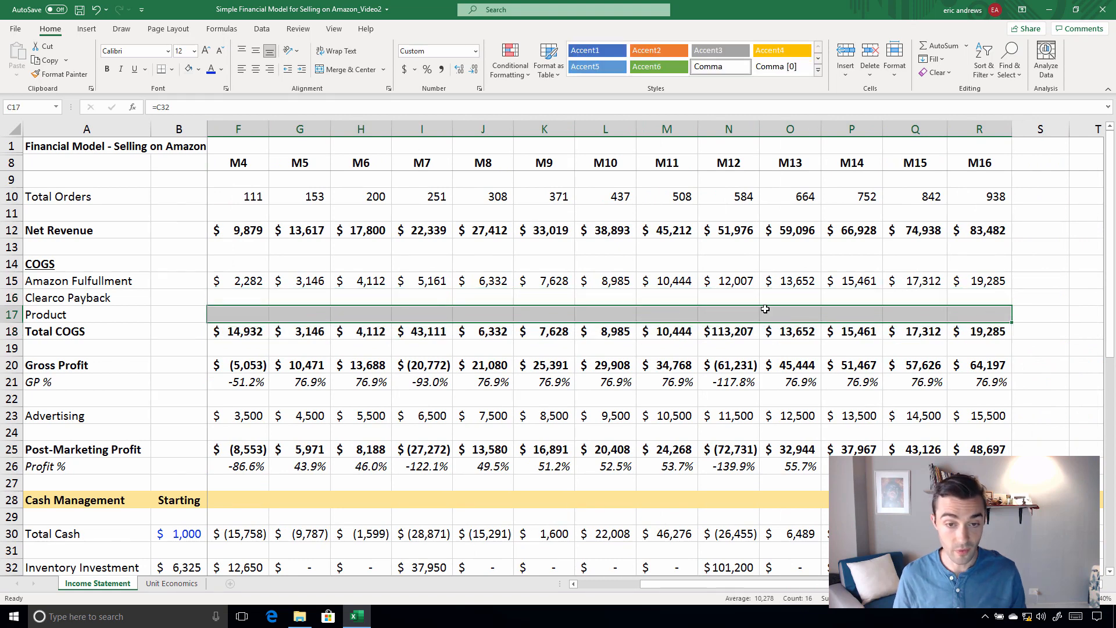
pyautogui.hotkey('shift', 'BackSpace')
pyautogui.press('Left')
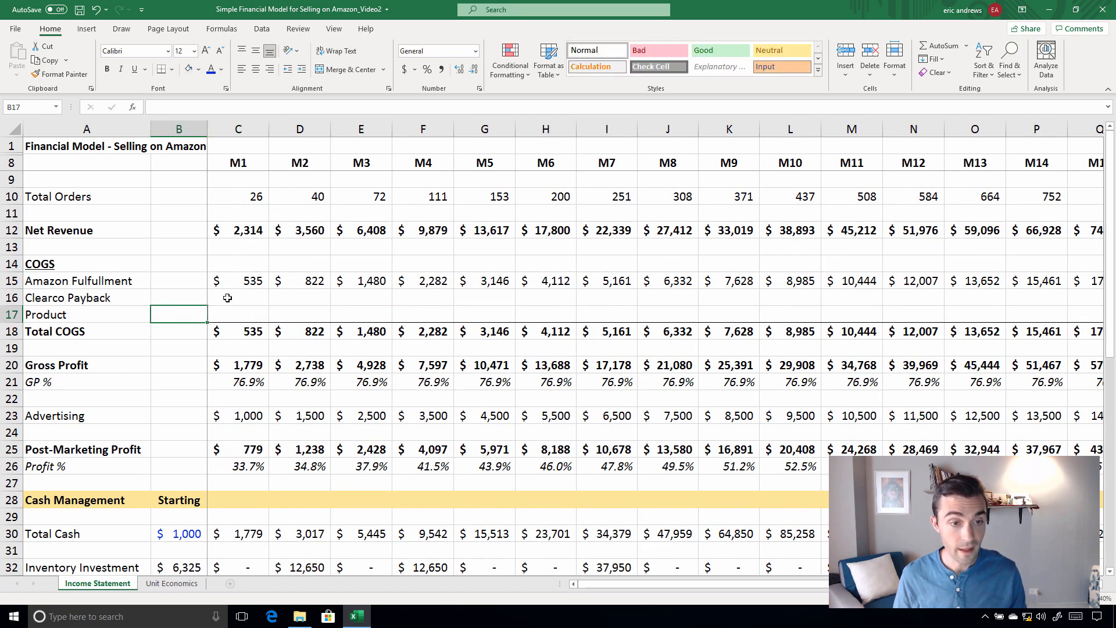
# Enter 30% as the Clearco Payback rate in B16
pyautogui.click(201, 298)
pyautogui.write('30%')
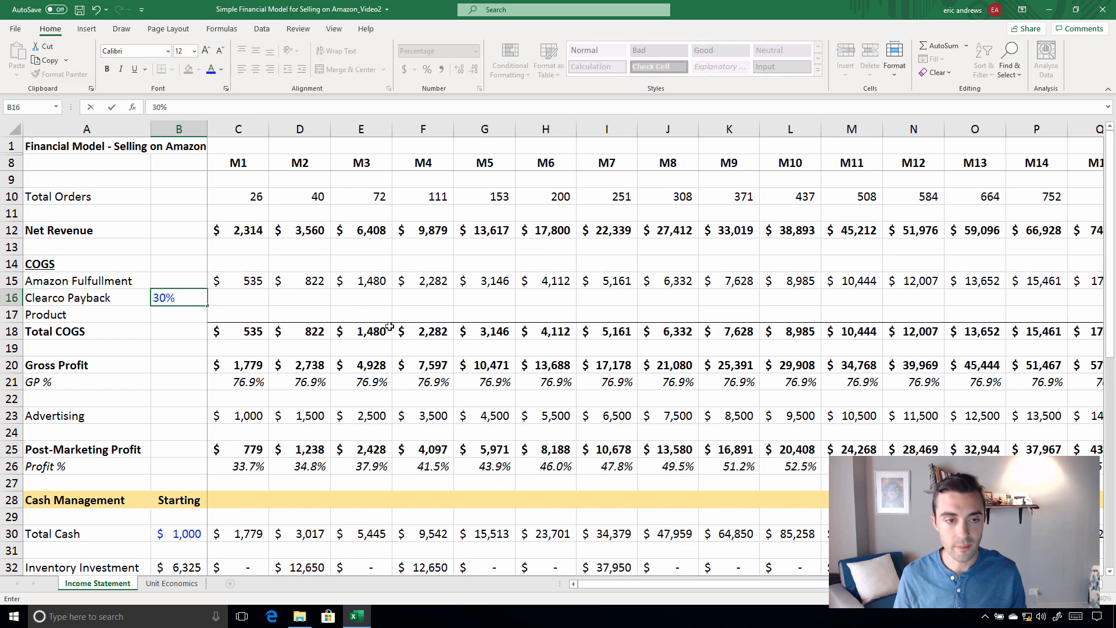
pyautogui.press('Return')
pyautogui.press('Up')
pyautogui.press('Right')
pyautogui.press('Right')
pyautogui.press('Right')
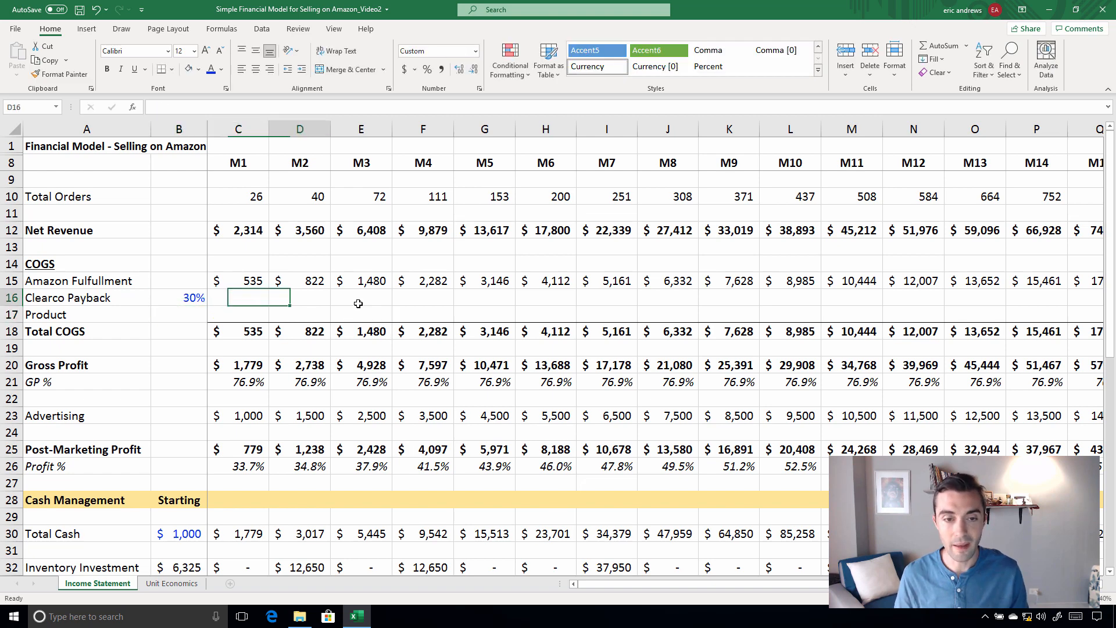
# Trace the M2 inventory purchase and its investment cost to the month the inventory arrives in row 46
pyautogui.scroll(-3, 349, 292)
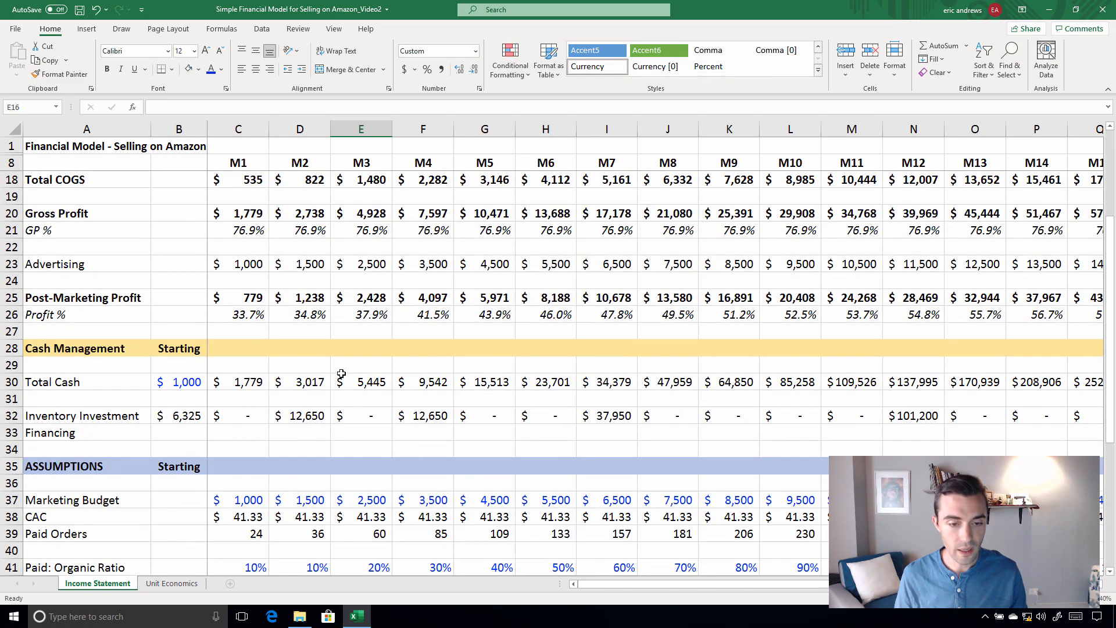
pyautogui.scroll(-3, 342, 297)
pyautogui.click(305, 480)
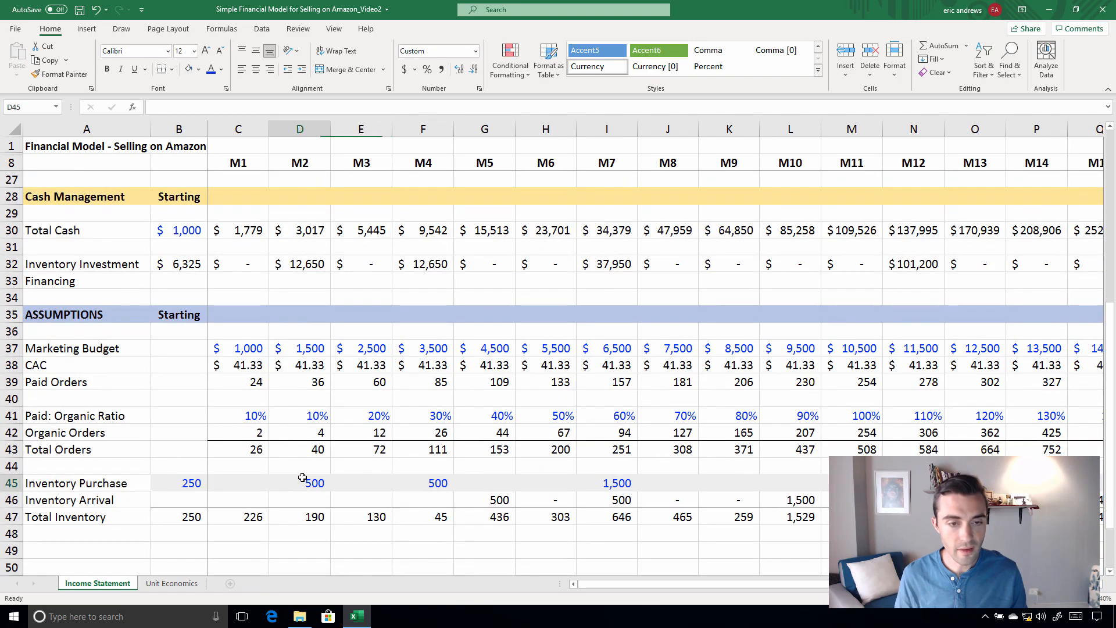
pyautogui.click(298, 264)
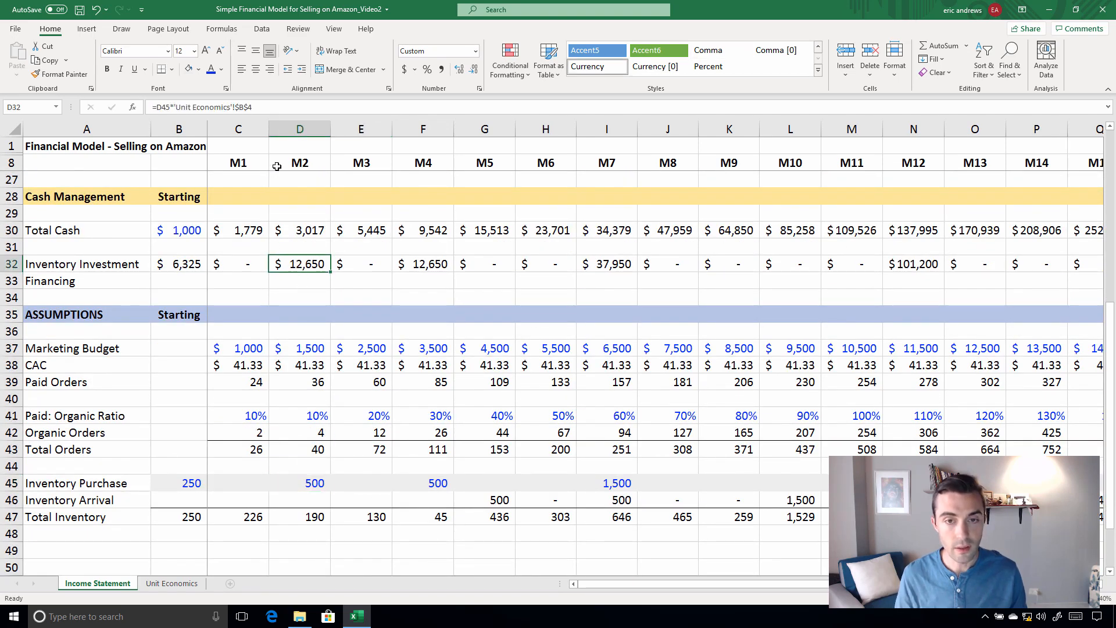
pyautogui.click(300, 129)
pyautogui.click(476, 127)
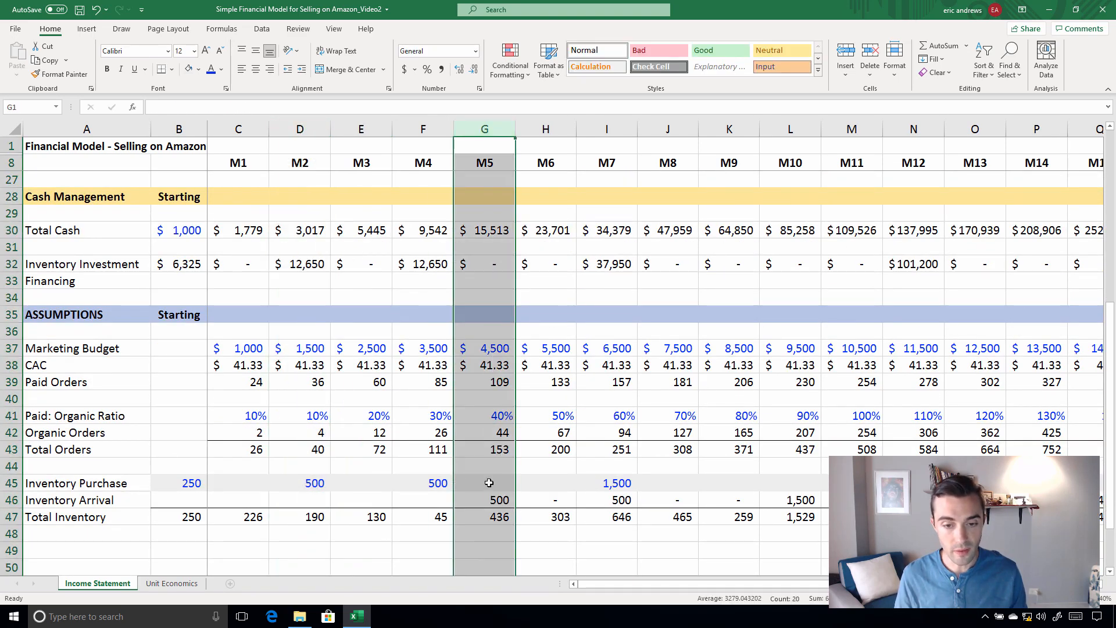
pyautogui.click(489, 497)
# Calculate the M5 Clearco Payback in G16 as Net Revenue times the fixed payback rate, =G12*$B$16
pyautogui.scroll(2, 489, 484)
pyautogui.scroll(2, 490, 484)
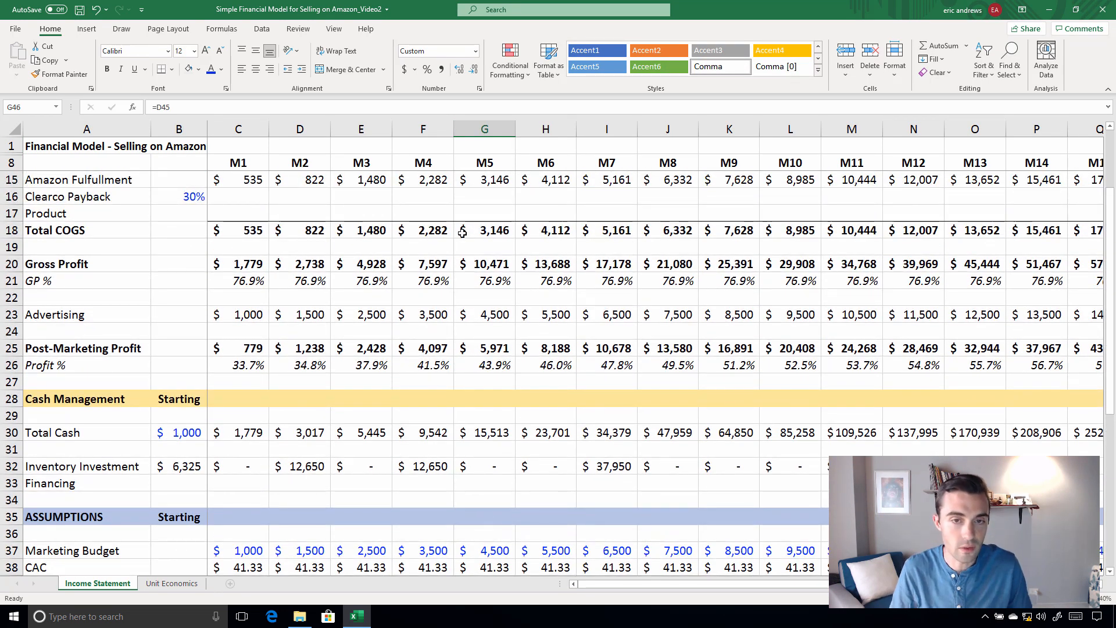
pyautogui.click(482, 195)
pyautogui.write('=')
pyautogui.scroll(2, 483, 192)
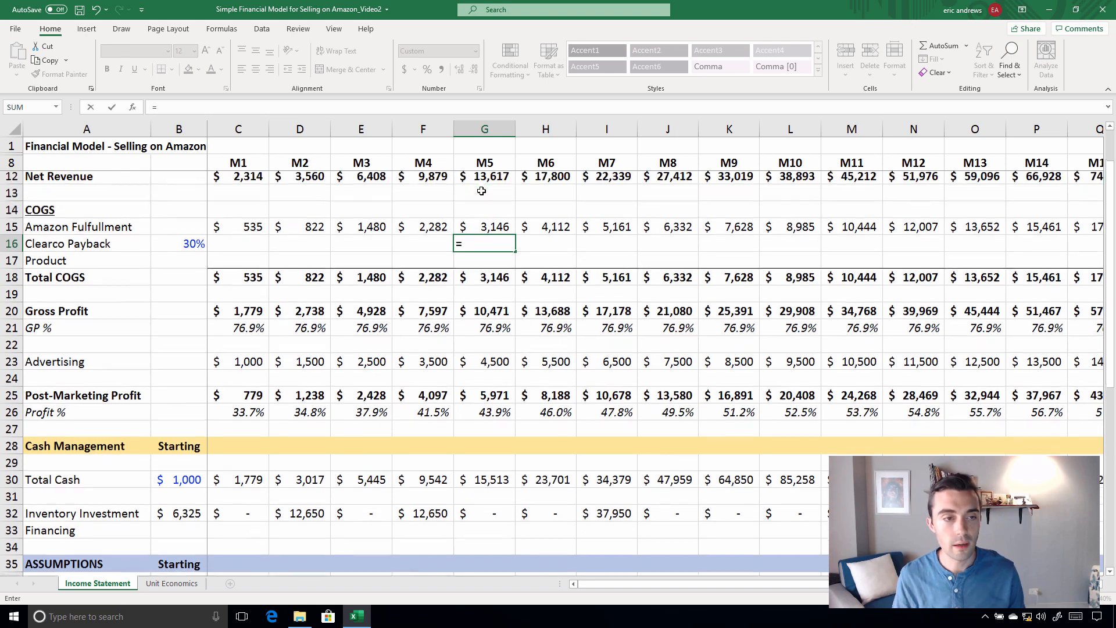
pyautogui.click(482, 233)
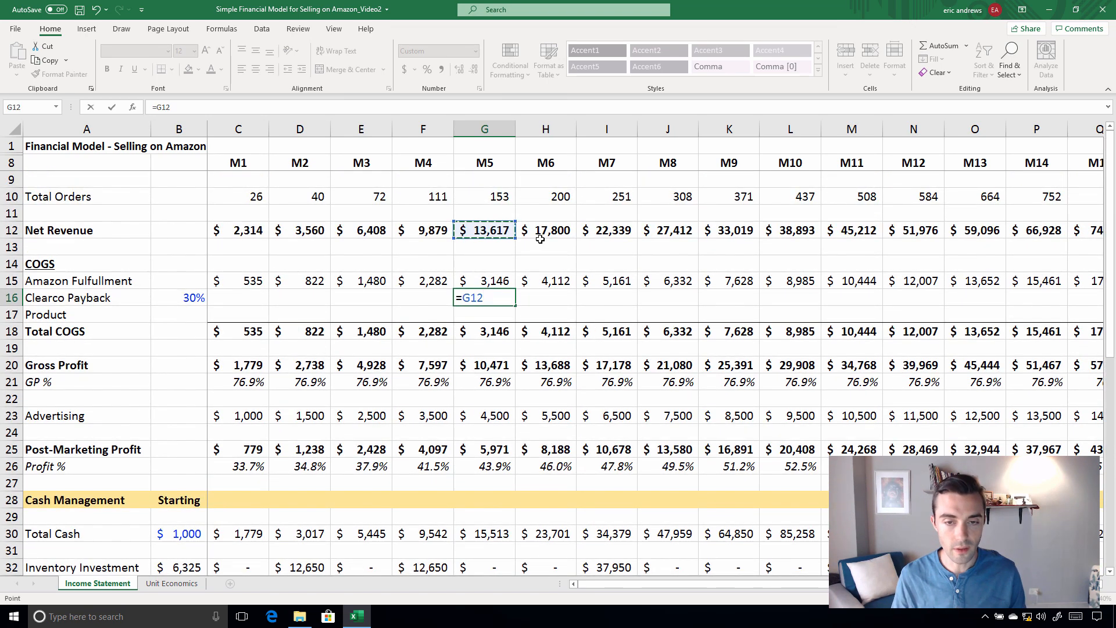
pyautogui.write('*')
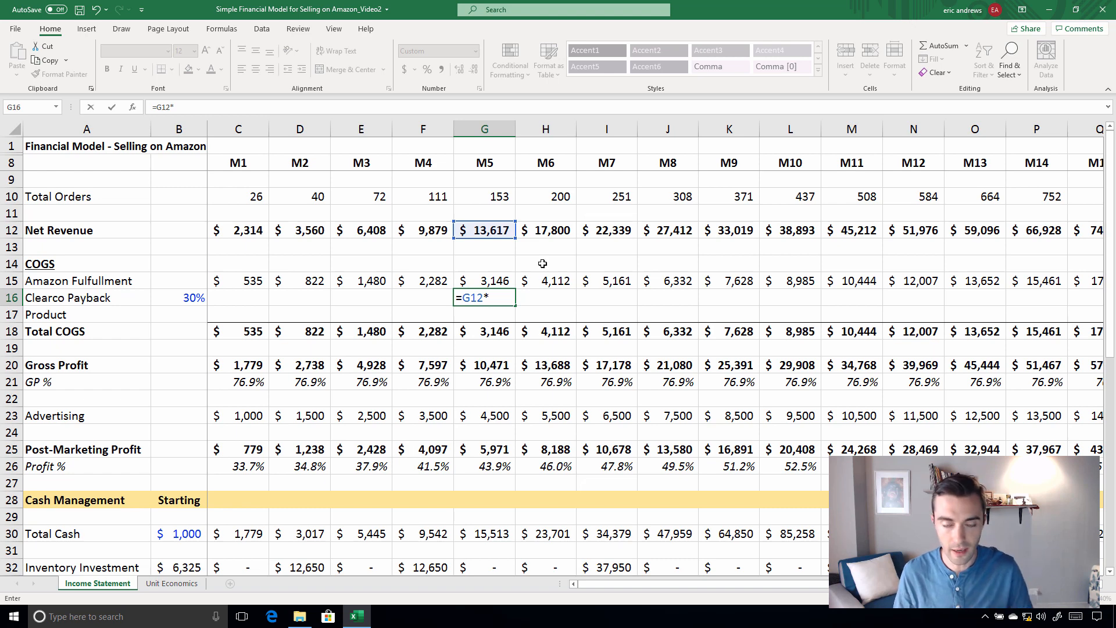
pyautogui.click(193, 305)
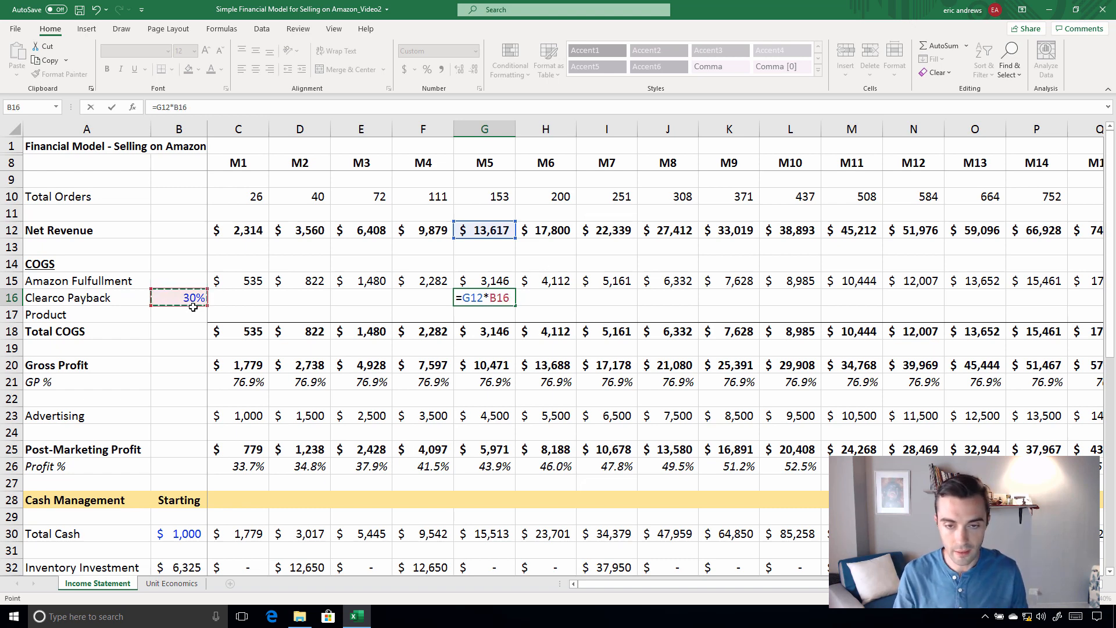
pyautogui.press('F4')
pyautogui.hotkey('ctrl', 'Return')
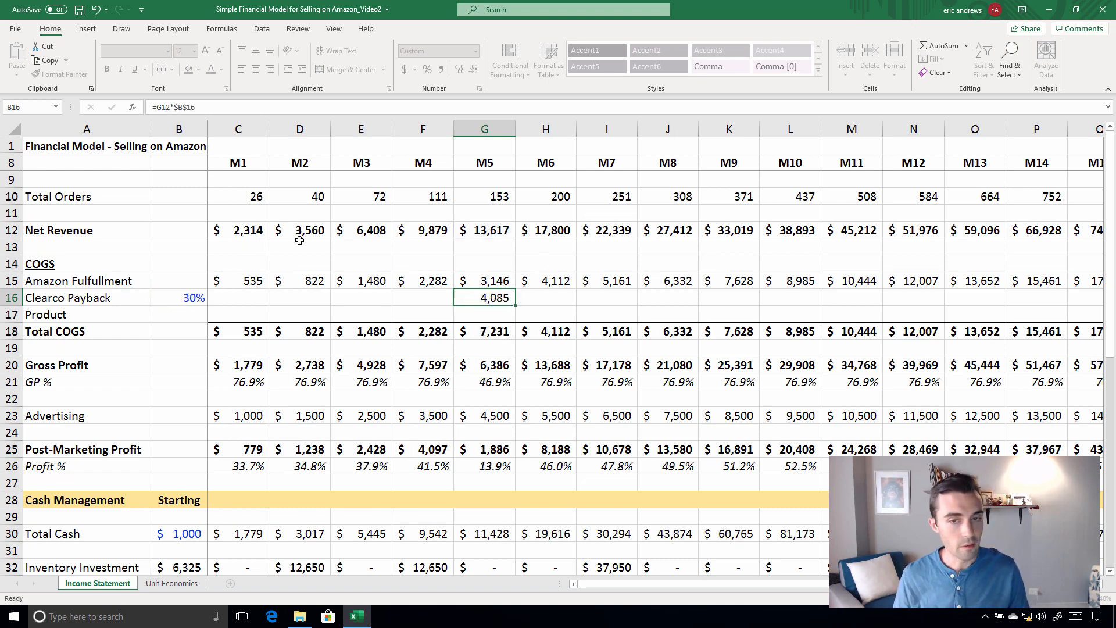
pyautogui.click(491, 468)
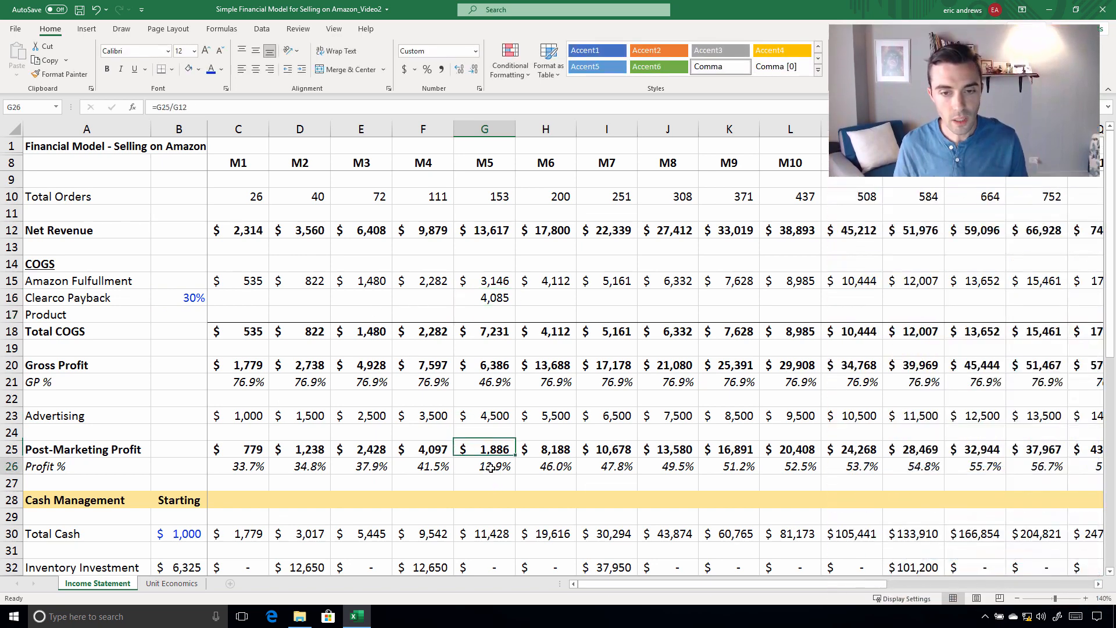
# Copy the M5 Clearco Payback formula across row 16 from M6 through M16
pyautogui.click(486, 305)
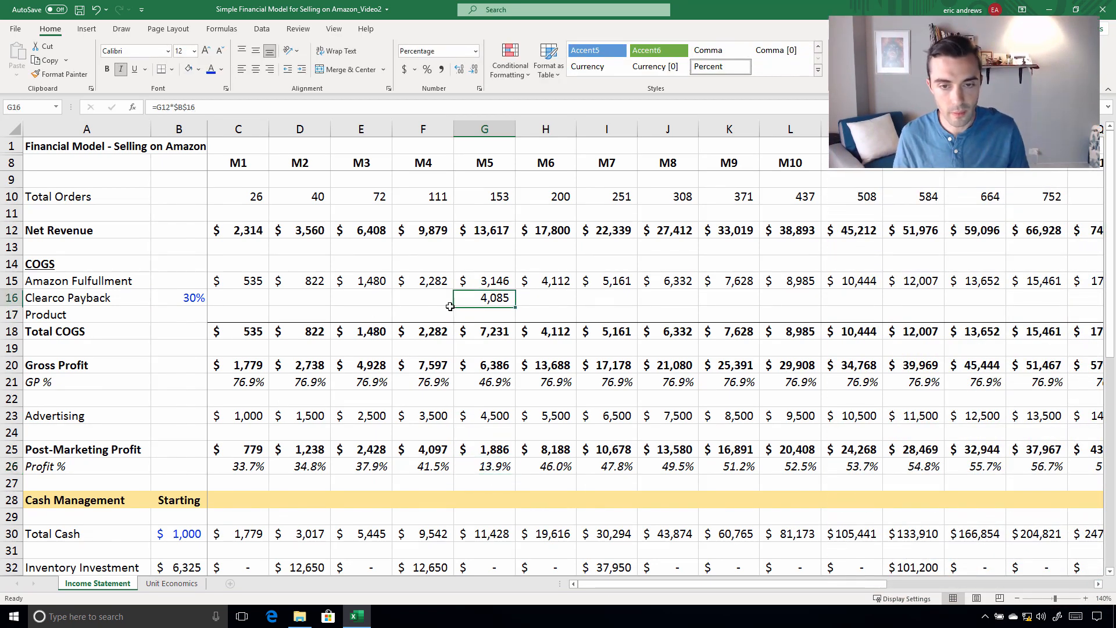
pyautogui.hotkey('ctrl', 'c')
pyautogui.moveTo(545, 298); pyautogui.dragTo(669, 298)
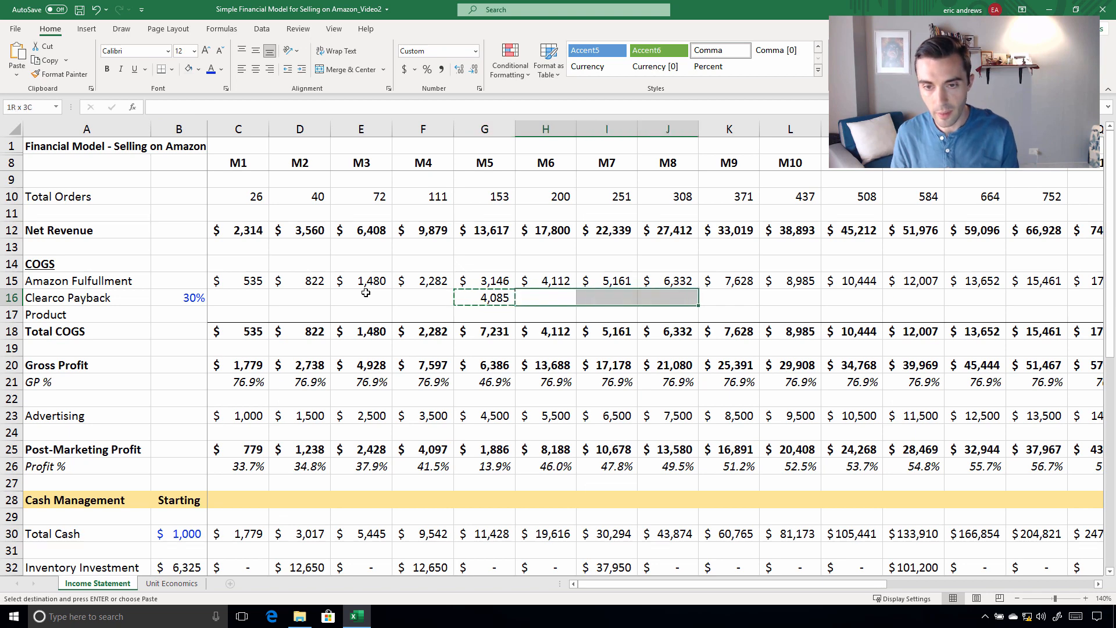
pyautogui.hotkey('shift', 'Right')
pyautogui.hotkey('shift', 'Right')
pyautogui.hotkey('shift', 'Right')
pyautogui.hotkey('shift', 'Right')
pyautogui.hotkey('shift', 'Right')
pyautogui.hotkey('shift', 'Right')
pyautogui.hotkey('shift', 'Right')
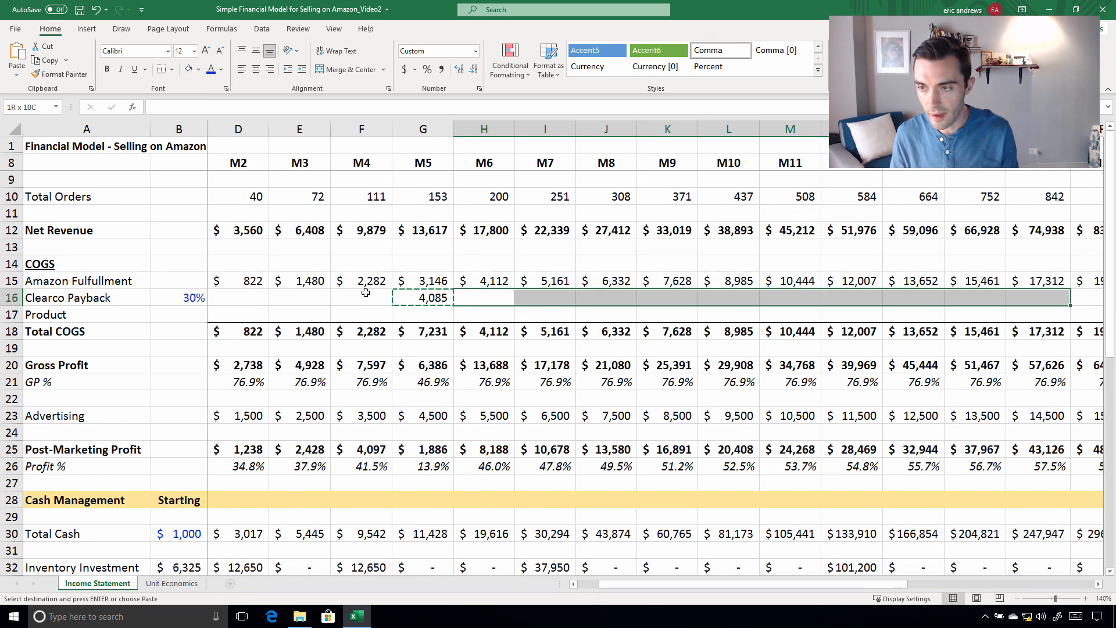
pyautogui.hotkey('shift', 'Right')
pyautogui.hotkey('ctrl', 'v')
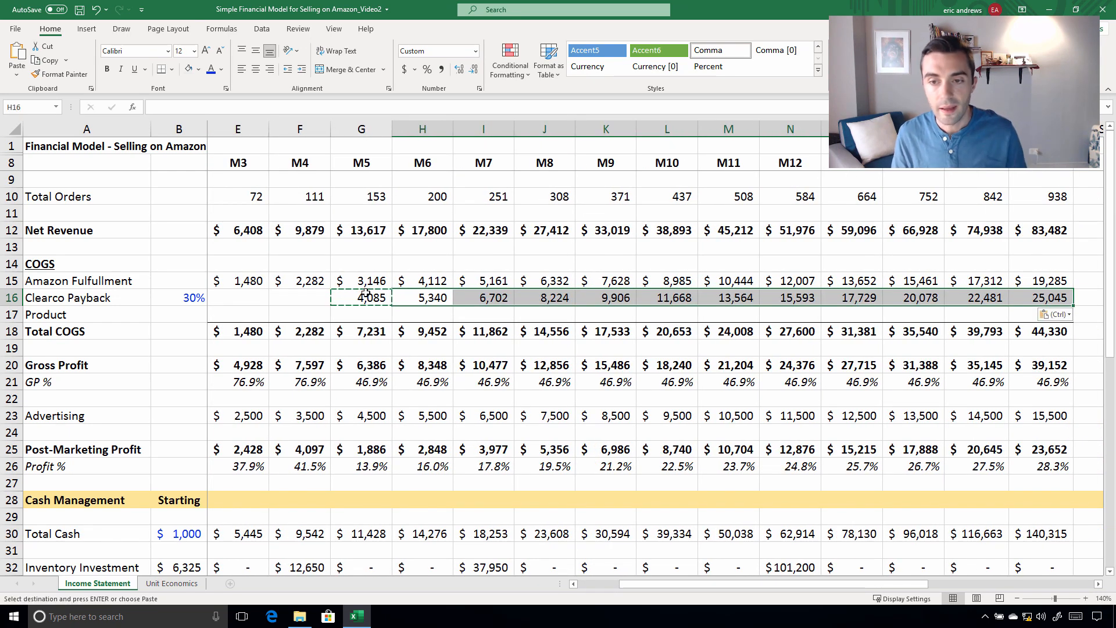
pyautogui.press('Escape')
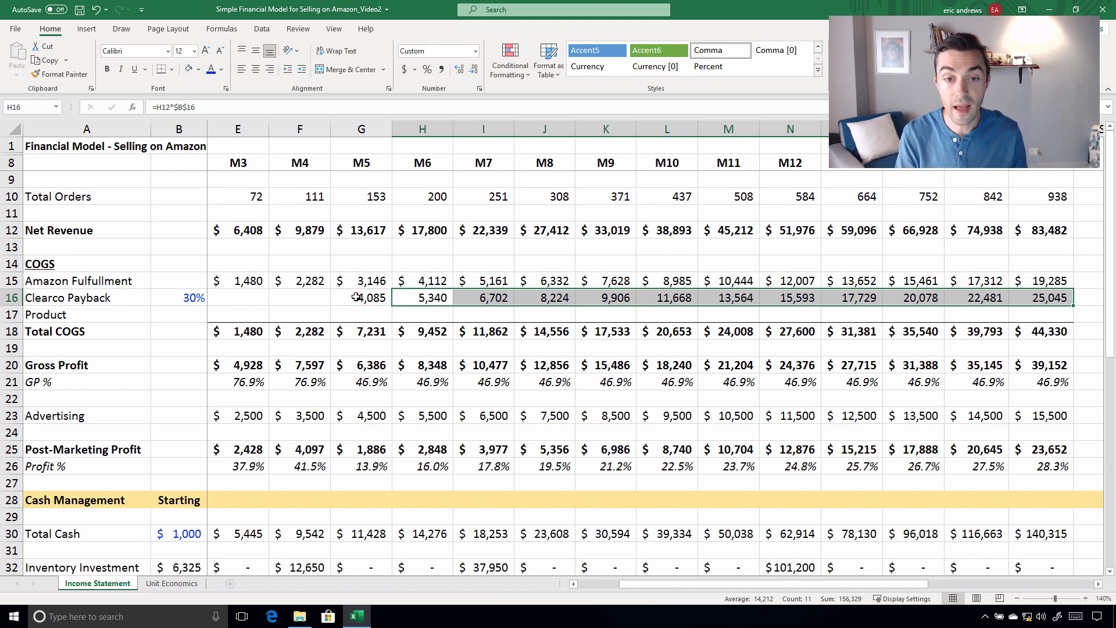
# Check the sum of Clearco Payback from M5 through M16 and examine Post-Marketing Profit in M5 through M7
pyautogui.moveTo(356, 297); pyautogui.dragTo(1070, 299)
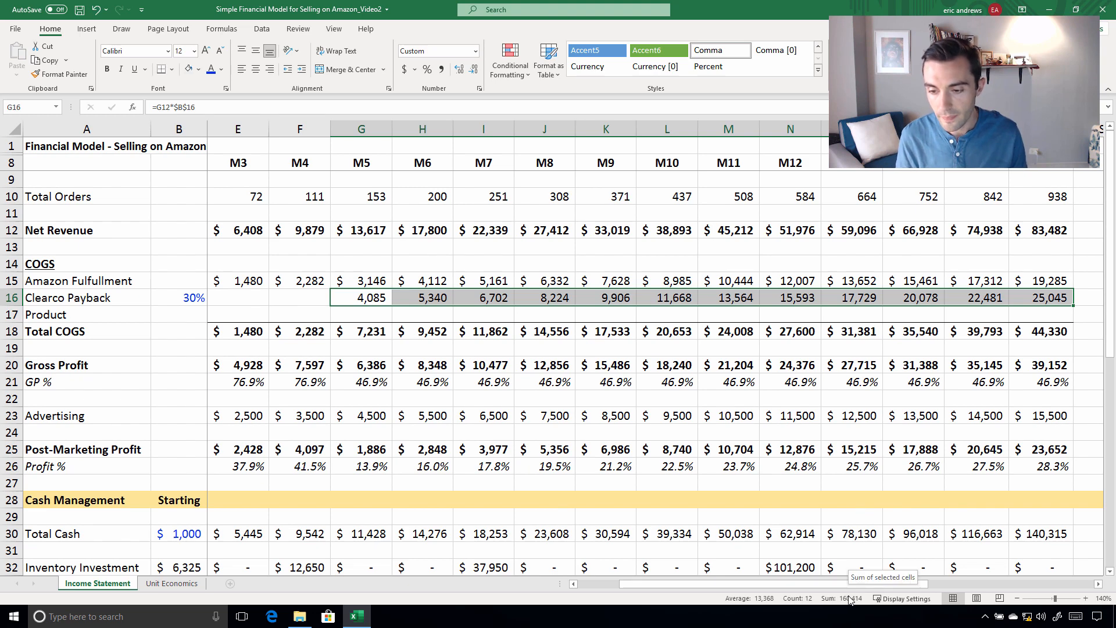
pyautogui.scroll(-1, 447, 293)
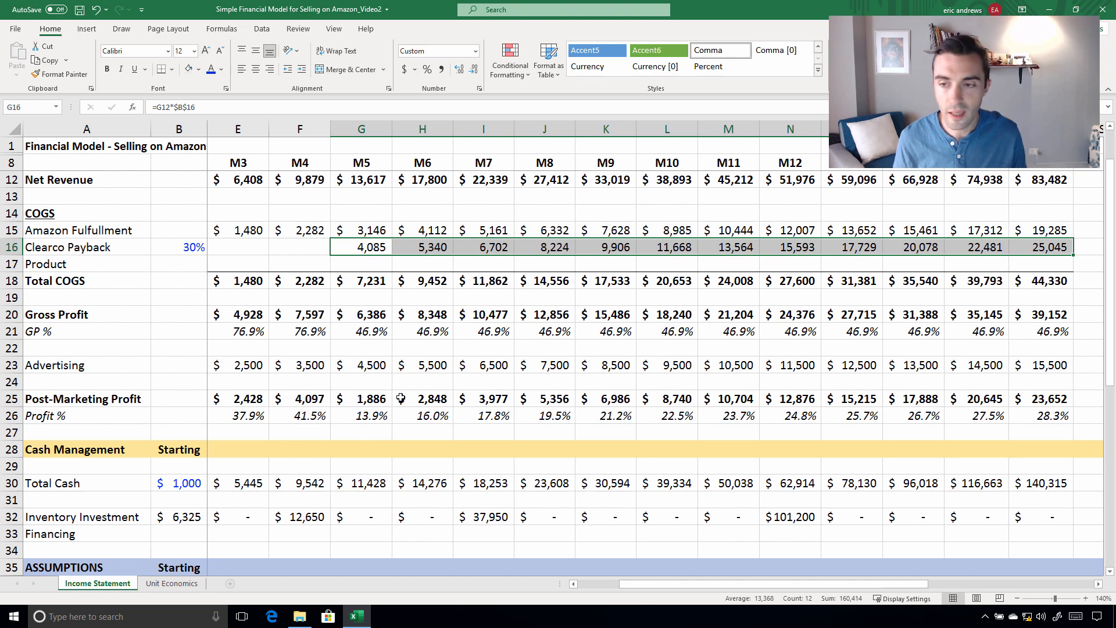
pyautogui.press('Left')
pyautogui.press('Left')
pyautogui.press('Left')
pyautogui.press('Left')
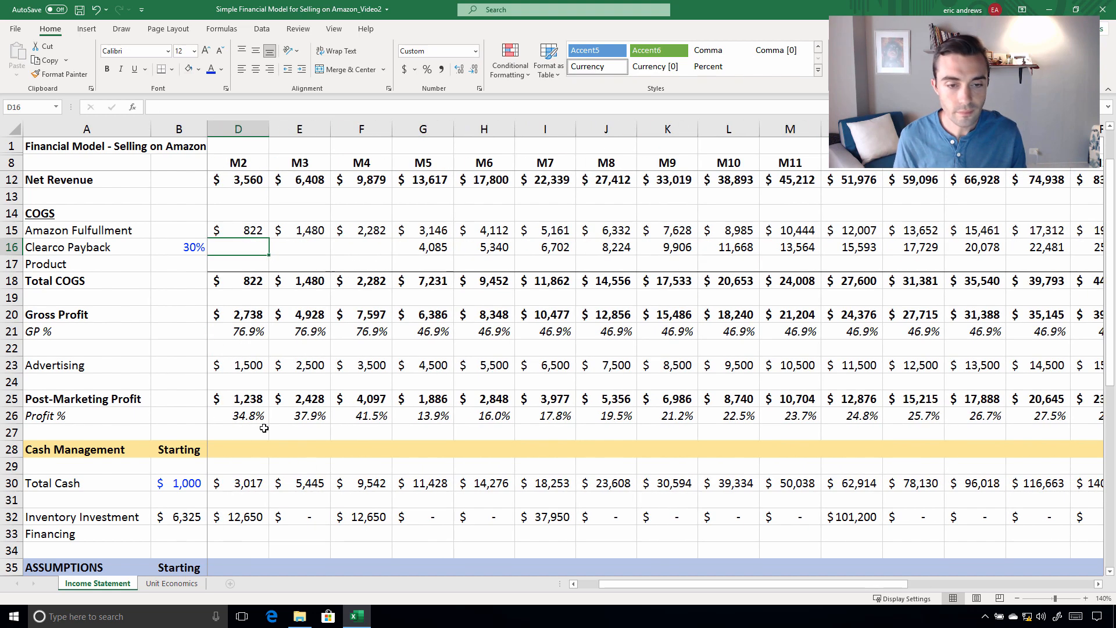
pyautogui.press('Left')
pyautogui.click(542, 402)
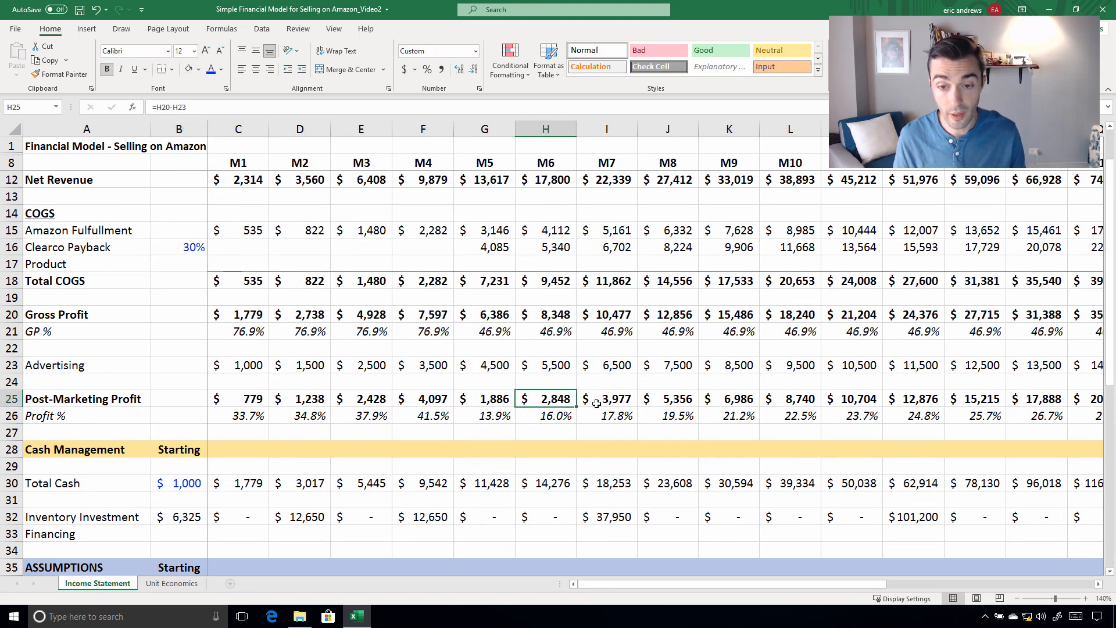
pyautogui.press('Right')
pyautogui.click(457, 401)
pyautogui.click(548, 400)
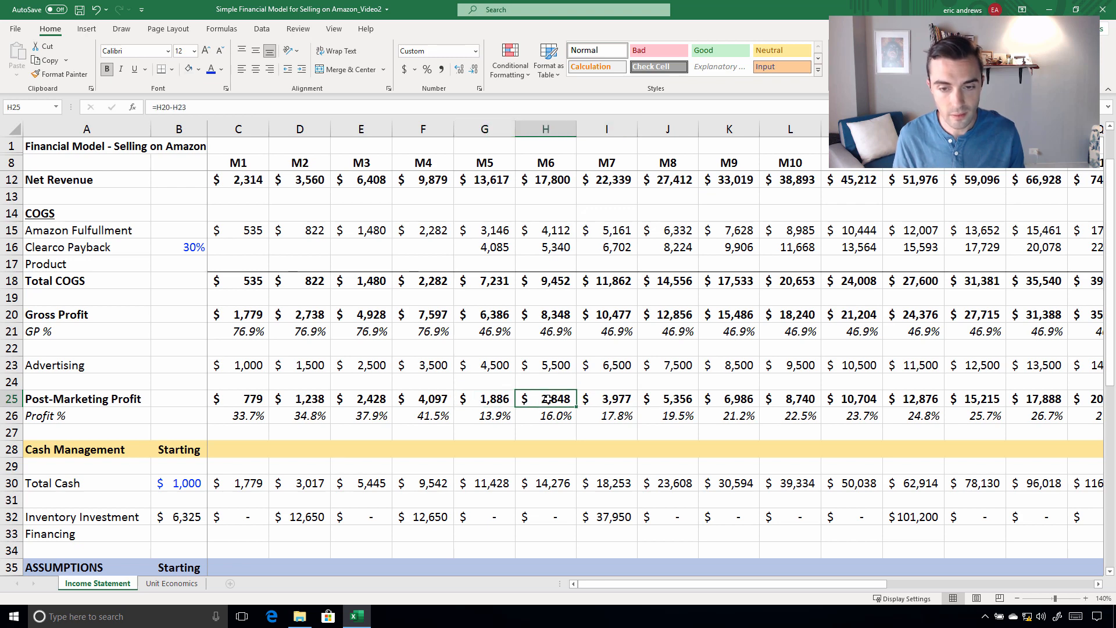
# Examine Post-Marketing Profit around M4 through M6 and Total Cash from M5 through M8
pyautogui.press('Left')
pyautogui.press('Left')
pyautogui.press('Left')
pyautogui.press('Left')
pyautogui.press('Right')
pyautogui.press('Right')
pyautogui.press('Right')
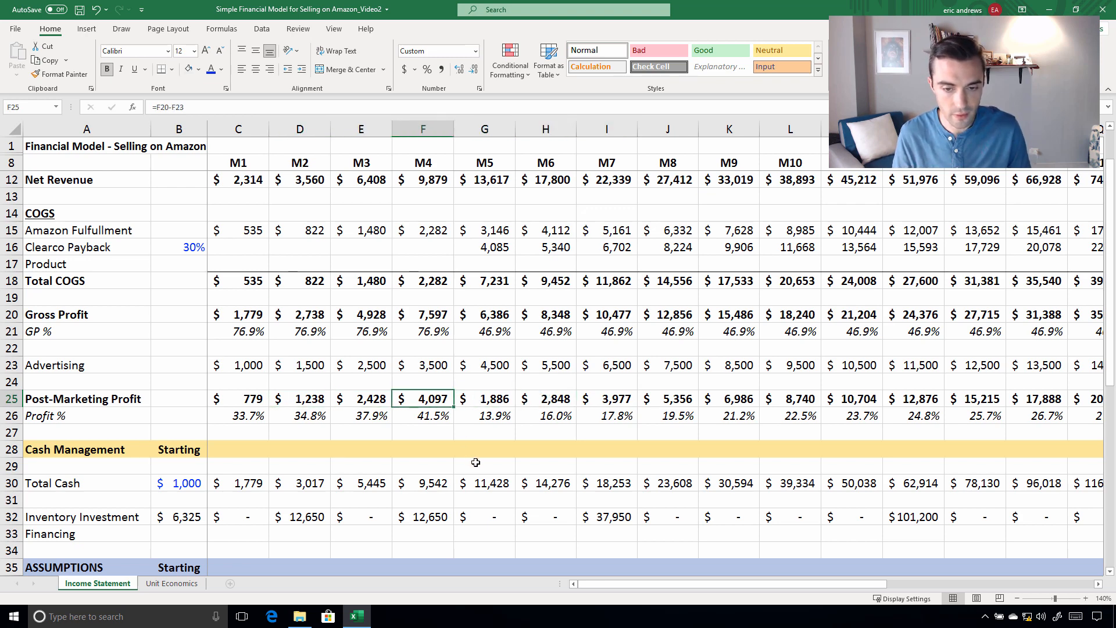
pyautogui.press('Down')
pyautogui.click(482, 482)
pyautogui.press('Right')
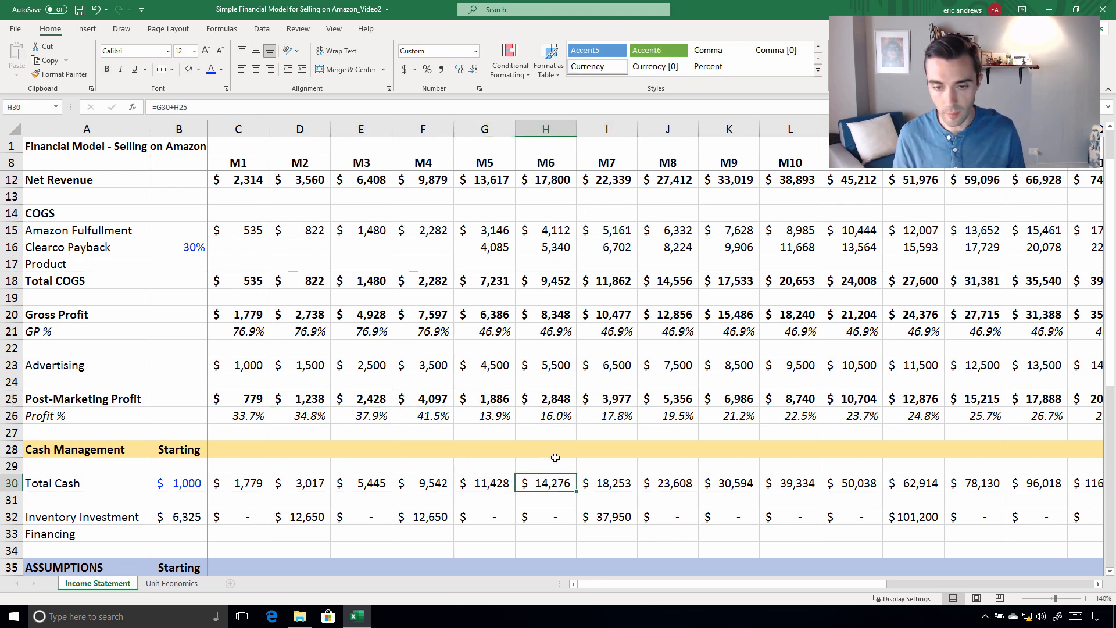
pyautogui.press('Right')
pyautogui.press('Right')
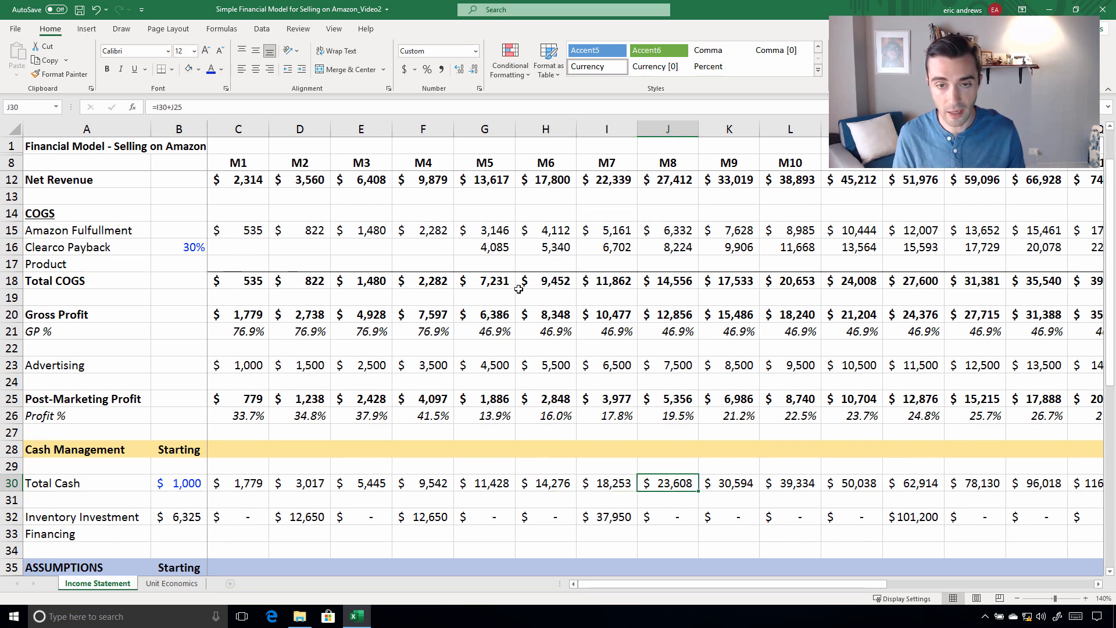
# Compare the sum of Inventory Investment from M2 through M16 with the sum of Clearco Payback from M5 through M16
pyautogui.scroll(-1, 465, 402)
pyautogui.moveTo(300, 466); pyautogui.dragTo(974, 452)
pyautogui.moveTo(1091, 468); pyautogui.dragTo(1017, 463)
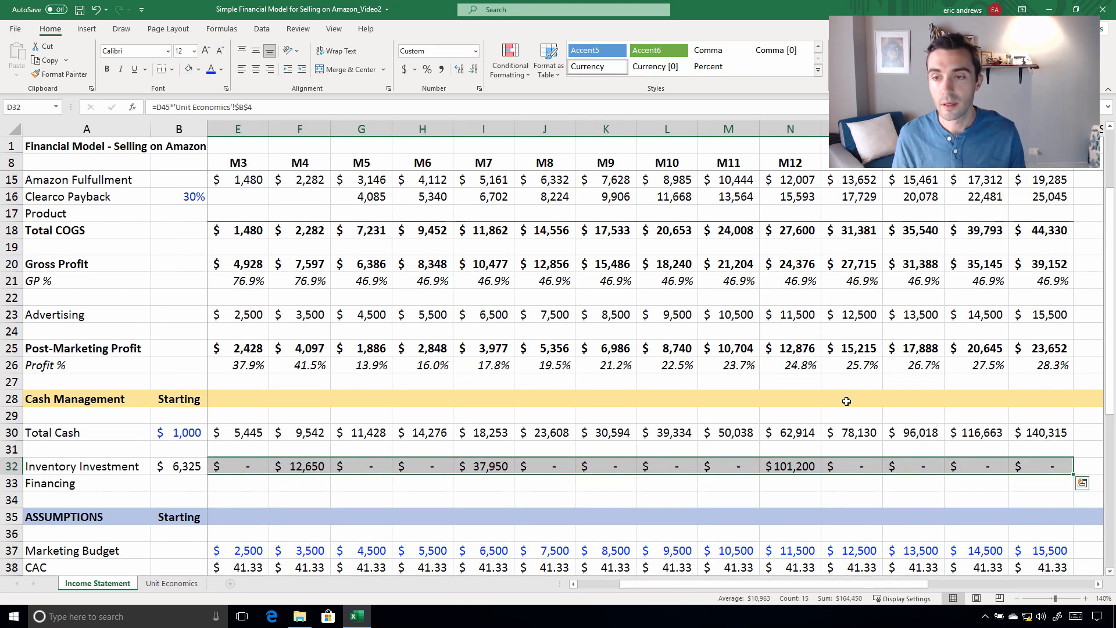
pyautogui.scroll(2, 844, 400)
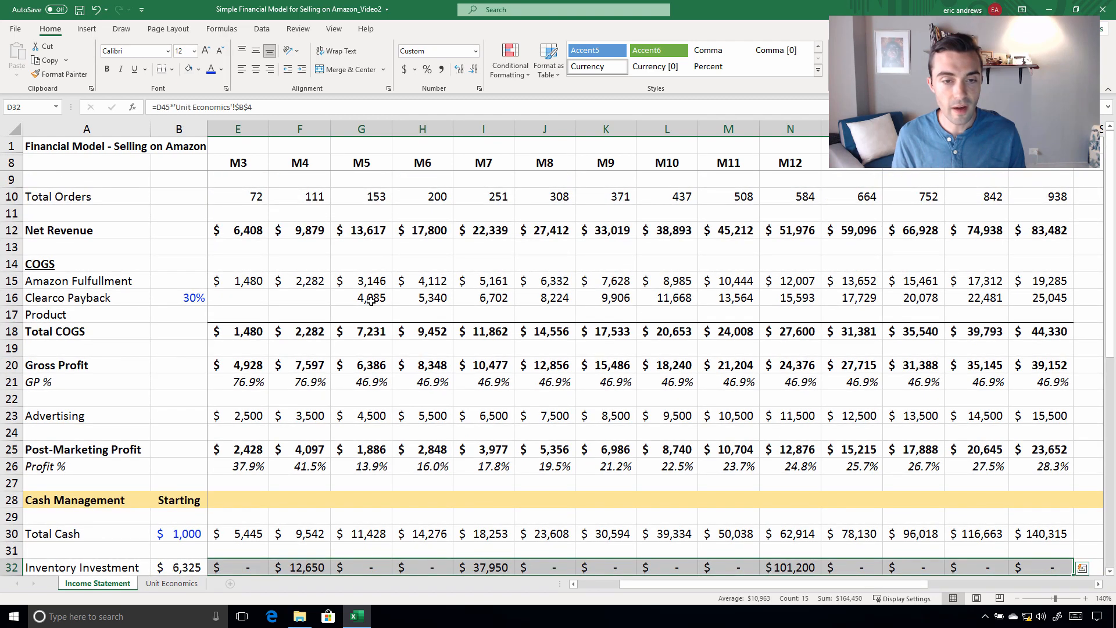
pyautogui.moveTo(370, 299); pyautogui.dragTo(995, 297)
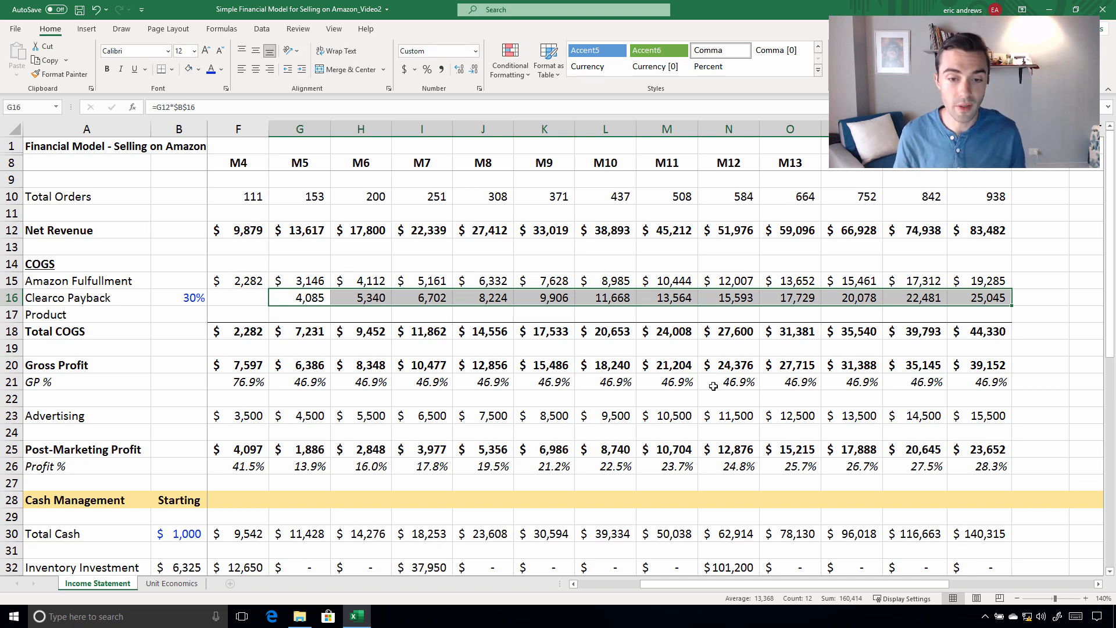
# Check Post-Marketing Profit in M8 and in the opening months M1 and M2
pyautogui.click(471, 449)
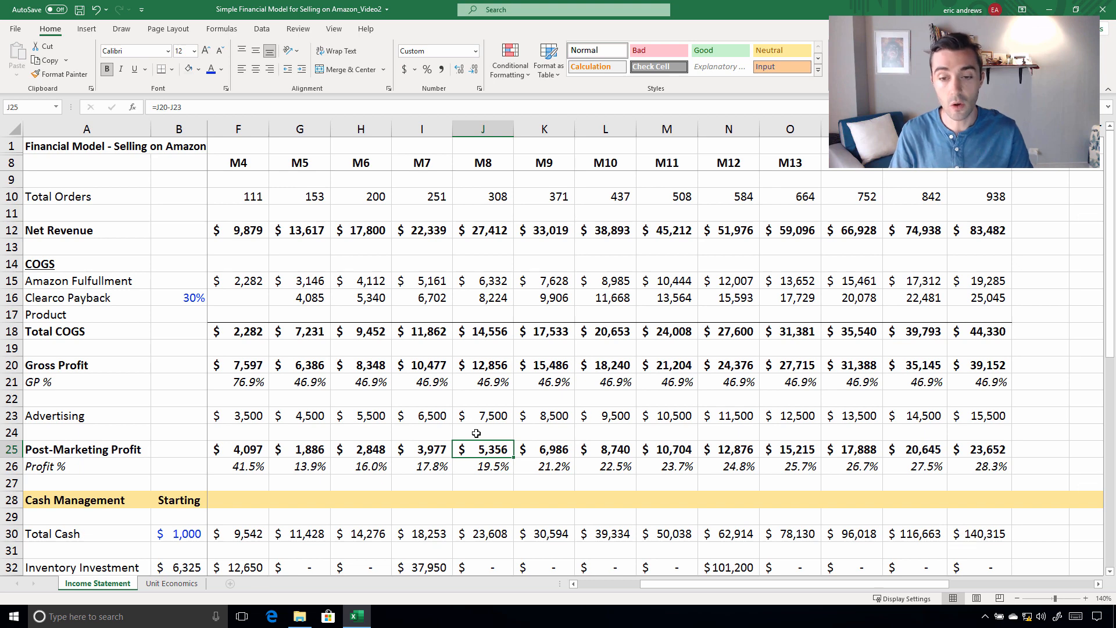
pyautogui.click(89, 440)
pyautogui.press('Right')
pyautogui.press('Right')
pyautogui.press('Right')
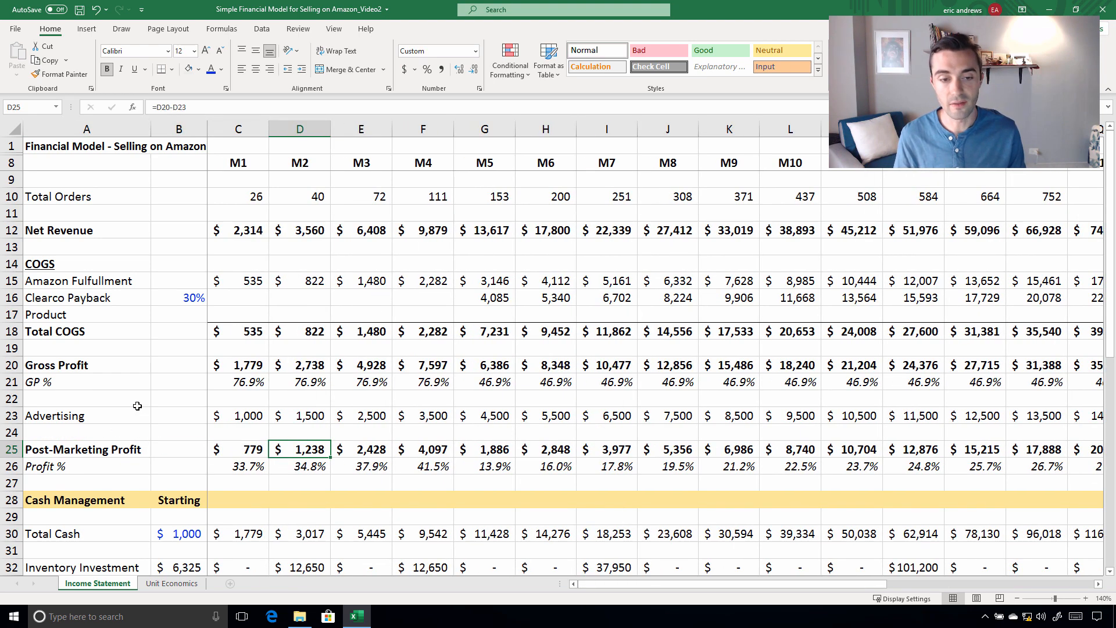
# Review the M1 and M2 Amazon fulfillment costs and the M1 Clearco Payback cell against the rest of the model
pyautogui.moveTo(238, 281); pyautogui.dragTo(312, 280)
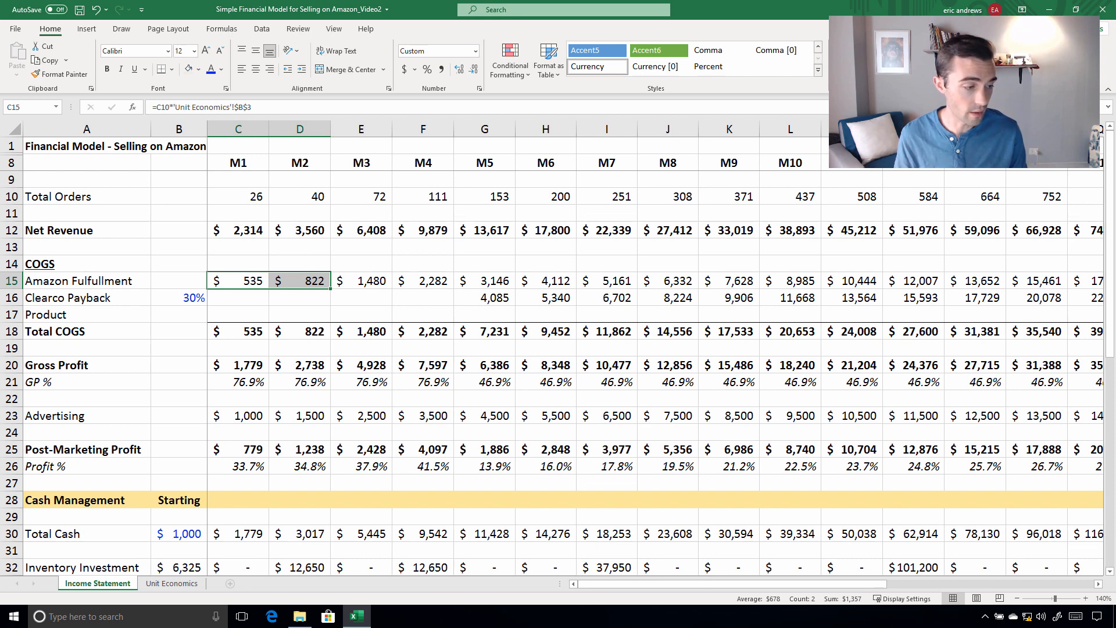
pyautogui.click(250, 282)
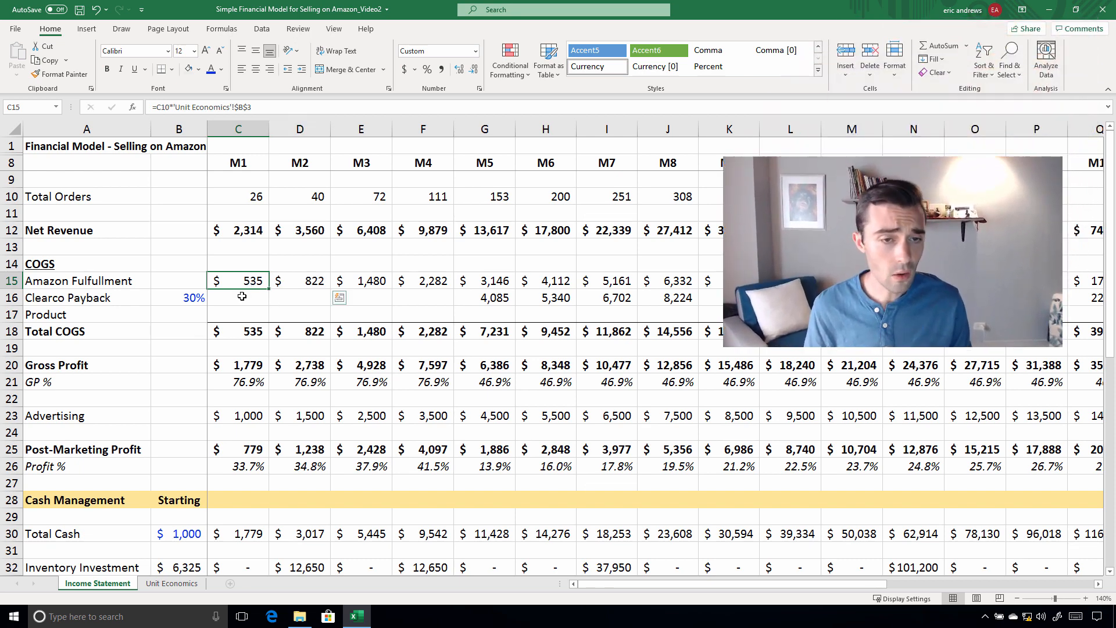
pyautogui.click(242, 297)
pyautogui.scroll(-4, 234, 308)
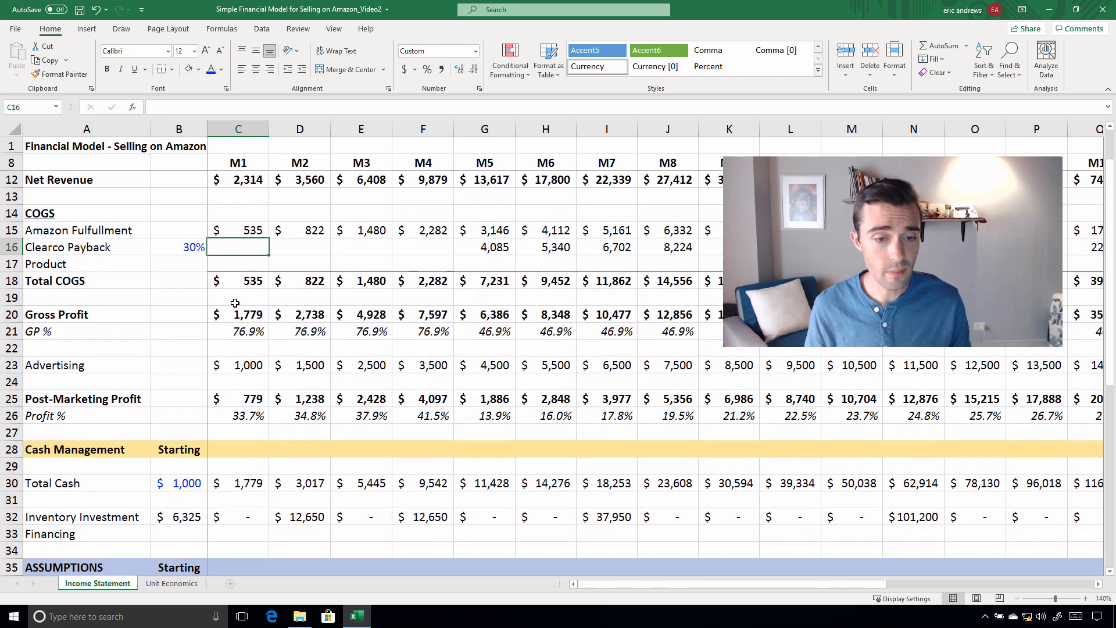
pyautogui.scroll(-9, 88, 250)
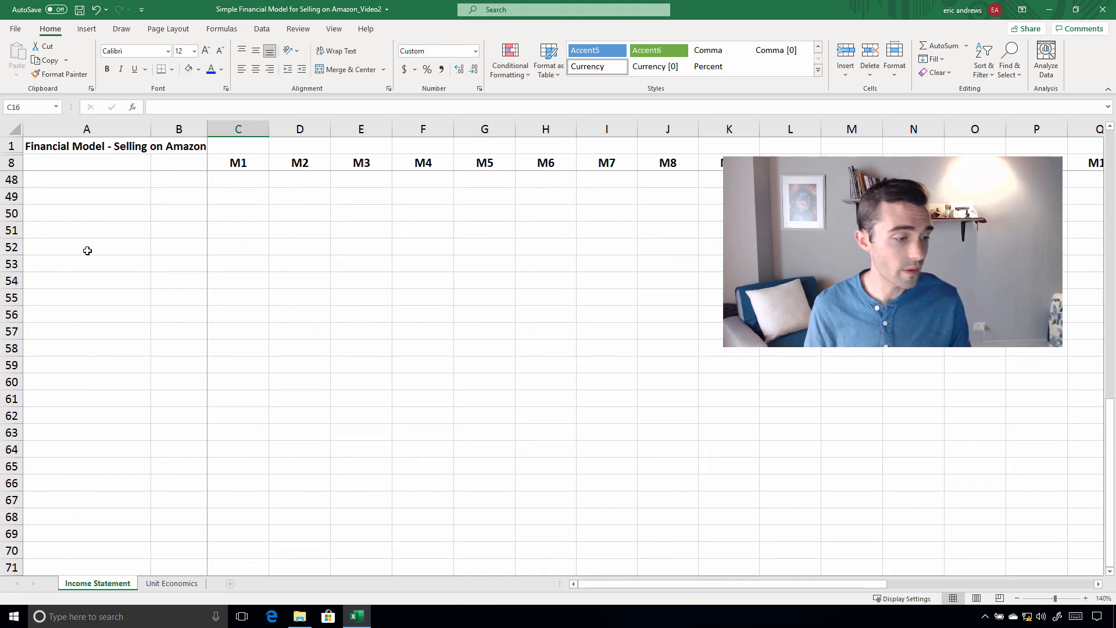
pyautogui.scroll(13, 404, 395)
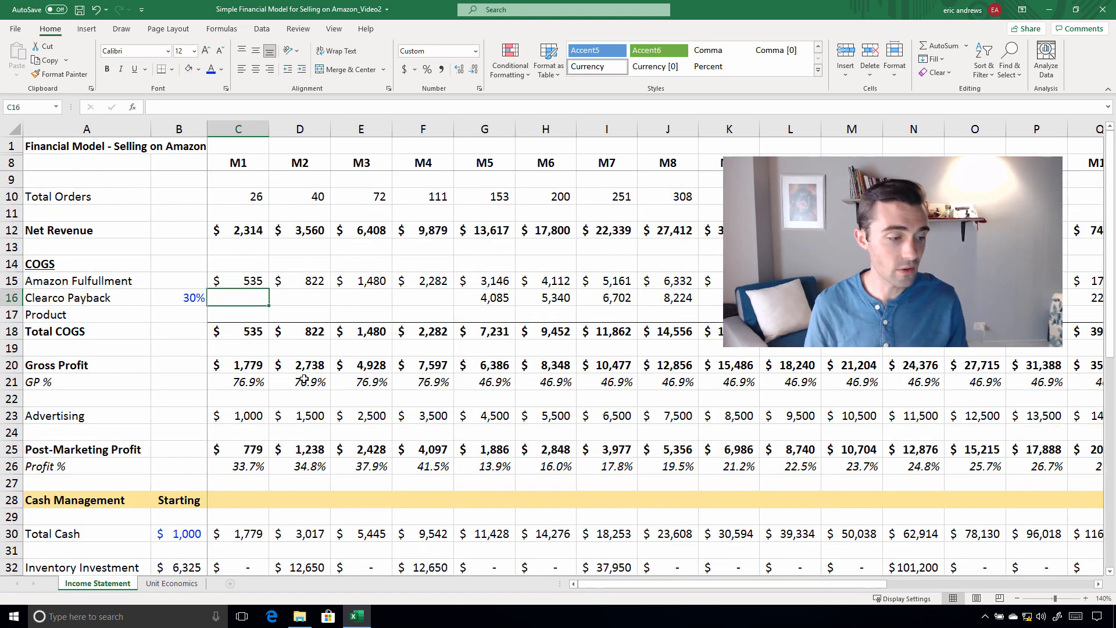